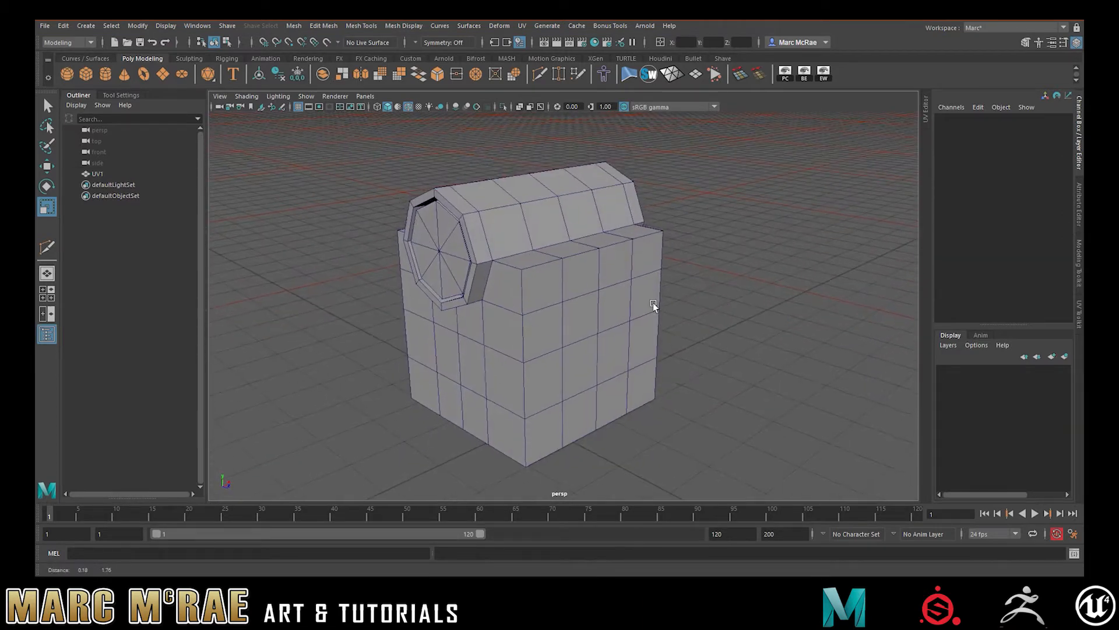
Show the UV Editor beside the perspective view and widen it to over half of the shared workspace
left_click_drag(415, 200, 619, 201, "alt")
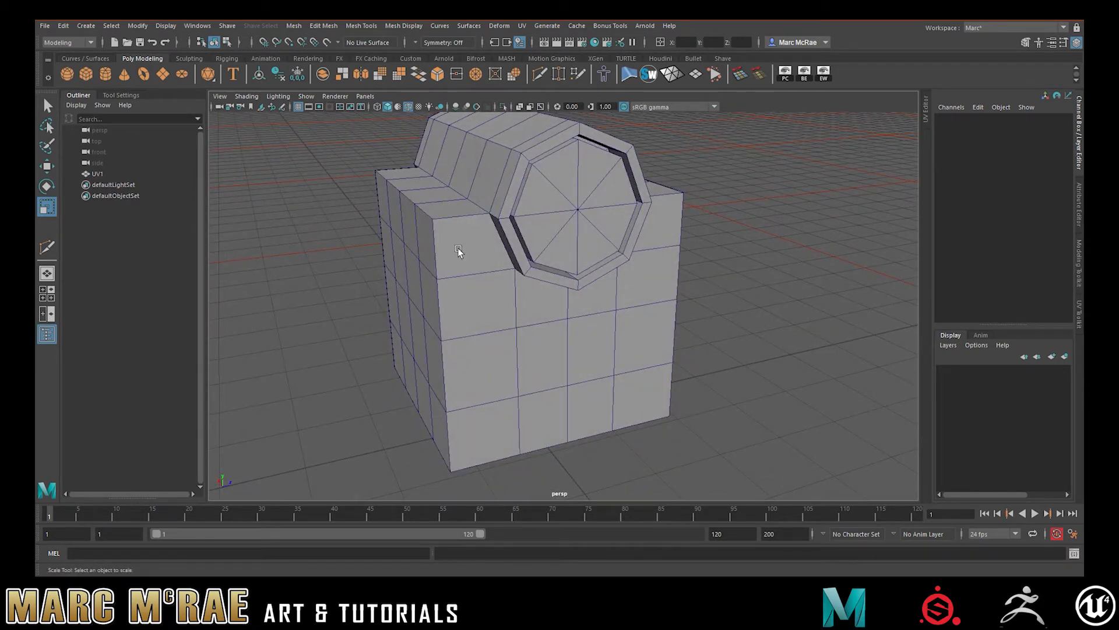
left_click_drag(432, 118, 566, 207, "alt")
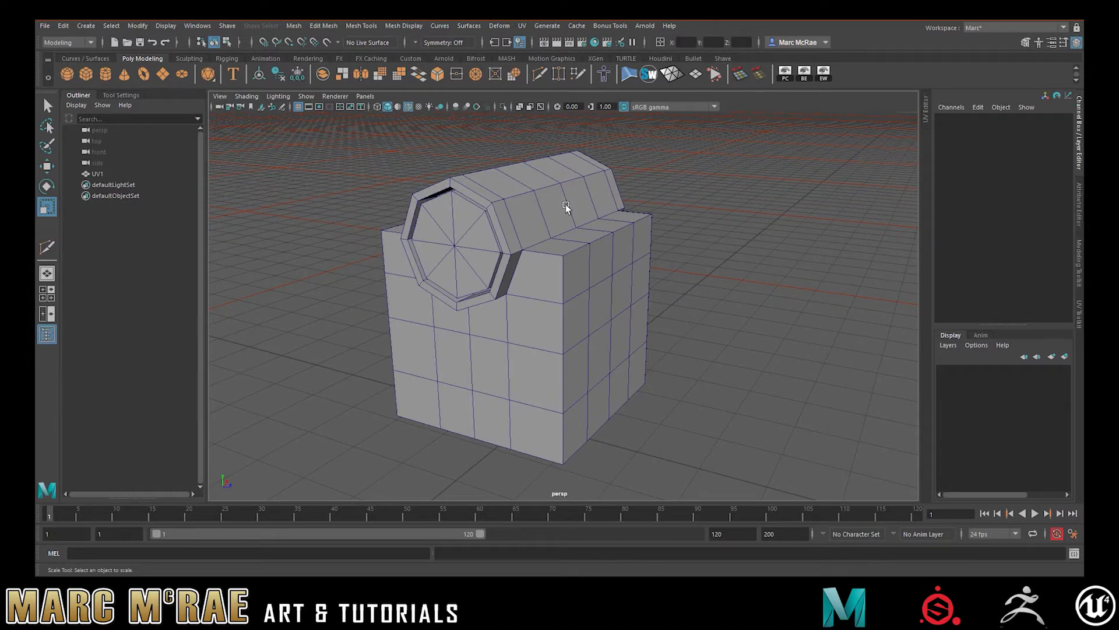
left_click_drag(592, 162, 589, 176, "alt")
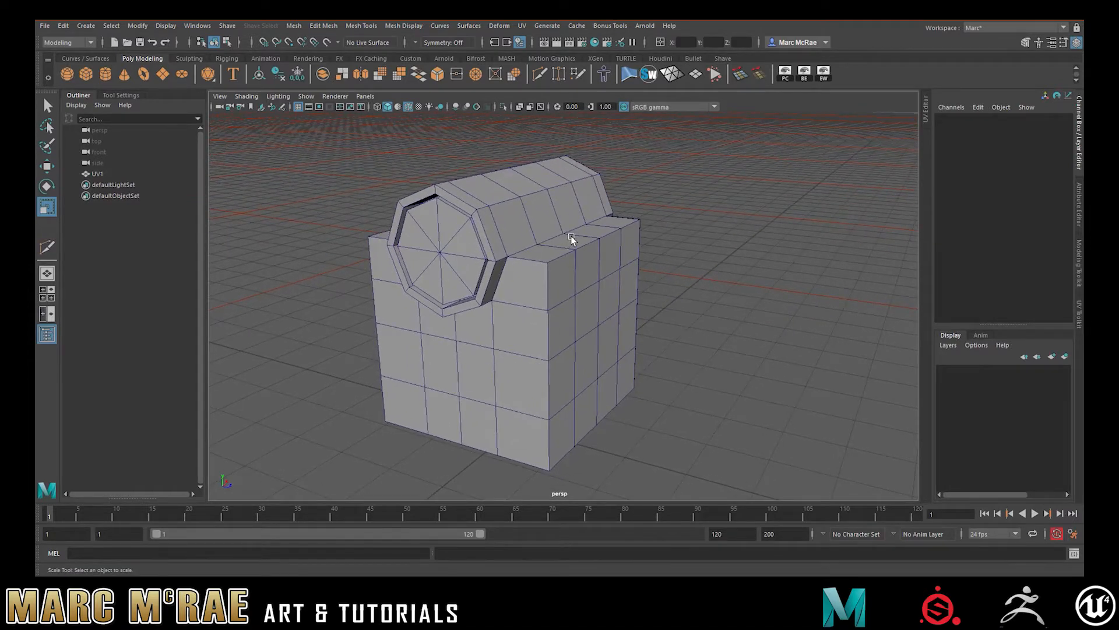
left_click_drag(572, 236, 554, 238, "alt")
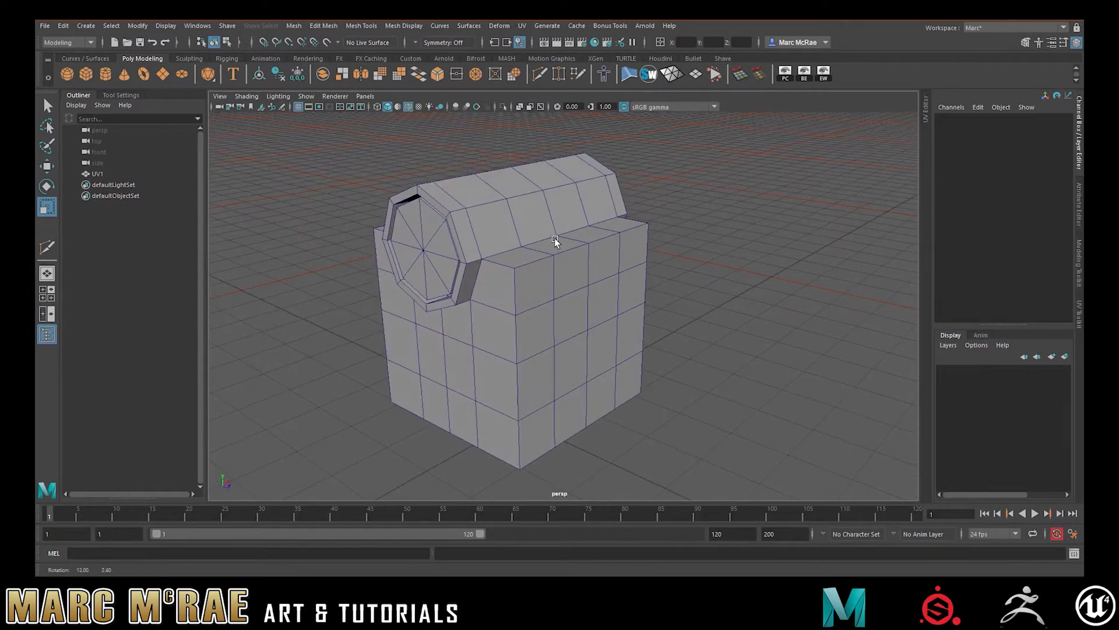
left_click(925, 105)
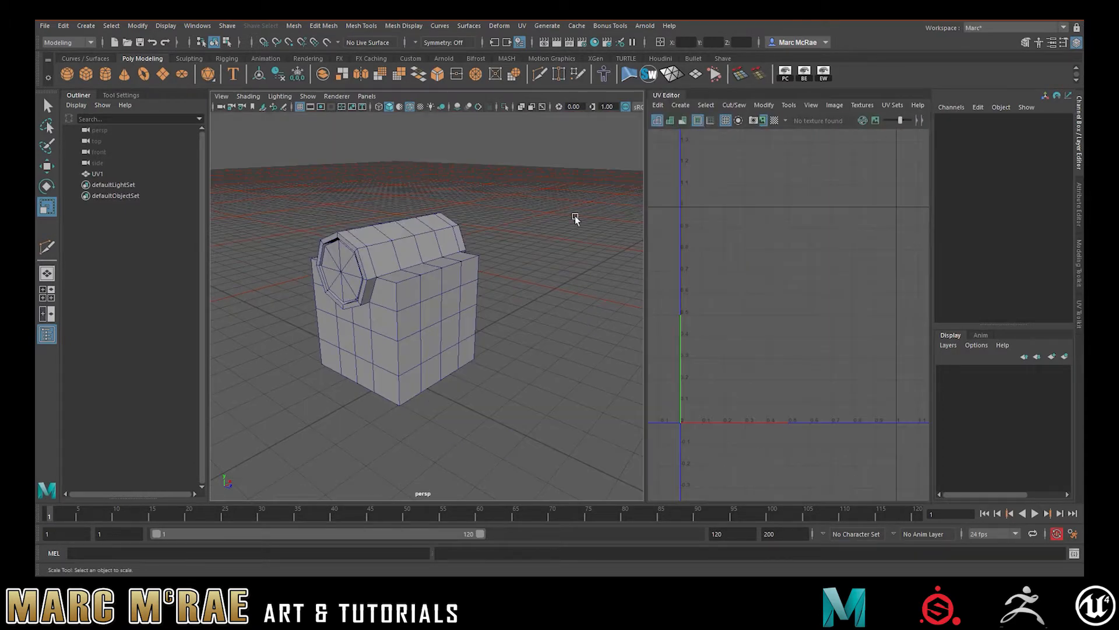
left_click_drag(505, 231, 513, 230, "alt")
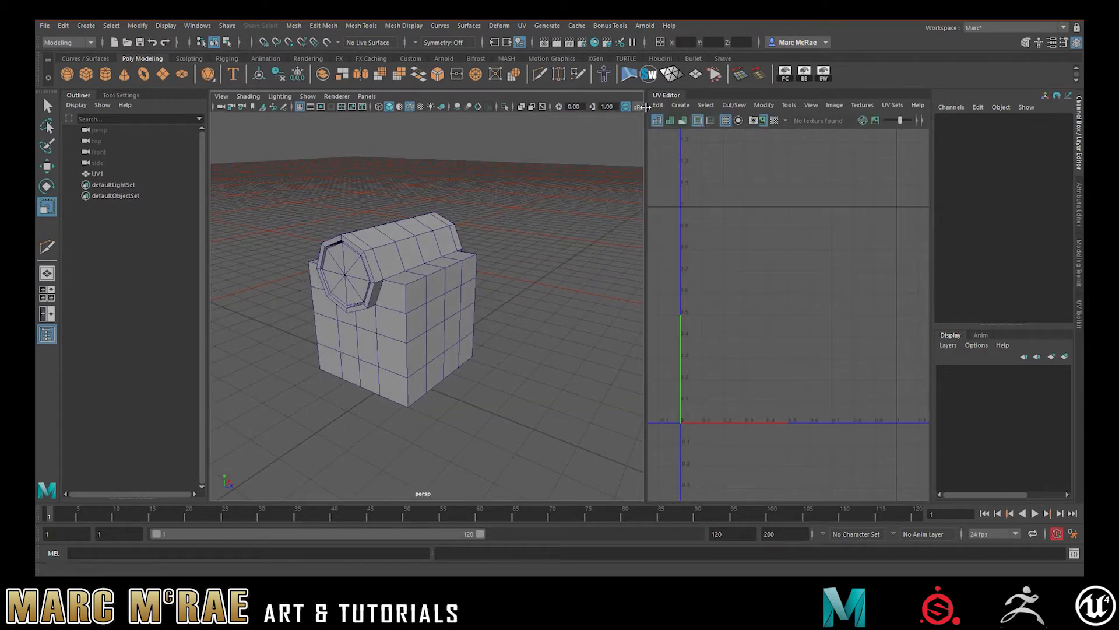
left_click_drag(644, 179, 526, 178)
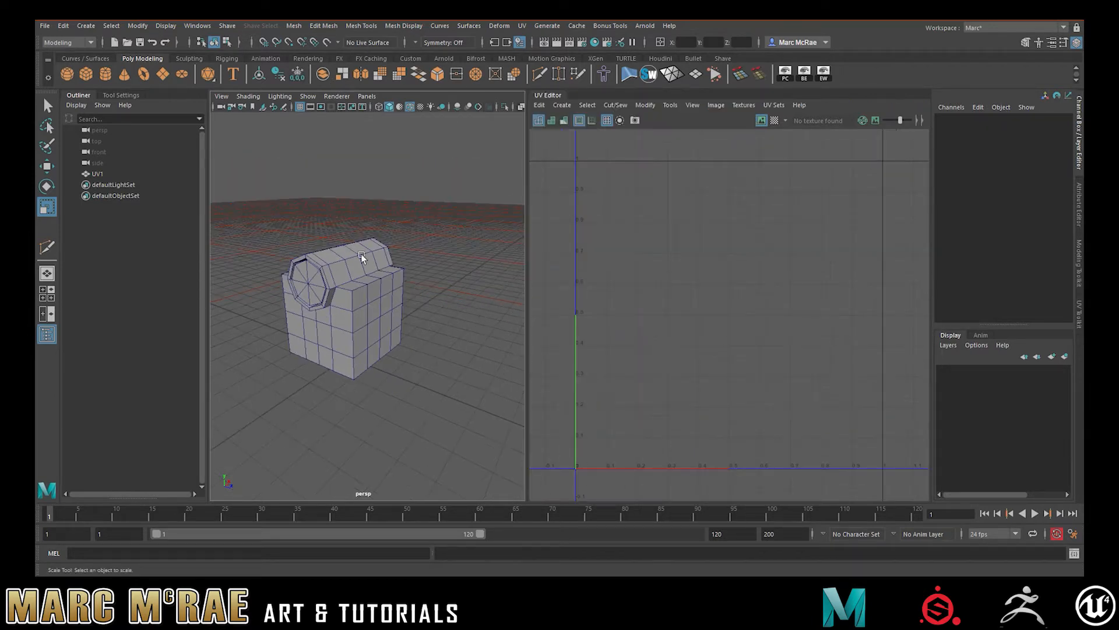
Select the UV1 mesh to display its UV layout and open the UV Toolkit
scroll(344, 260, "up", 10)
scroll(374, 263, "down", 6)
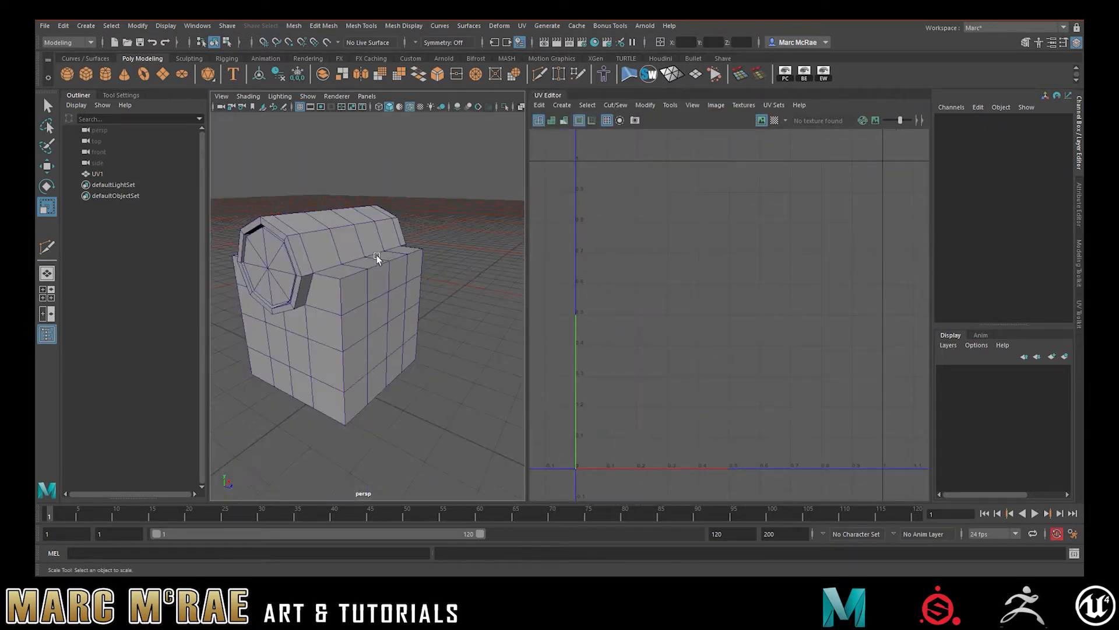
middle_click_drag(377, 254, 397, 271, "alt")
left_click(397, 271)
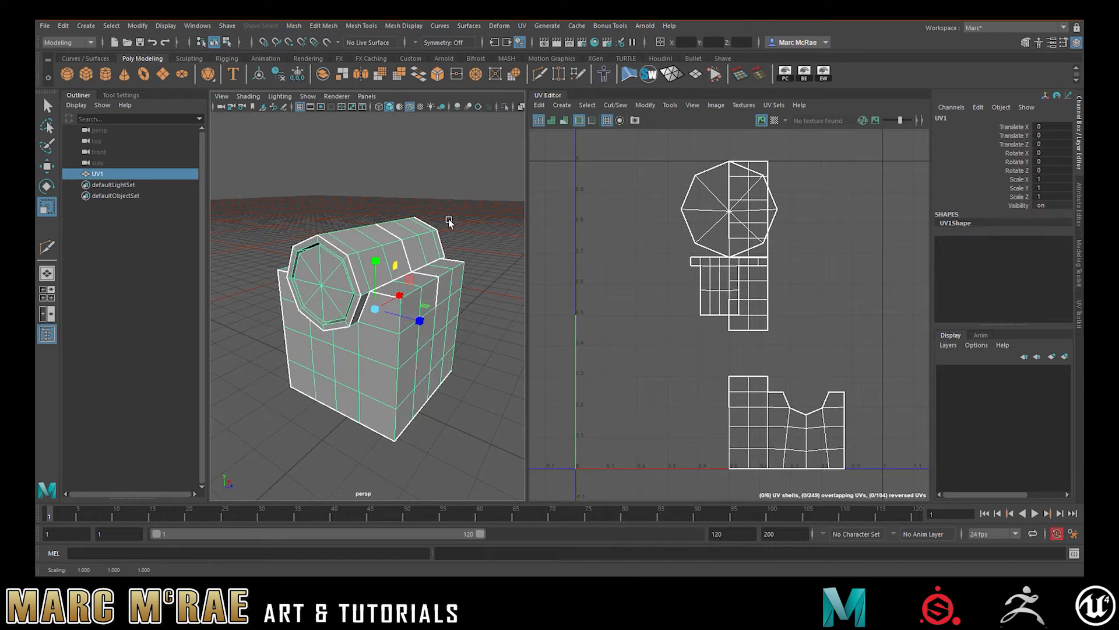
left_click_drag(431, 225, 467, 228, "alt")
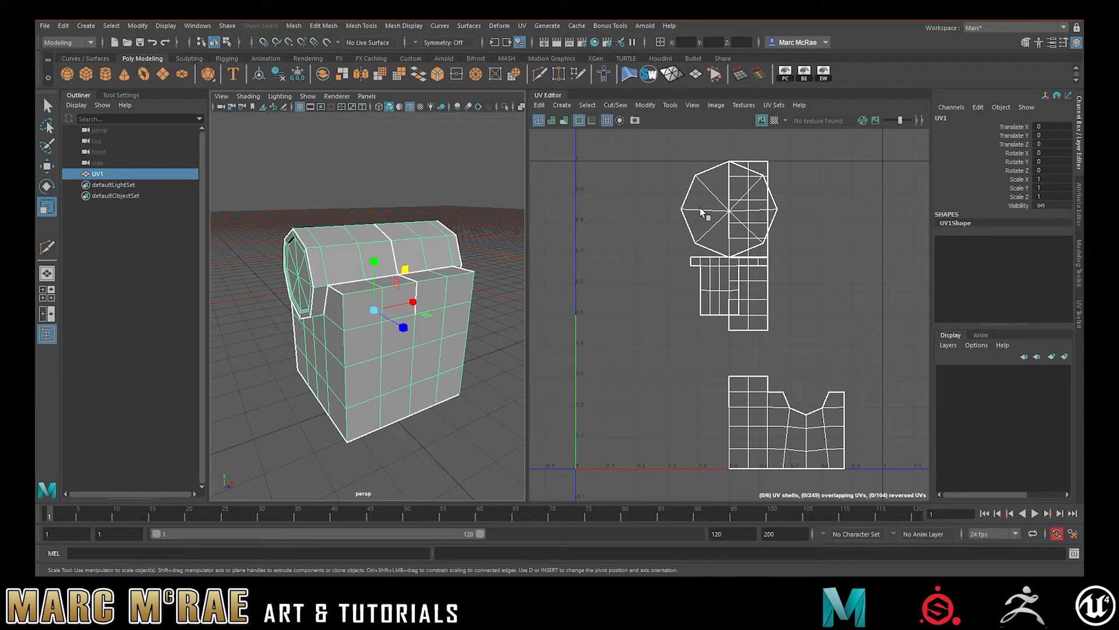
left_click(1078, 312)
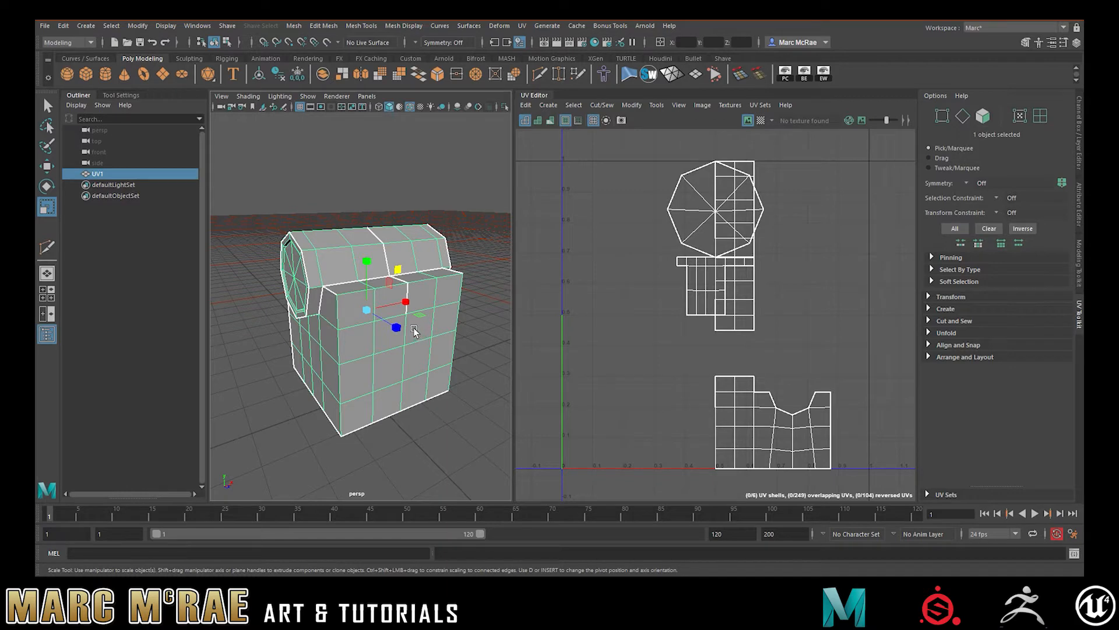
Turn on the checker map and move the three overlapping upper UV shells down and to the left
left_click(761, 121)
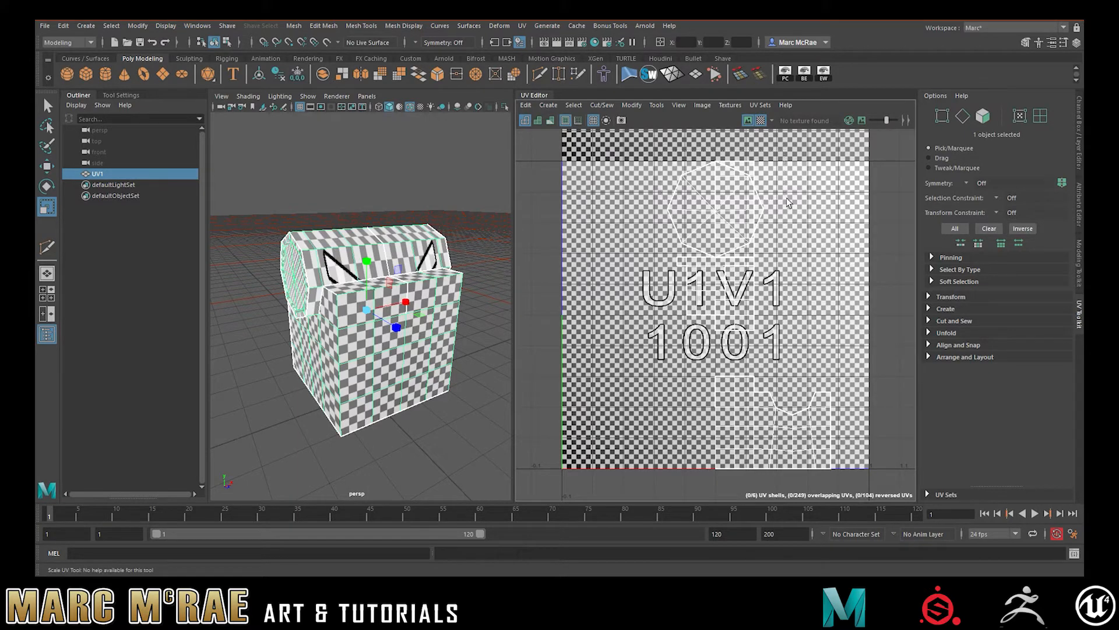
right_click_drag(734, 225, 667, 213)
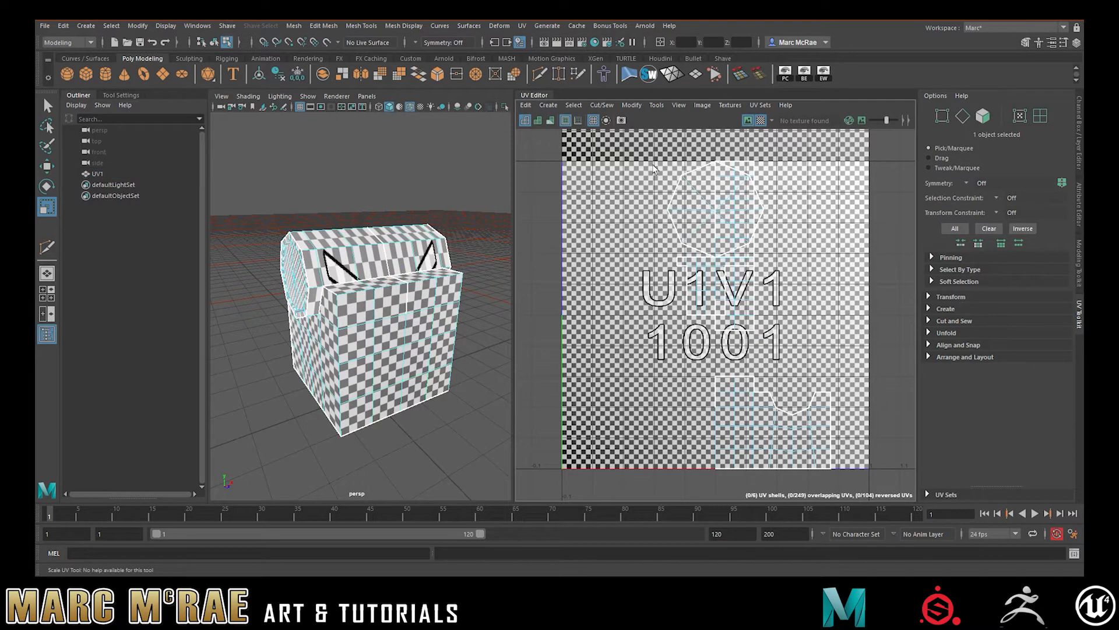
left_click(749, 235)
key("w")
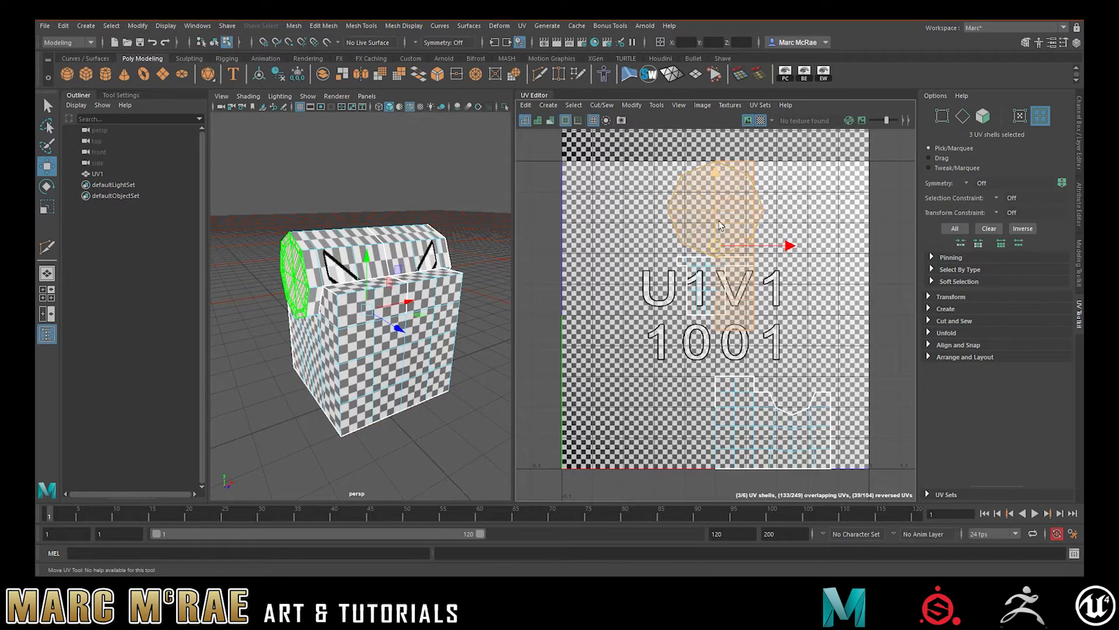
left_click_drag(716, 246, 668, 277)
left_click(786, 293)
Select all six UV shells and lay them out, accepting the fix for non-manifold geometry
left_click_drag(619, 219, 882, 494)
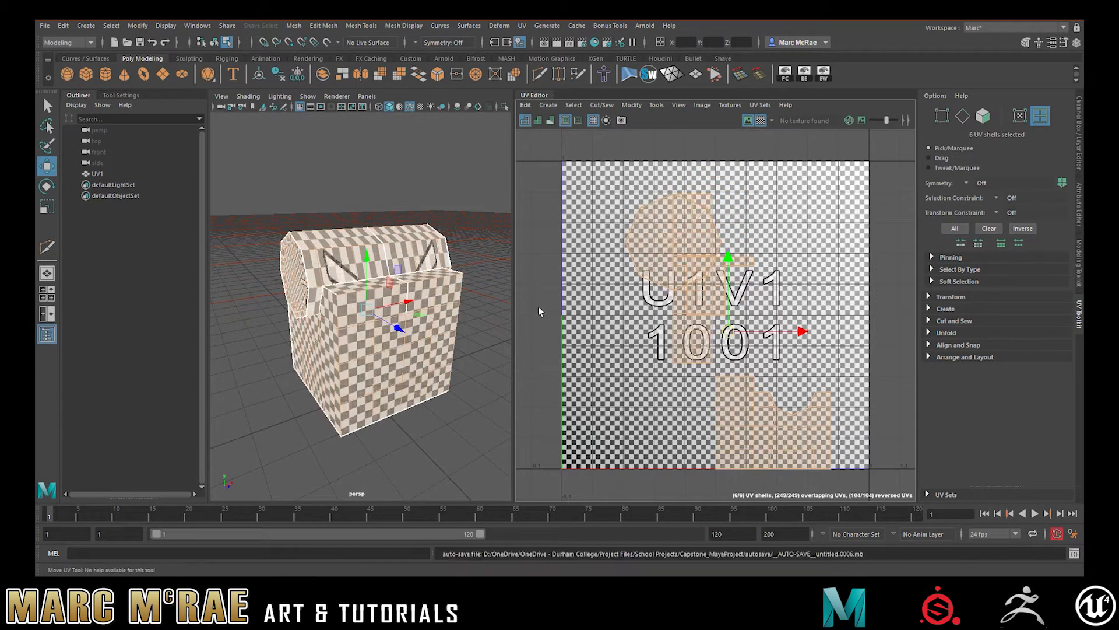
key("ctrl+l")
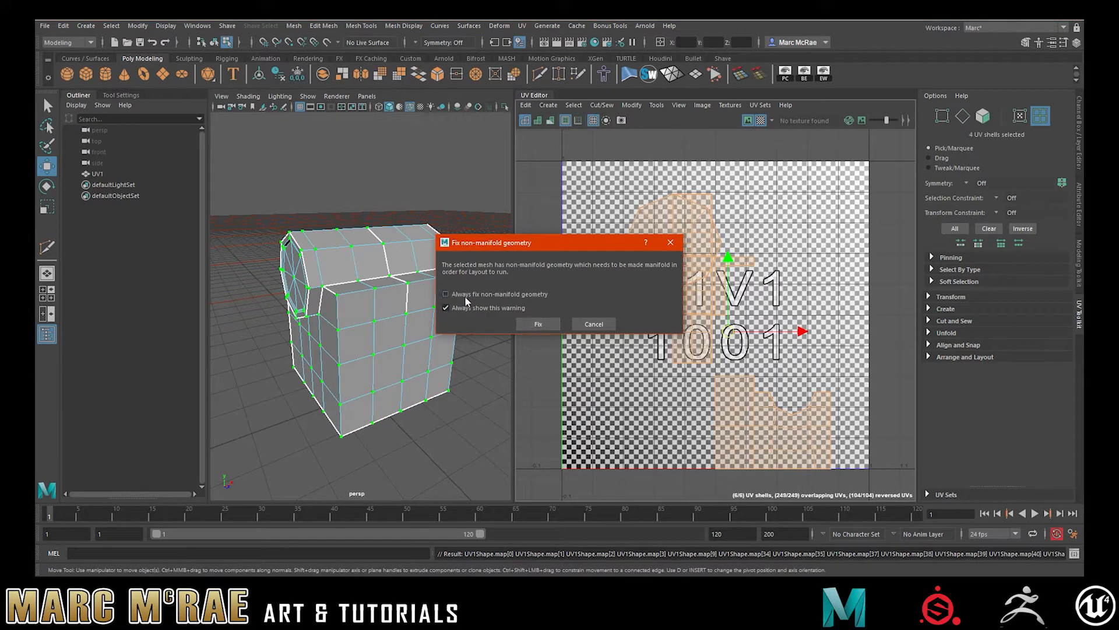
left_click(537, 324)
left_click(464, 306)
Examine the checker pattern on the mesh's front, sides, rounded top and octagonal end for stretching
left_click_drag(352, 353, 405, 368, "alt")
scroll(414, 351, "up", 5)
scroll(415, 348, "down", 5)
left_click_drag(407, 347, 370, 255, "alt")
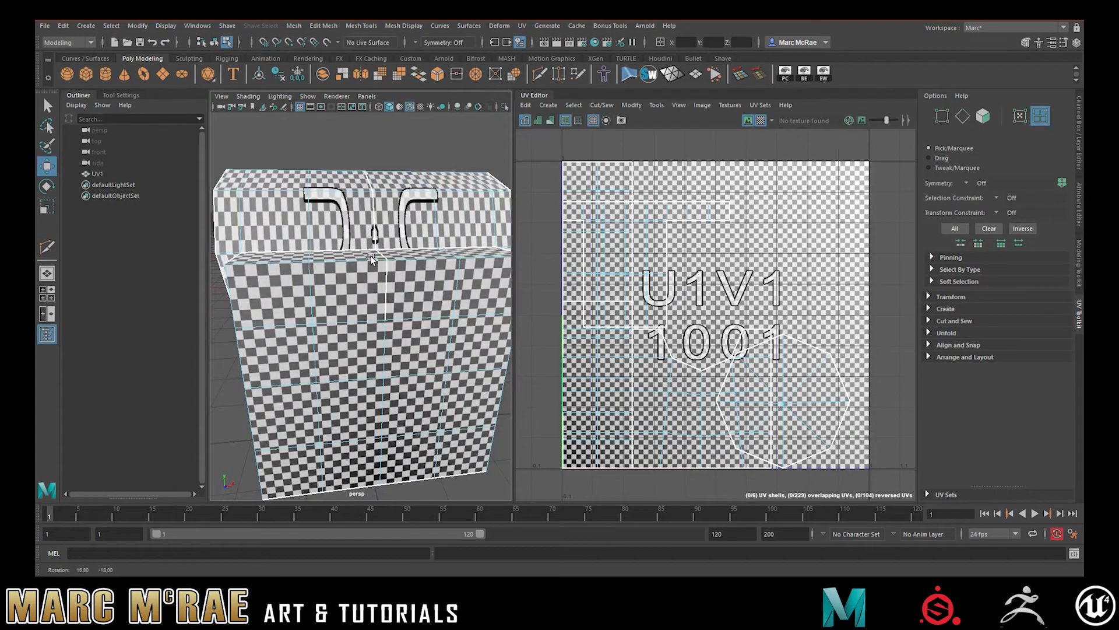
mouse_move(418, 292)
left_mouse_down("alt")
mouse_move(423, 310)
mouse_move(401, 299)
left_mouse_up("alt")
left_click_drag(339, 277, 362, 274, "alt")
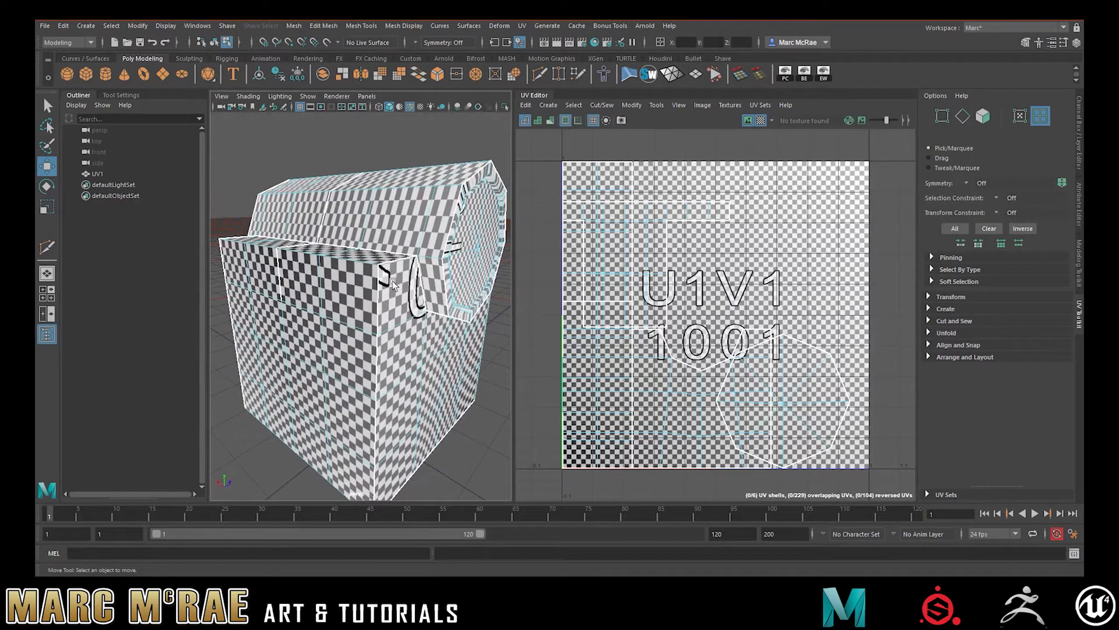
mouse_move(409, 276)
left_mouse_down("alt")
mouse_move(407, 285)
mouse_move(377, 277)
mouse_move(411, 267)
left_mouse_up("alt")
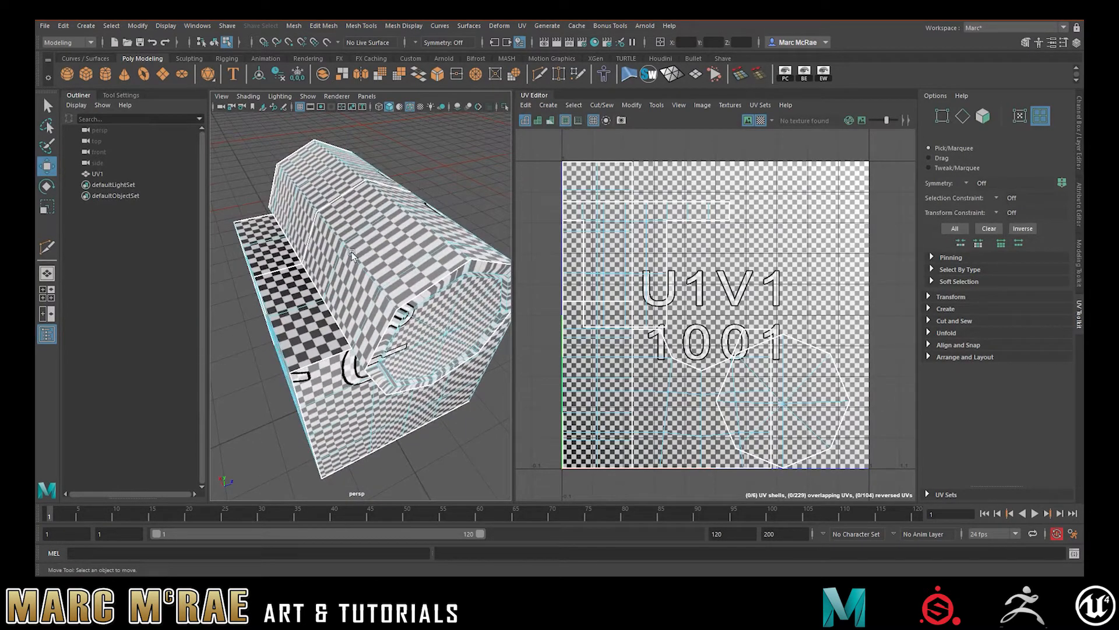
left_click_drag(358, 294, 316, 275, "alt")
left_click_drag(402, 271, 487, 253, "alt")
Turn off the checker map and select the whole mesh in object mode
left_click(761, 120)
left_click(569, 258)
scroll(390, 251, "down", 3)
left_click(380, 250)
right_click_drag(379, 249, 419, 232)
left_click(460, 193)
left_click_drag(460, 191, 319, 259, "alt")
left_click(446, 257)
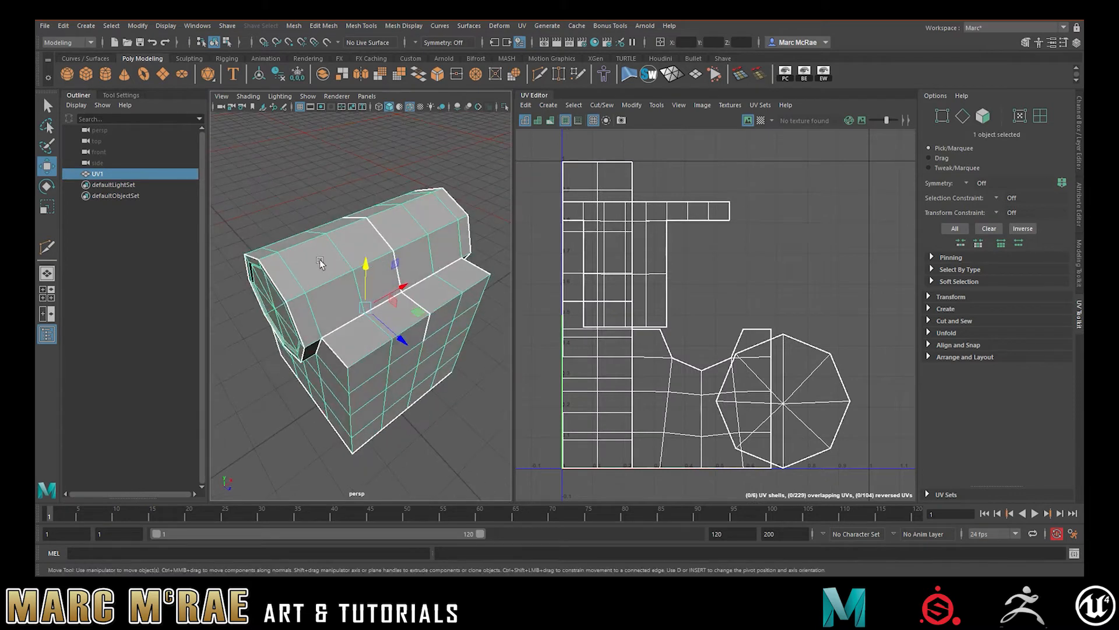
Expand the Cut and Sew, Unfold, and Arrange and Layout sections of the UV Toolkit
left_click(931, 321)
left_click(940, 405)
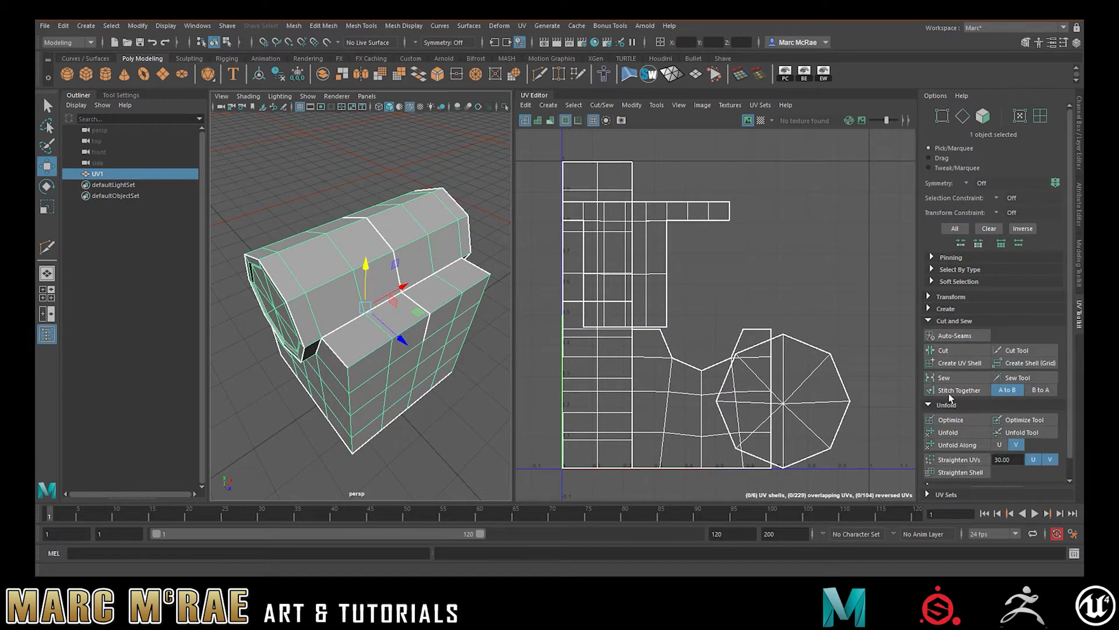
scroll(962, 391, "down", 1)
left_click(929, 478)
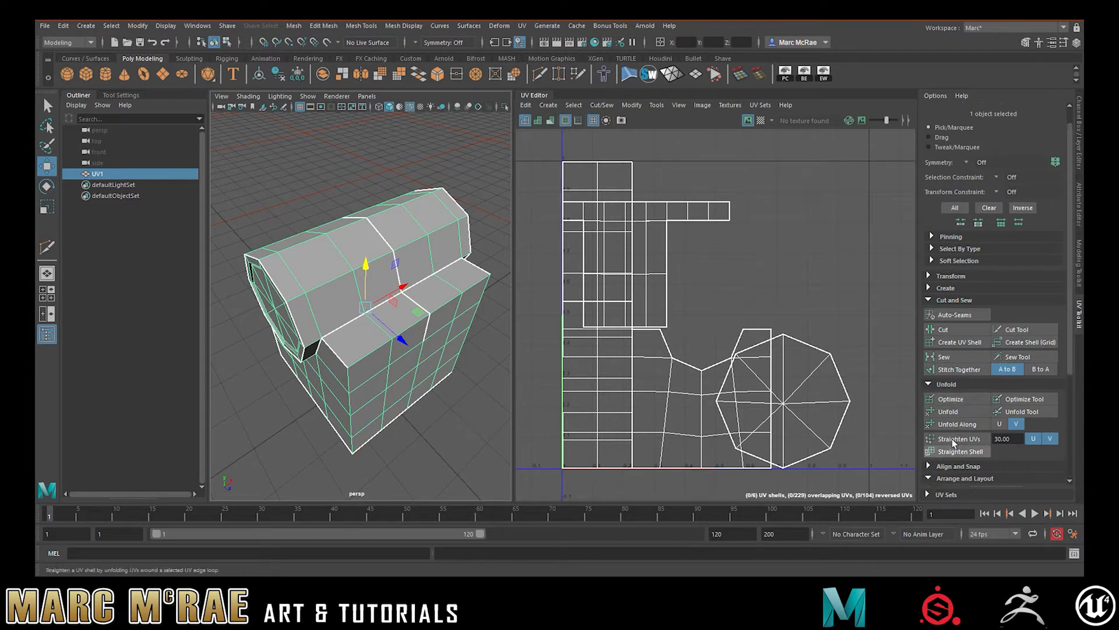
scroll(985, 397, "down", 3)
scroll(1034, 321, "down", 4)
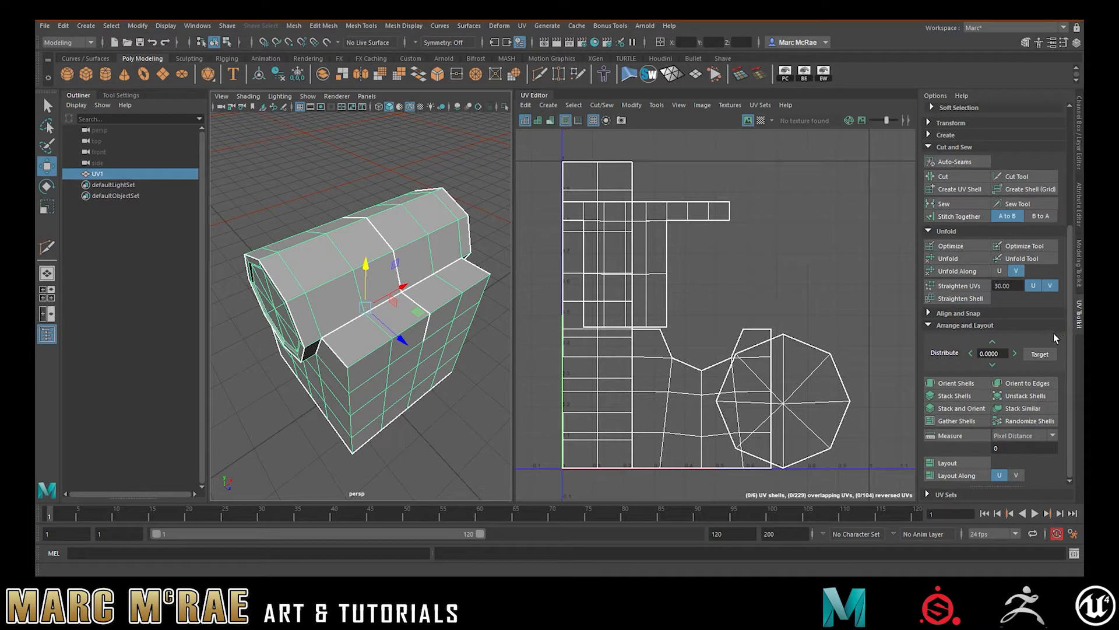
Bring up the UV Editor, collapse it to its docked tab and view the whole mesh in the enlarged viewport
left_click(523, 27)
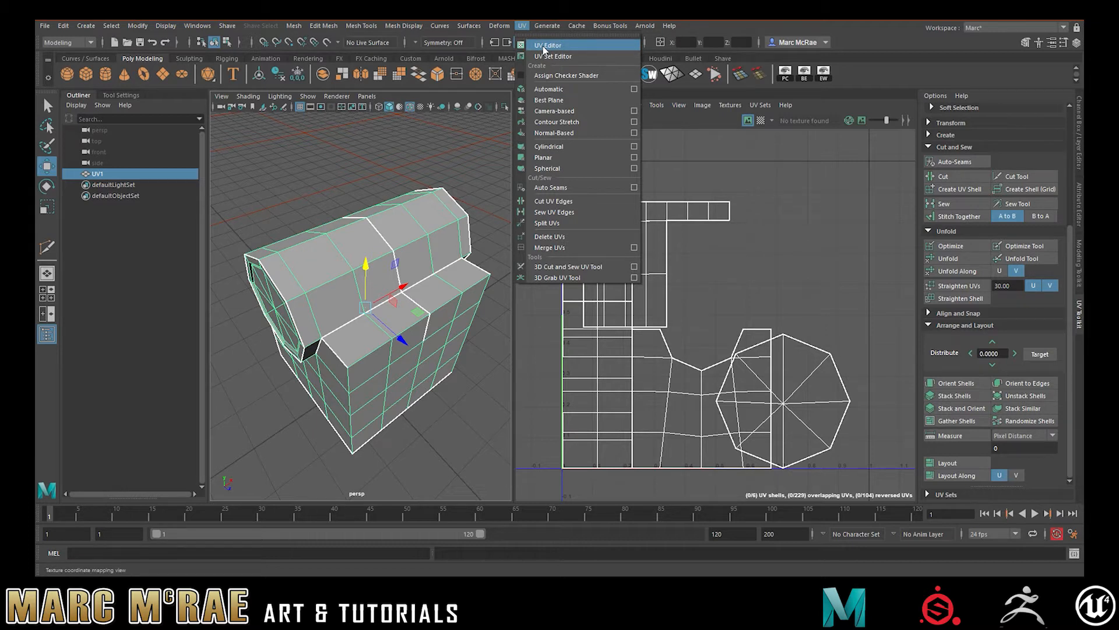
left_click(543, 46)
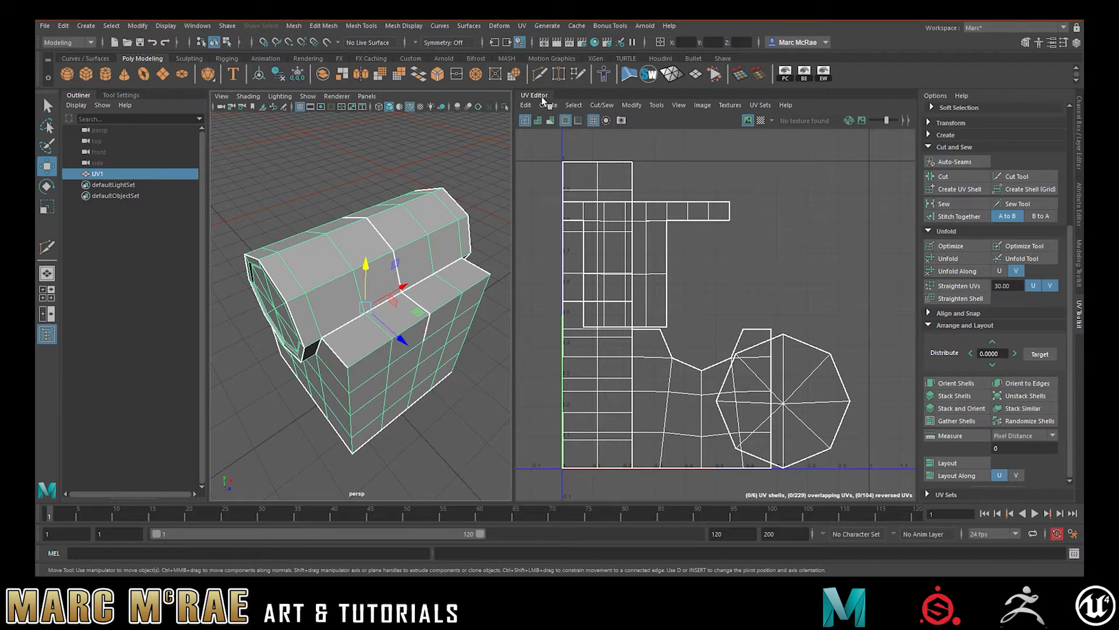
left_click(541, 95)
left_click(909, 111)
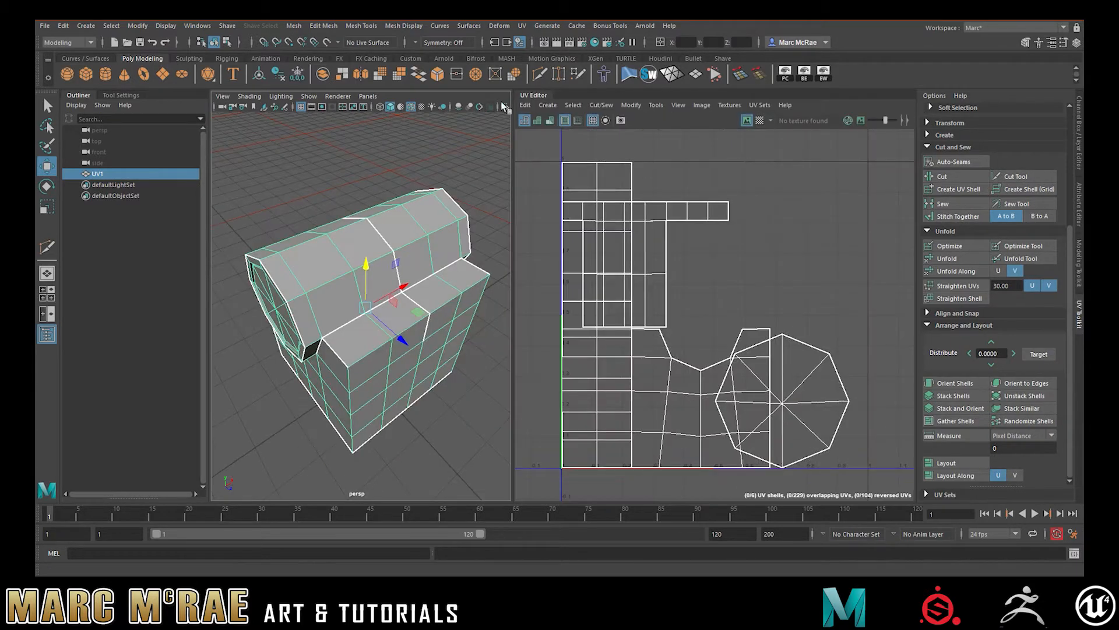
left_click(530, 94)
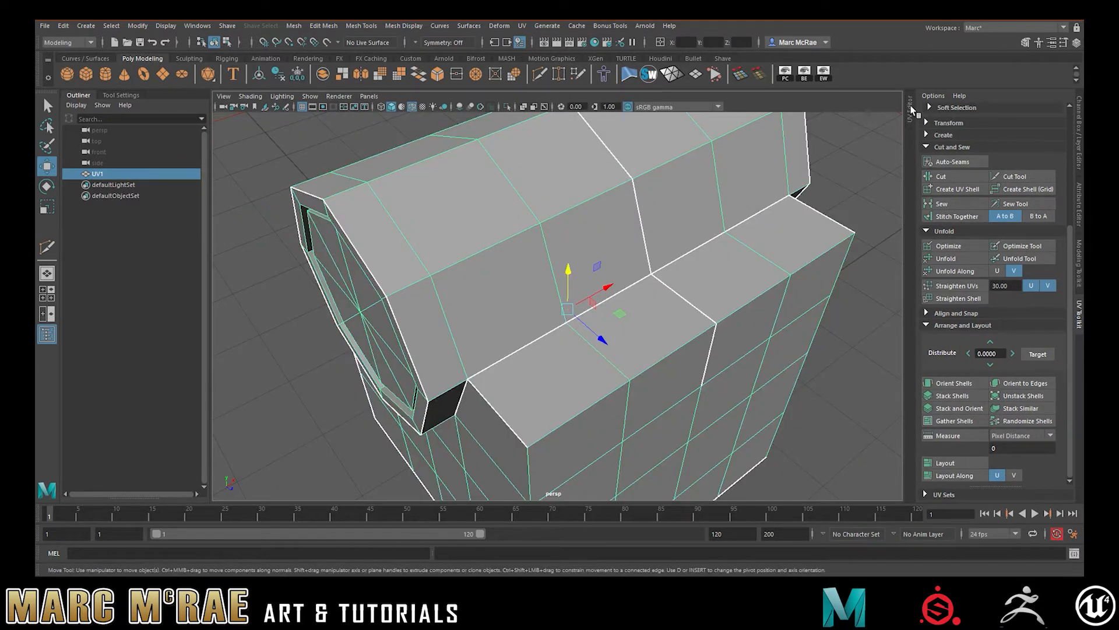
left_click(913, 112)
left_click(532, 93)
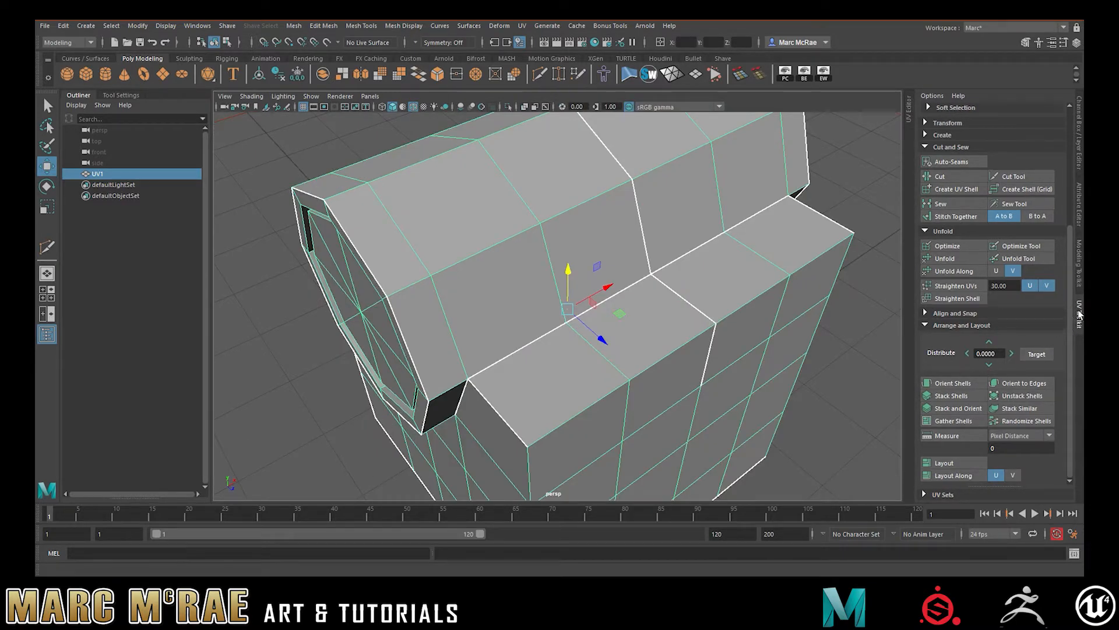
scroll(678, 310, "down", 2)
left_click_drag(678, 309, 599, 252, "alt")
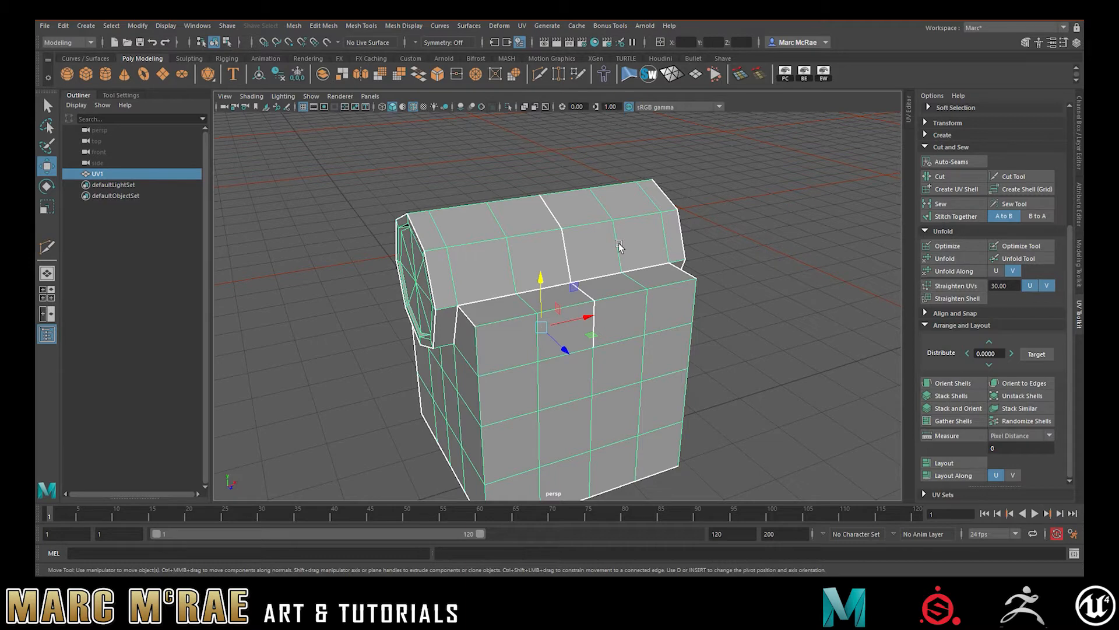
left_click_drag(537, 219, 542, 227, "alt")
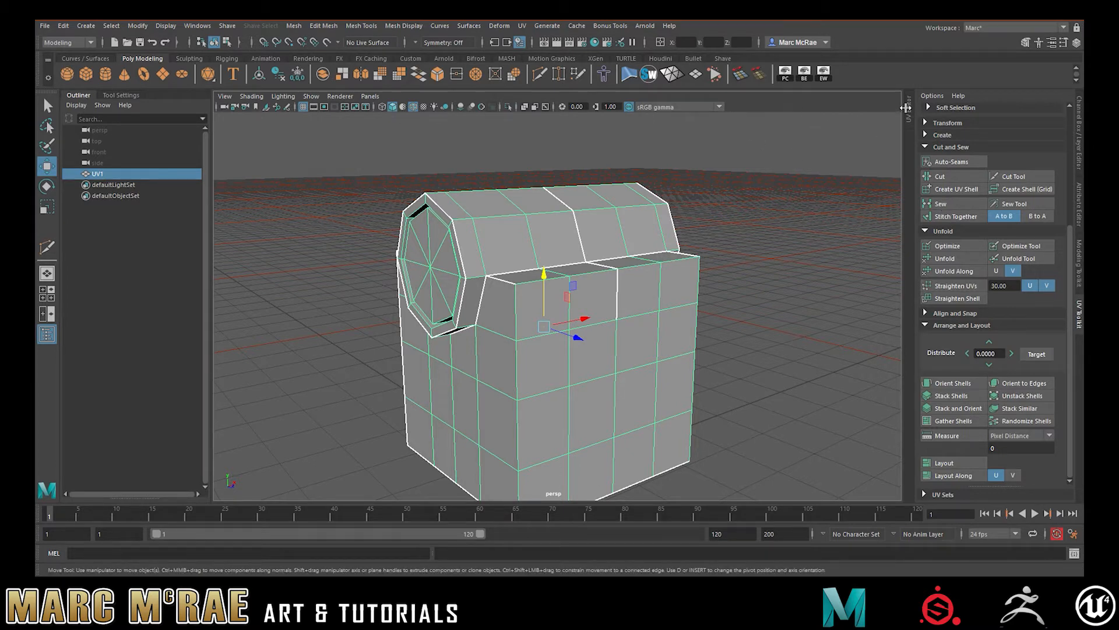
Restore the UV Editor beside the viewport and look over its Cut/Sew commands and display options
left_click(910, 108)
left_click(598, 105)
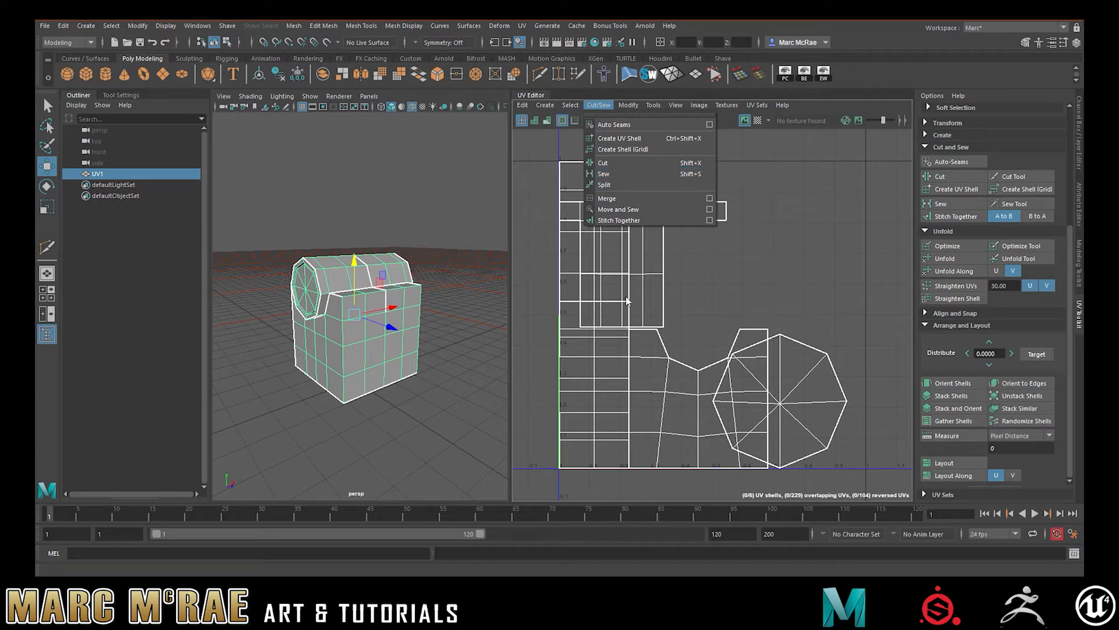
left_click(629, 285)
right_click(645, 274)
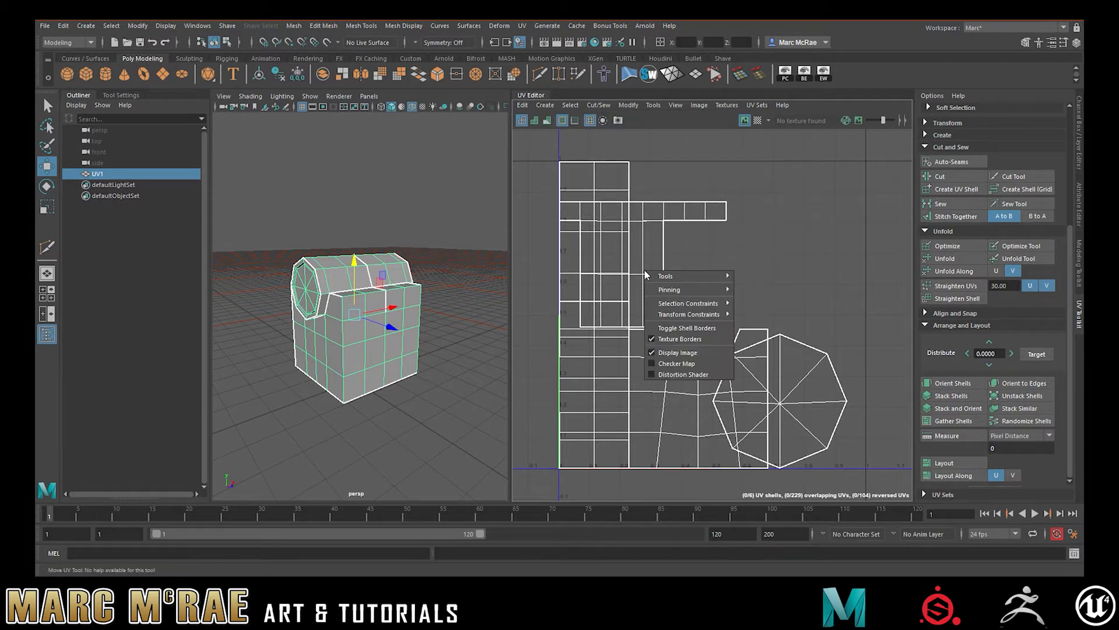
left_click(624, 261)
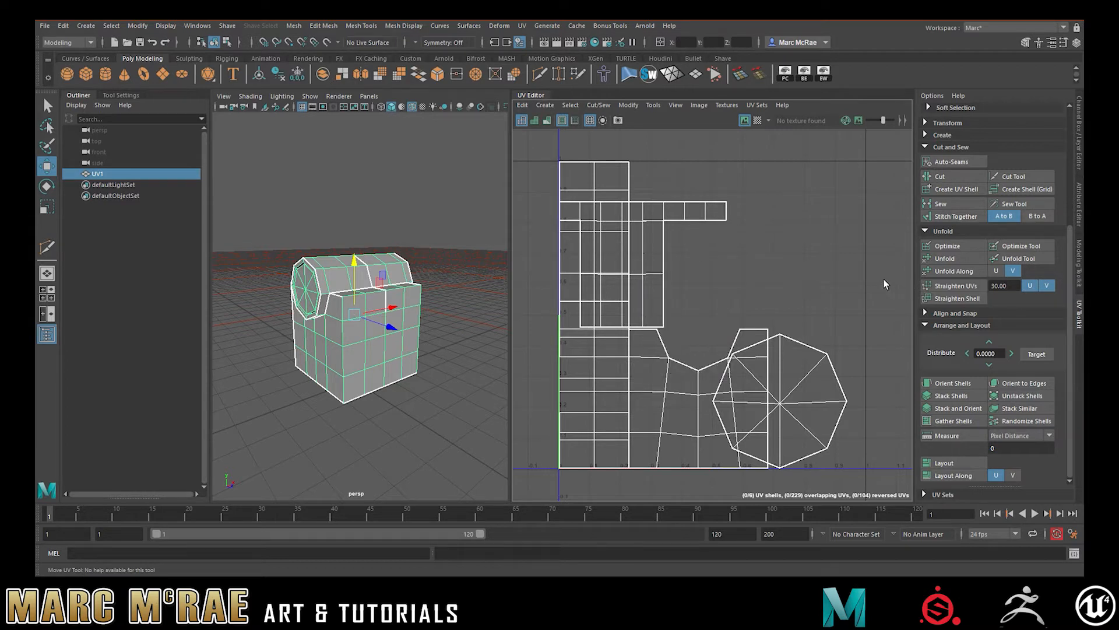
Select the T-shaped UV shell and look over the UV commands available for it
right_click_drag(678, 228, 633, 213)
left_click(619, 233)
right_click(618, 234, "shift")
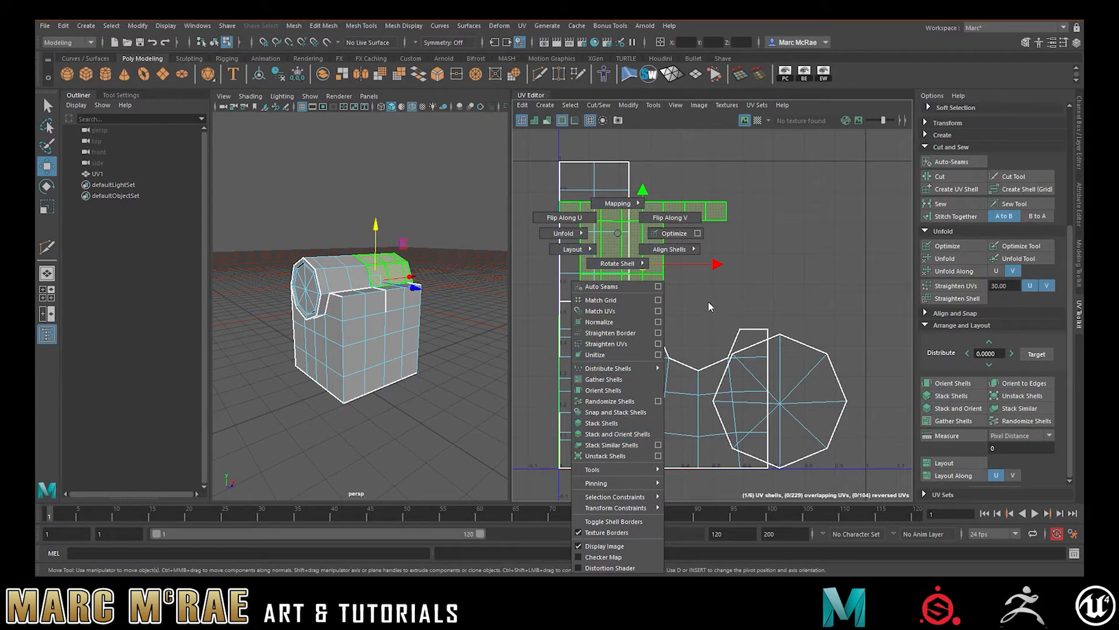
right_click_drag(761, 303, 760, 312, "shift")
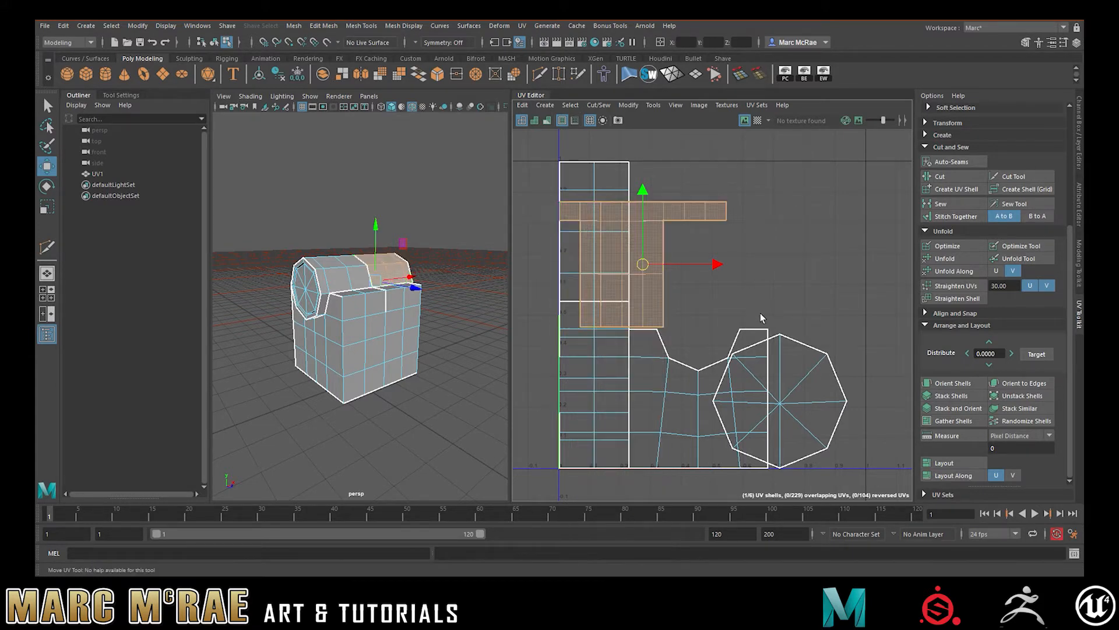
Sew the edges of the T-shaped UV shell, and sew all the remaining shells together into one
right_click_drag(646, 284, 695, 373)
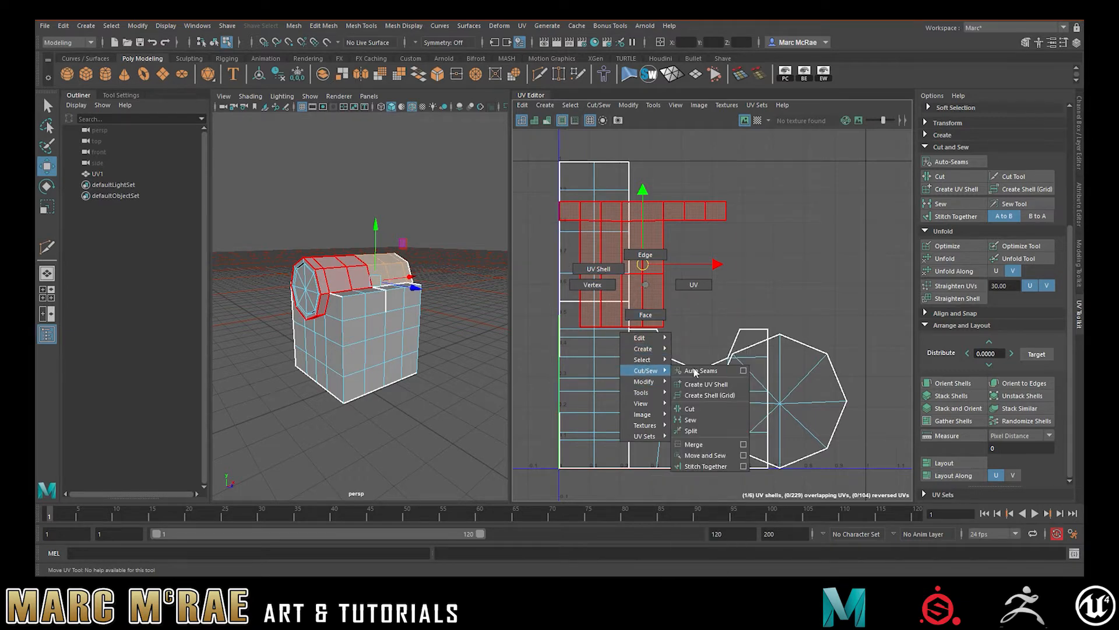
left_click(697, 421)
left_click(606, 192)
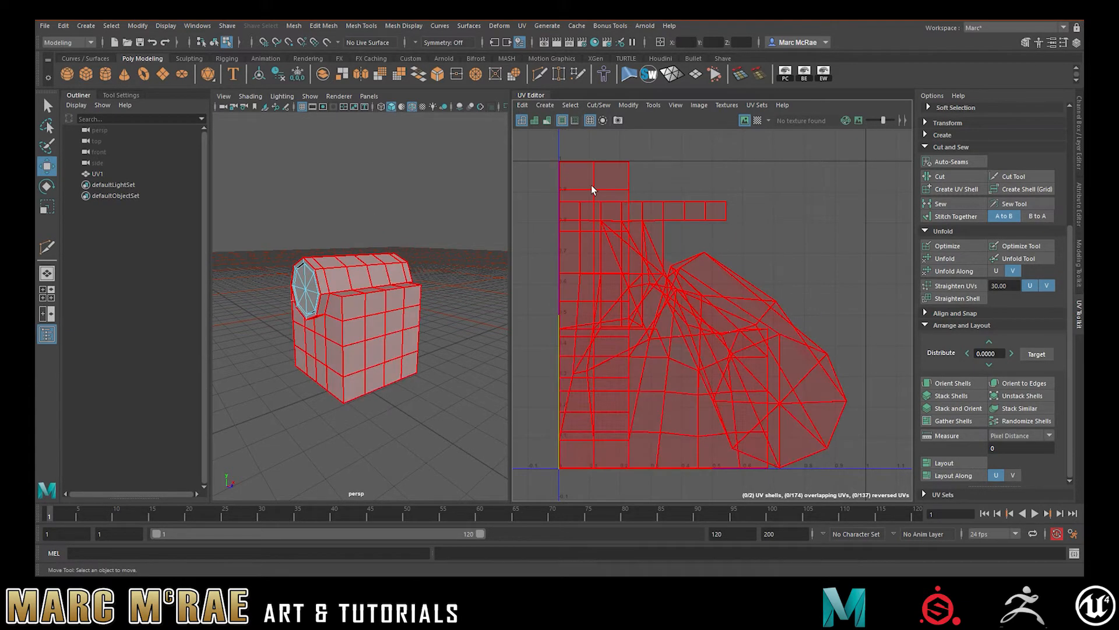
left_click(590, 186)
left_click_drag(535, 155, 827, 449)
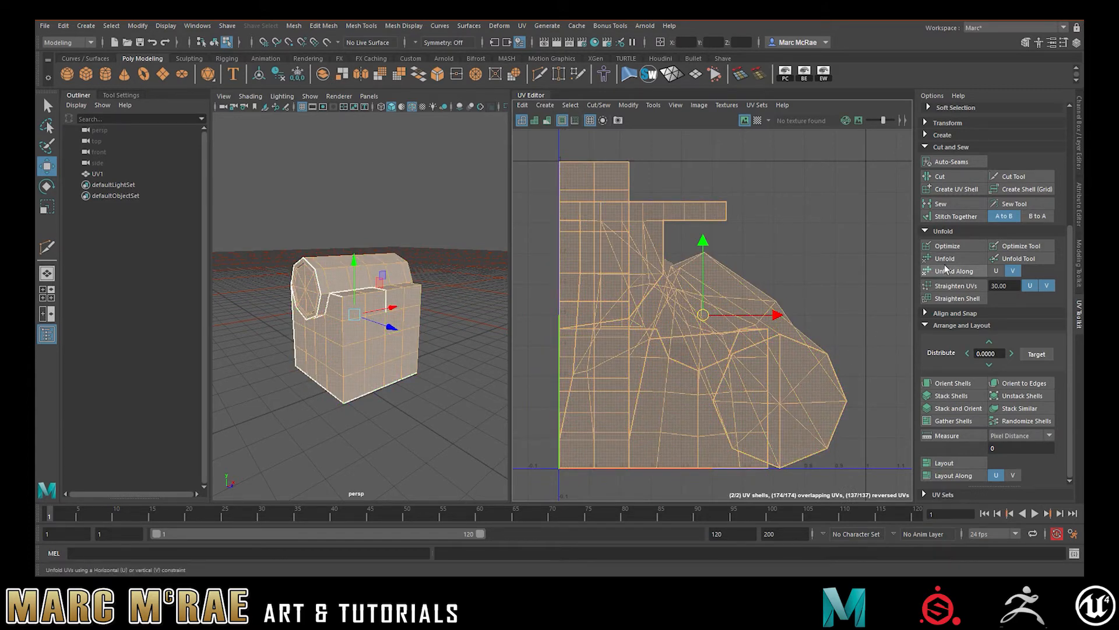
left_click(940, 204)
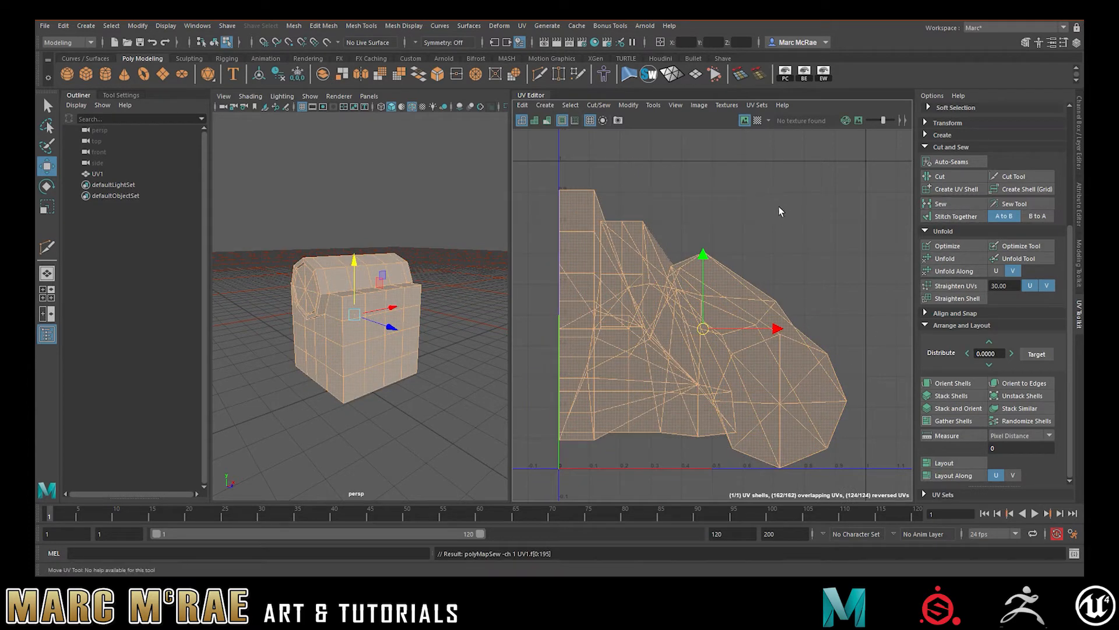
Try to unfold the merged UV shell, and clear the selection on the mesh
left_click(734, 247)
left_click(758, 281)
left_click(943, 260)
left_click_drag(501, 280, 432, 211, "alt")
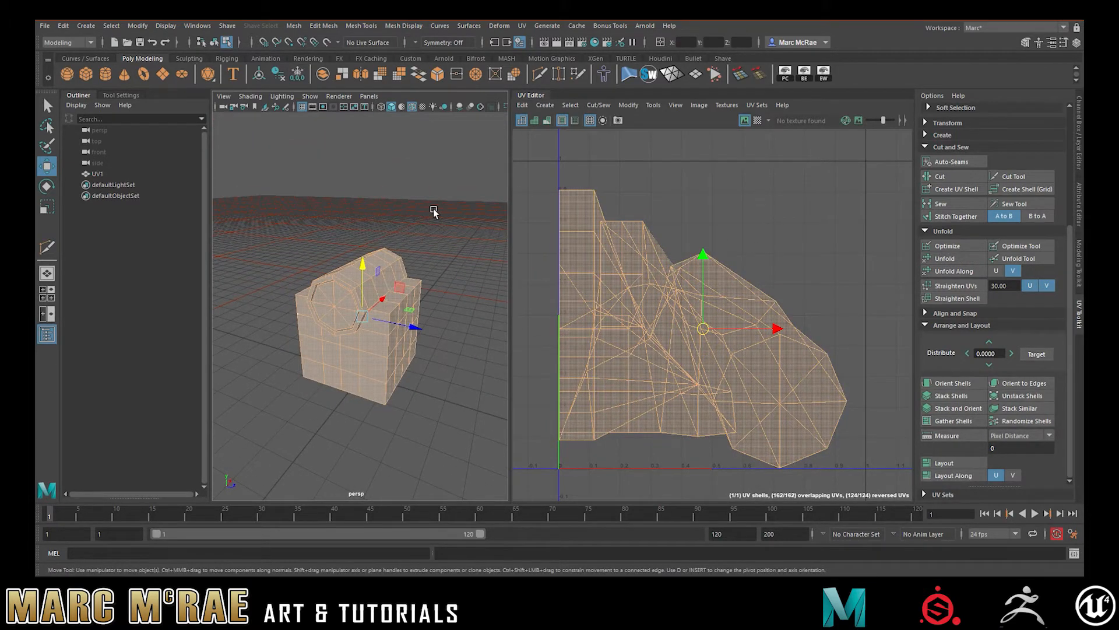
left_click(431, 212)
right_click_drag(431, 212, 507, 235, "alt")
left_click_drag(507, 235, 414, 230, "alt")
right_click_drag(414, 230, 391, 225, "alt")
left_click_drag(390, 225, 392, 230, "alt")
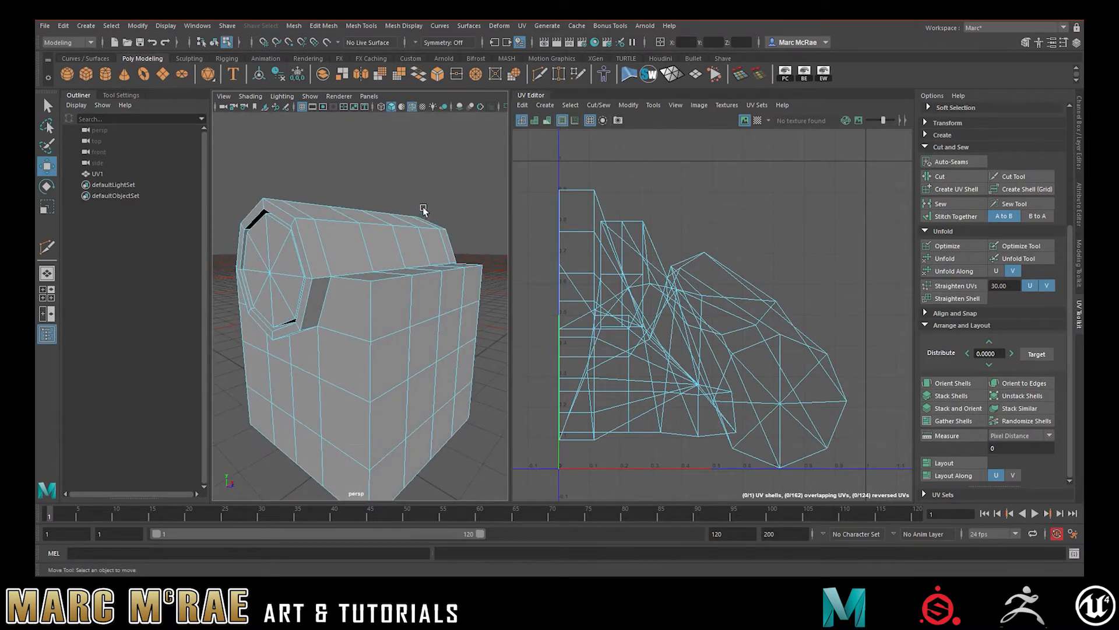
left_click(542, 73)
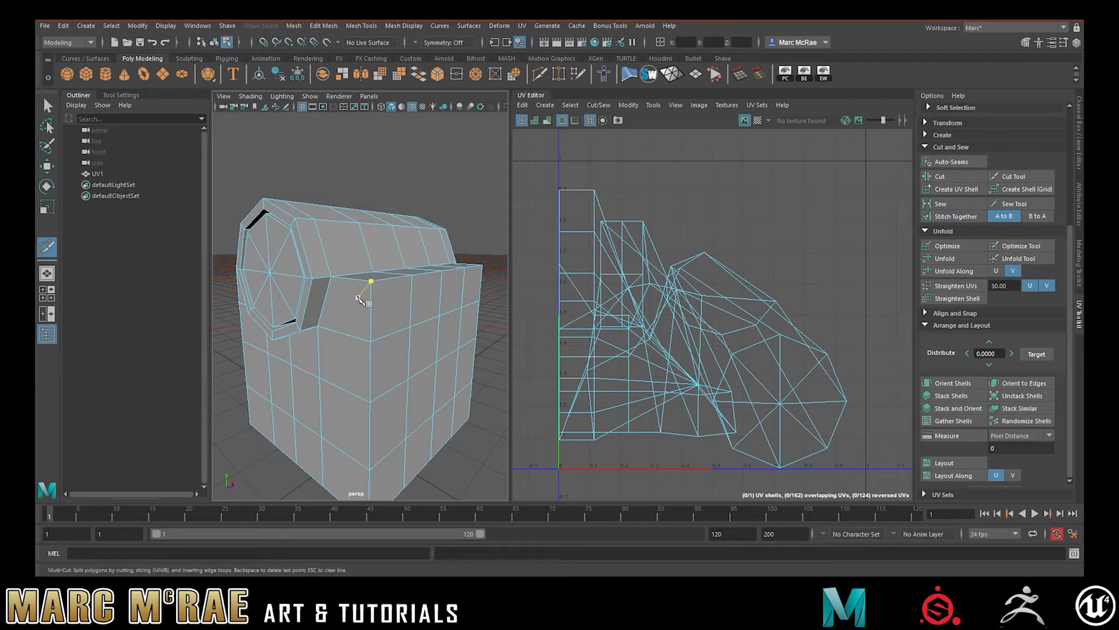
mouse_move(346, 224)
left_mouse_down("alt")
mouse_move(401, 237)
mouse_move(391, 259)
mouse_move(349, 260)
mouse_move(373, 254)
mouse_move(352, 241)
left_mouse_up("alt")
left_click_drag(386, 288, 360, 229, "alt")
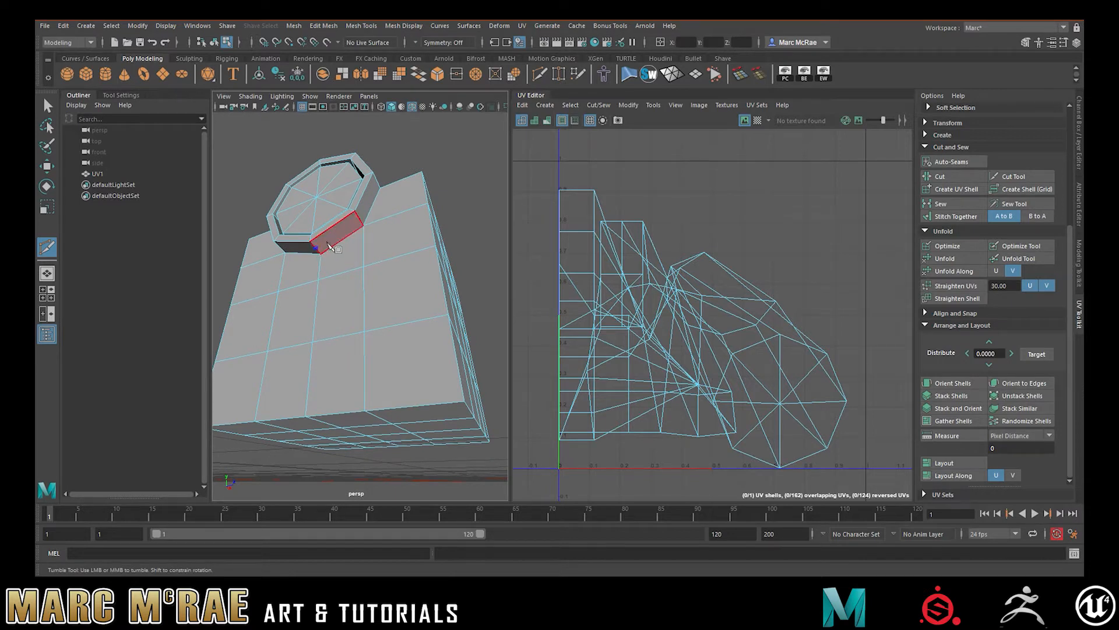
Select the edges where the rounded lid meets the box body and cut the UVs along them
key("F8")
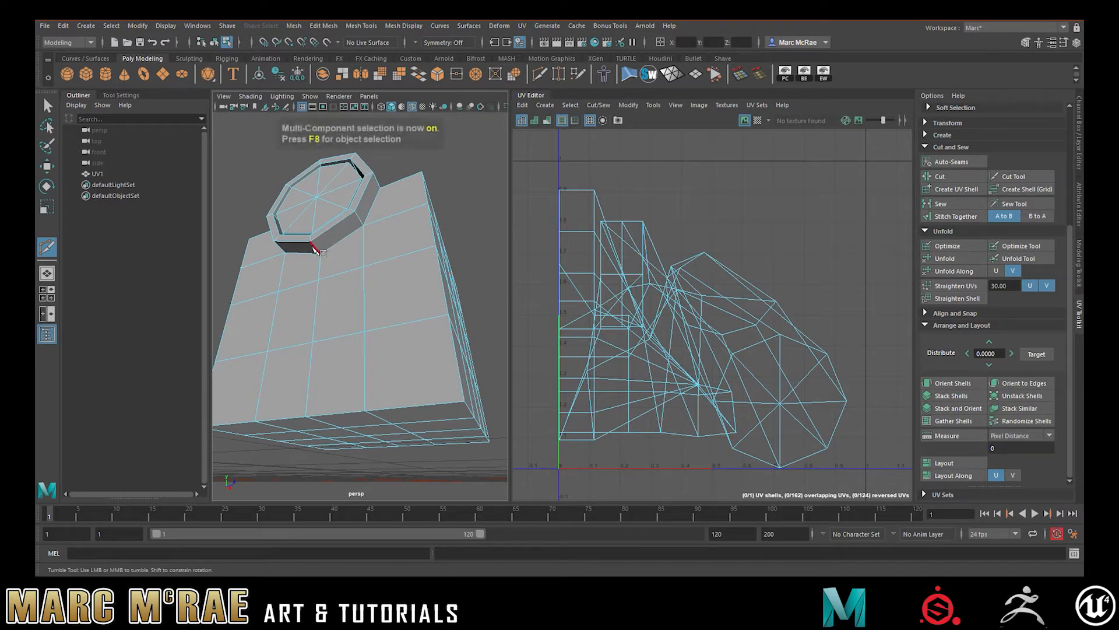
key("q")
right_click_drag(345, 248, 348, 219)
left_click(314, 251)
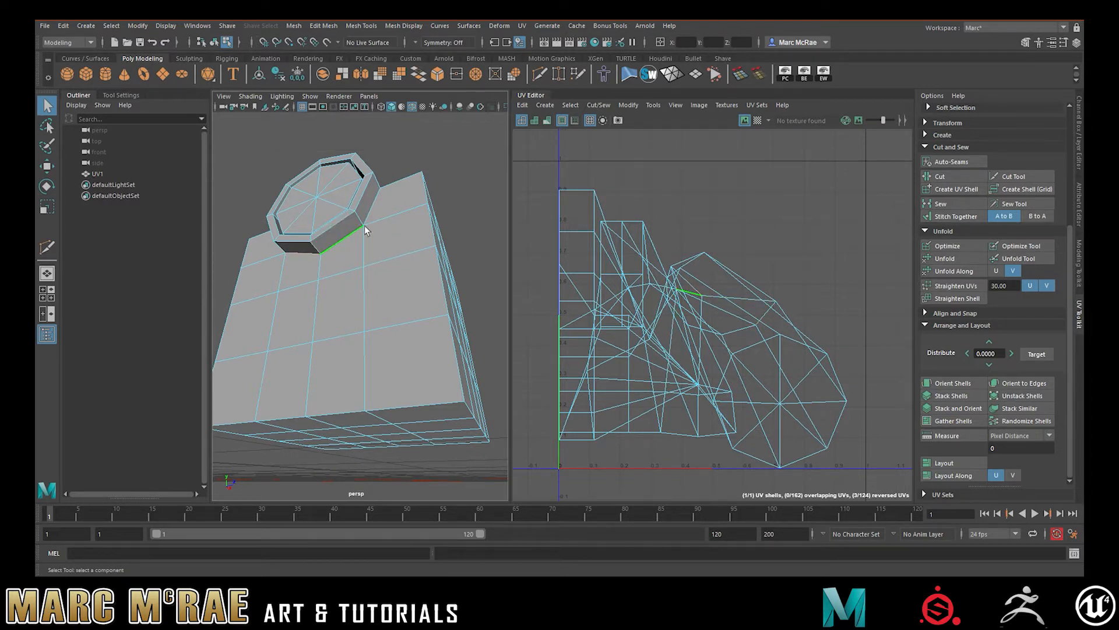
left_click_drag(417, 205, 352, 312, "alt")
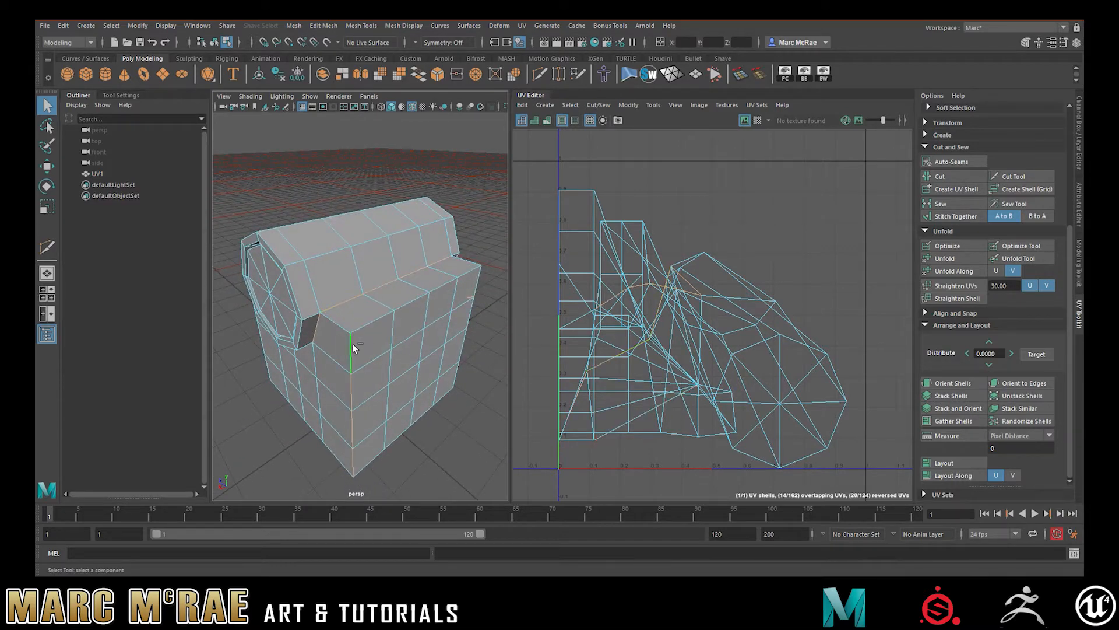
left_click_drag(352, 348, 318, 287, "alt")
left_click_drag(366, 252, 286, 335, "alt")
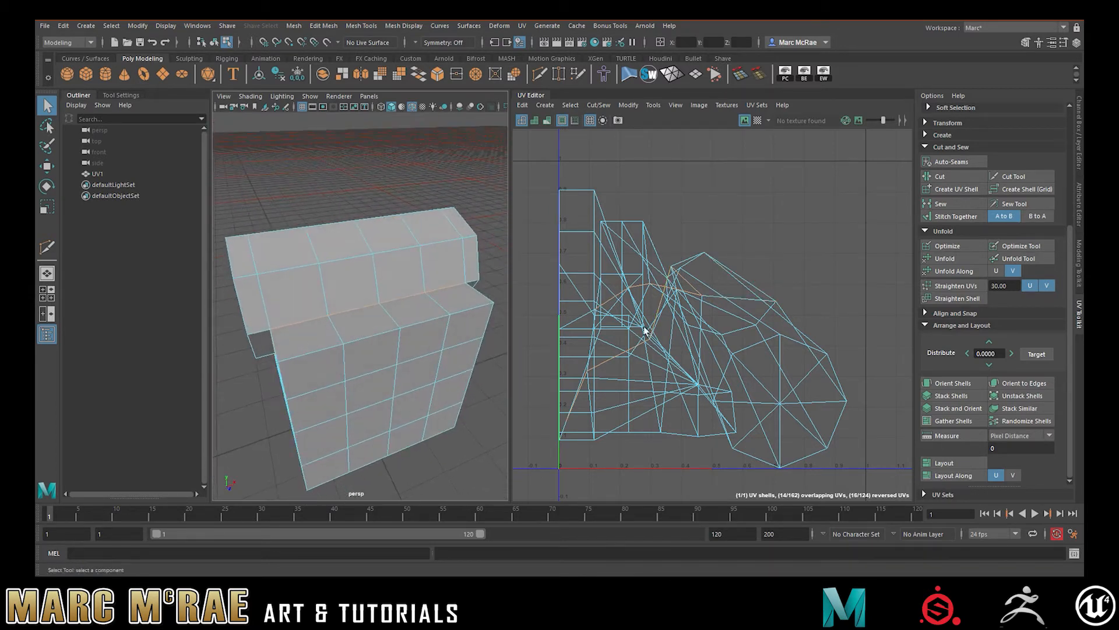
left_click(950, 189)
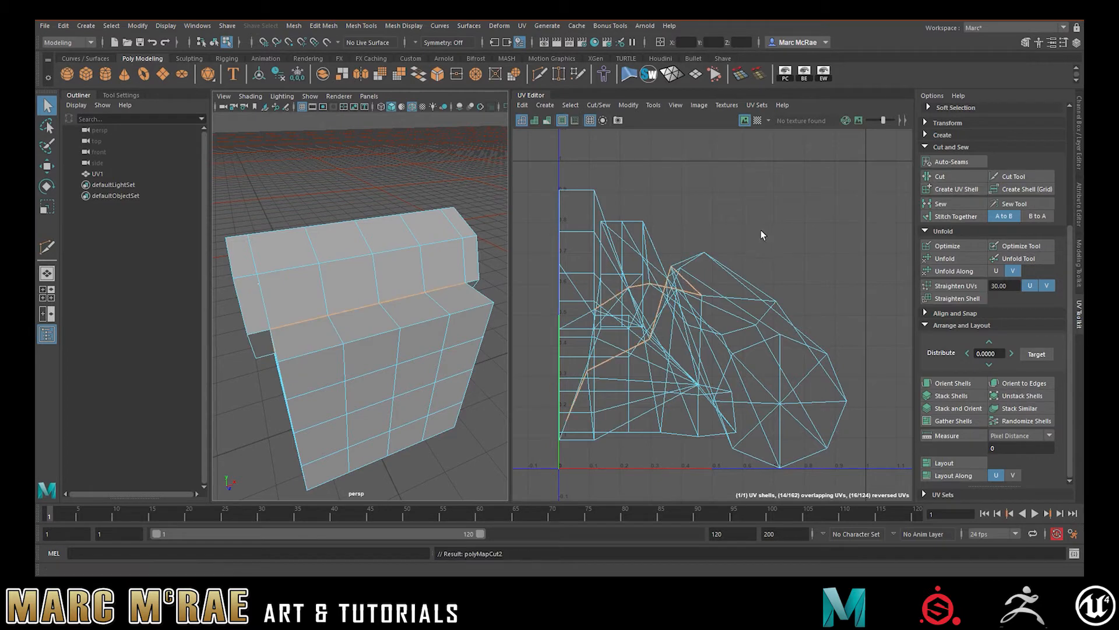
Unfold the rounded lid's UV shell and move it clear of the box body's shell
right_click_drag(691, 259, 624, 244)
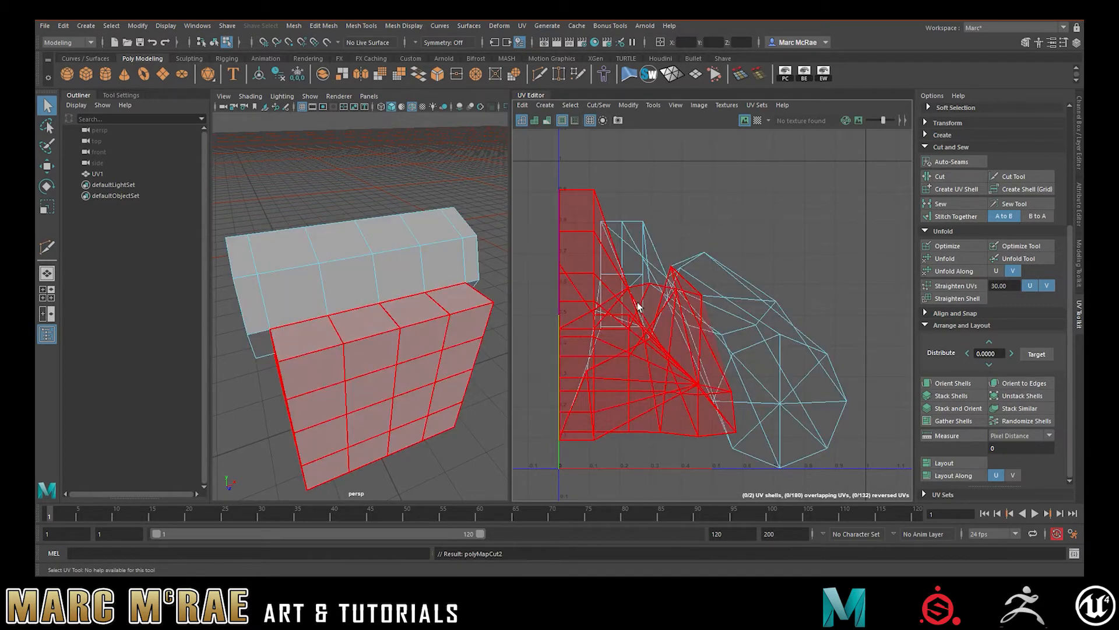
left_click(700, 293)
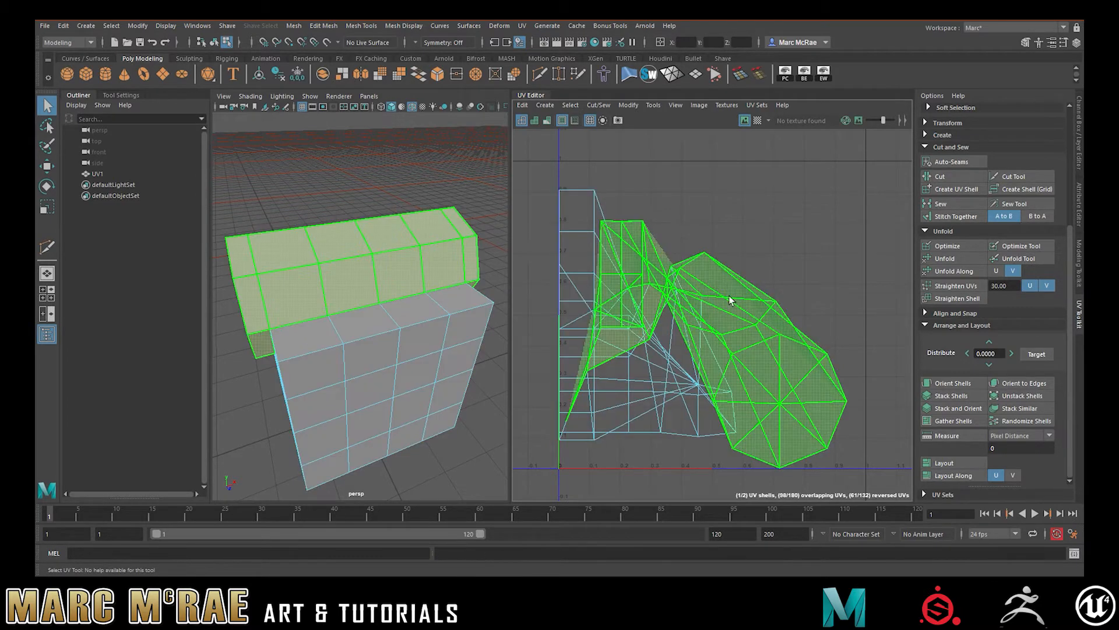
left_click(936, 260)
scroll(727, 301, "down", 2)
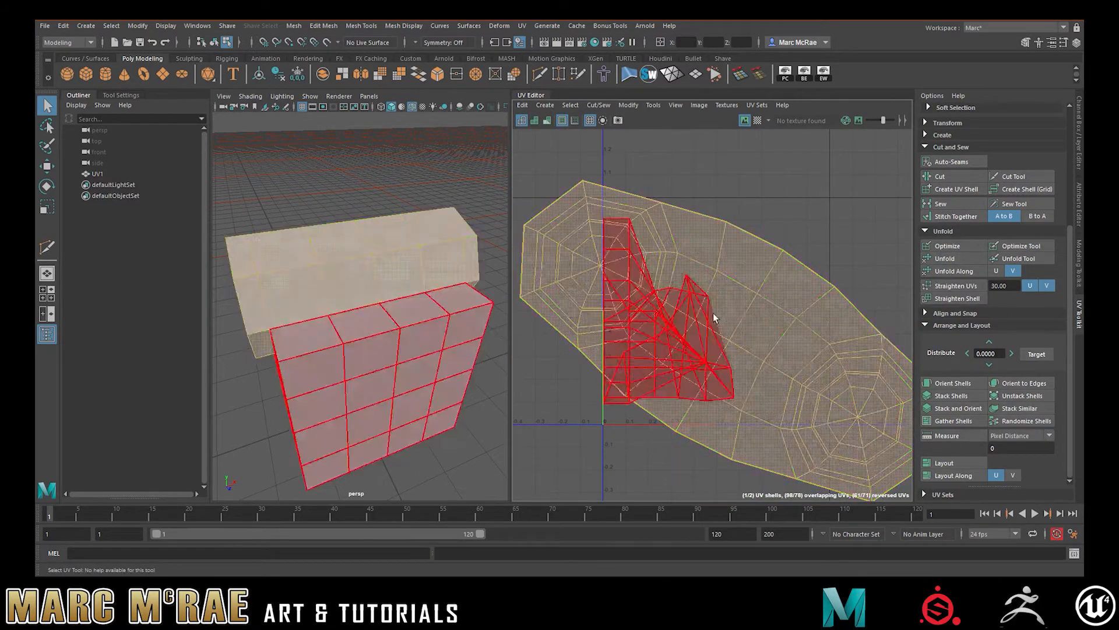
key("w")
left_click_drag(728, 339, 797, 215)
scroll(795, 214, "down", 2)
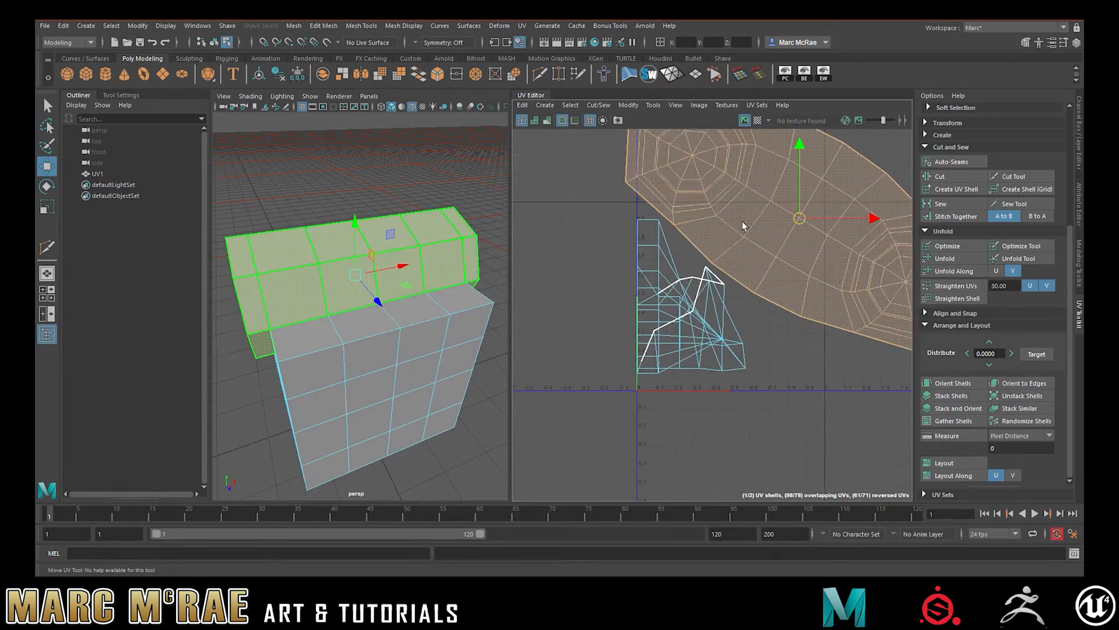
middle_click_drag(794, 209, 733, 268, "alt")
left_click_drag(733, 265, 790, 249)
Unfold the box body's UV shell and shift it slightly up and to the right
left_click(657, 379)
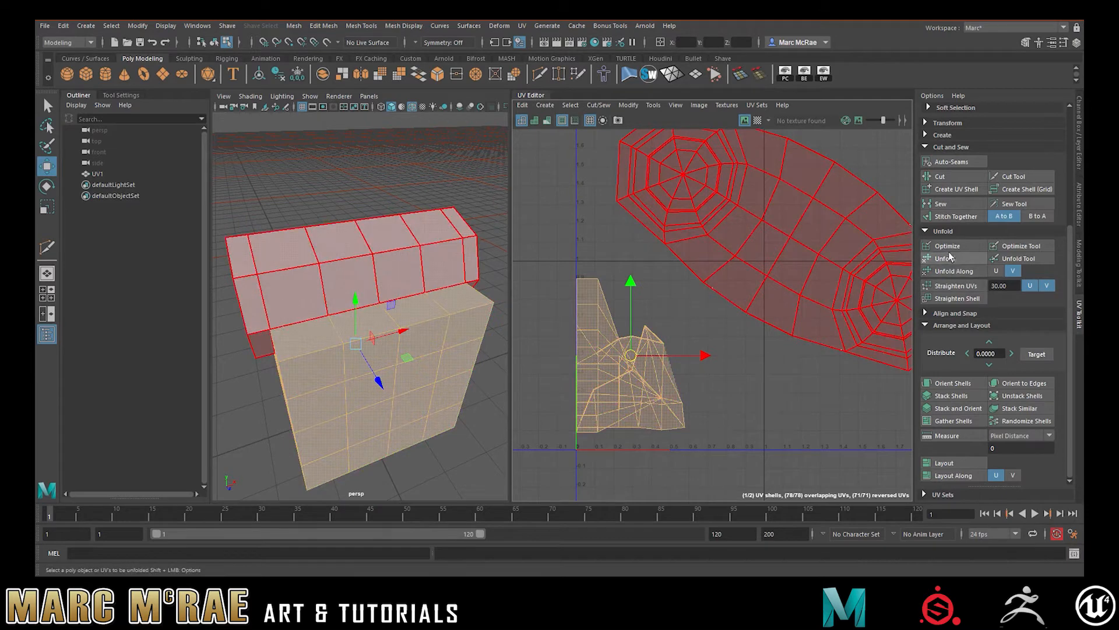
left_click(944, 260)
left_click_drag(631, 355, 674, 299)
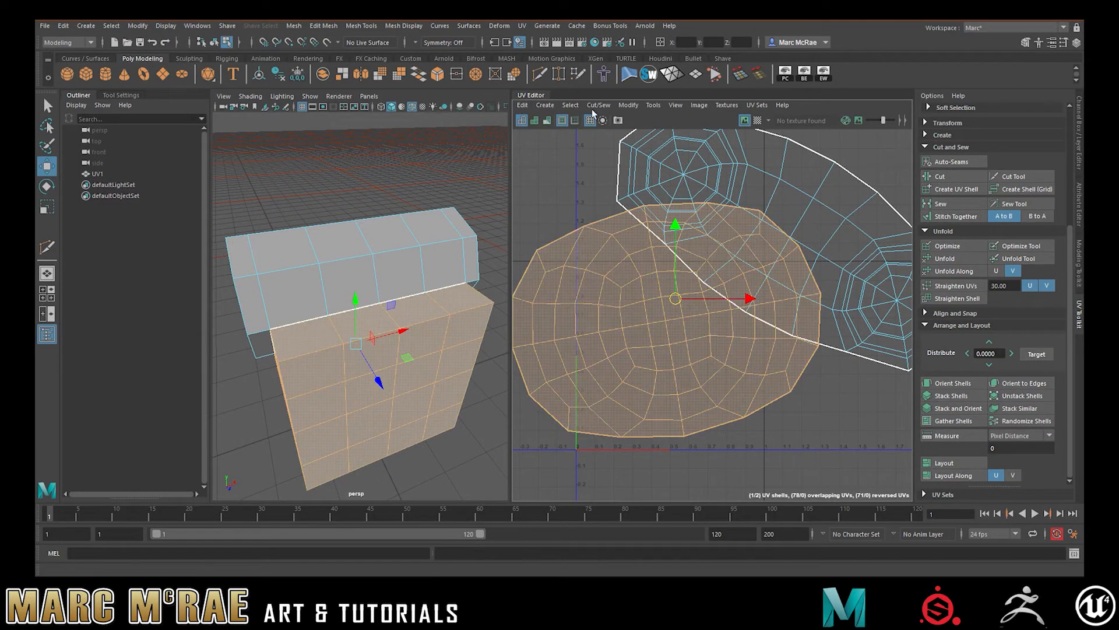
Display the checker map to examine UV distortion on the lid and box body, and turn it off again
left_click(757, 120)
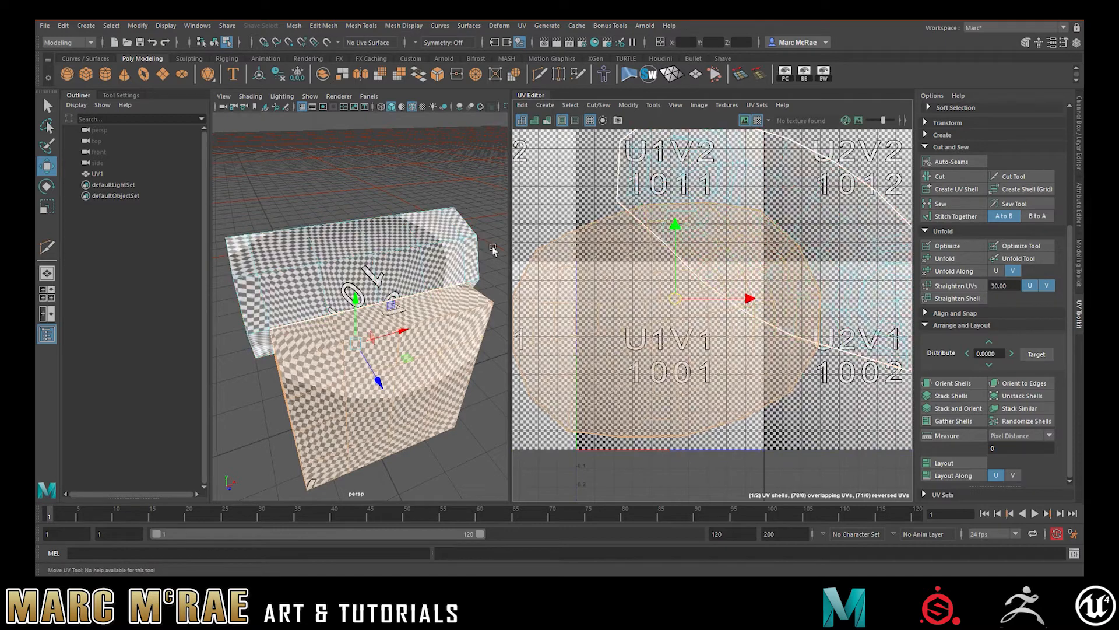
left_click_drag(434, 260, 627, 279, "alt")
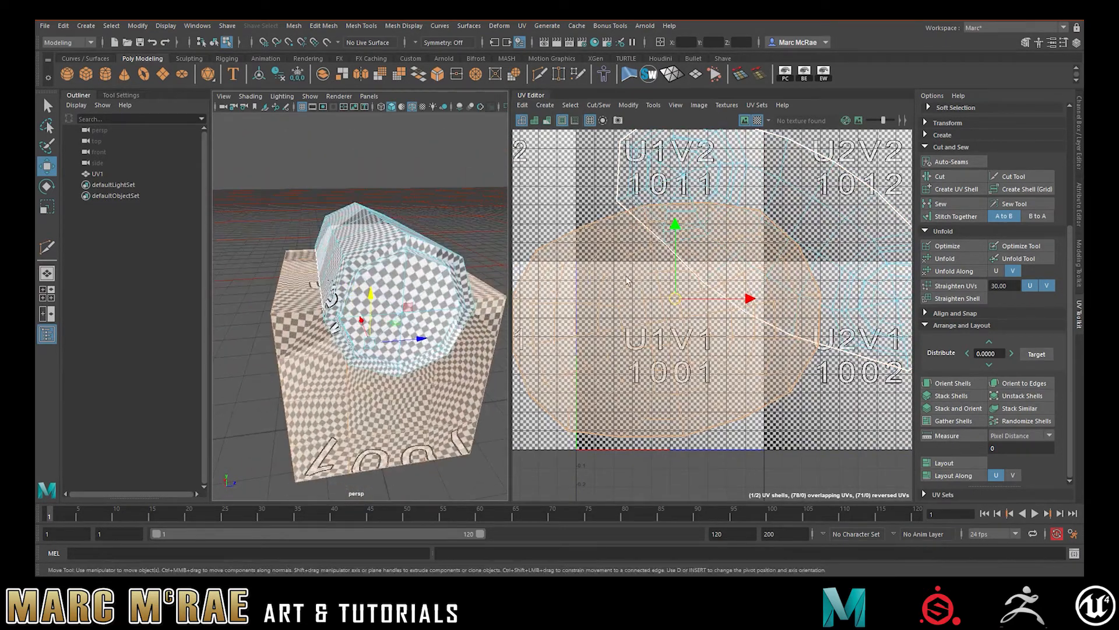
left_click(757, 120)
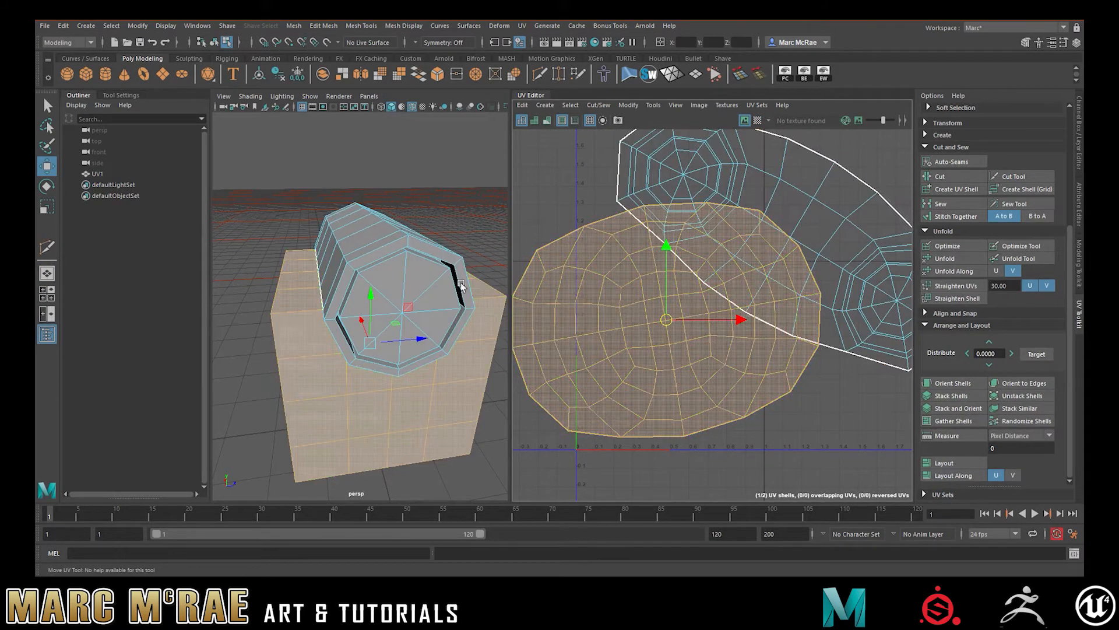
Select the edge loops around both octagonal ends of the lid and cut the UVs along them
right_click_drag(286, 326, 296, 292)
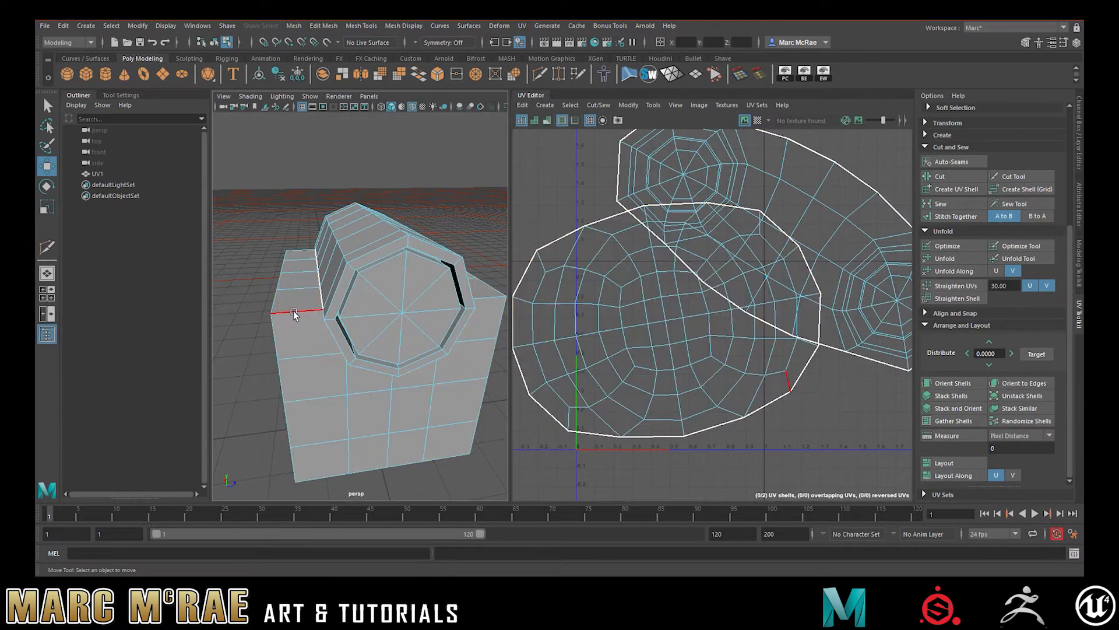
left_click_drag(299, 324, 355, 313, "alt")
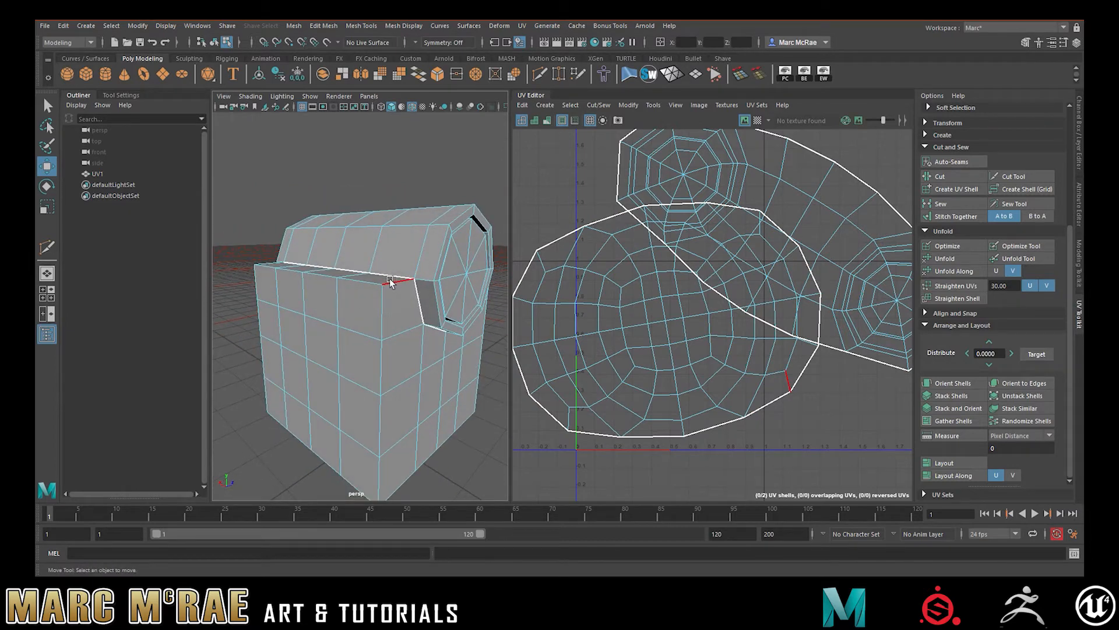
left_click_drag(418, 272, 335, 291, "alt")
scroll(334, 288, "up", 3)
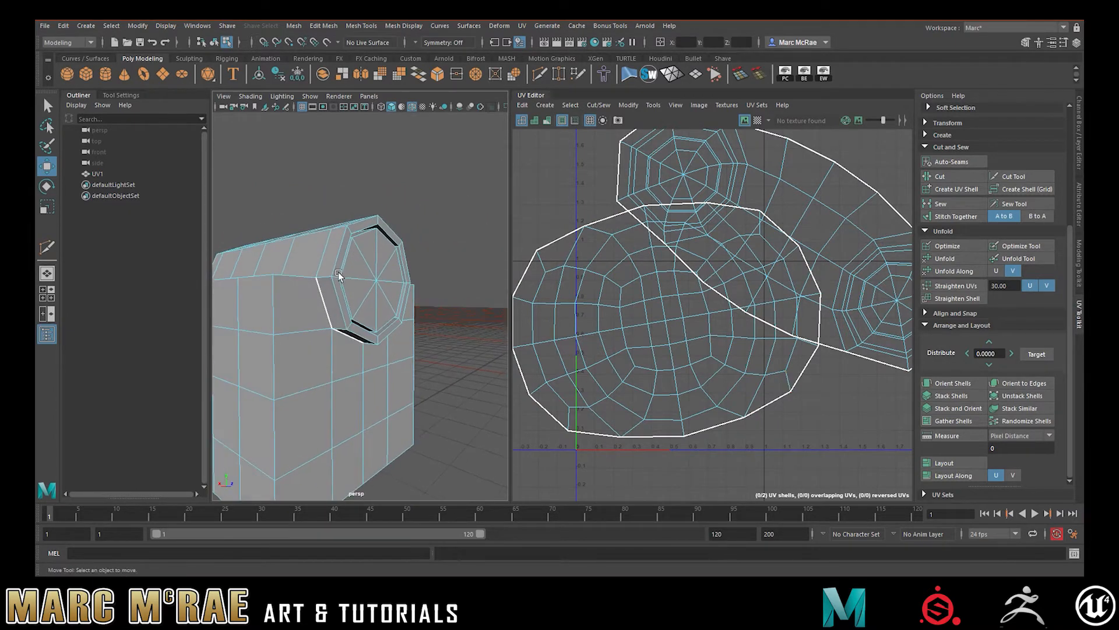
left_click(332, 284)
double_click(334, 290)
left_click_drag(429, 283, 257, 288, "alt")
left_click(295, 275)
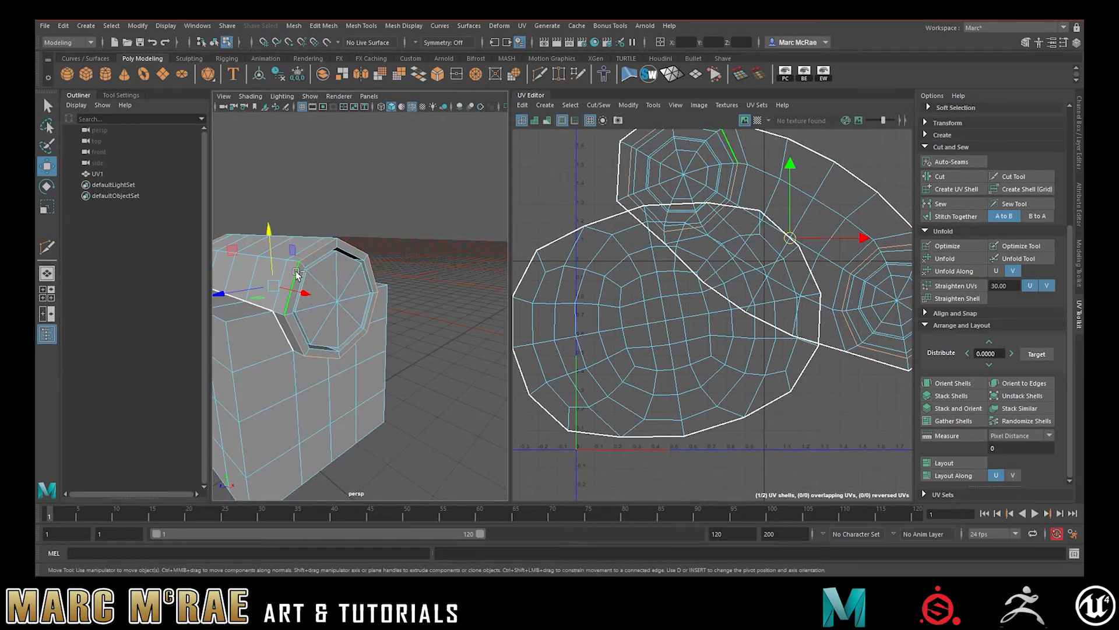
left_click_drag(365, 292, 348, 246, "alt")
left_click(331, 303, "shift")
left_click_drag(439, 289, 214, 297, "alt")
left_click(288, 333, "shift")
left_click_drag(289, 333, 341, 278, "alt")
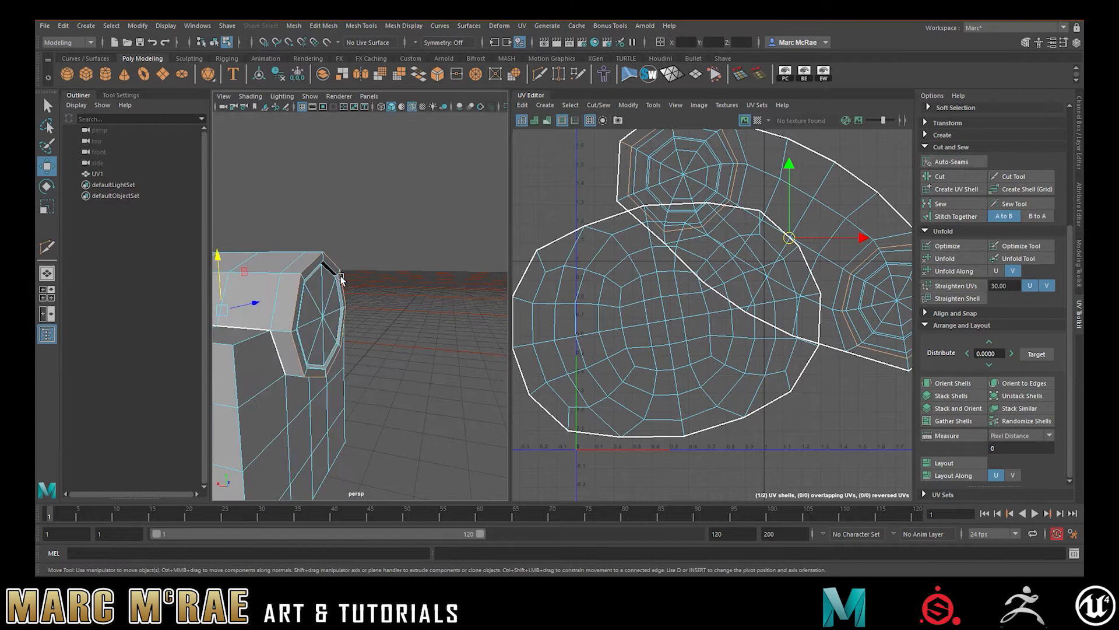
left_click(960, 179)
Select the UV shell of the lid's curved surface and unfold it
middle_click_drag(767, 192, 613, 257, "alt")
right_click_drag(661, 254, 627, 240)
left_click(628, 240)
left_click(949, 256)
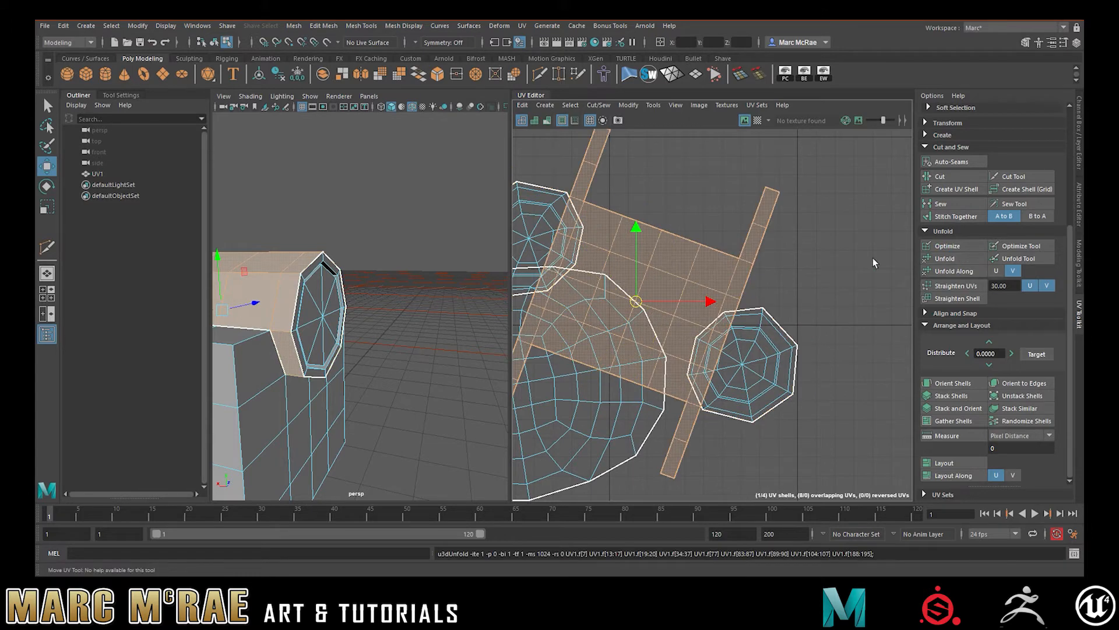
Orient the H-shaped lid shell to the UV axes and move it clear of the other shells
scroll(872, 258, "down", 3)
left_click(956, 384)
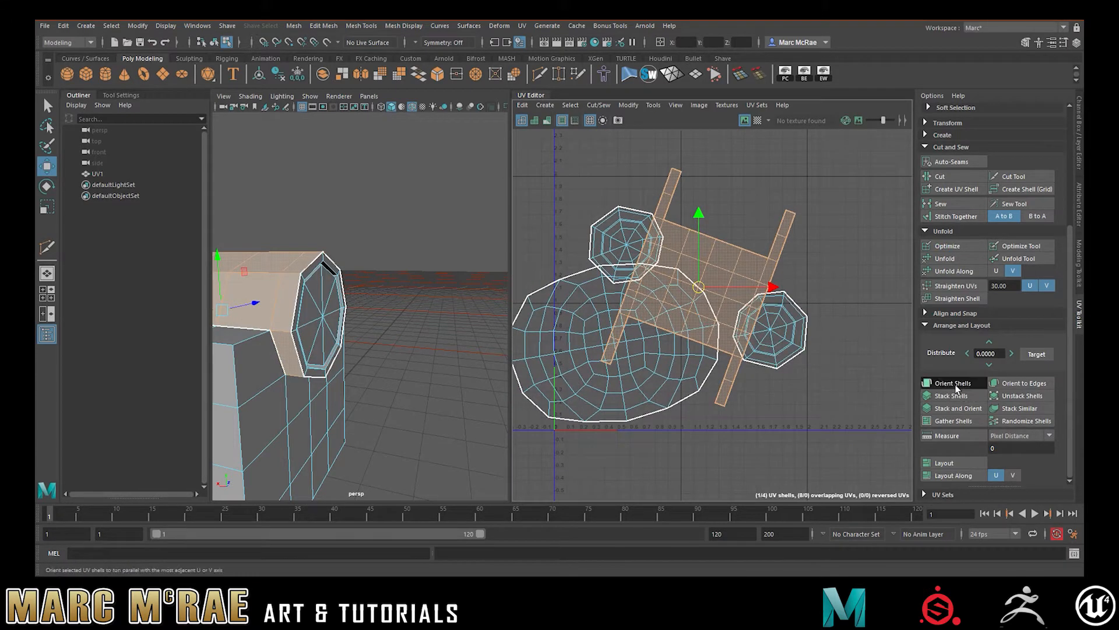
left_click_drag(693, 289, 780, 187)
middle_click_drag(779, 187, 732, 278, "alt")
Unfold the two octagonal end-cap shells and place them one above the other beside the H-shaped shell
left_click(591, 319)
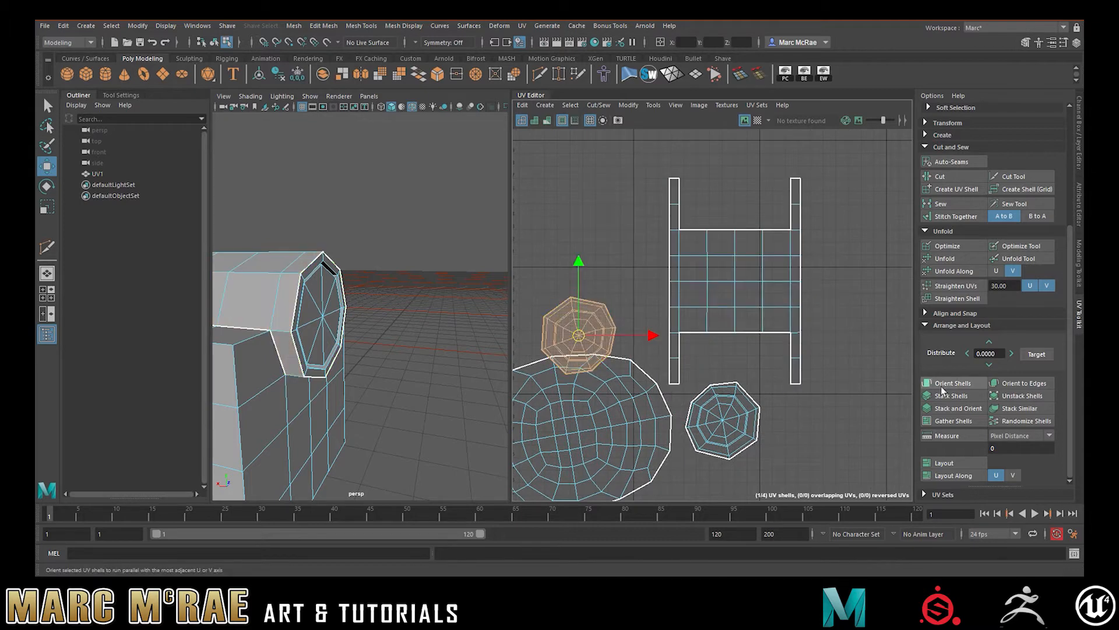
left_click(943, 258)
left_click_drag(580, 333, 598, 248)
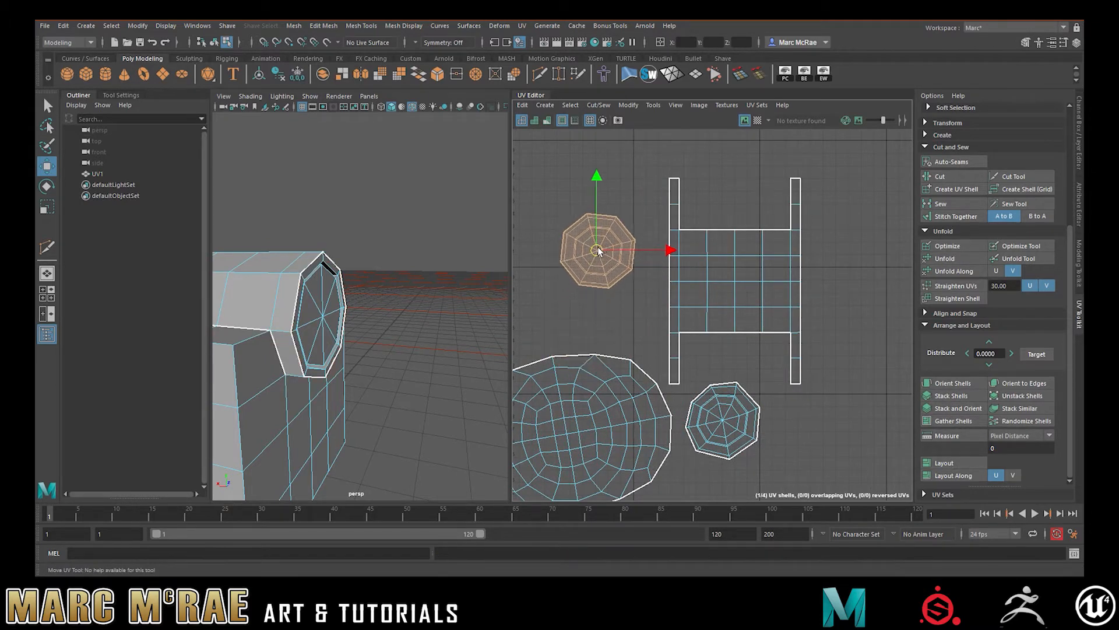
left_click(739, 421)
left_click(943, 258)
left_click_drag(733, 415, 625, 170)
middle_click_drag(596, 207, 592, 254, "alt")
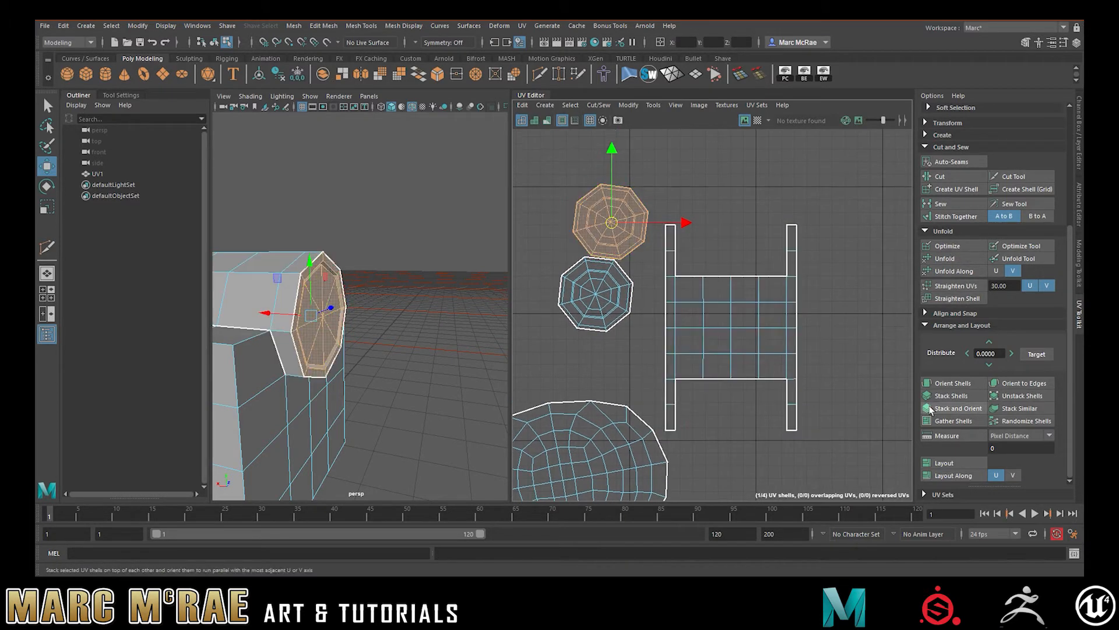
Align the two octagonal end-cap shells to the UV axes with Orient Shells
left_click(596, 297)
left_click(980, 383)
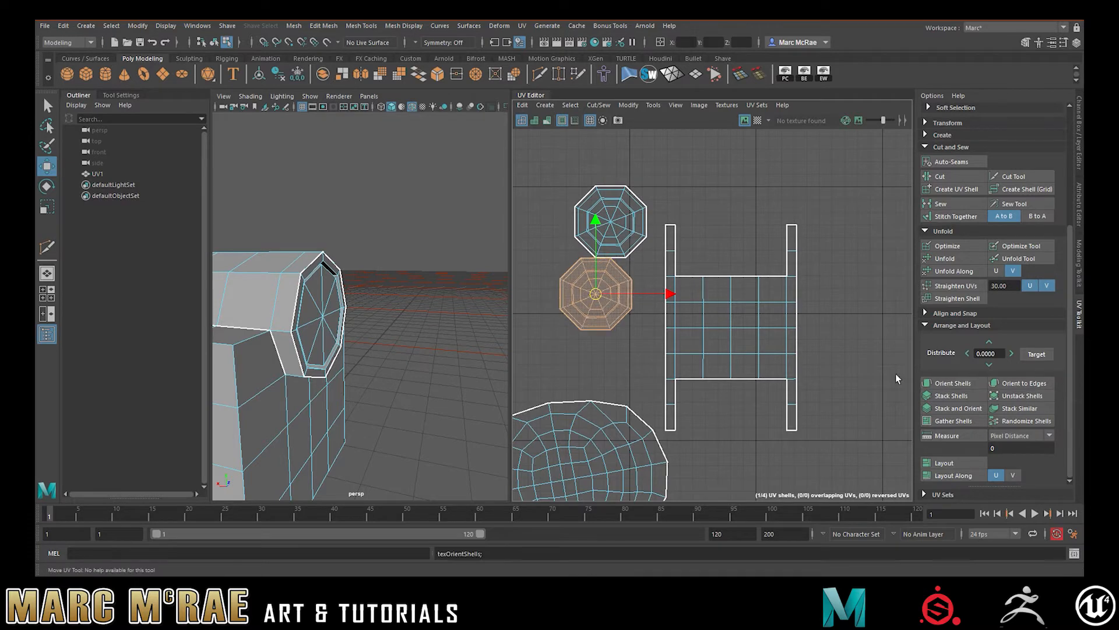
scroll(617, 293, "up", 6)
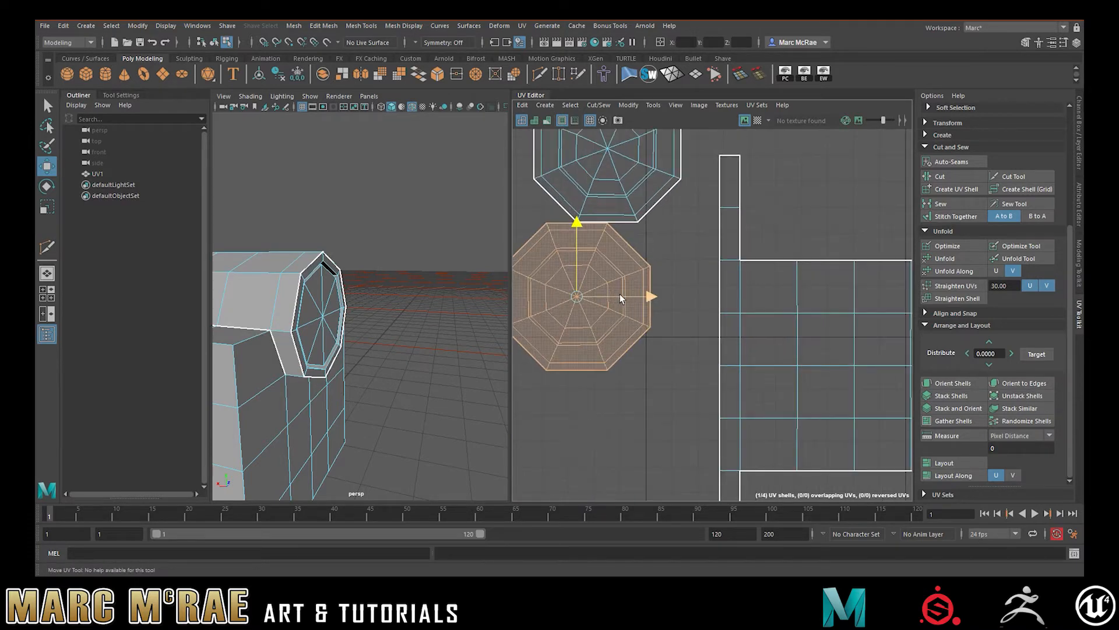
middle_click_drag(583, 288, 680, 292, "alt")
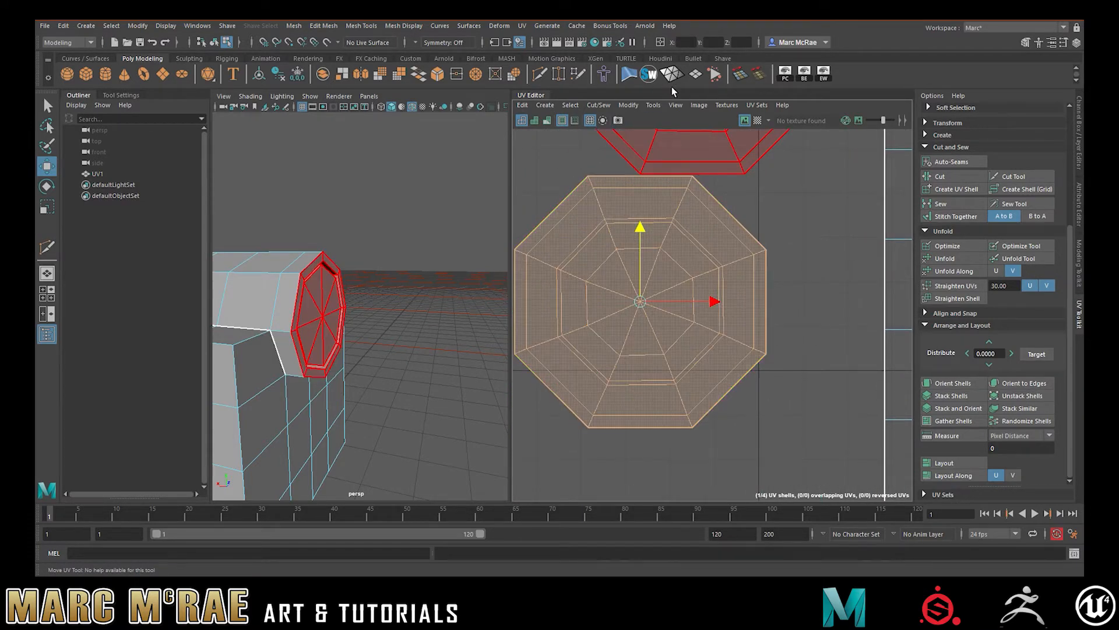
Display the checker map temporarily to inspect its pattern on the octagonal end caps, zooming across both shells
left_click(757, 120)
left_click_drag(366, 294, 297, 306, "alt")
middle_click_drag(298, 306, 368, 312, "alt")
right_click_drag(368, 312, 513, 320, "alt")
left_click_drag(371, 295, 420, 286, "alt")
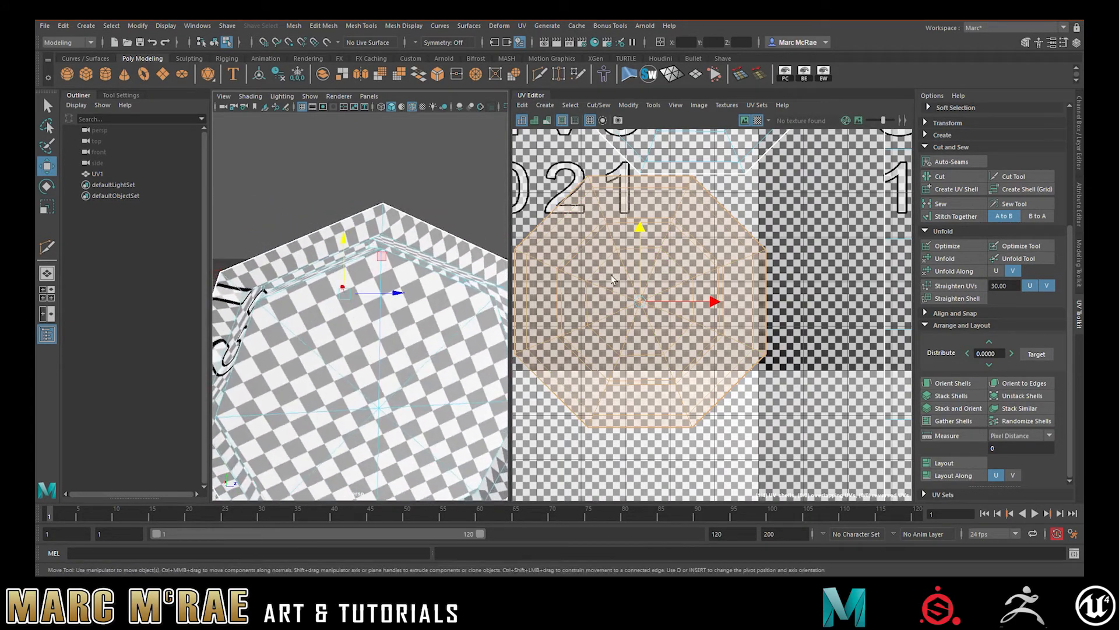
scroll(660, 276, "down", 2)
scroll(637, 264, "up", 3)
scroll(648, 264, "down", 6)
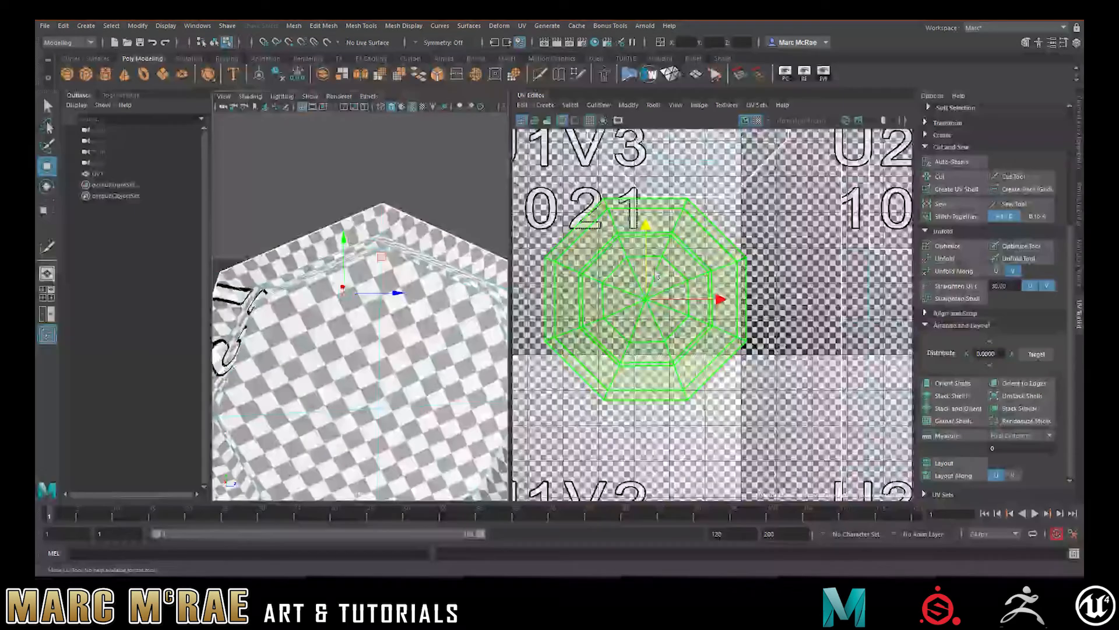
left_click(692, 211)
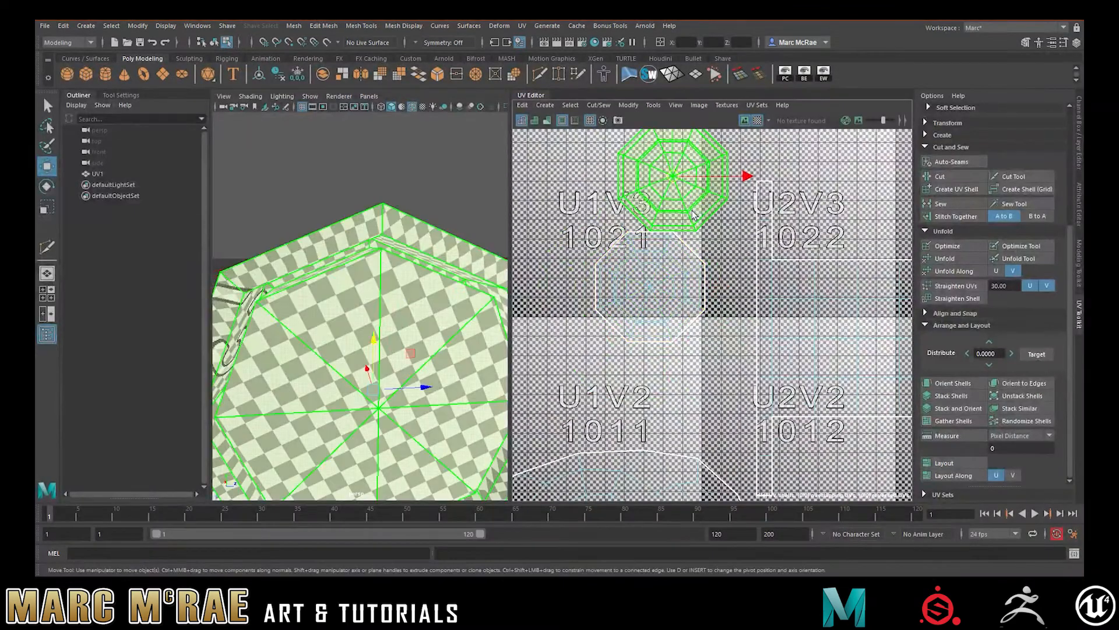
left_click(756, 119)
Turn on UV Distortion shading in the UV Editor and examine the end-cap, lid and body shells for stretching
left_click(675, 105)
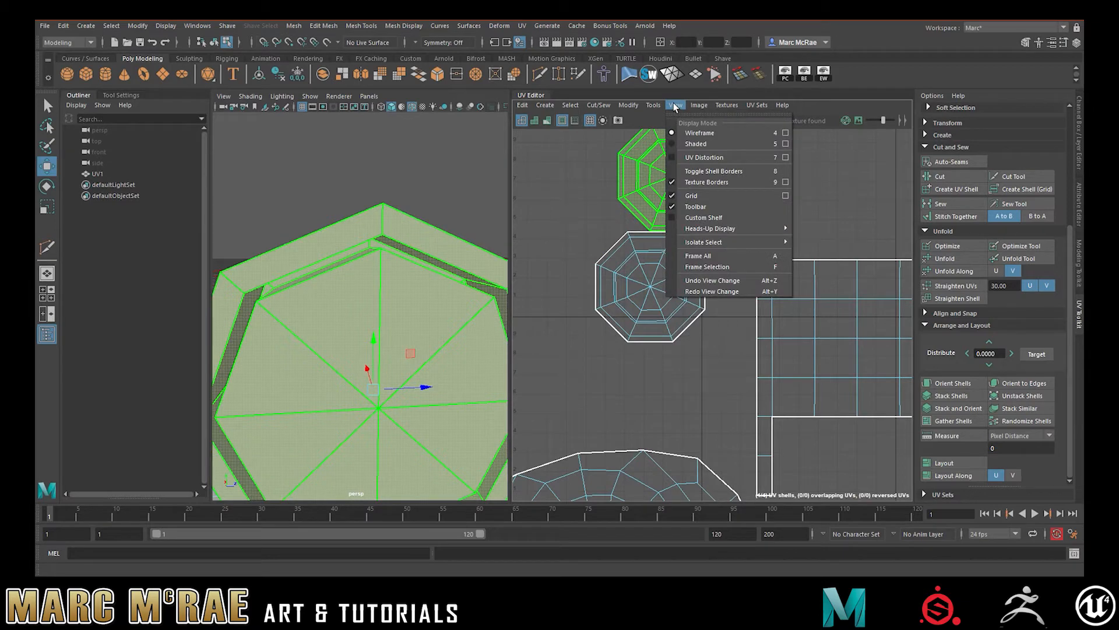
left_click(670, 156)
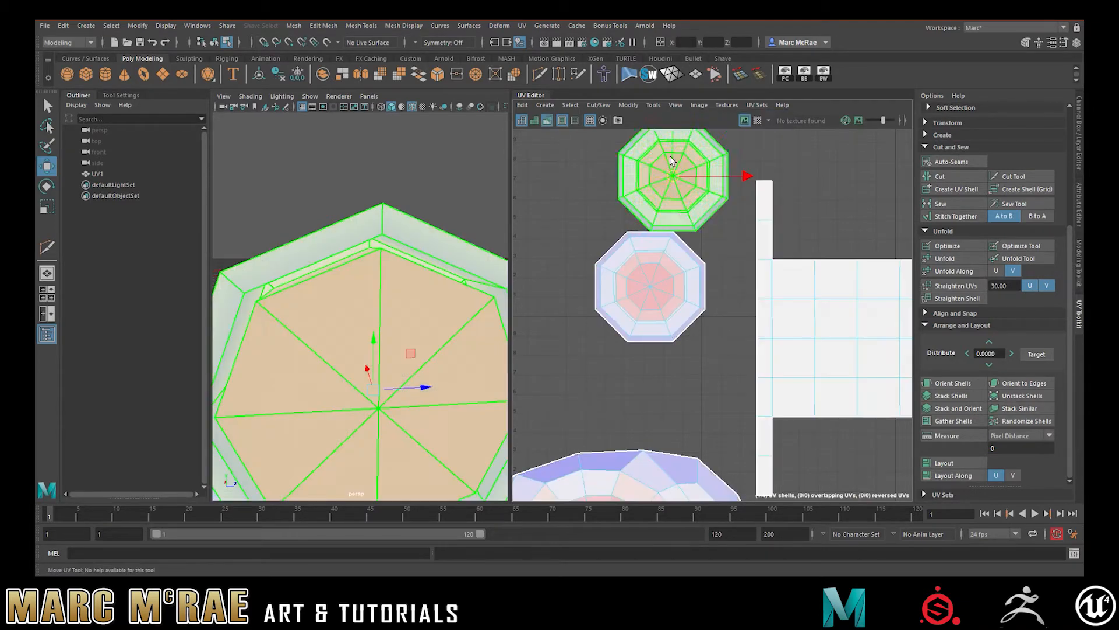
left_click(708, 234)
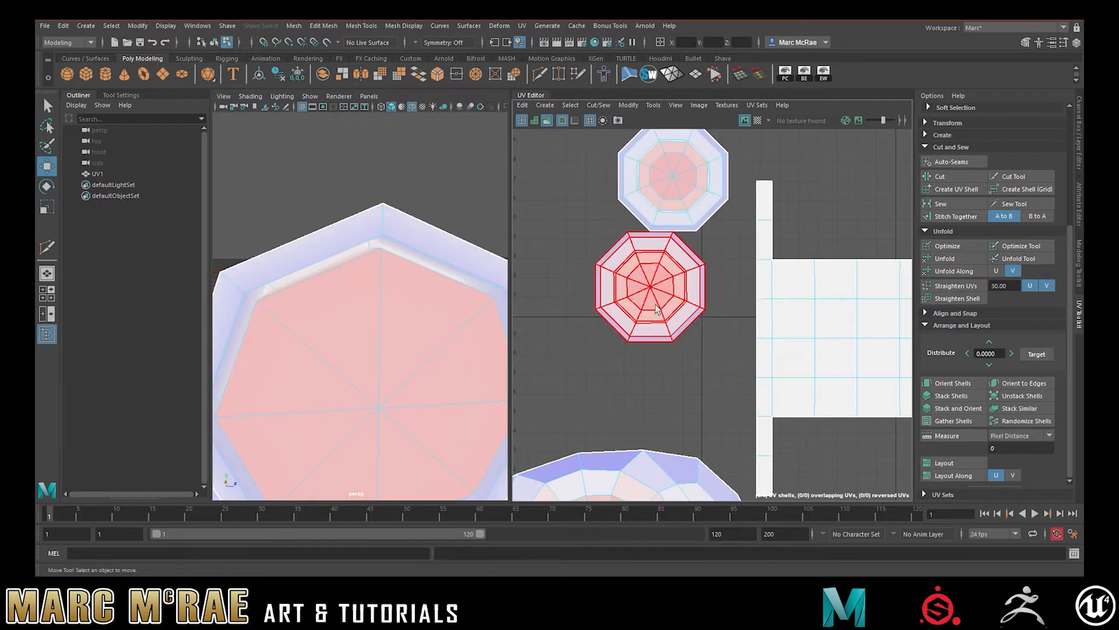
scroll(675, 257, "down", 3)
middle_click_drag(667, 324, 672, 178, "alt")
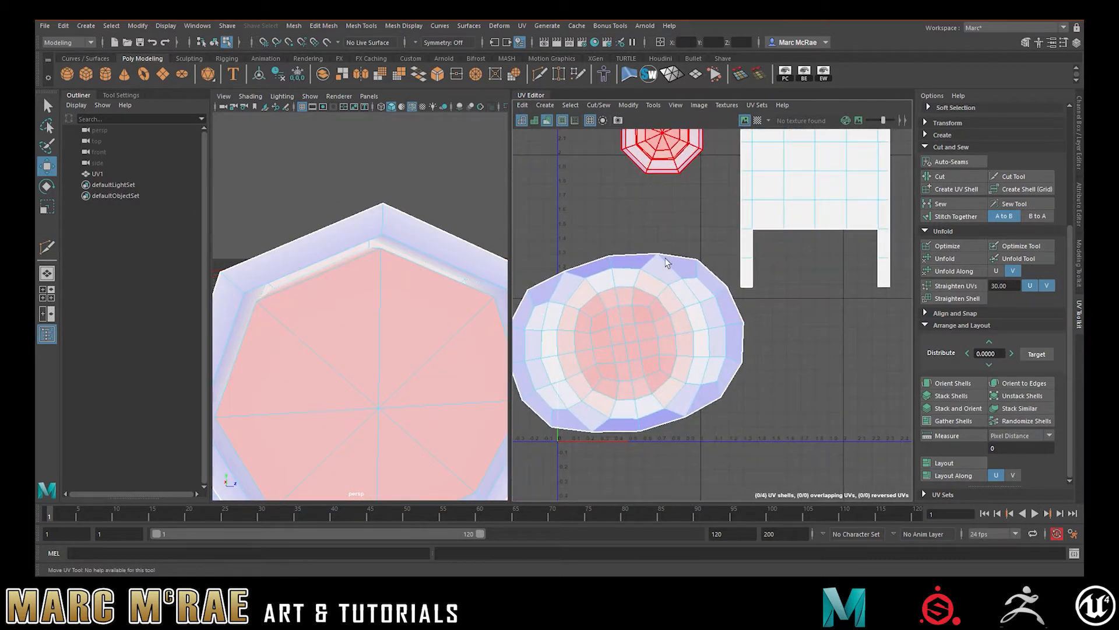
middle_click_drag(605, 214, 598, 292, "alt")
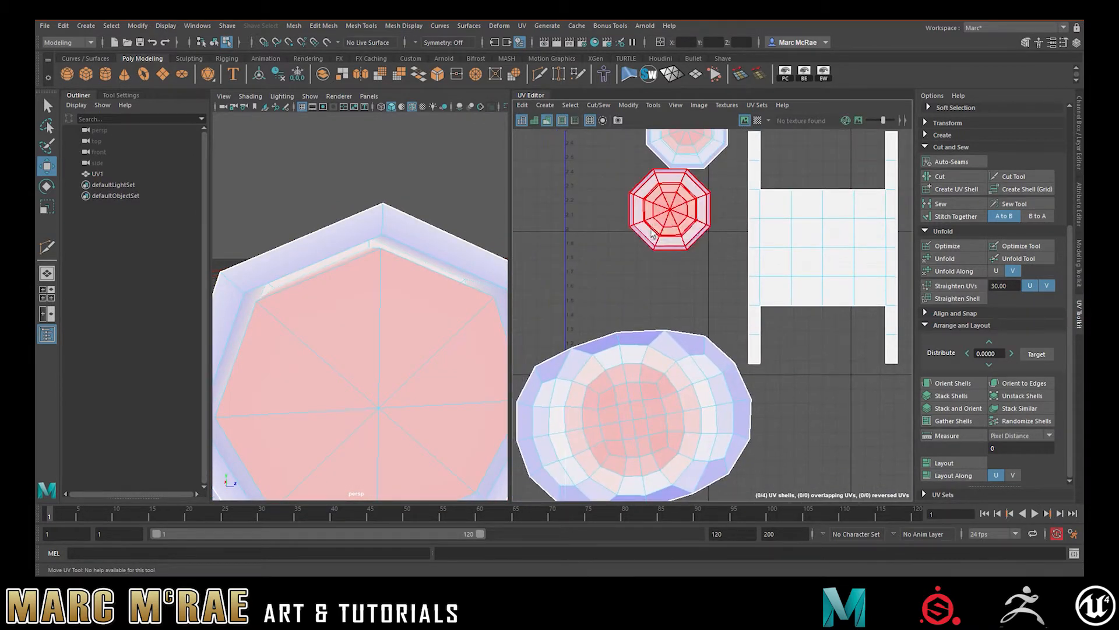
middle_click_drag(587, 235, 621, 309, "alt")
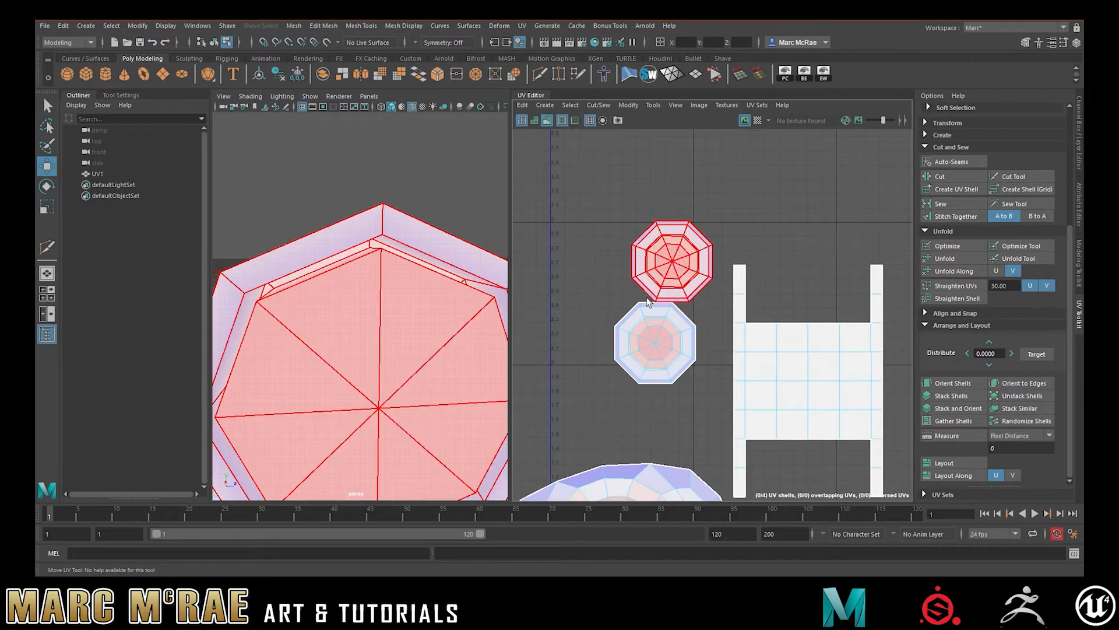
Cut the upper end-cap shell along the edge loop near its rim and the radial edges outside the central octagon
right_click_drag(689, 255, 679, 224)
scroll(688, 228, "up", 5)
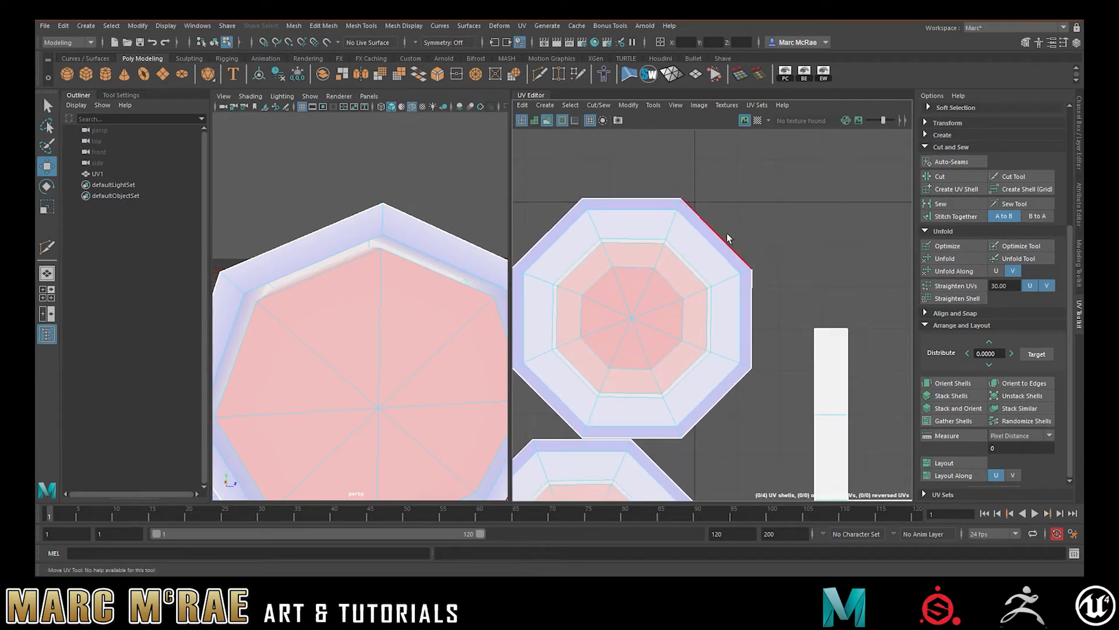
left_click(663, 211)
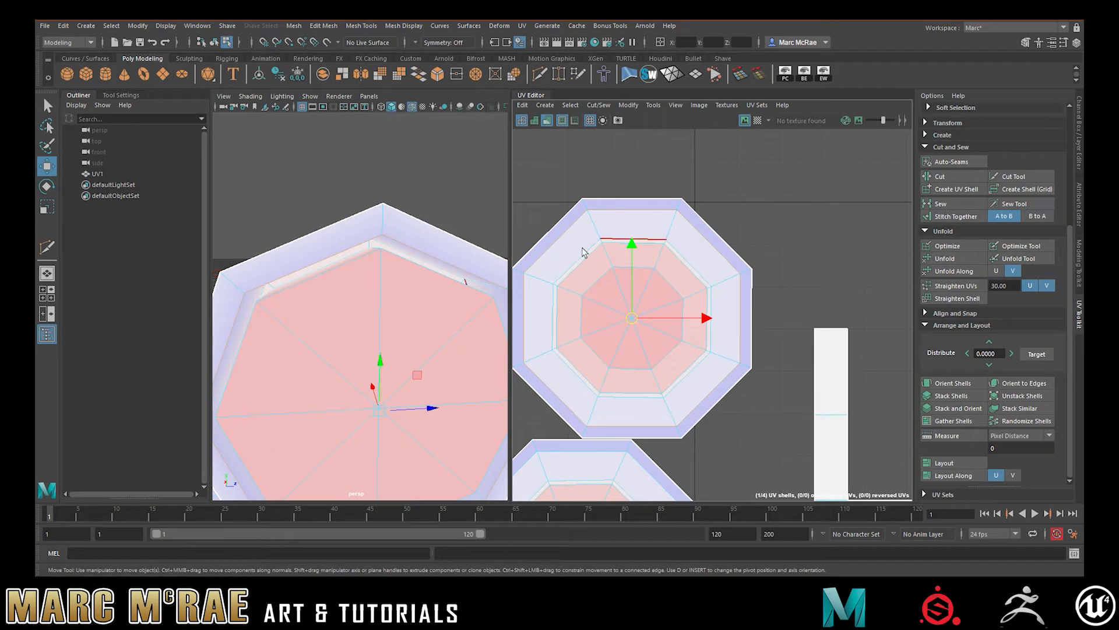
left_click(535, 278, "shift")
double_click(594, 226, "shift")
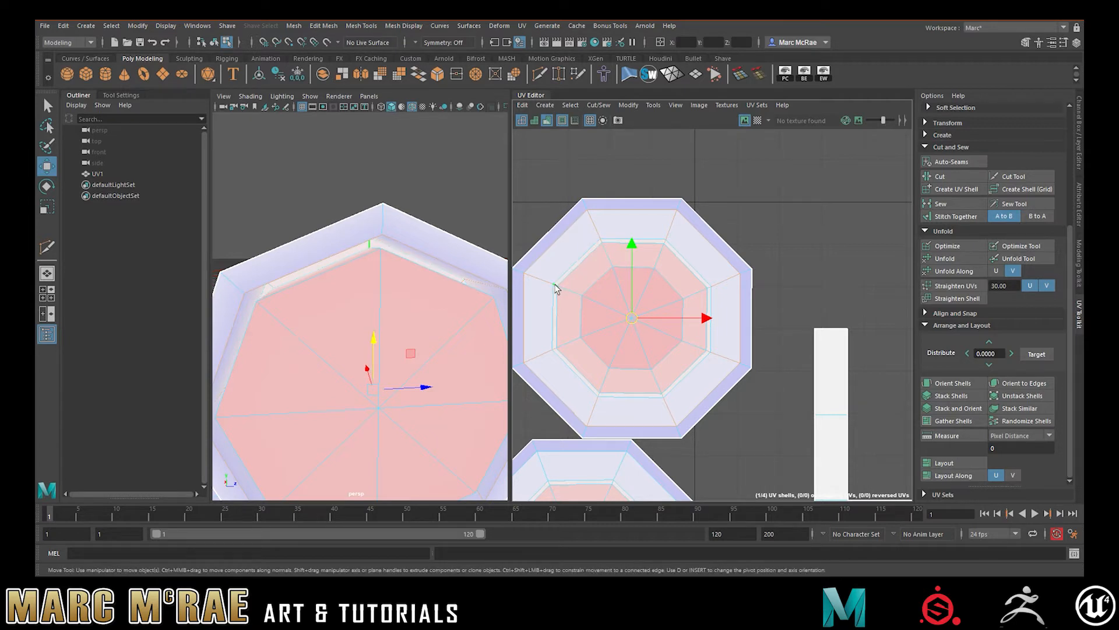
left_click(570, 290, "shift")
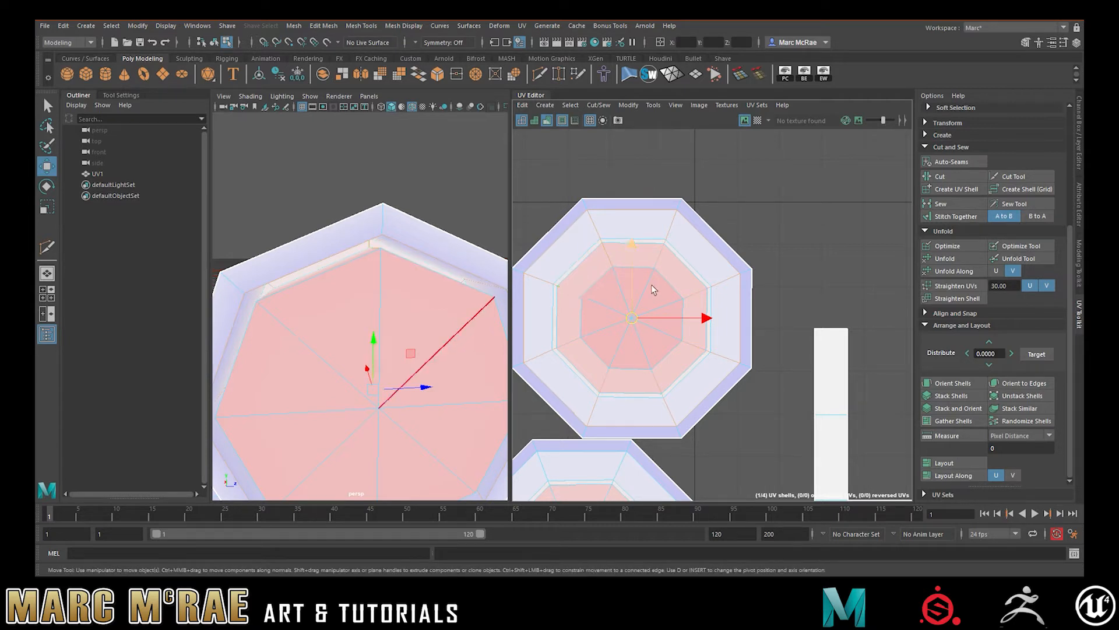
left_click(950, 178)
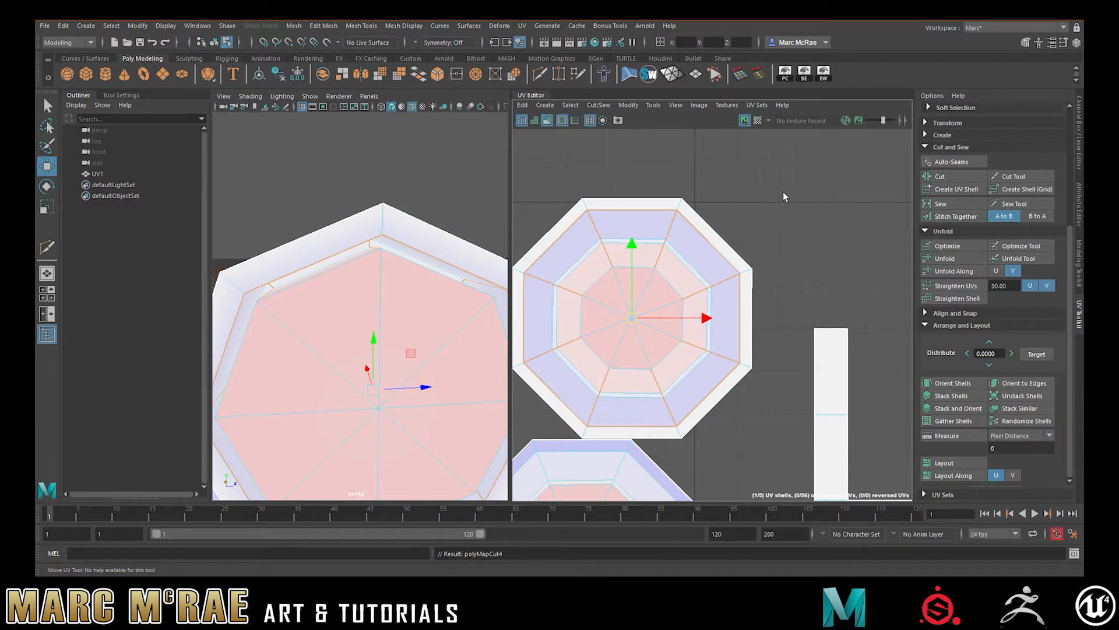
Move the separated octagonal ring shell off the end cap into the free space above the H-shaped lid shell
scroll(782, 191, "down", 3)
right_click_drag(685, 206, 645, 190)
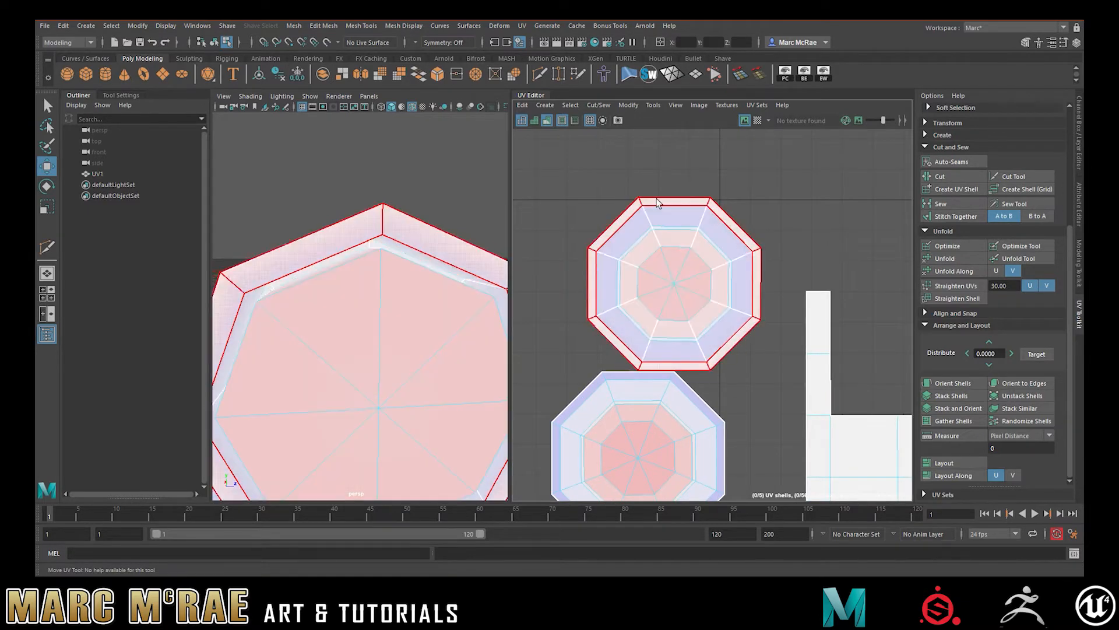
left_click(658, 201)
left_click_drag(673, 283, 805, 204)
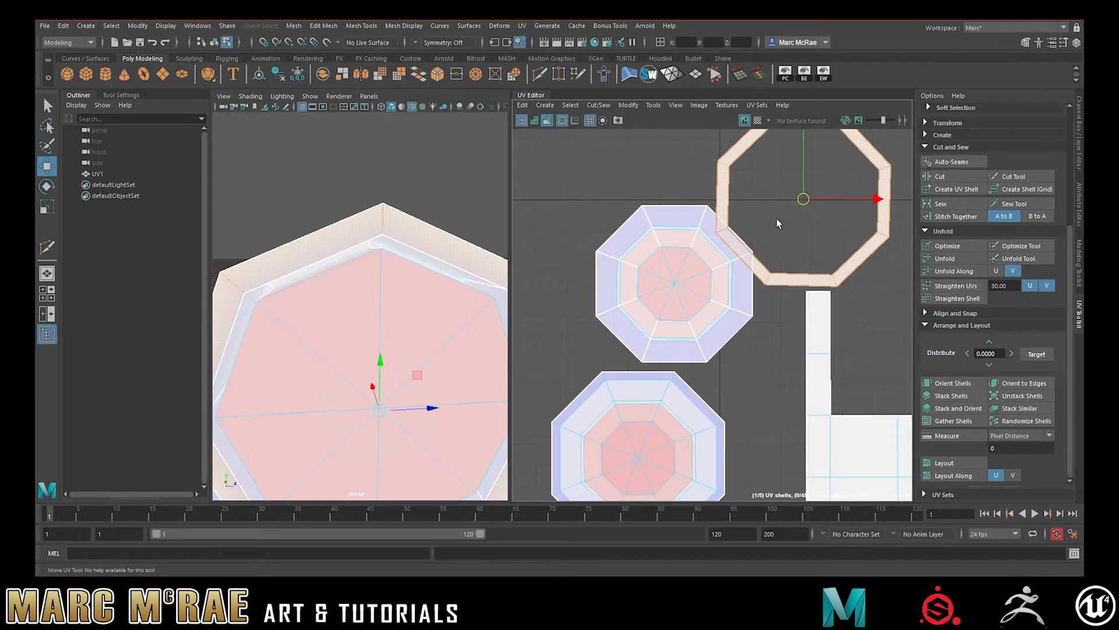
scroll(777, 218, "down", 3)
middle_click_drag(777, 218, 628, 249, "alt")
left_click_drag(603, 251, 643, 234)
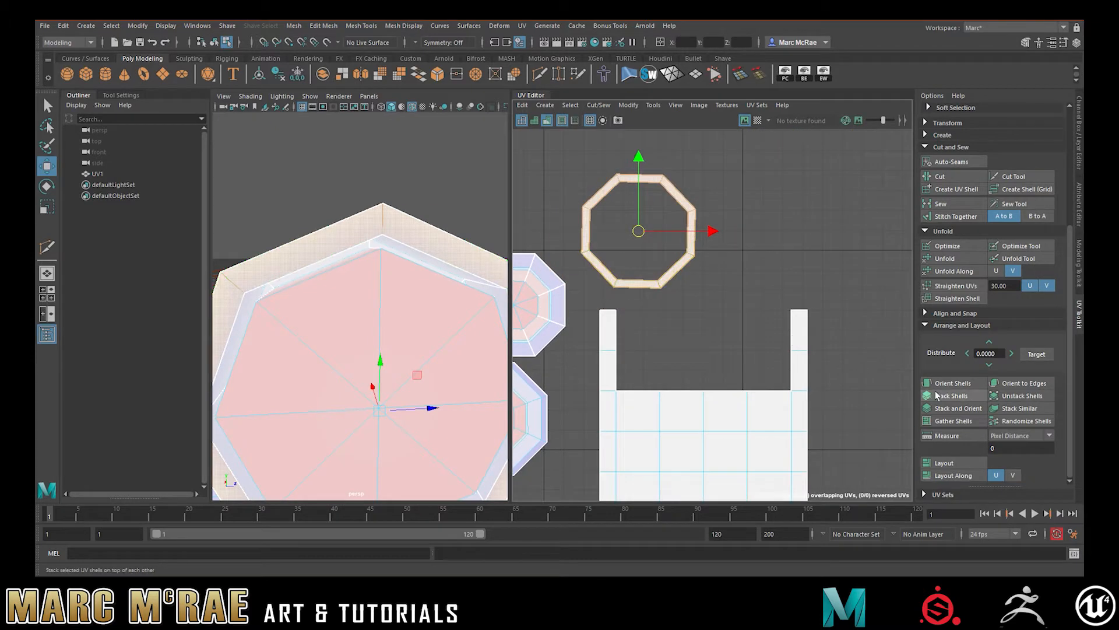
Unfold the remaining inner end-cap shell into an eight-armed star and place it beside the octagonal ring
middle_click_drag(647, 305, 736, 296, "alt")
left_click(604, 294)
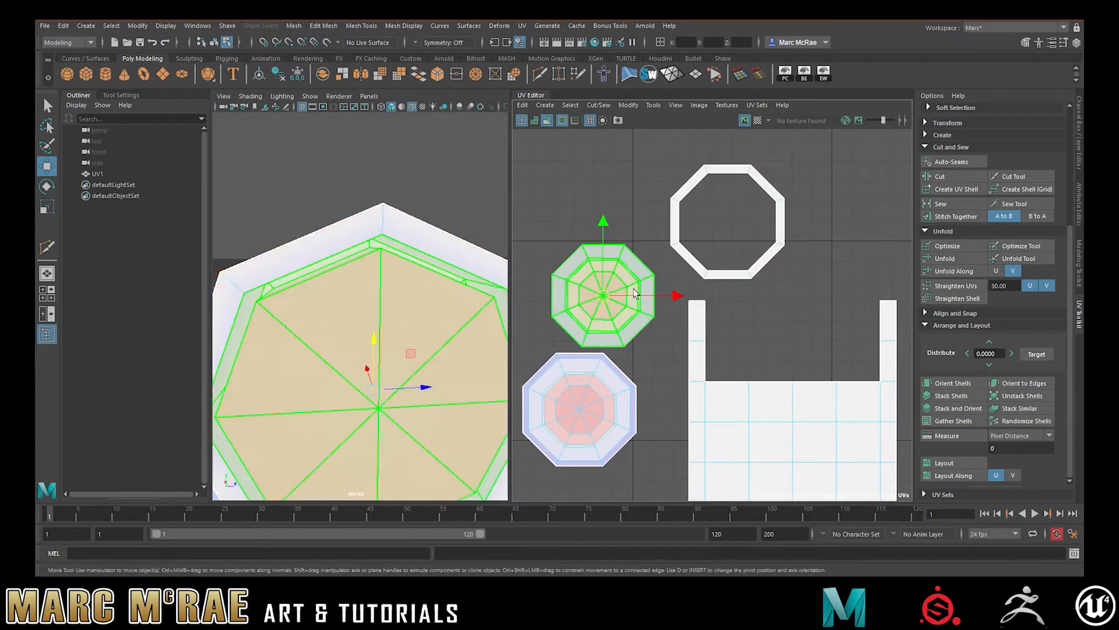
left_click(945, 259)
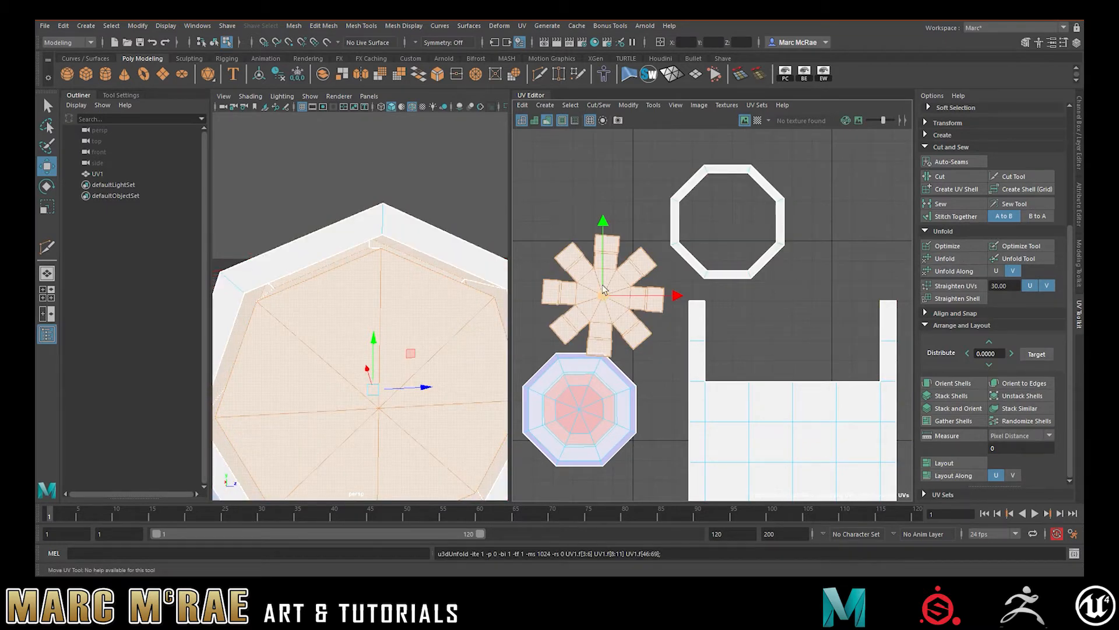
left_click_drag(604, 289, 603, 224)
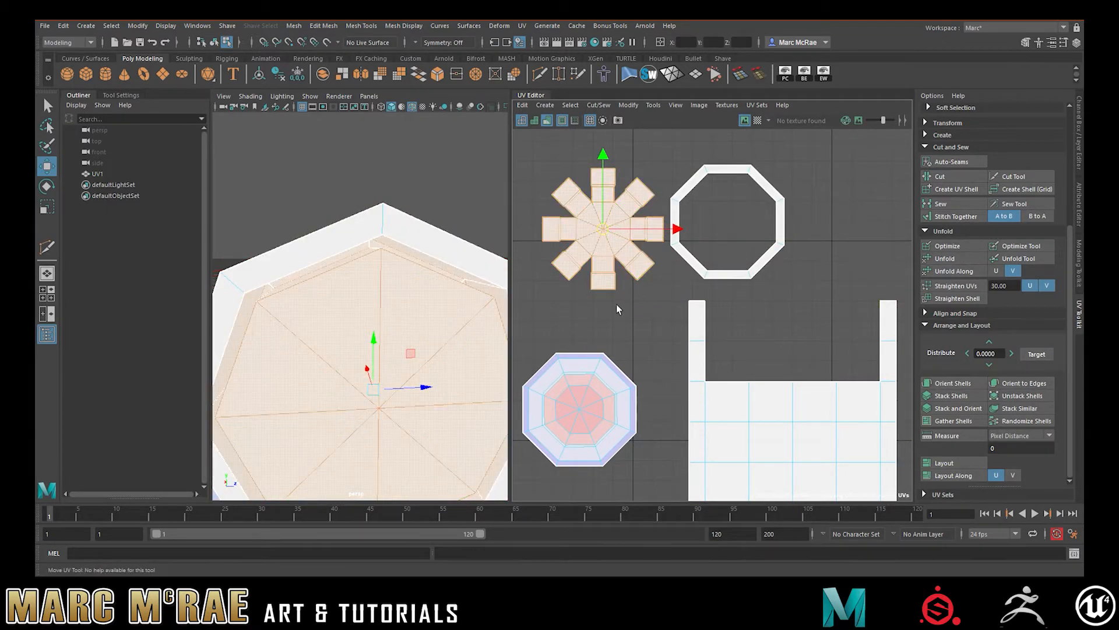
left_click(673, 139)
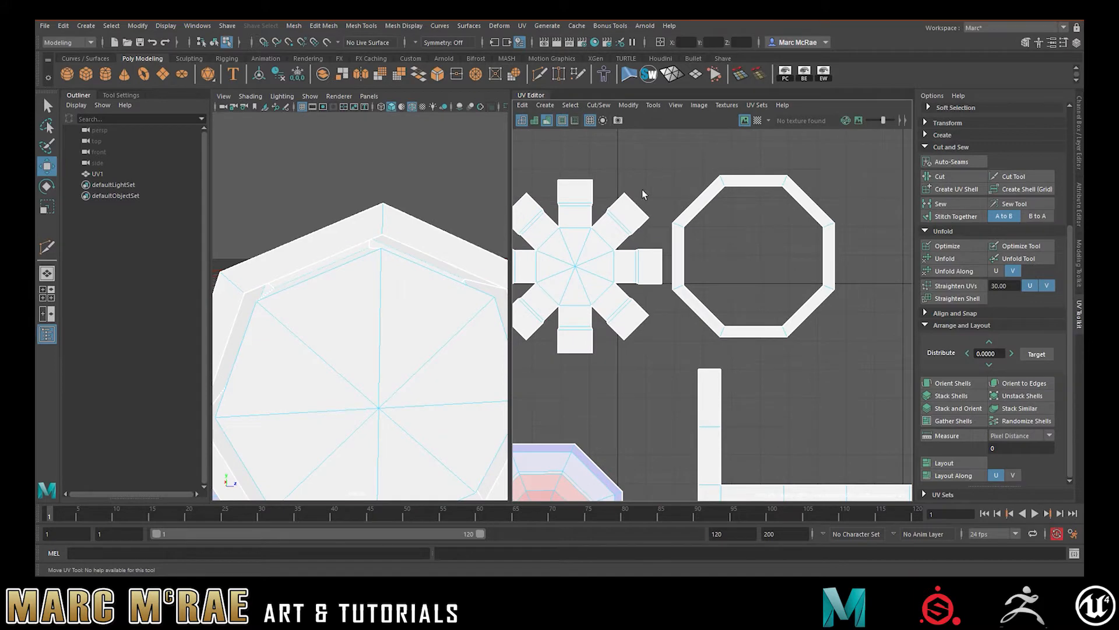
scroll(652, 204, "up", 4)
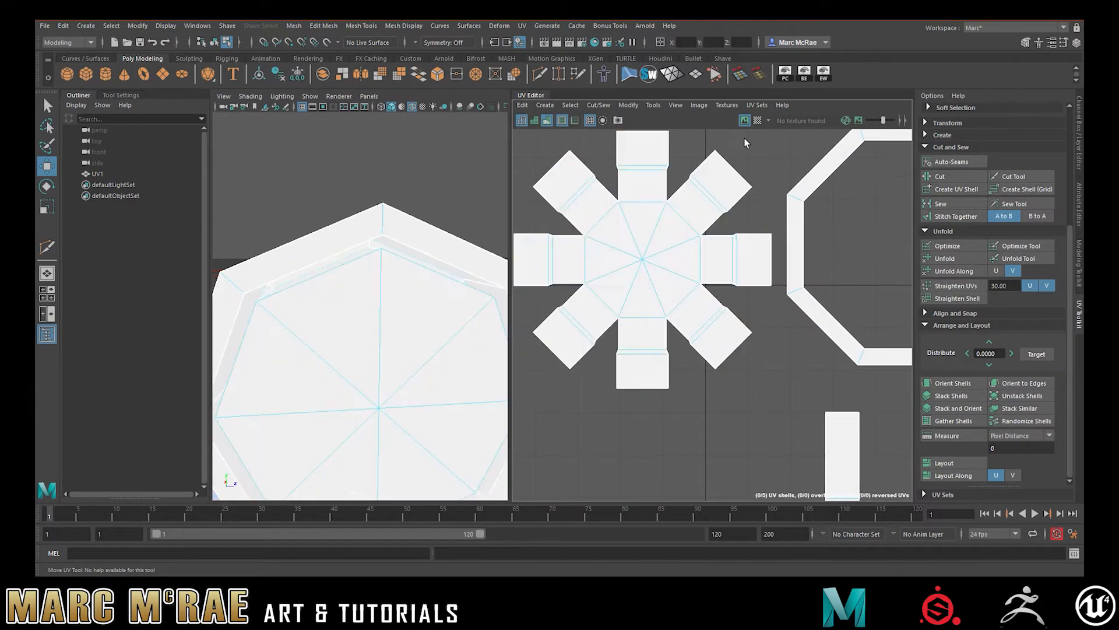
left_click(705, 219)
Cut the second end-cap shell along its inner rim loop and the radial edges around its central octagon
scroll(729, 341, "down", 3)
scroll(585, 313, "down", 3)
left_click(657, 348)
right_click_drag(659, 344, 674, 492)
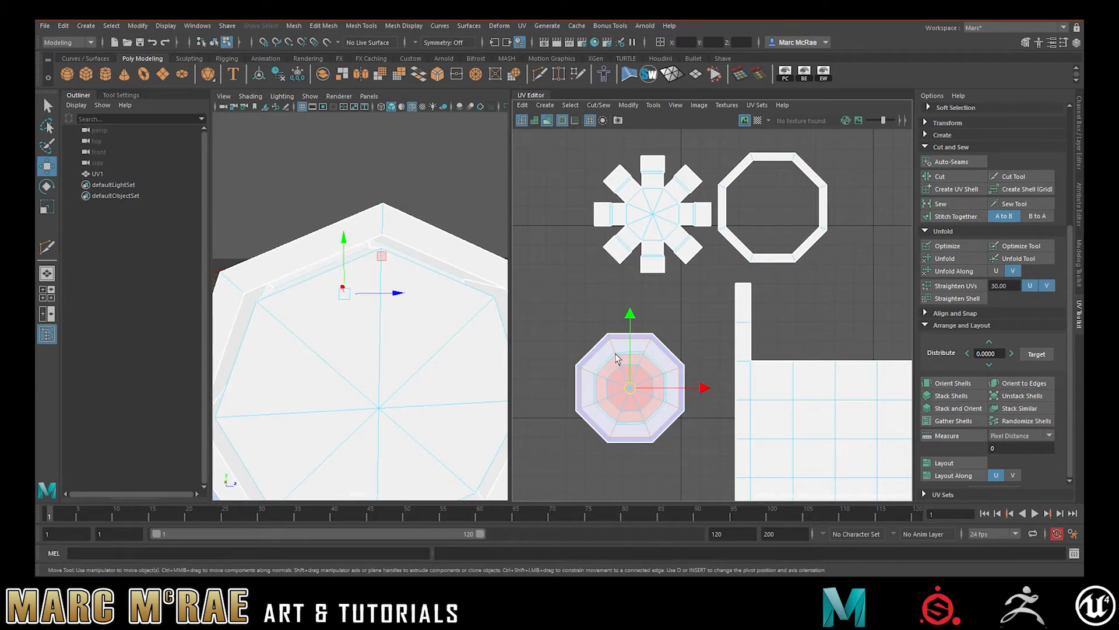
scroll(618, 358, "up", 3)
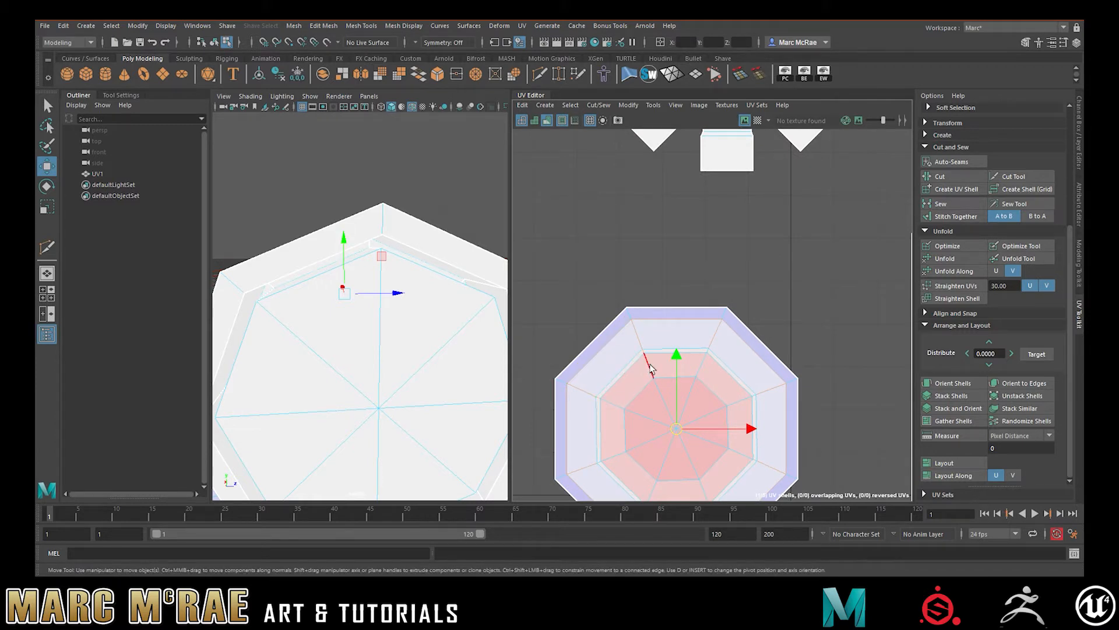
left_click(950, 179)
Unfold the second end cap's ring and inner shells and place each next to its matching shell
right_click_drag(725, 334, 681, 317)
left_click(686, 315)
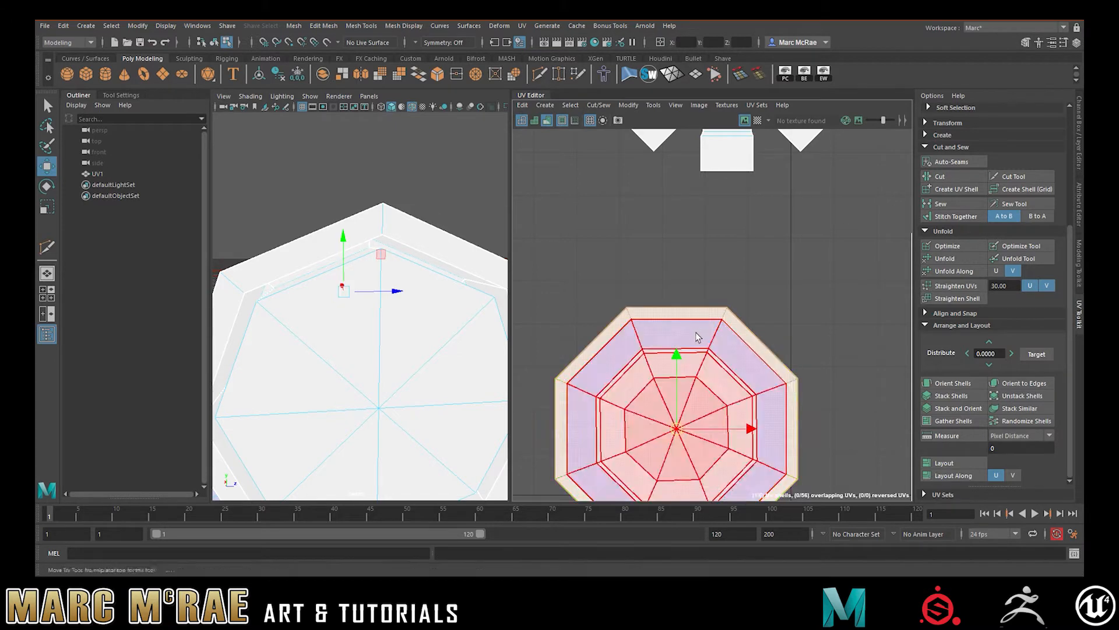
left_click(944, 258)
right_click_drag(775, 262, 657, 265, "alt")
middle_click_drag(657, 264, 554, 308, "alt")
left_click_drag(620, 390, 840, 206)
left_click(588, 262)
Move the H-shaped lid shell directly below the octagonal rings, clear of the large body shell
right_click_drag(645, 279, 507, 260, "alt")
middle_click_drag(772, 341, 765, 256, "alt")
left_click(767, 256)
left_click_drag(764, 294, 789, 278)
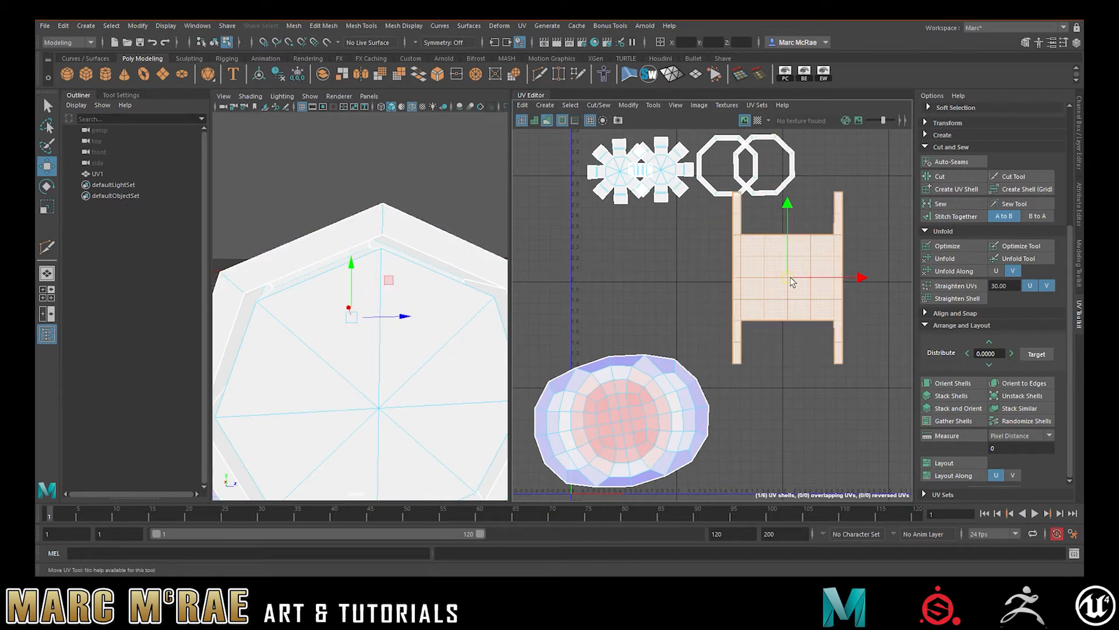
Select the chest body's large oval UV shell and frame it in the 3D view
middle_click_drag(596, 398, 646, 309, "alt")
left_click(646, 313)
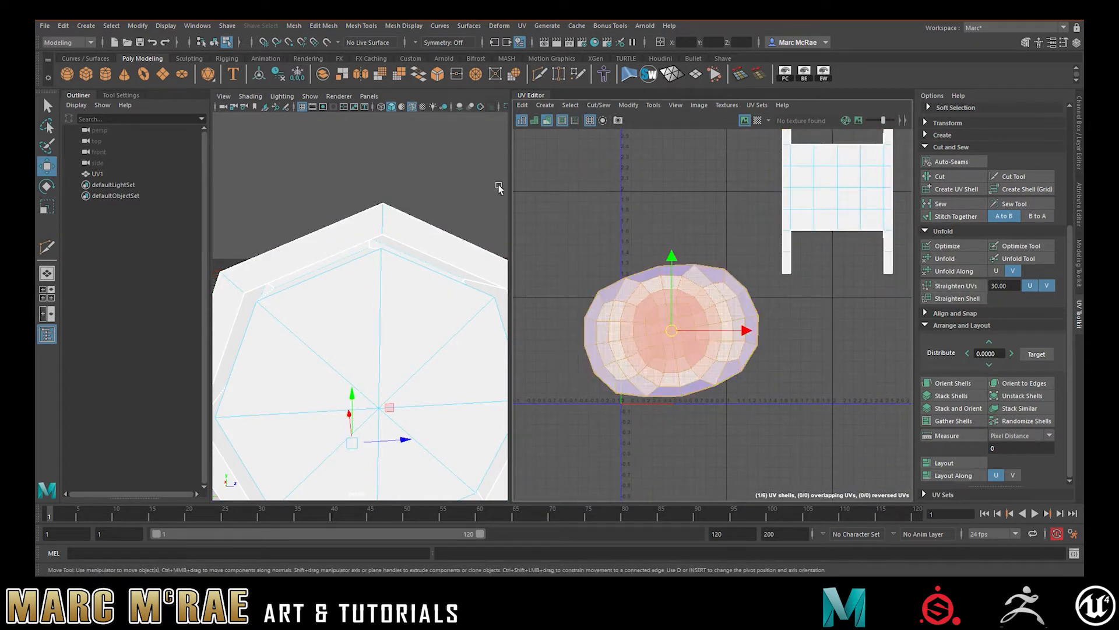
key("f")
left_click_drag(469, 241, 387, 242, "alt")
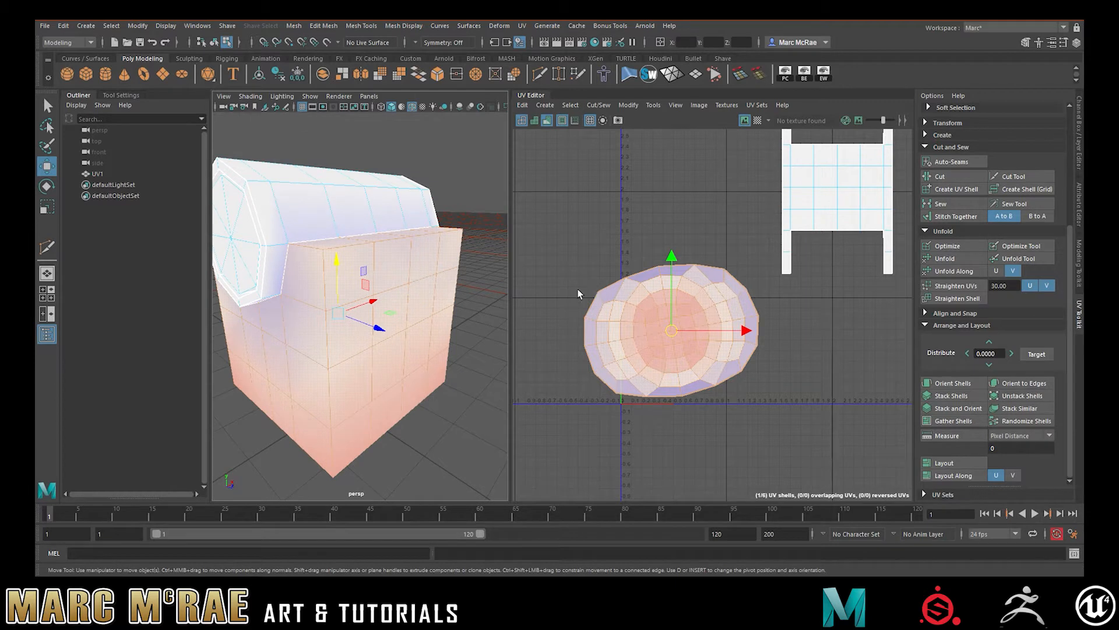
Select seam edges along the chest body's upper border and vertical corners in the 3D view
right_click_drag(407, 265, 397, 264)
left_click(407, 240)
left_click(373, 245)
double_click(325, 273)
left_click_drag(365, 452, 315, 415, "alt")
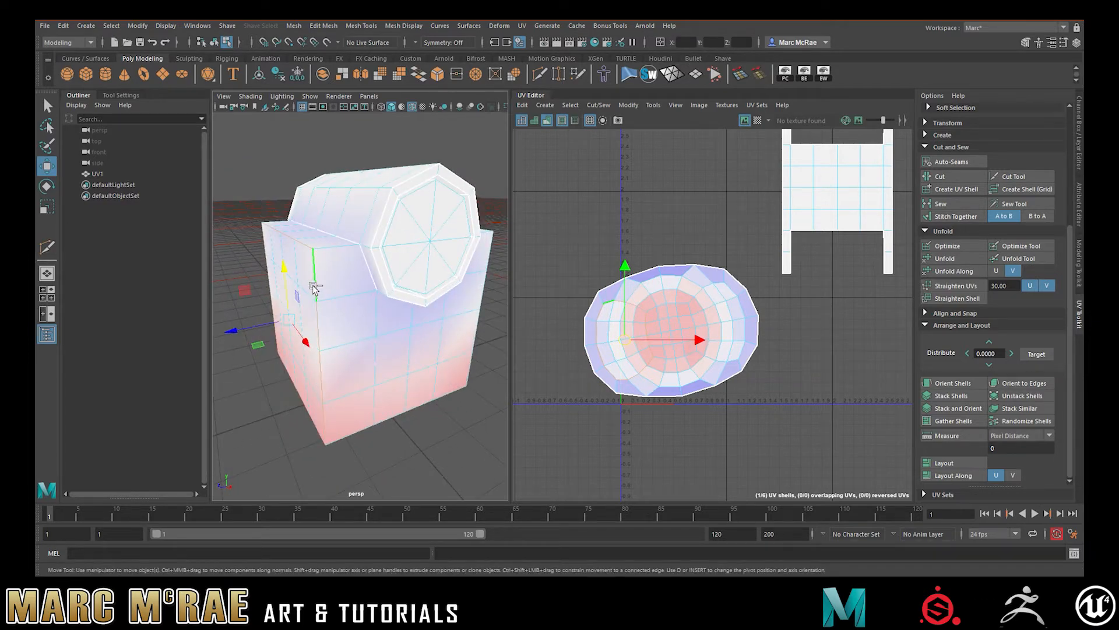
left_click_drag(326, 271, 382, 350, "alt")
left_click(422, 286)
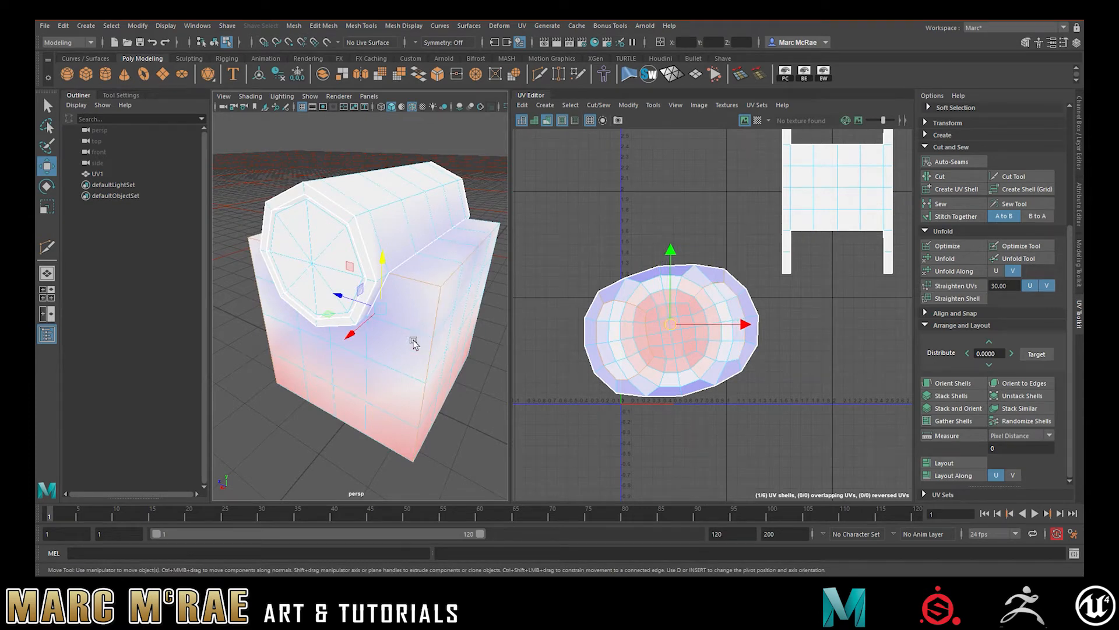
left_click_drag(419, 321, 420, 327, "alt")
left_click_drag(349, 413, 334, 325, "alt")
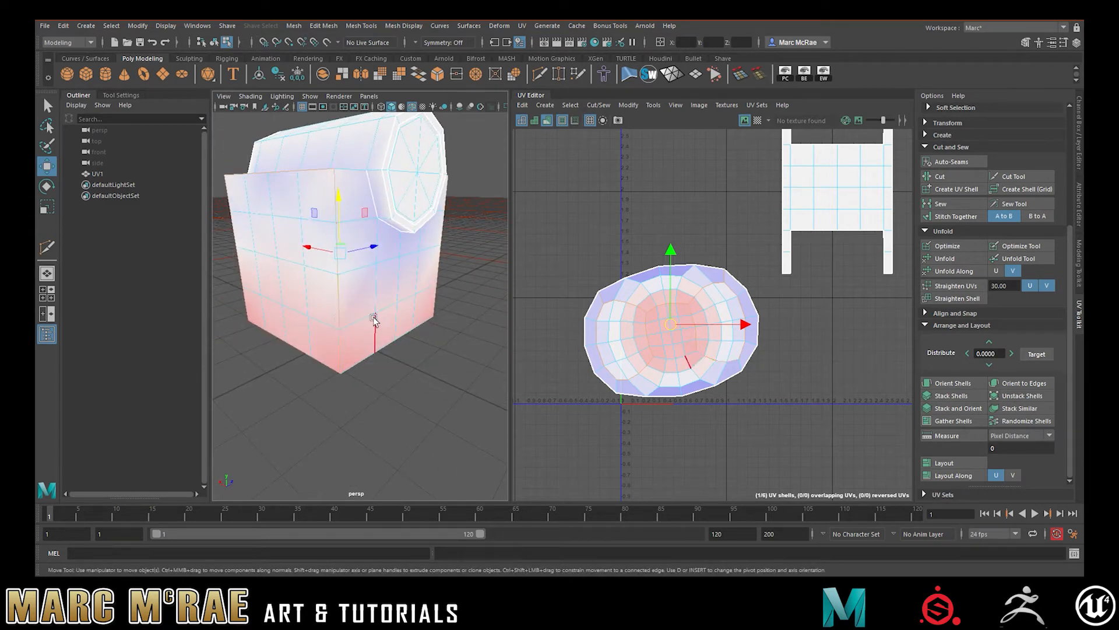
Continue the seam selection around the chest body's remaining edges and undo the last two selection changes
left_click_drag(350, 174, 347, 335, "alt")
left_click(347, 338)
left_click_drag(428, 330, 456, 349, "alt")
left_click_drag(375, 323, 386, 343, "alt")
key("ctrl+z")
key("ctrl+z")
left_click_drag(465, 334, 36, 260, "alt")
left_click_drag(233, 222, 295, 298, "alt")
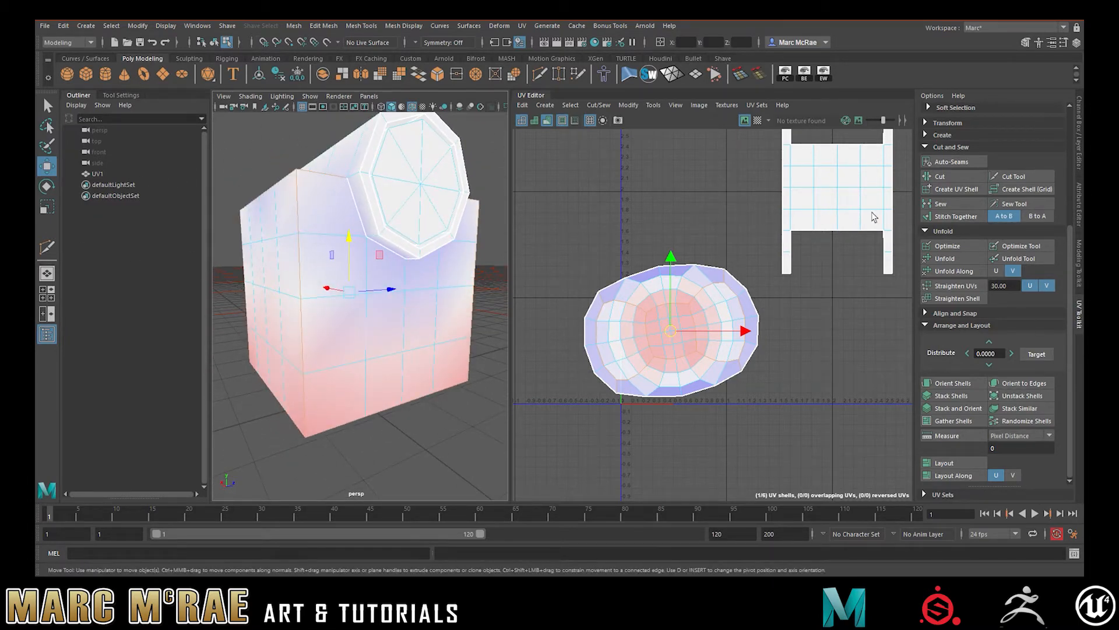
Cut the chest body's UVs along the selected seam edges, then select all of its shells and unfold them
left_click(946, 259)
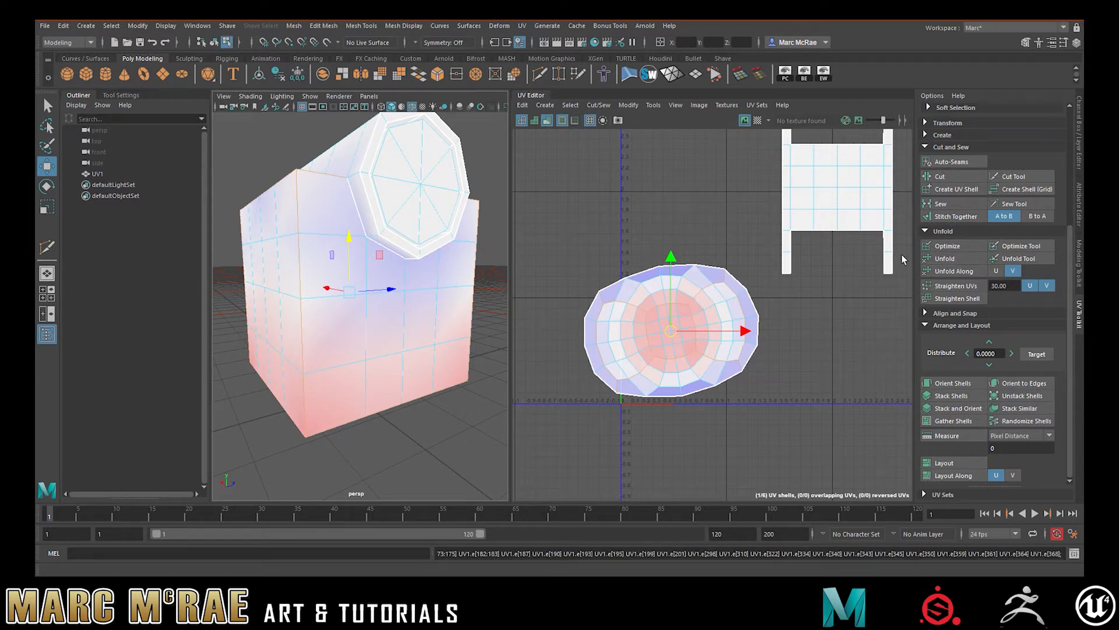
left_click(942, 176)
right_click_drag(676, 314, 636, 300)
left_click_drag(581, 261, 724, 400)
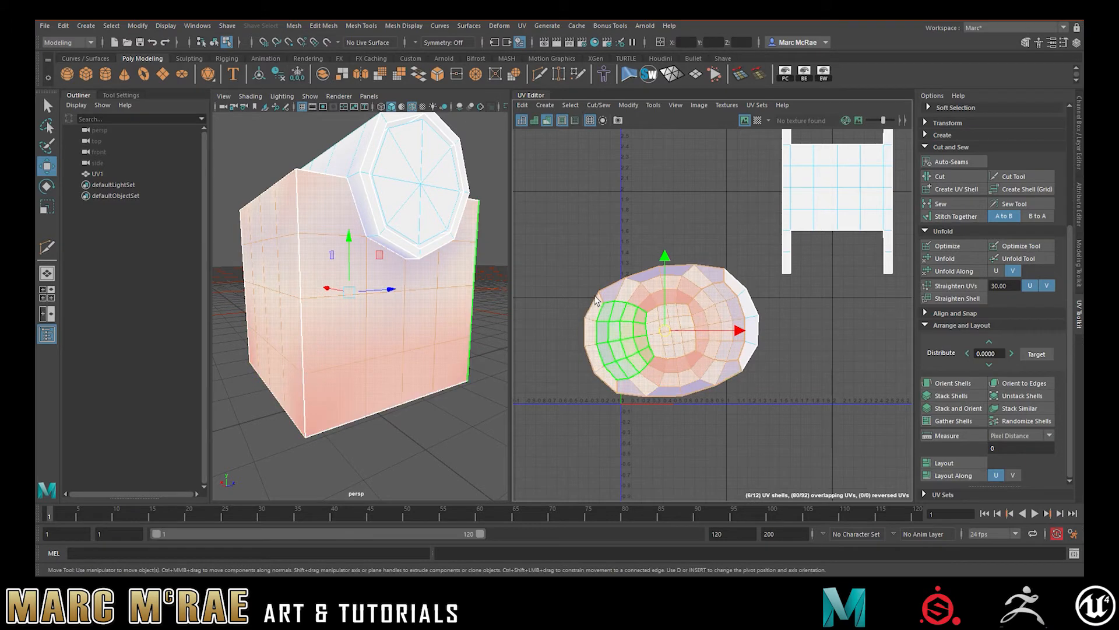
left_click(940, 258)
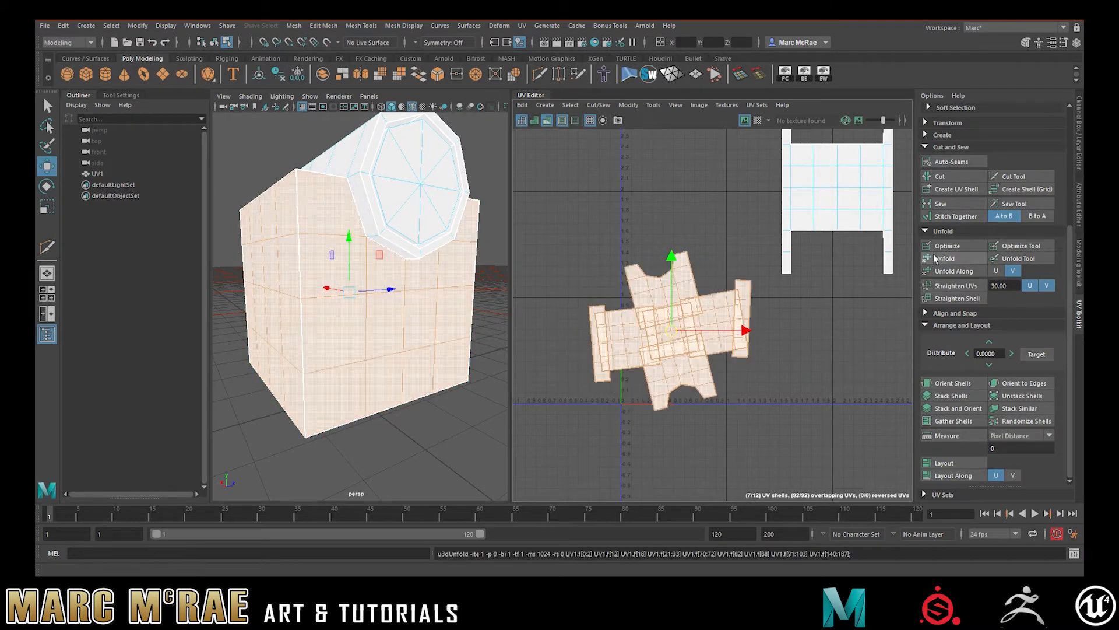
Orient the unfolded chest body shells and rotate the uppermost notched end shell so that its notch faces up
left_click(953, 383)
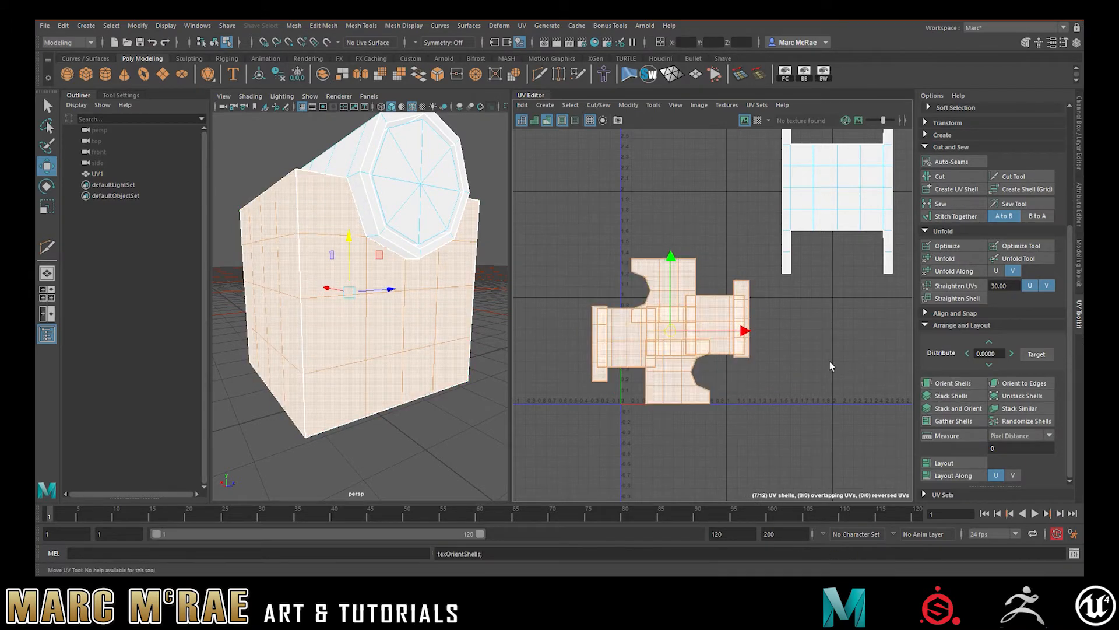
left_click(684, 257)
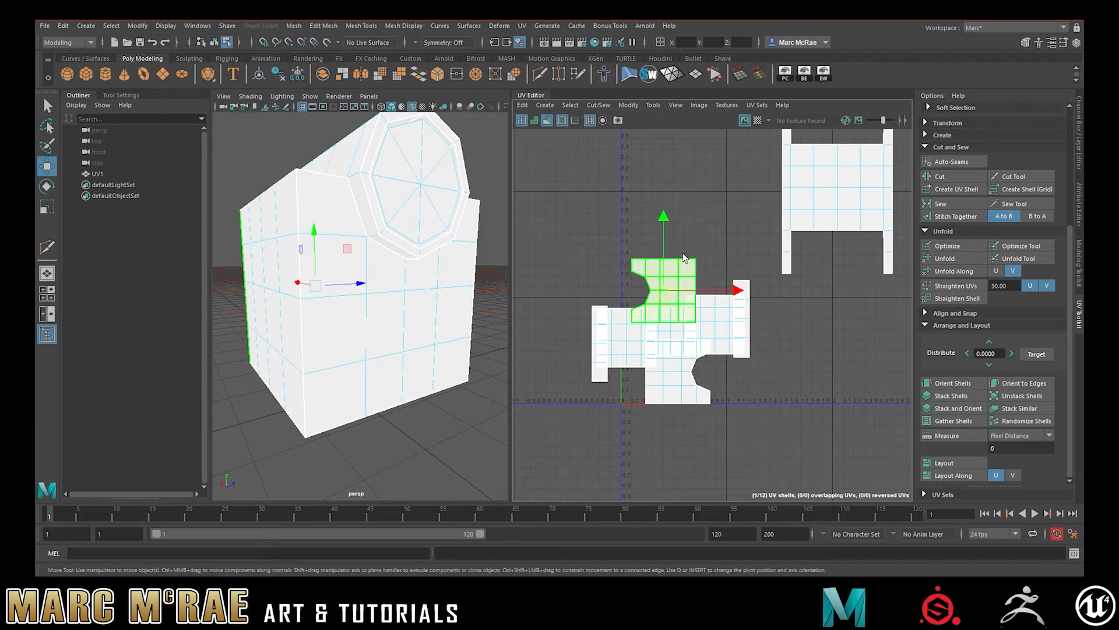
key("e")
left_click_drag(691, 226, 665, 211)
key("w")
Move two overlapping square body shells into the free space beside the upright notched shell
left_click(718, 324)
left_click_drag(720, 327, 597, 244)
left_click(652, 324)
left_click_drag(679, 332, 579, 251)
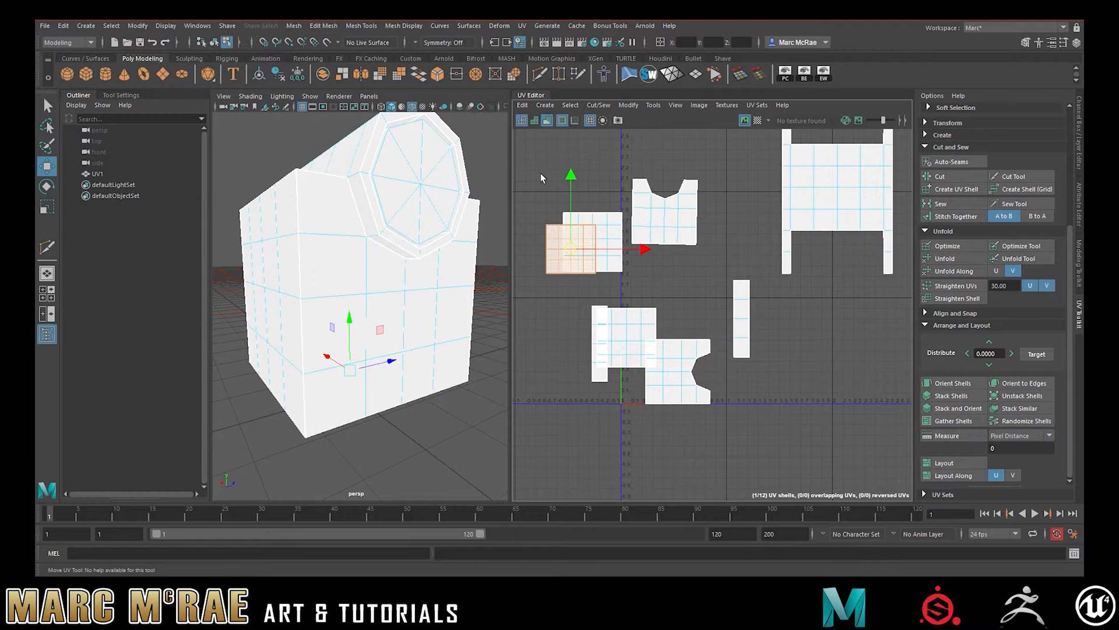
Orient the body shells again, rotate the second notched end shell upright and place it beside the first one
left_click_drag(539, 170, 752, 419)
left_click(952, 383)
left_click(687, 278)
left_click(677, 373)
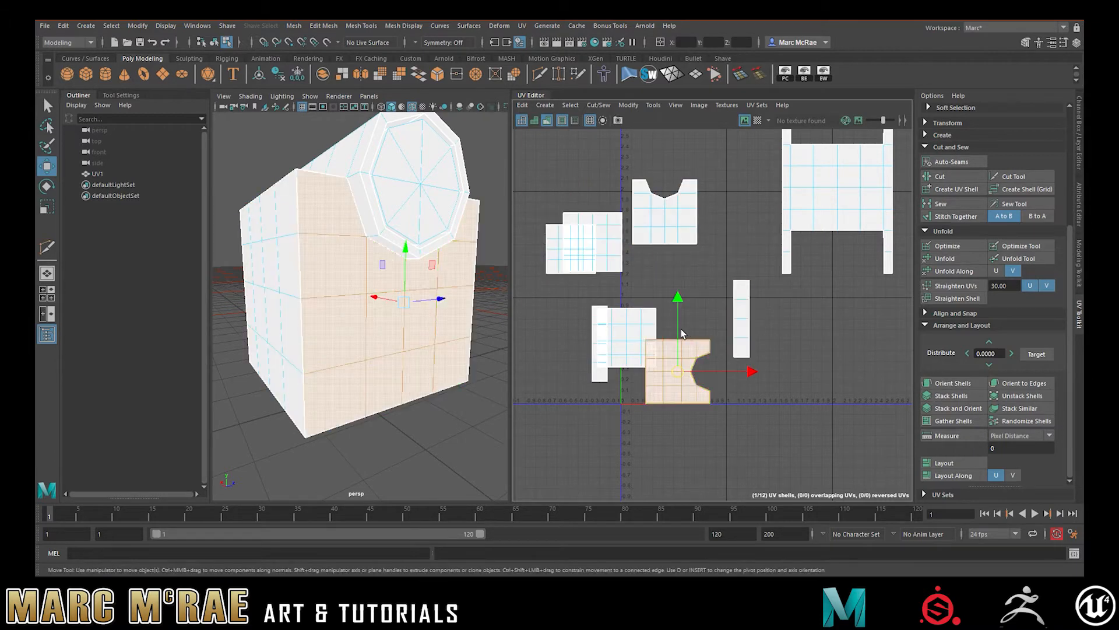
key("e")
left_click_drag(678, 304, 556, 373)
left_click(967, 384)
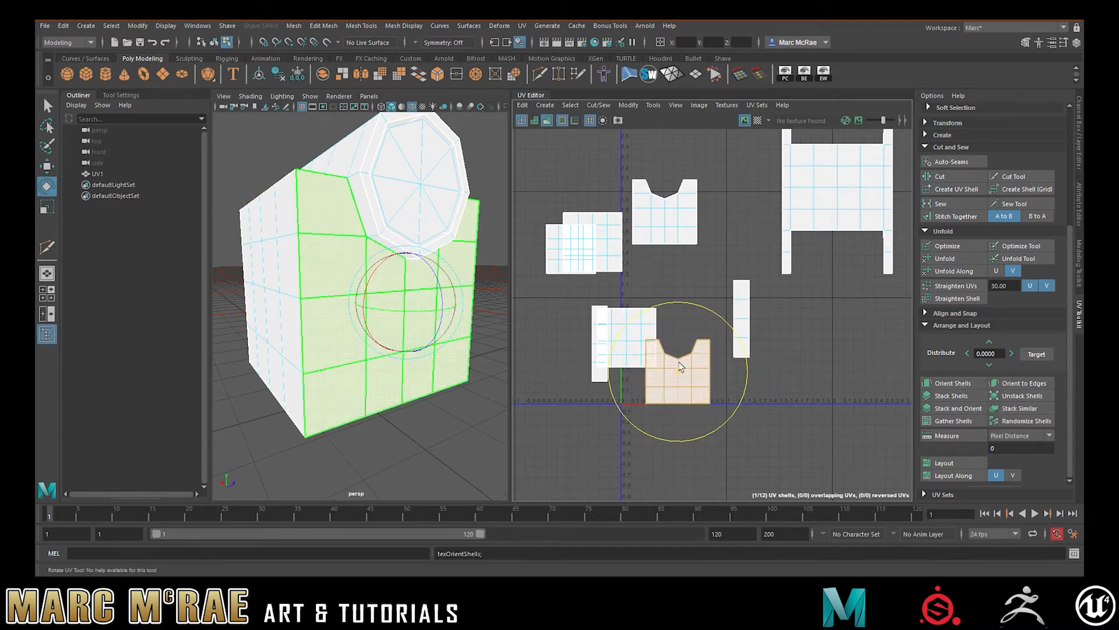
key("w")
left_click_drag(683, 368, 733, 213)
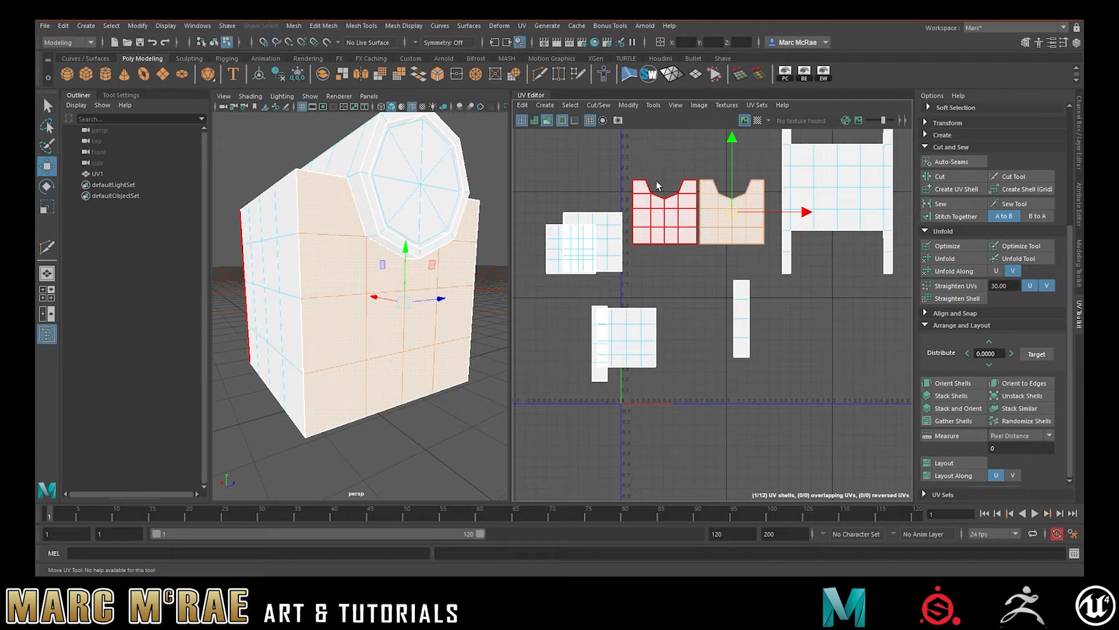
Compare the chest body's end face in the 3D view with the two notched UV shells
left_click_drag(328, 231, 405, 274, "alt")
right_click_drag(404, 275, 373, 264, "alt")
left_click_drag(372, 265, 341, 266, "alt")
right_click_drag(341, 266, 407, 280, "alt")
left_click_drag(407, 280, 376, 266, "alt")
middle_click_drag(380, 243, 359, 266, "alt")
left_click_drag(420, 253, 375, 262, "alt")
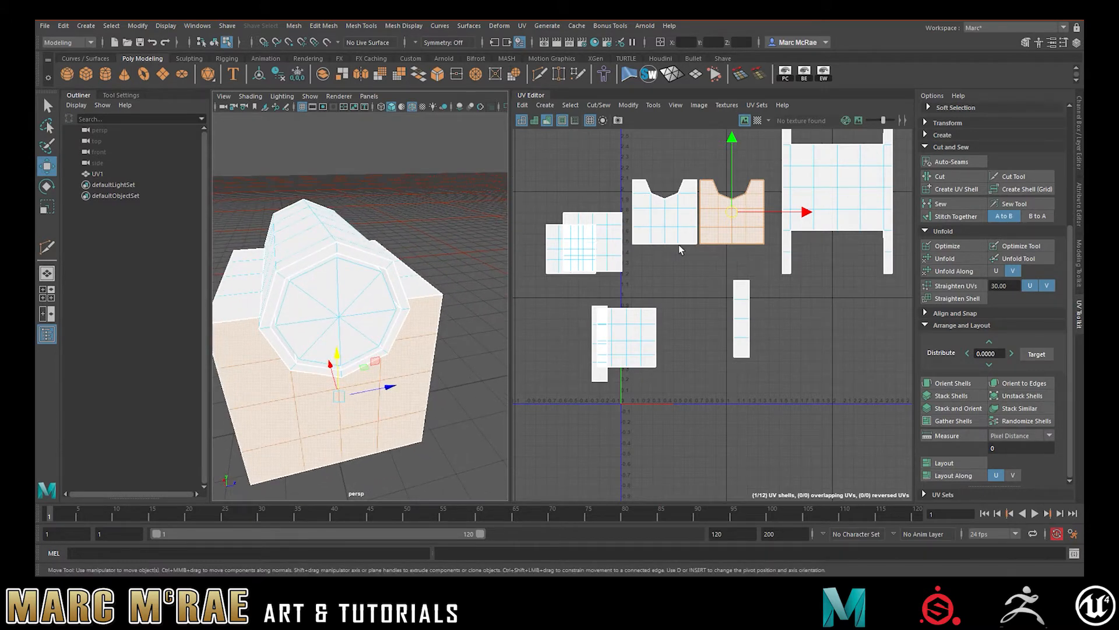
right_click_drag(678, 245, 803, 251, "alt")
middle_click_drag(708, 252, 725, 293, "alt")
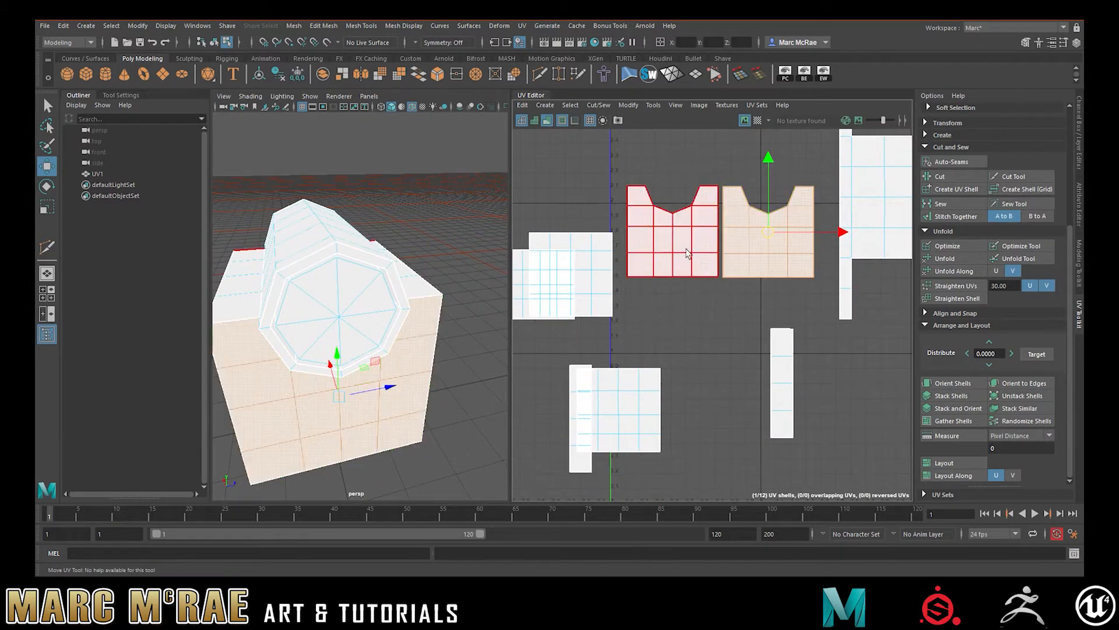
left_click_drag(415, 392, 371, 364, "alt")
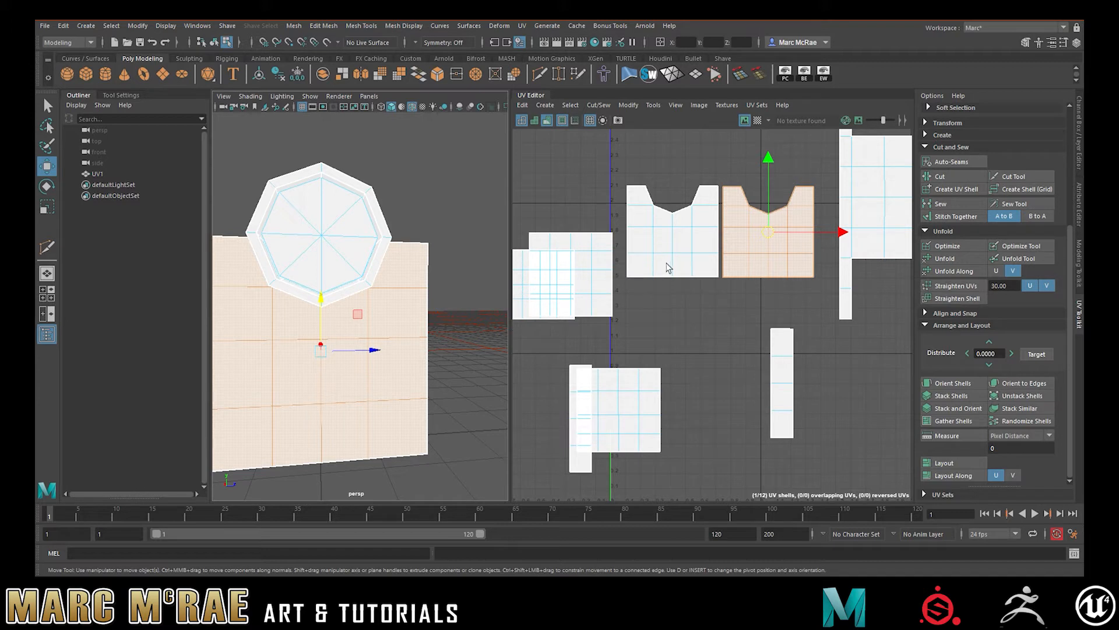
scroll(688, 255, "up", 4)
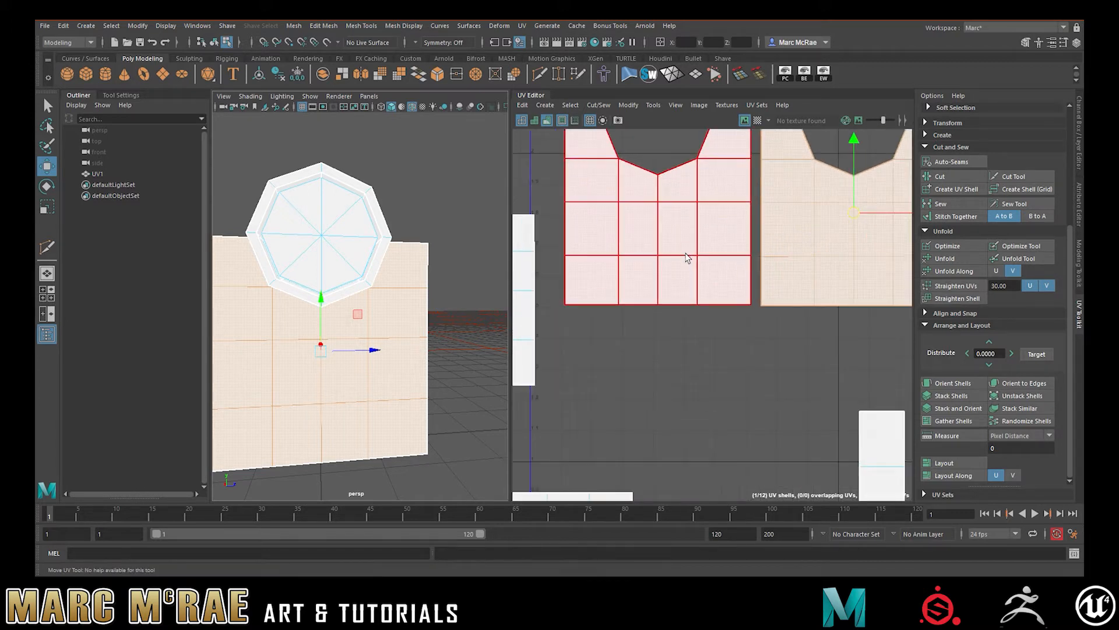
middle_click_drag(714, 351, 724, 428, "alt")
right_click_drag(738, 381, 658, 352, "alt")
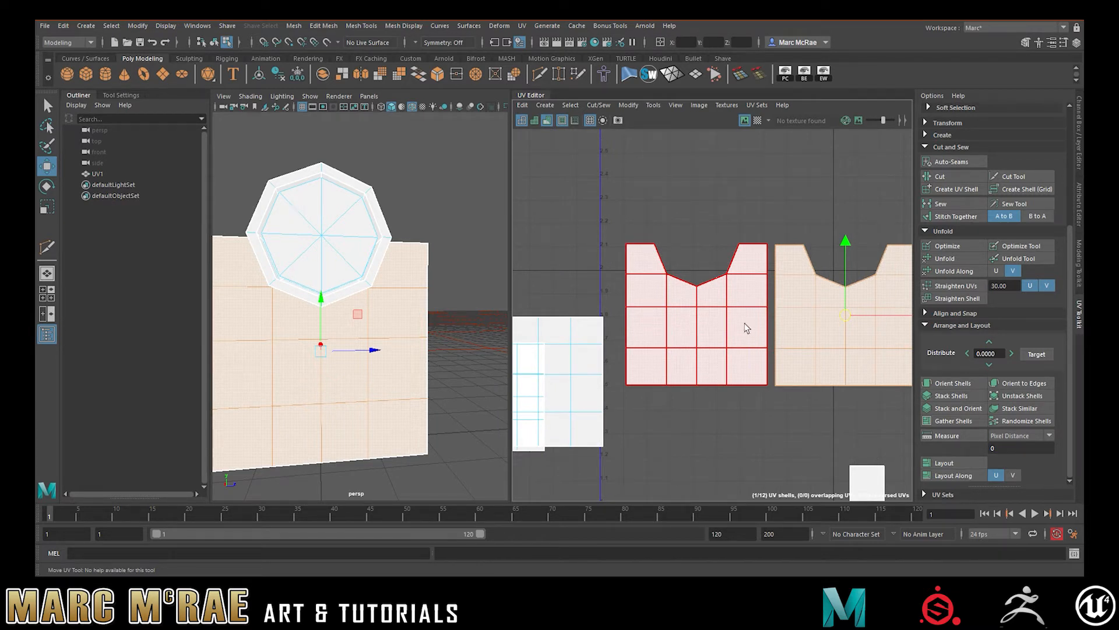
Rotate the second notched end shell a quarter turn so that its notch faces sideways
left_click(782, 295)
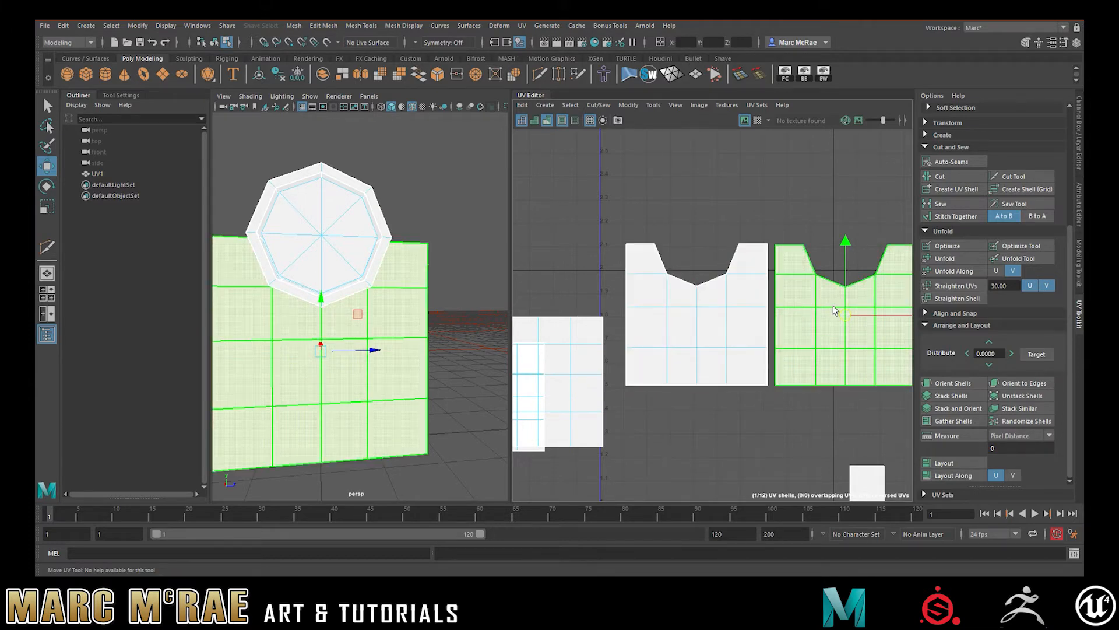
key("e")
left_click_drag(865, 225, 883, 318)
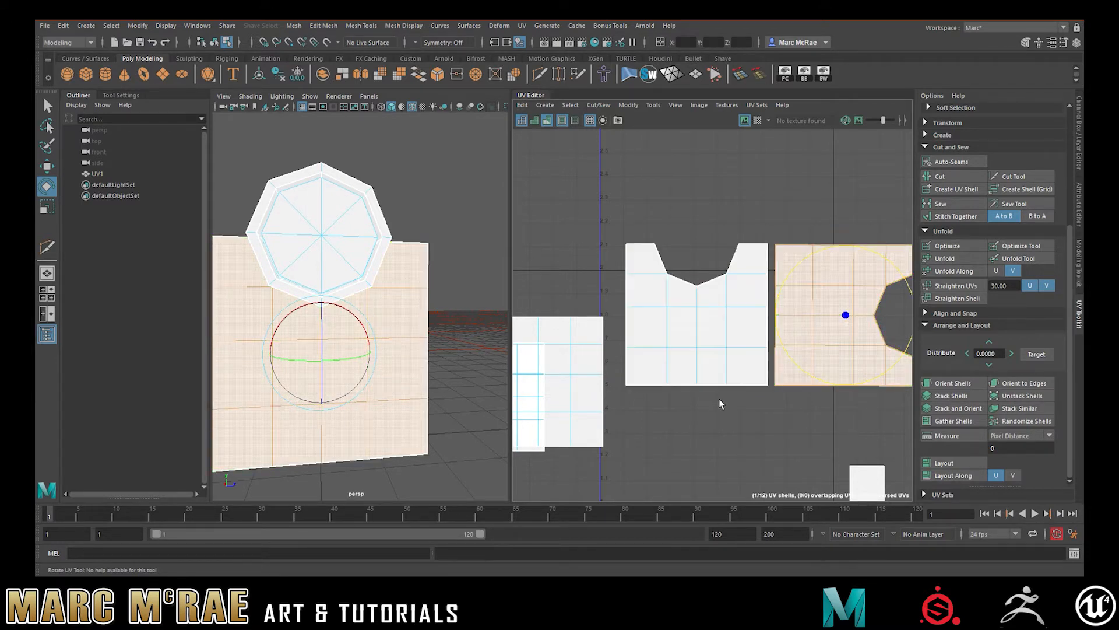
Rotate the larger of the two overlapping square shells beside the notched shells and orient it
middle_click_drag(704, 402, 818, 246, "alt")
left_click(670, 208)
left_click_drag(673, 211, 923, 348)
left_click(945, 380)
Select the larger square shell's upper border edge, examine it on the chest in 3D and undo the accidental rotation
scroll(816, 320, "down", 3)
right_click_drag(693, 199, 693, 174)
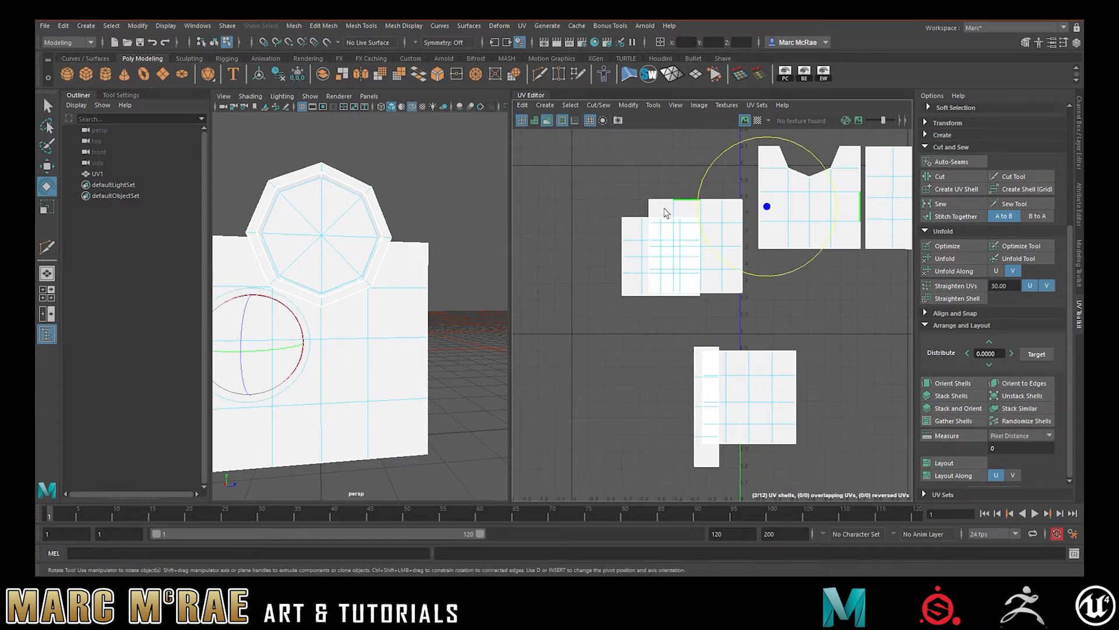
left_click_drag(453, 253, 528, 263, "alt")
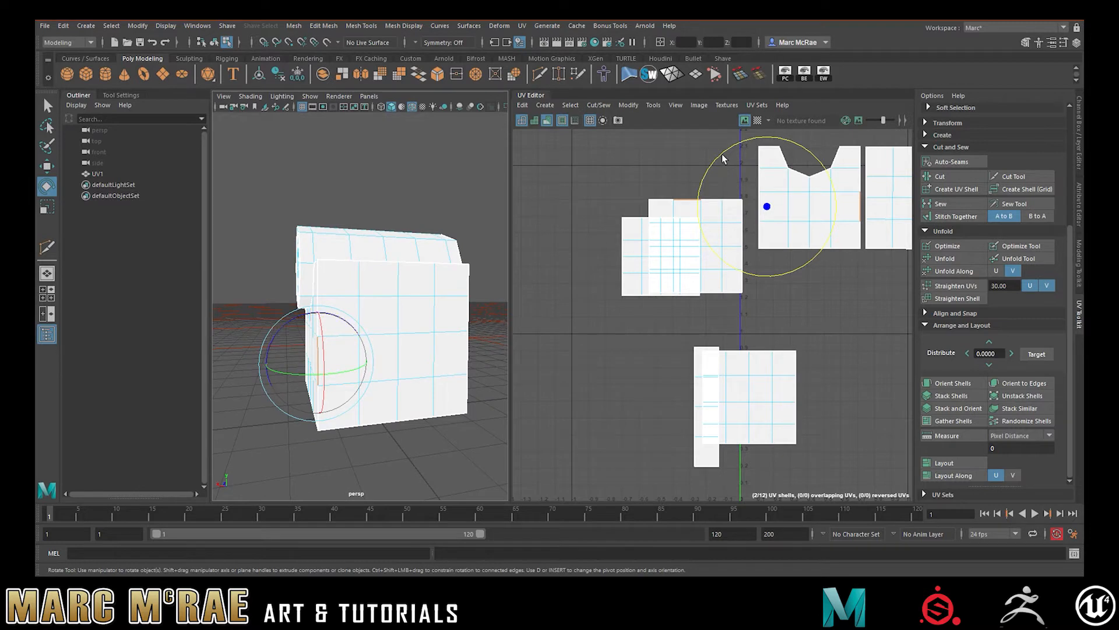
left_click_drag(722, 153, 711, 165)
key("ctrl+z")
Select the larger square shell of the upper overlapping pair and rotate it a quarter turn counterclockwise
right_click(682, 174)
left_click(635, 157)
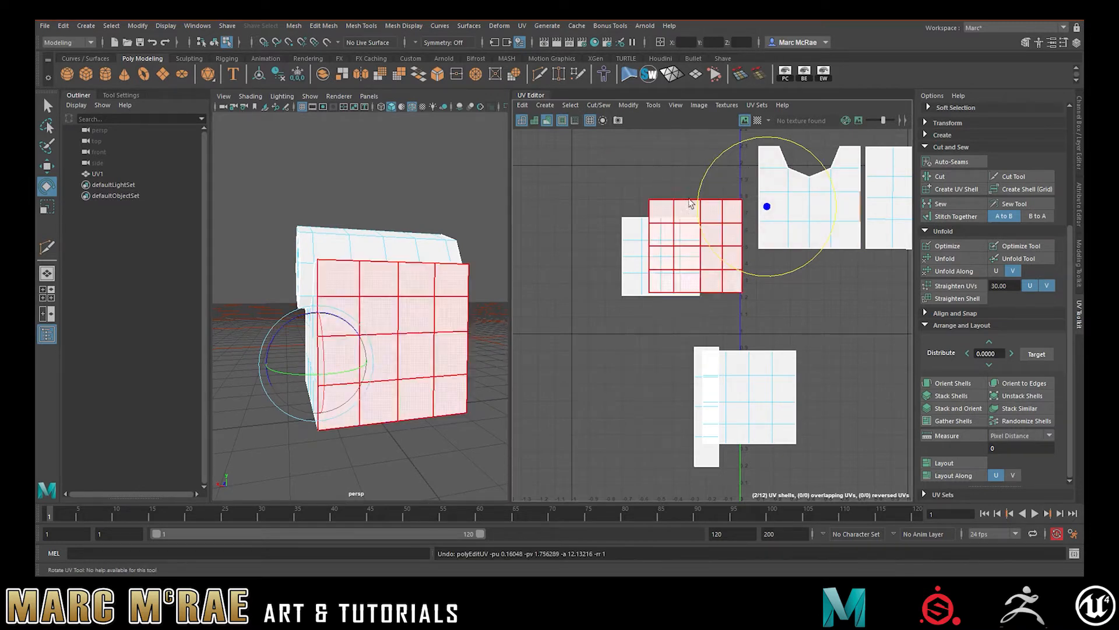
left_click(731, 219)
left_click_drag(701, 178, 595, 241)
Select upper border edges on both overlapping square shells to check where they connect on the chest
right_click(669, 192)
left_click(669, 186)
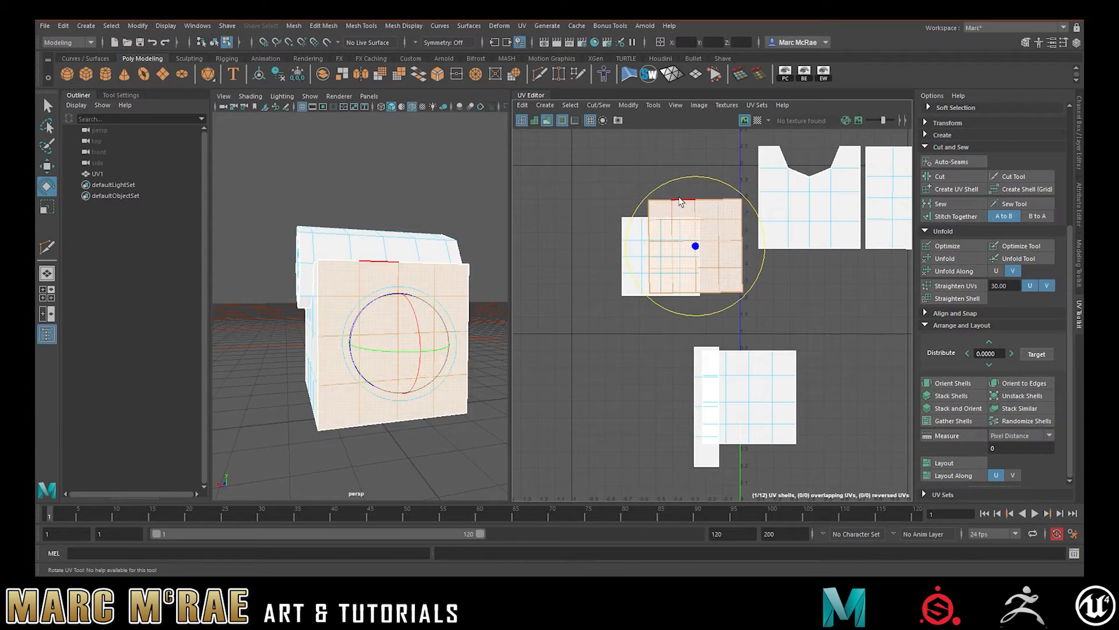
left_click(681, 201)
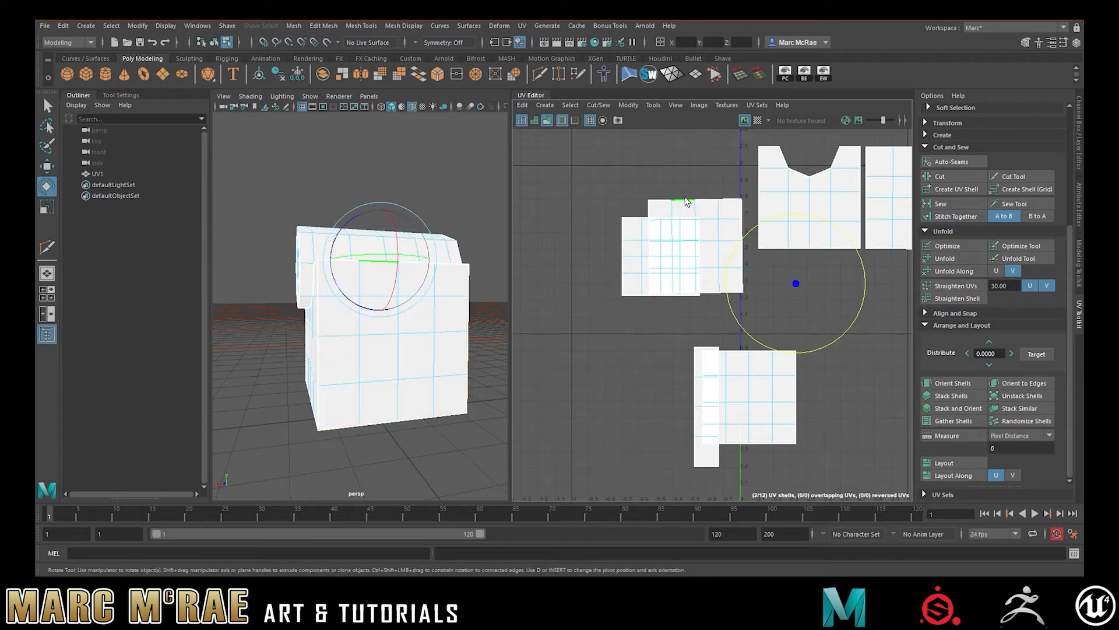
left_click(637, 219)
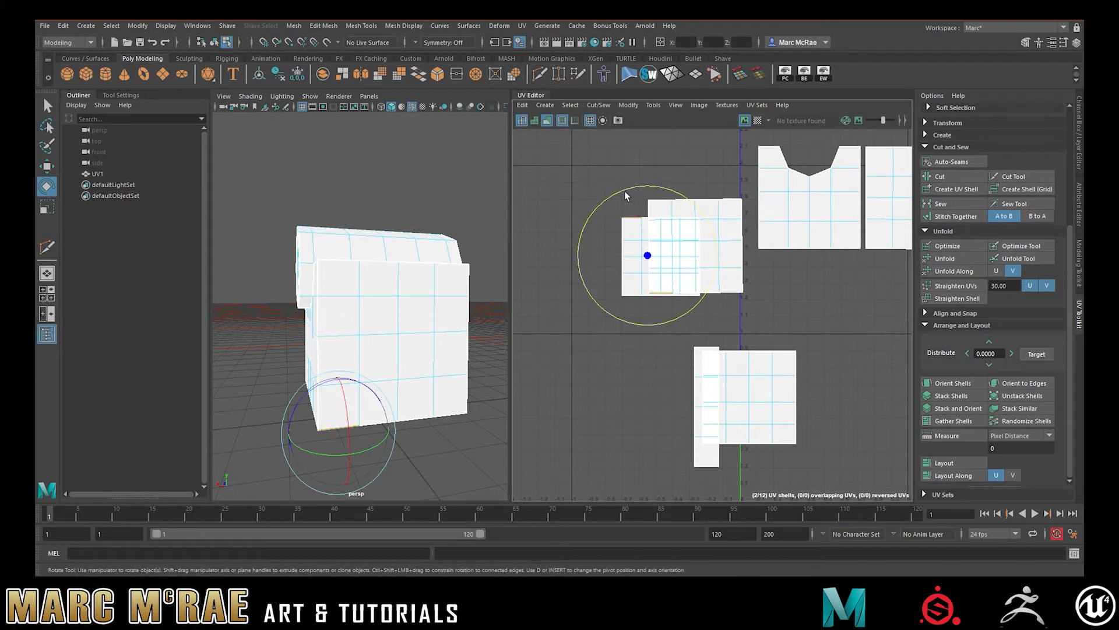
Rotate the smaller square shell that belongs to the underside of the chest body
right_click_drag(608, 188, 570, 158)
left_click(632, 225)
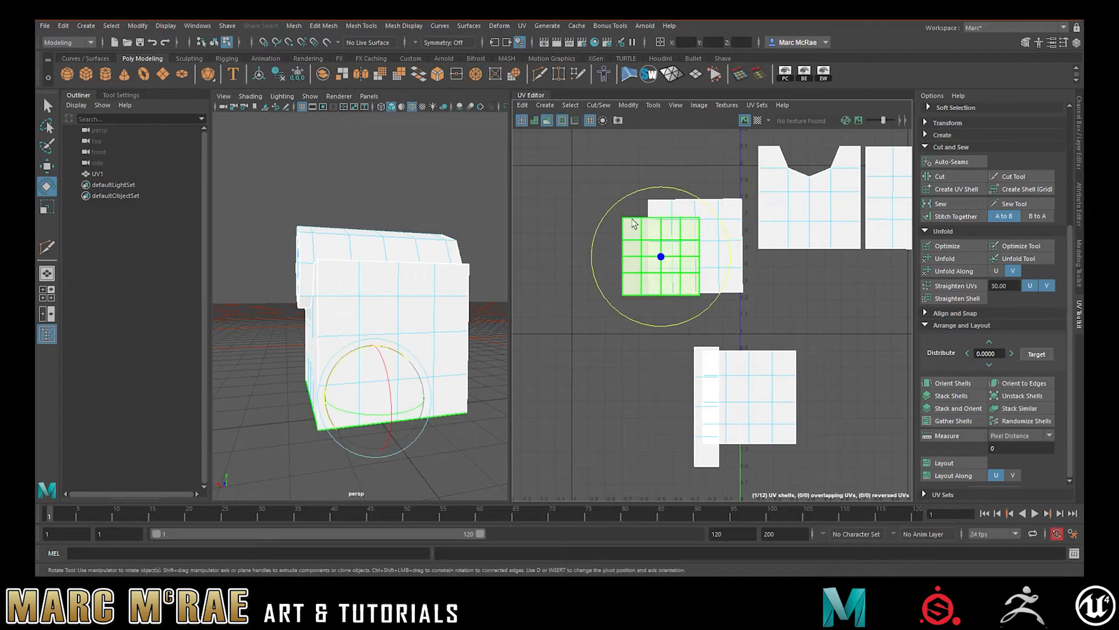
left_click_drag(638, 195, 700, 357)
left_click(627, 187)
left_click(670, 233)
Examine which chest faces adjoin the separate lower square shell by selecting its border edges
left_click(757, 397)
scroll(752, 313, "down", 3)
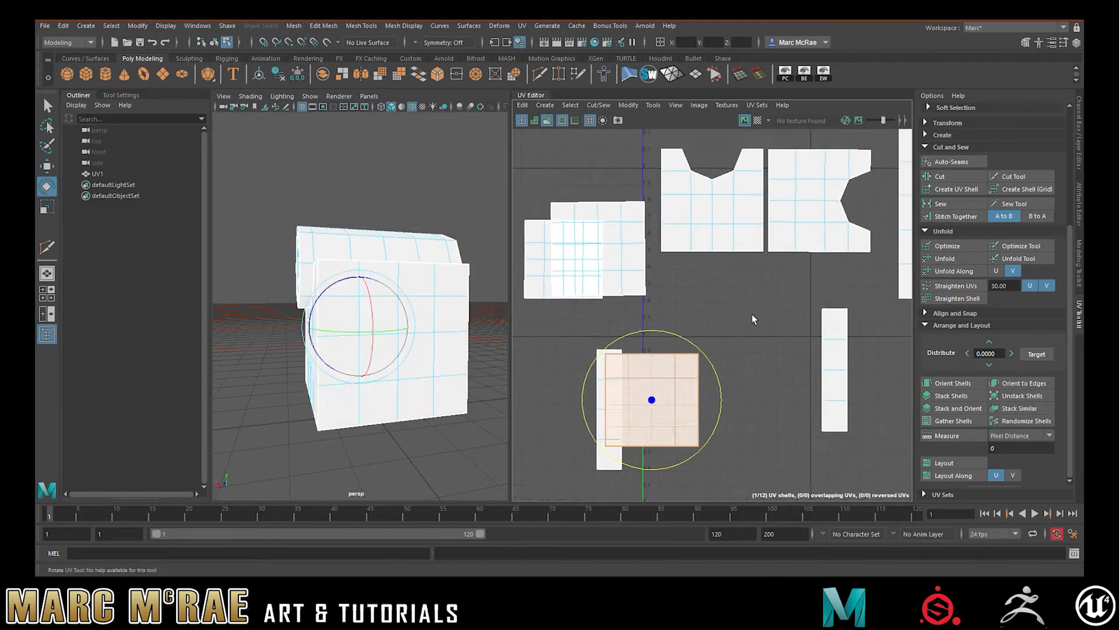
middle_click_drag(717, 302, 641, 293, "alt")
right_click_drag(702, 299, 652, 290, "alt")
middle_click_drag(673, 306, 697, 310, "alt")
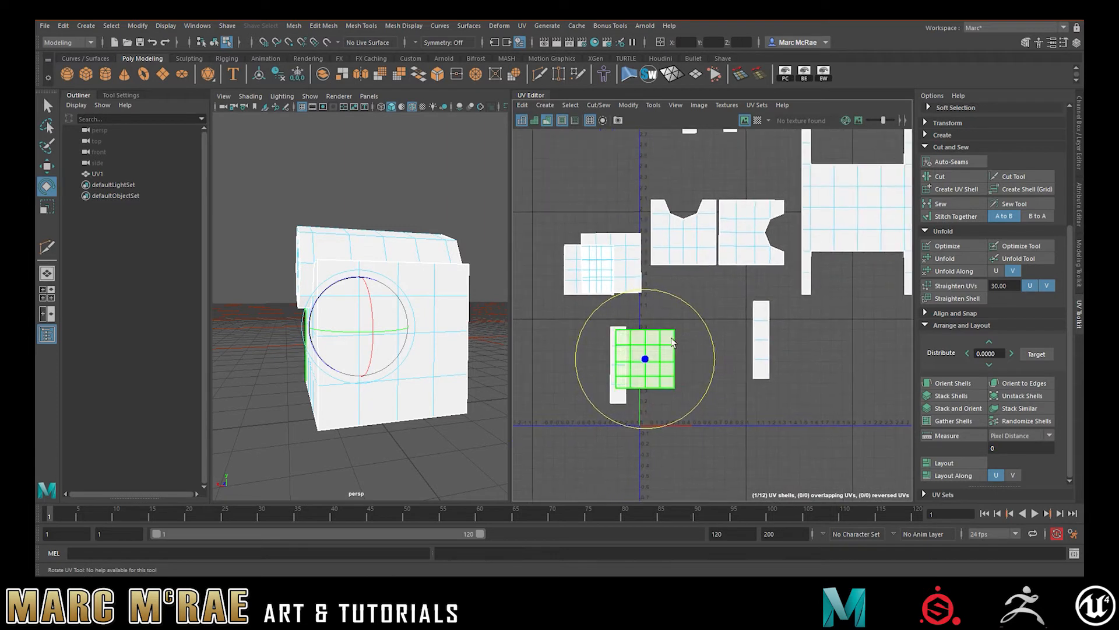
right_click_drag(666, 331, 660, 316)
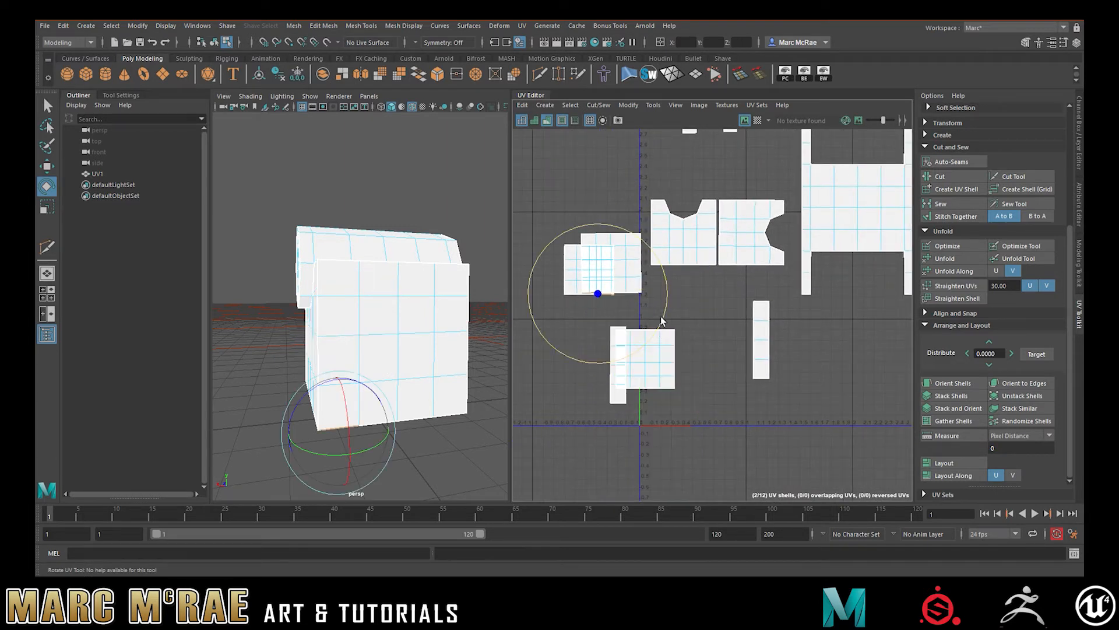
left_click(675, 358)
left_click_drag(424, 334, 220, 331, "alt")
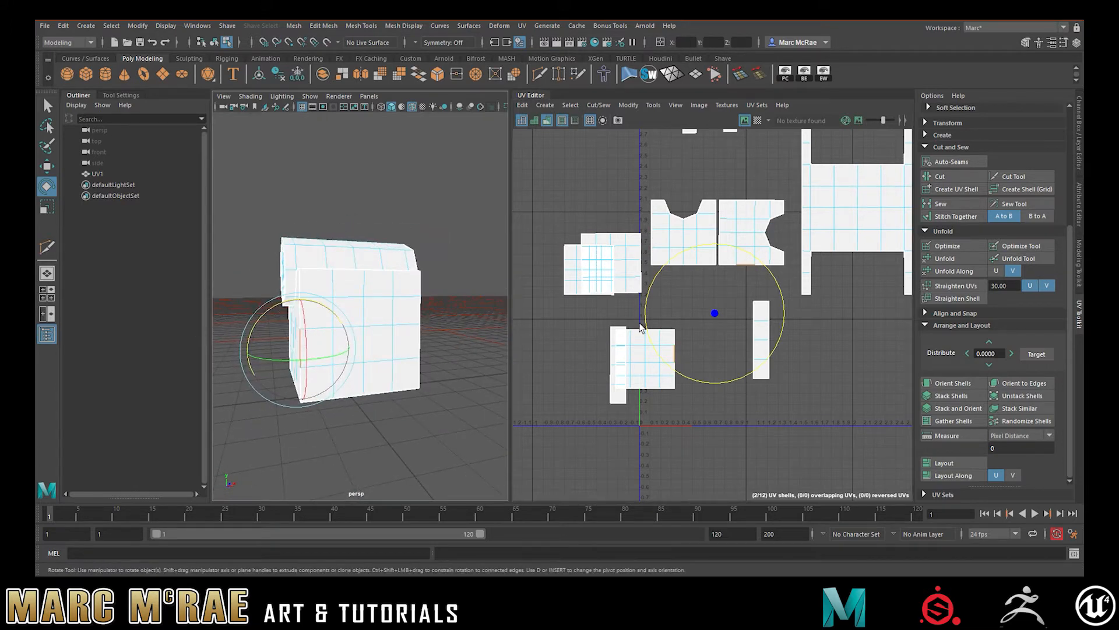
Rotate the separate lower square shell, then select the group of body shells and orient them
right_click_drag(642, 330, 609, 326)
left_click(659, 330)
left_click_drag(685, 308, 592, 442)
left_click(663, 283)
left_click_drag(563, 175, 788, 434)
left_click(960, 386)
Rotate the second notched end shell a quarter turn back to upright and orient it
left_click(749, 233)
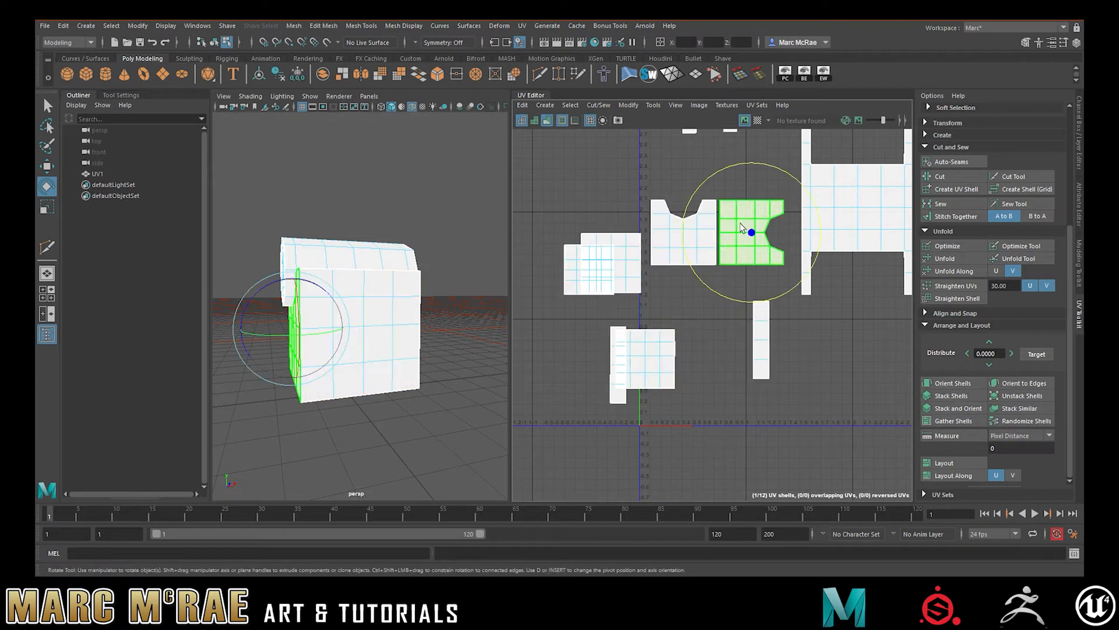
left_click_drag(737, 163, 655, 250)
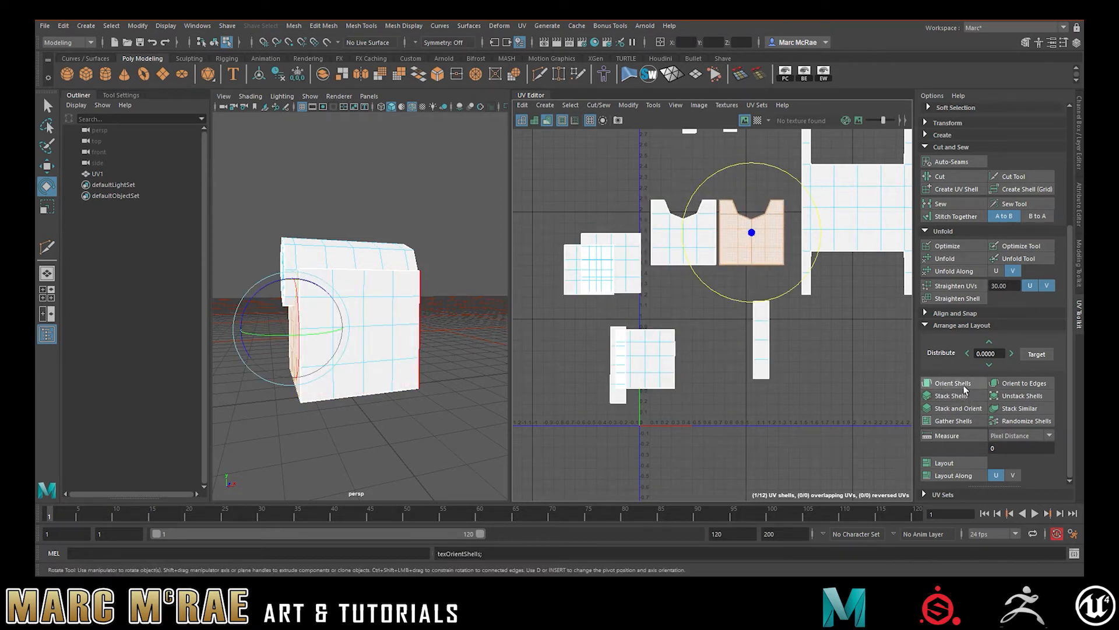
left_click(949, 383)
Rotate both narrow strip shells to horizontal and orient each of them
left_click(617, 388)
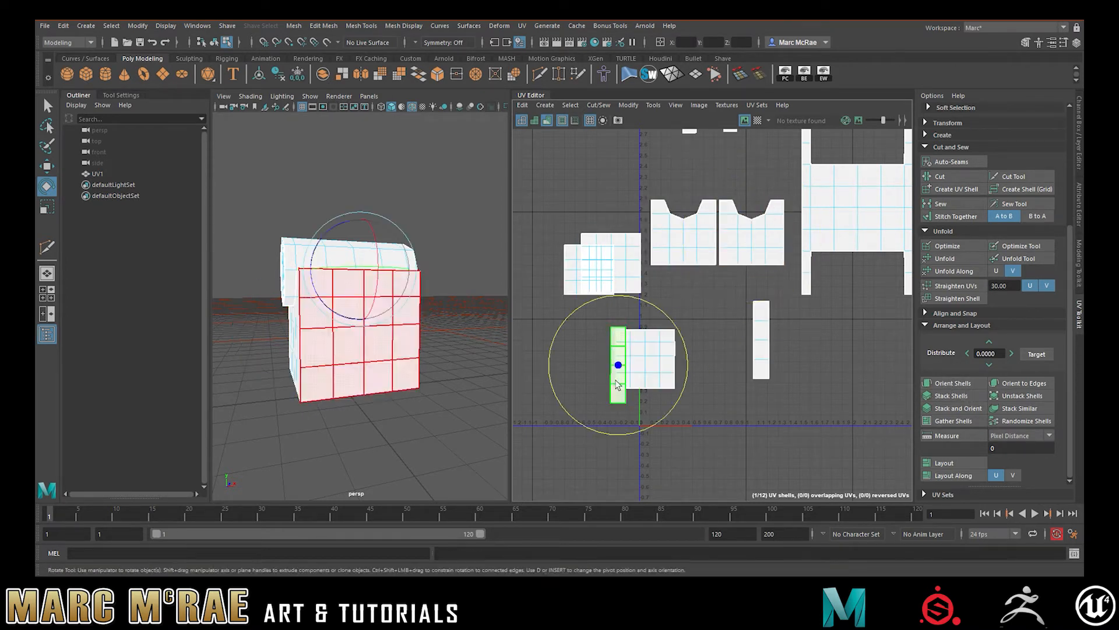
left_click_drag(620, 368, 588, 378)
left_click(953, 383)
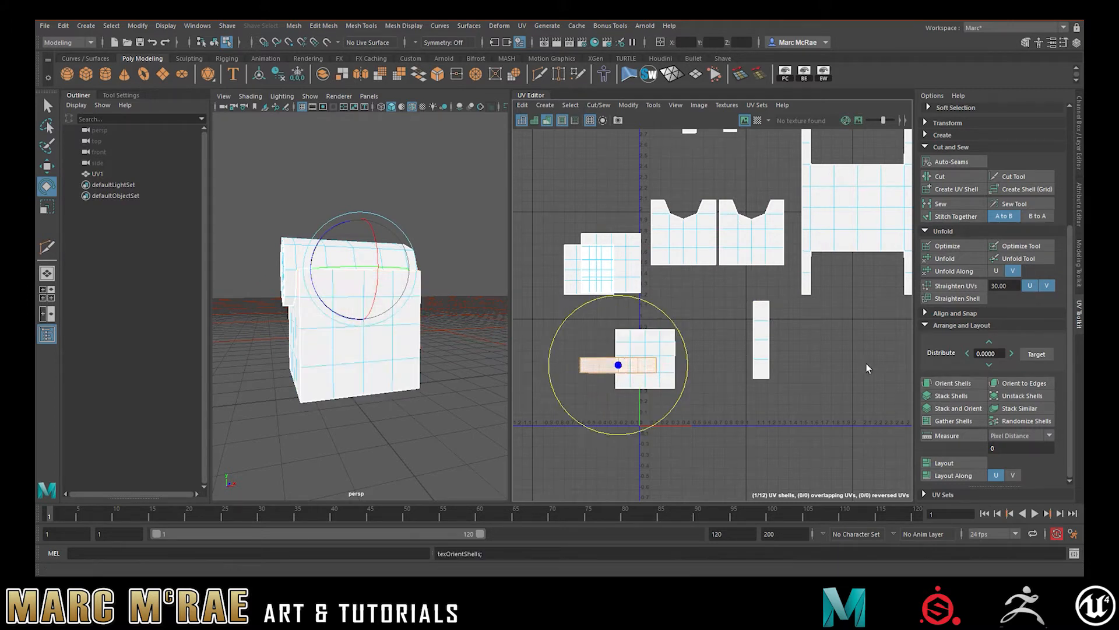
left_click(767, 344)
left_click_drag(823, 311, 806, 404)
left_click(942, 383)
Move the two horizontal strip shells one above the other, beside the lower square shell
scroll(851, 338, "down", 2)
middle_click_drag(771, 337, 753, 371, "alt")
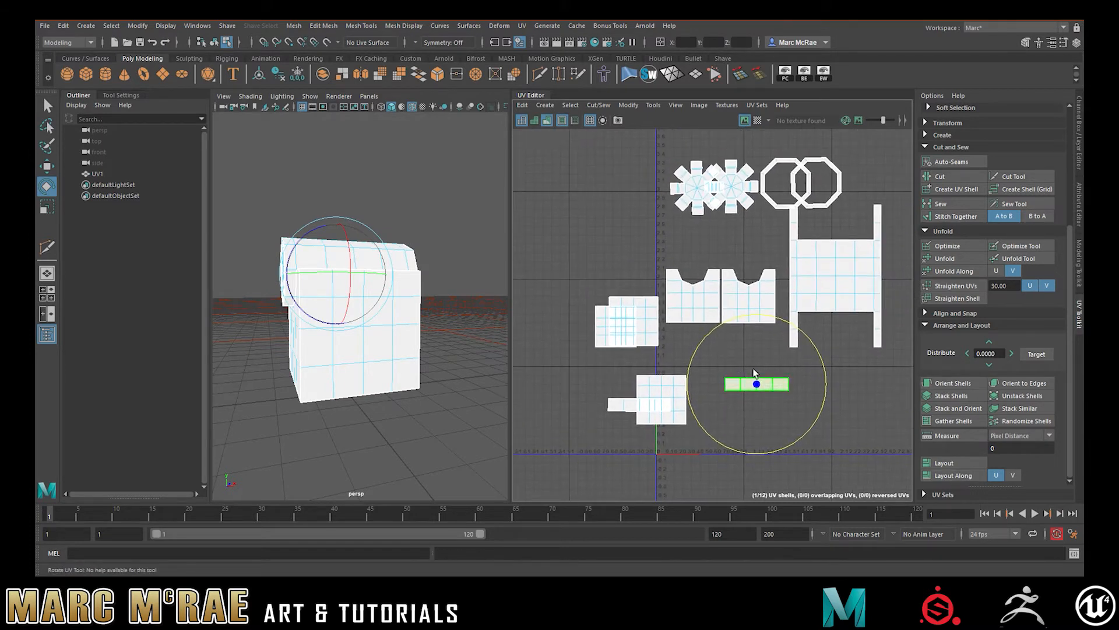
key("w")
left_click_drag(752, 386, 591, 394)
left_click(612, 402)
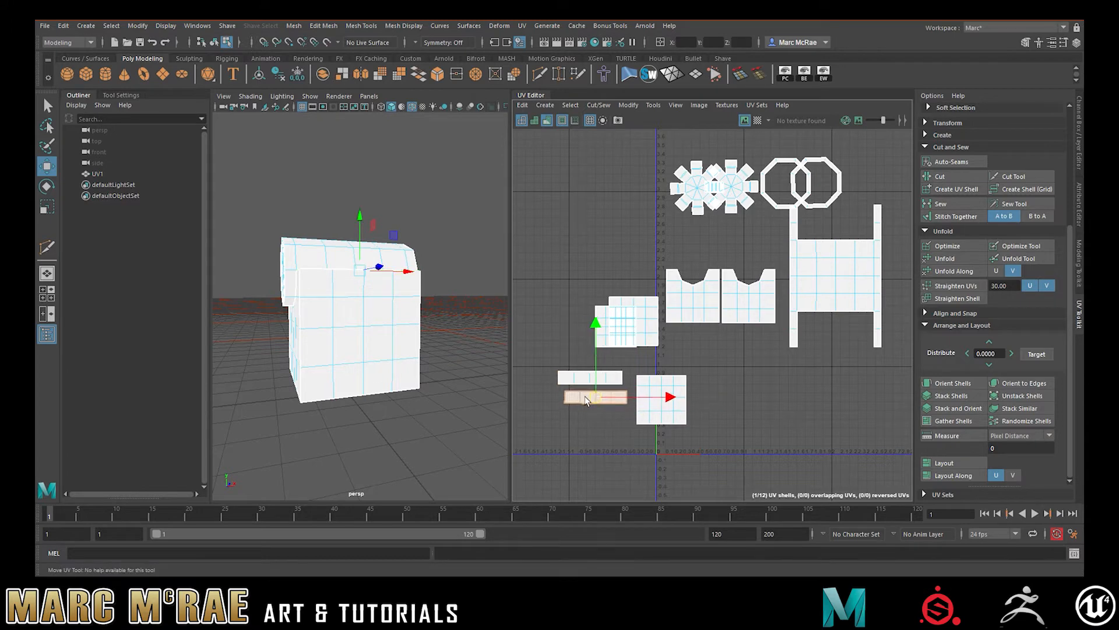
Select all UV shells and open the Layout UVs options
scroll(635, 253, "down", 3)
left_click_drag(576, 197, 819, 434)
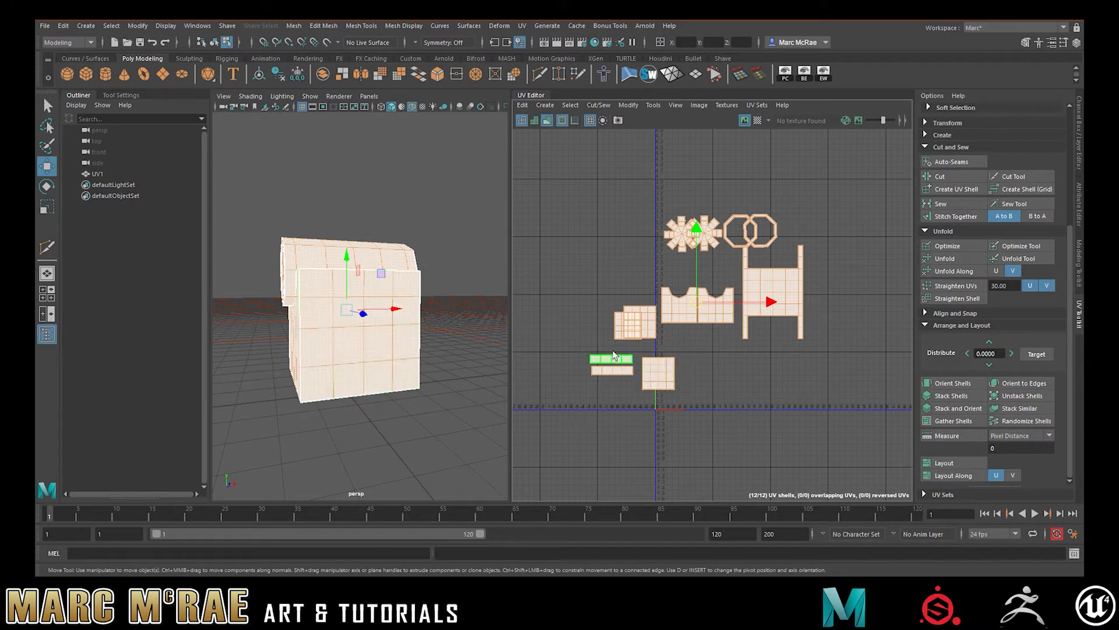
left_click(628, 105)
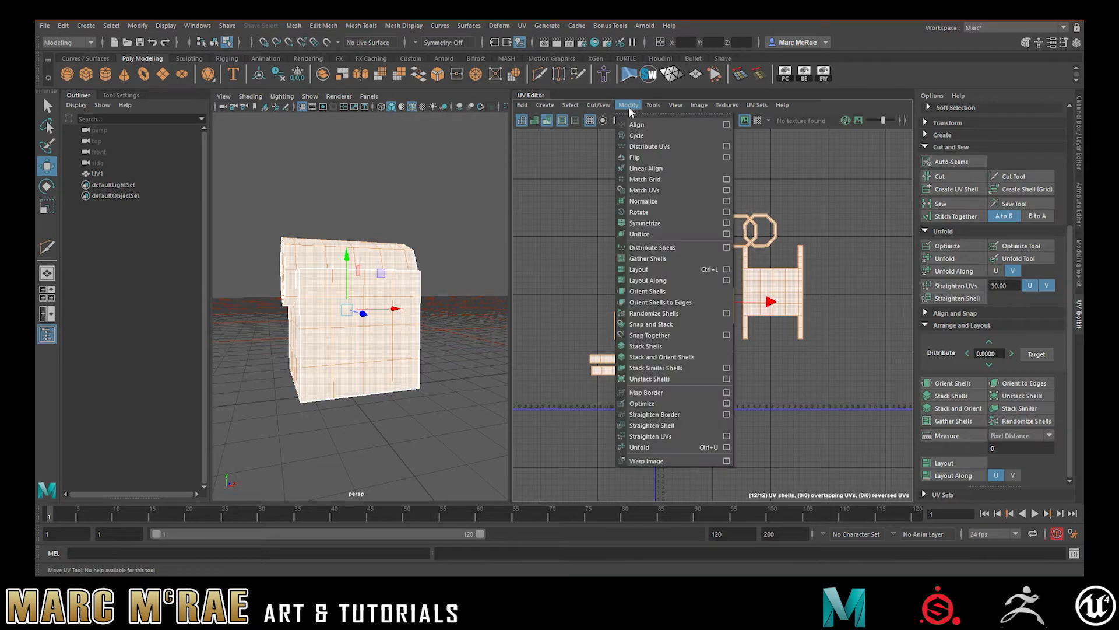
left_click(726, 269)
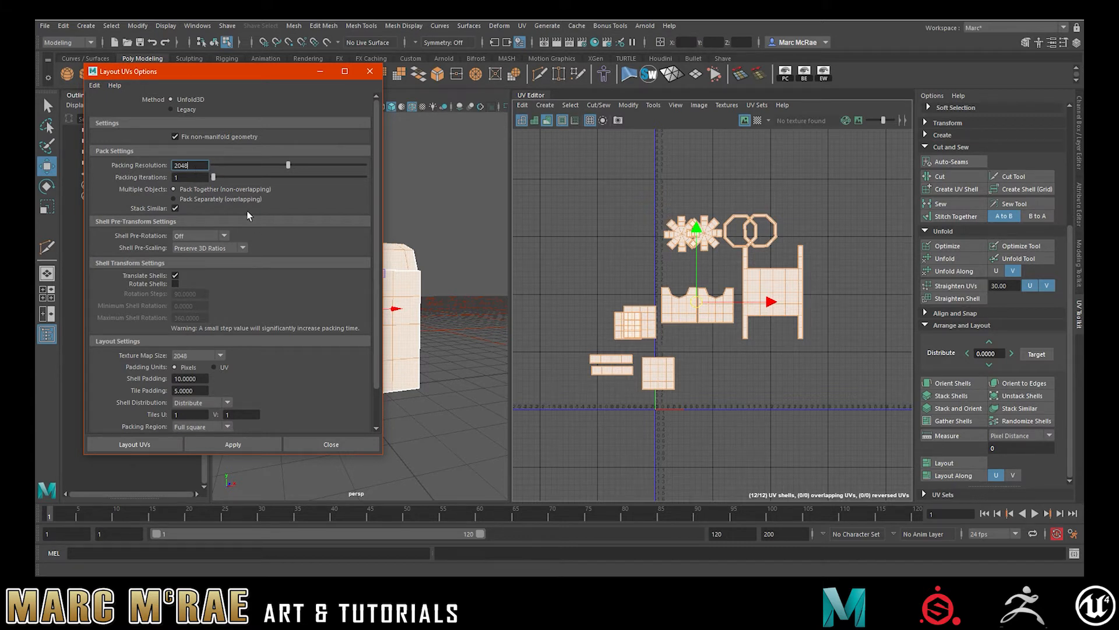
Stack the first gear-shaped cap shell onto its matching twin and select both stacked shells
left_click(681, 240)
left_click_drag(680, 240, 705, 239)
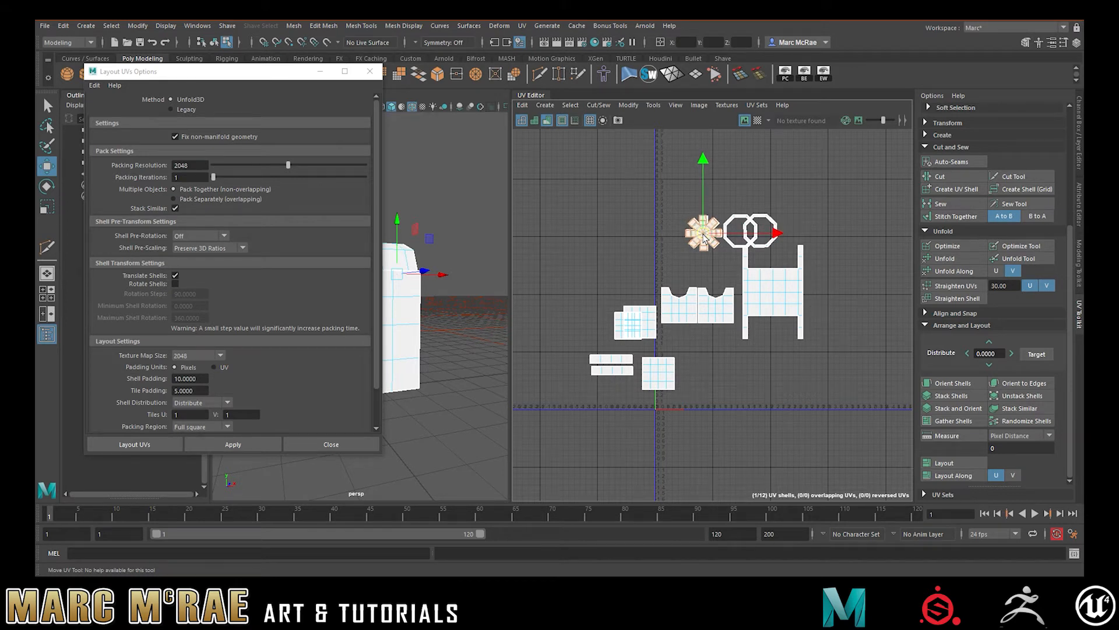
left_click(681, 197)
left_click_drag(678, 197, 705, 229)
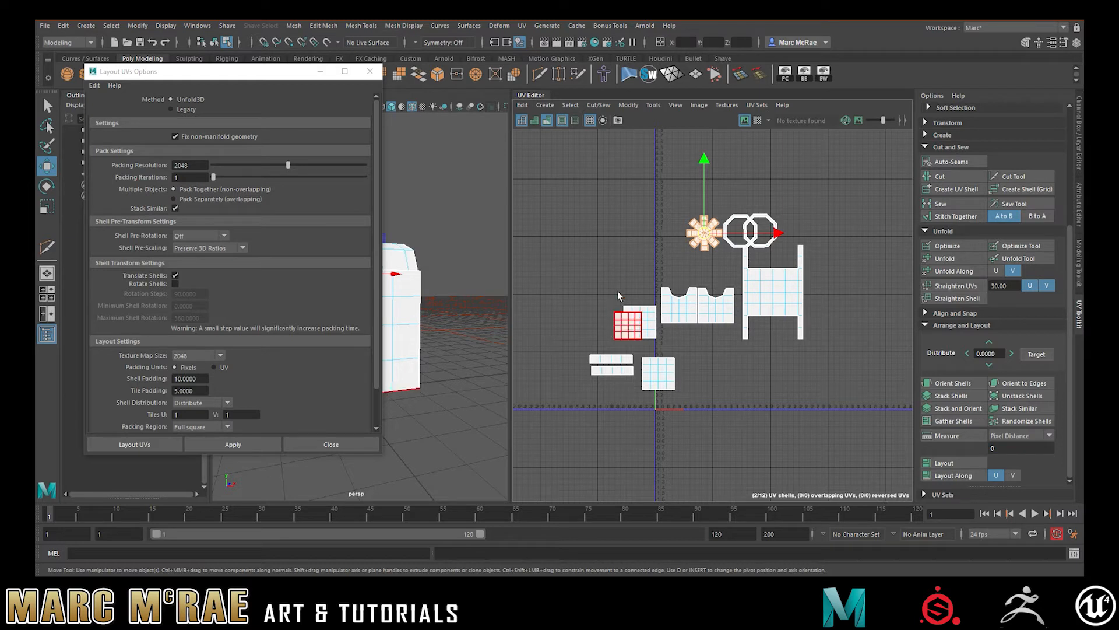
Select all the UV shells and apply the layout with Stack Similar enabled, packing resolution 2048 and shell padding 10
left_click_drag(590, 200, 816, 415)
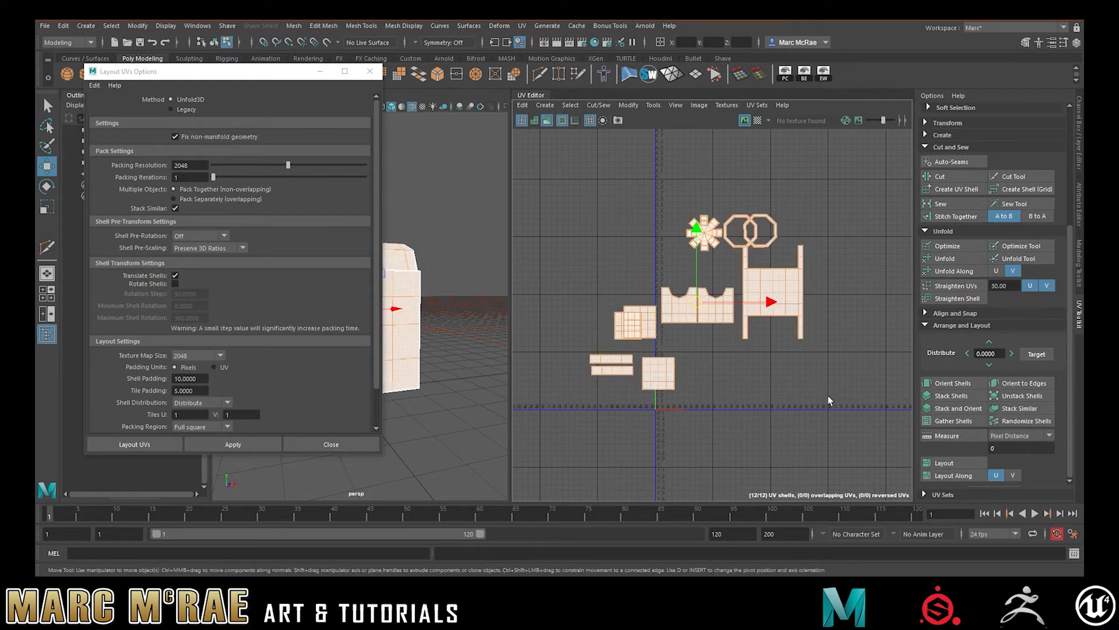
left_click(175, 208)
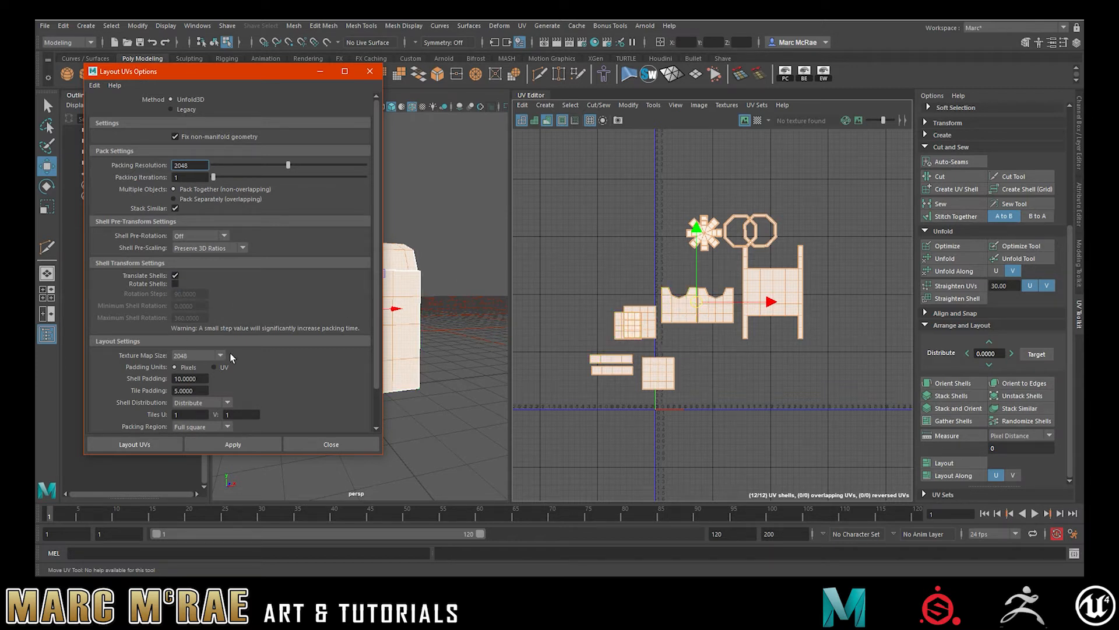
scroll(239, 350, "down", 2)
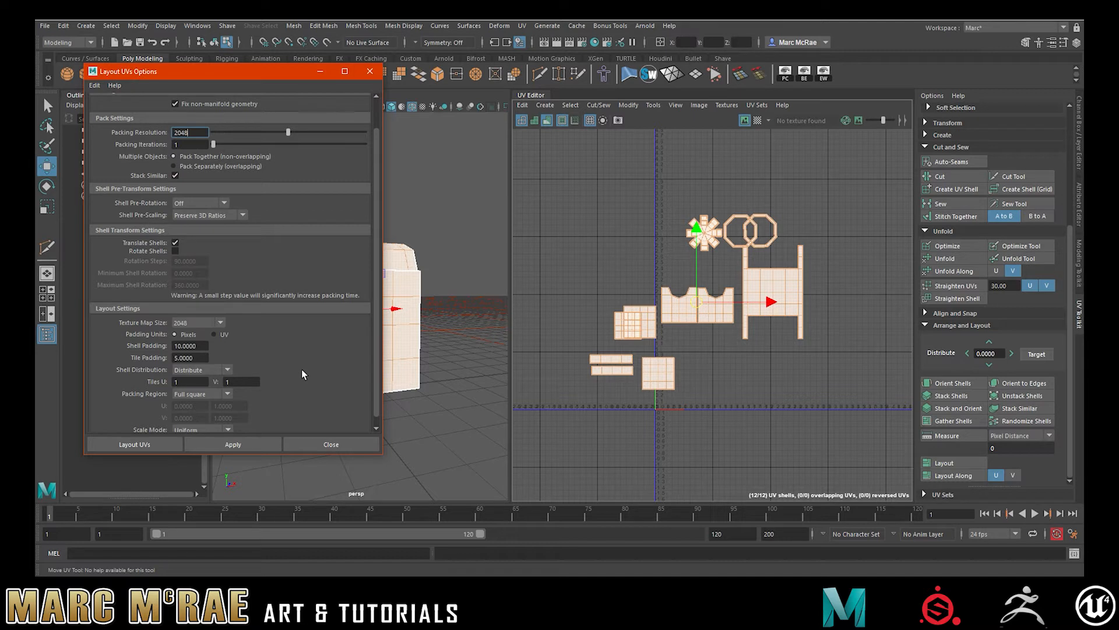
scroll(295, 348, "down", 1)
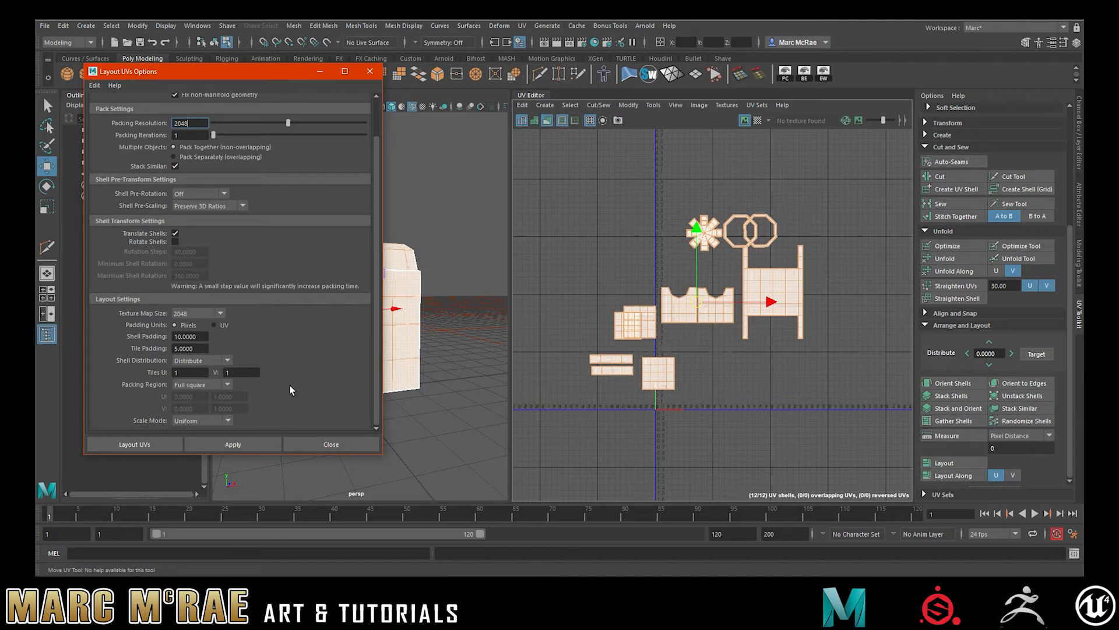
left_click(234, 446)
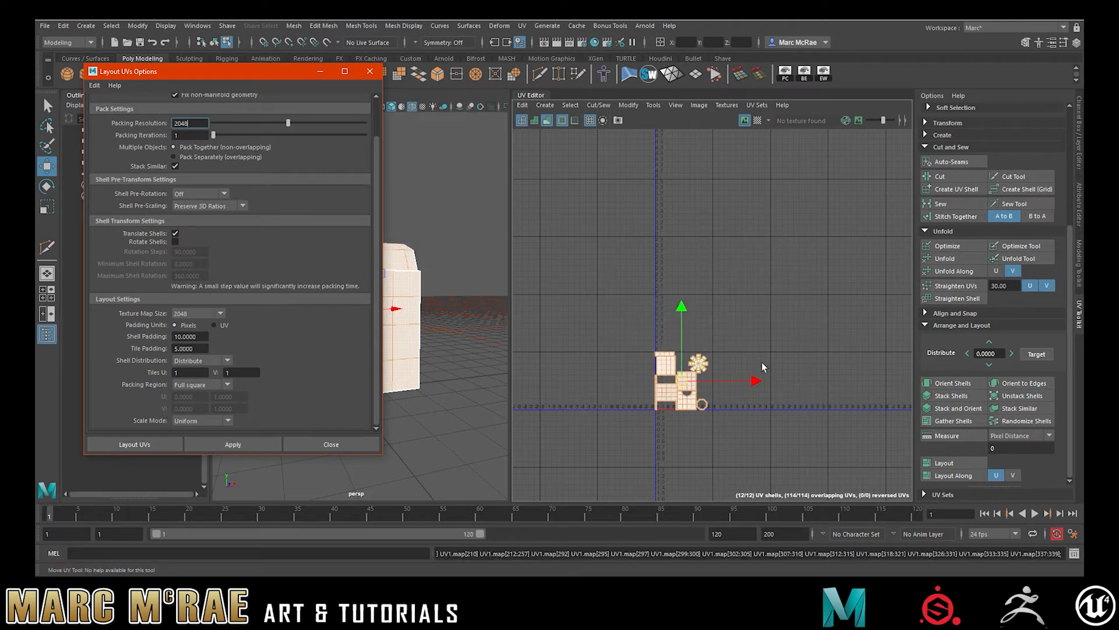
left_click(733, 312)
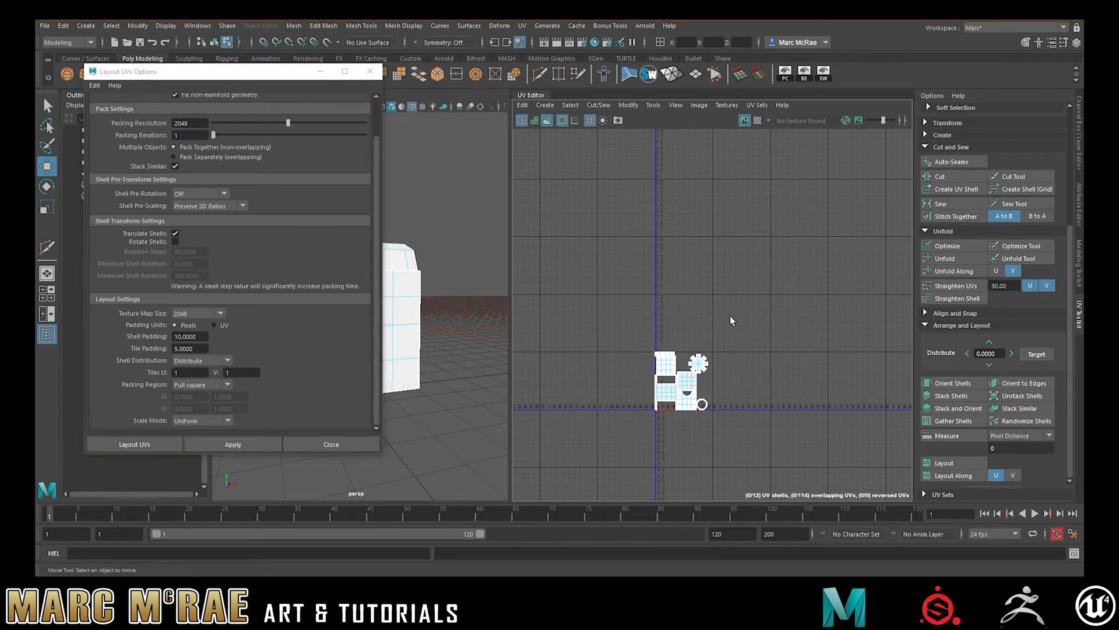
Frame the packed shells and orient the two overlapping narrow strip shells above the upper square shell
key("f")
left_click(598, 176)
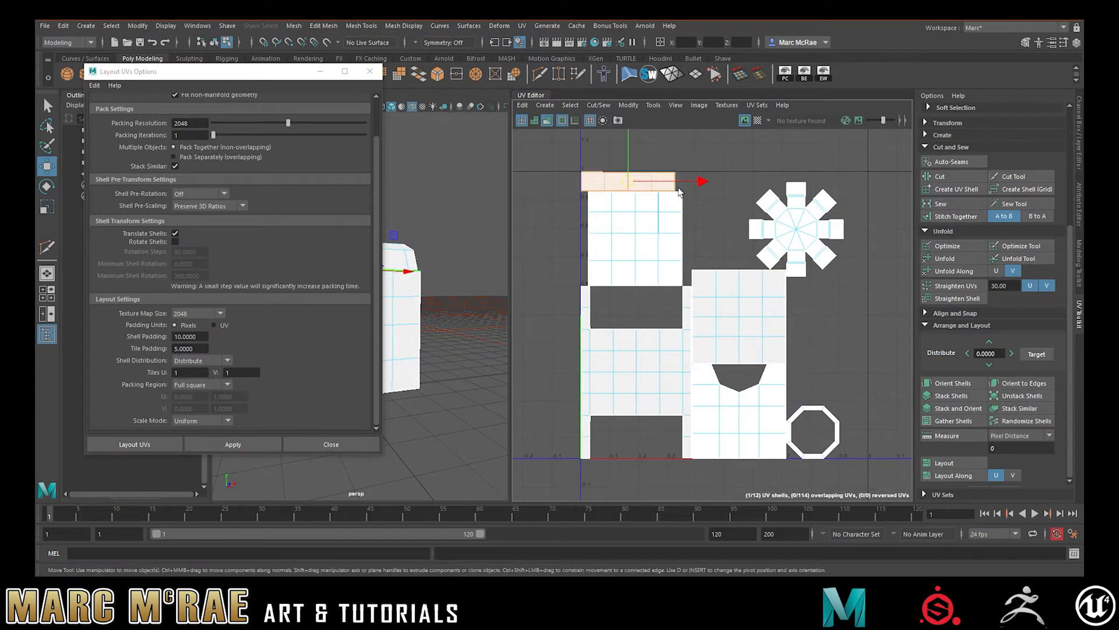
left_click(950, 385)
scroll(661, 216, "up", 5)
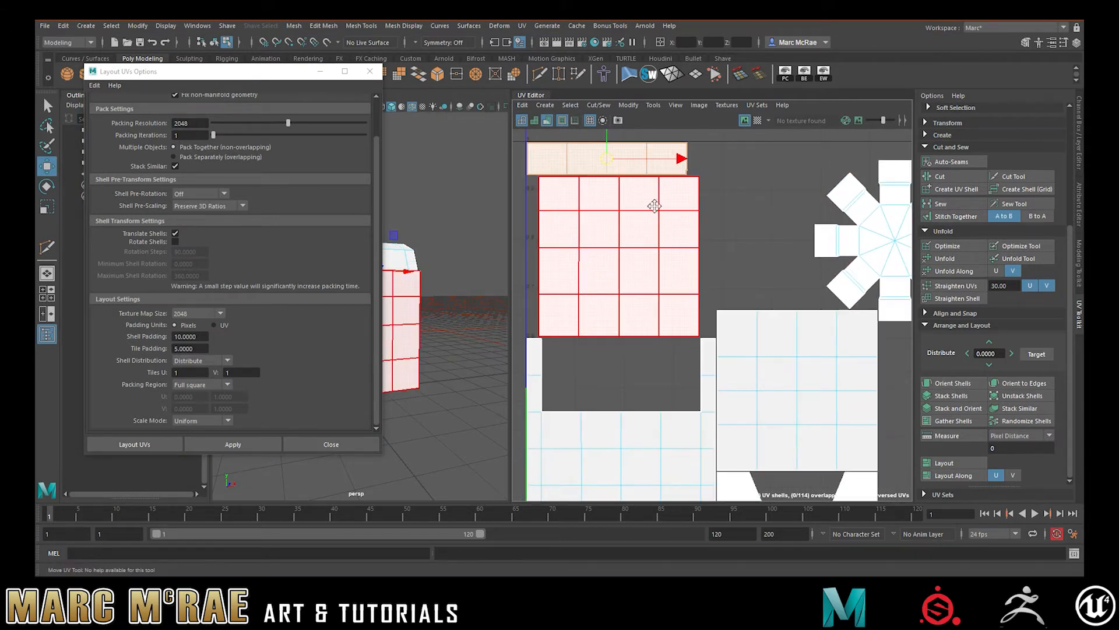
middle_click_drag(655, 206, 720, 251, "alt")
scroll(721, 251, "down", 1)
scroll(721, 251, "down", 2)
left_click(612, 178)
left_click_drag(608, 197, 739, 236)
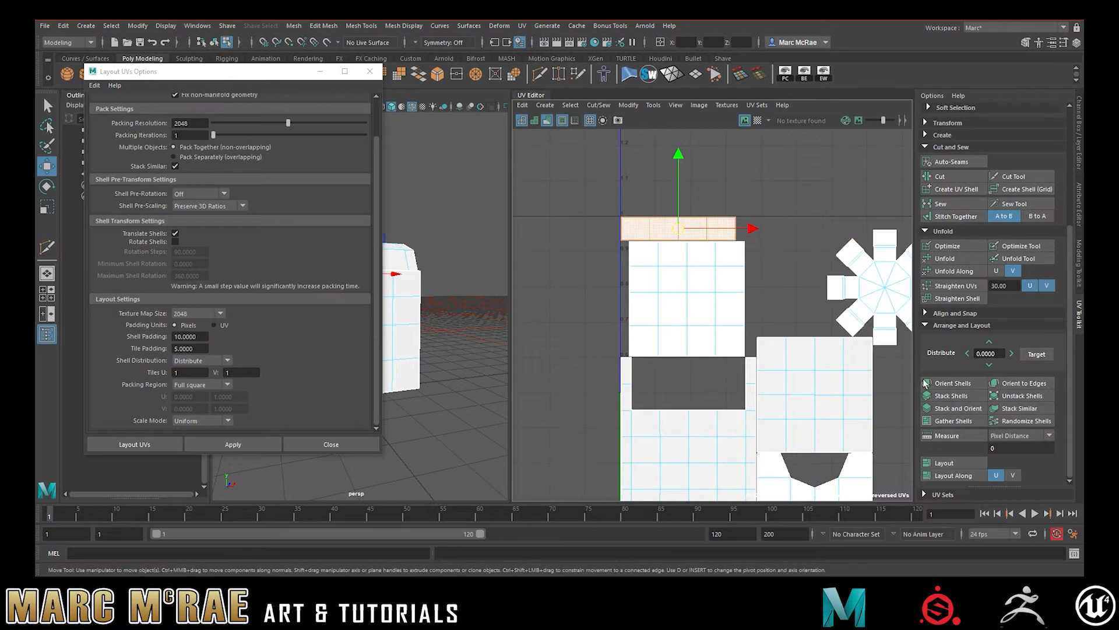
left_click(955, 389)
middle_click_drag(787, 266, 715, 215, "alt")
scroll(713, 219, "down", 2)
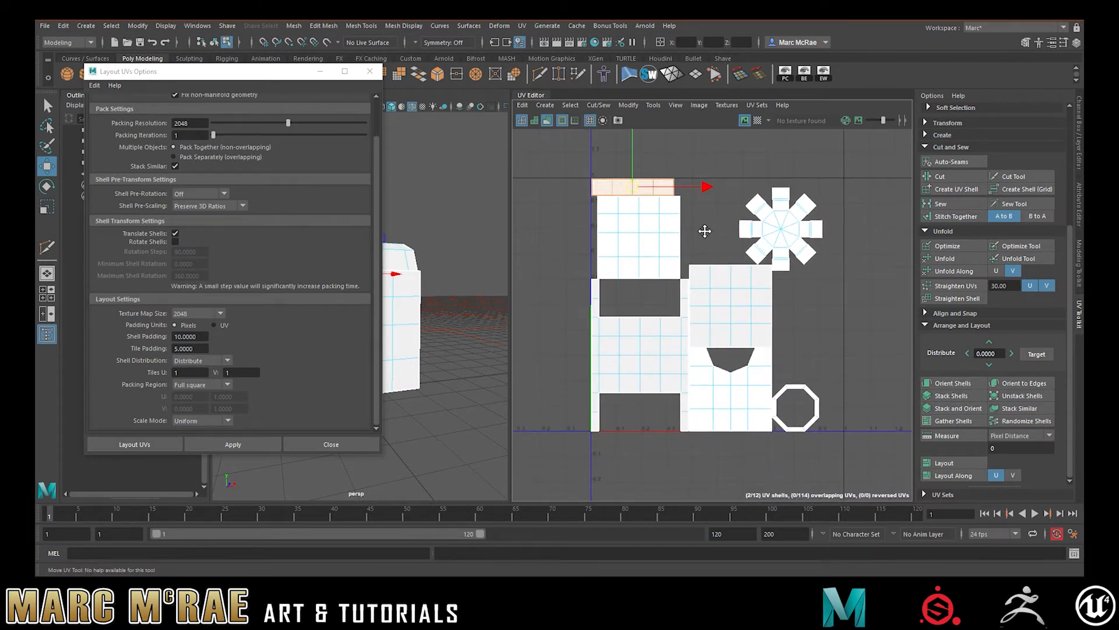
Close the layout options and turn off the UV distortion display
left_click(370, 71)
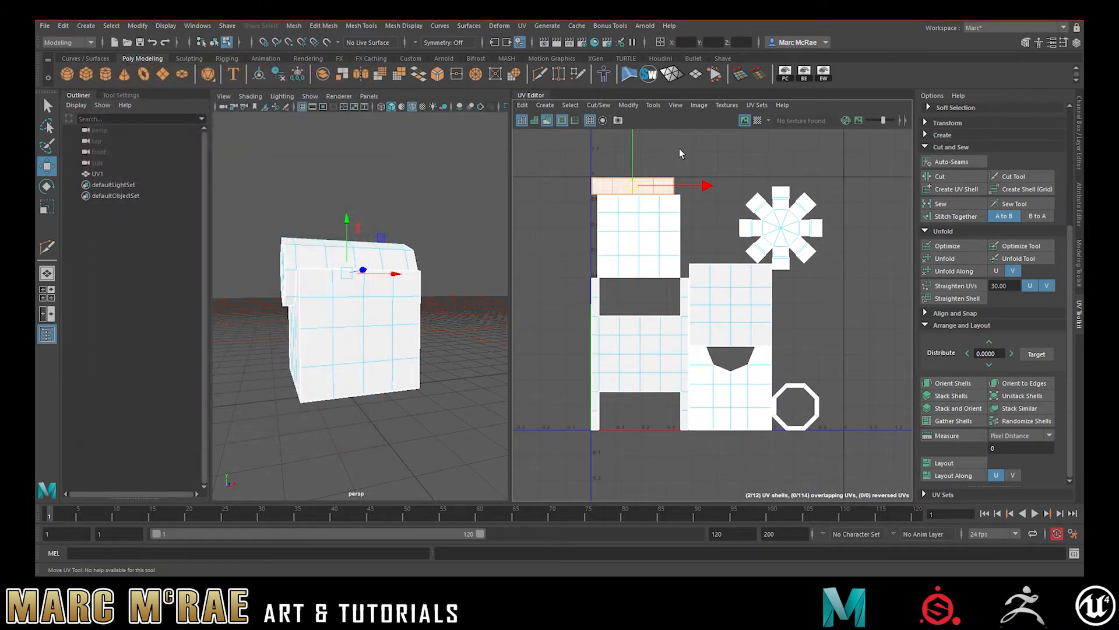
left_click(677, 105)
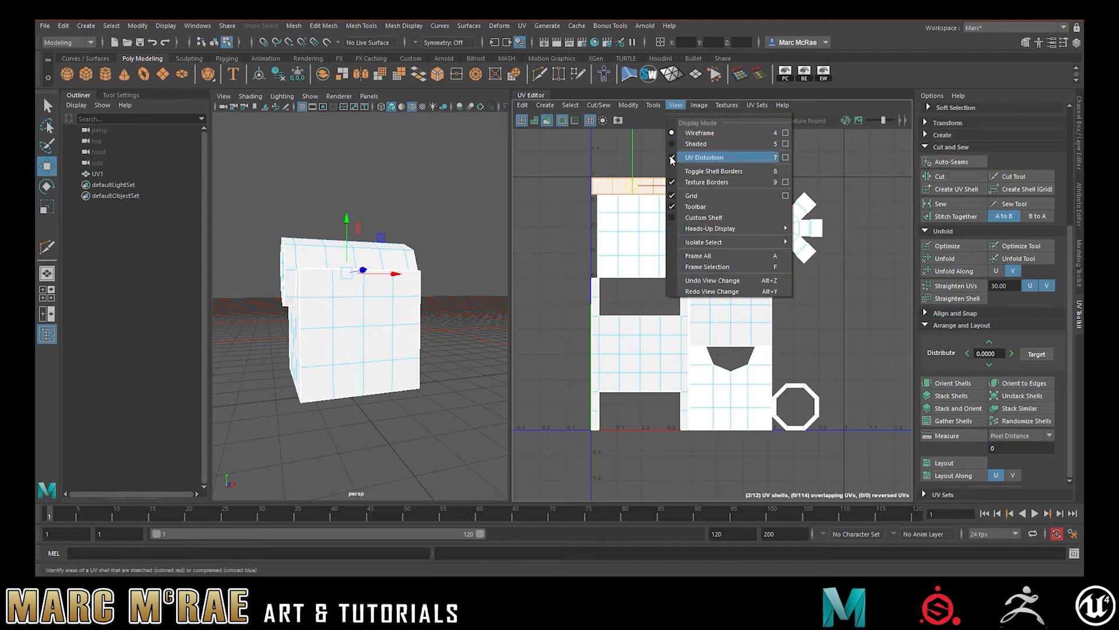
left_click(672, 158)
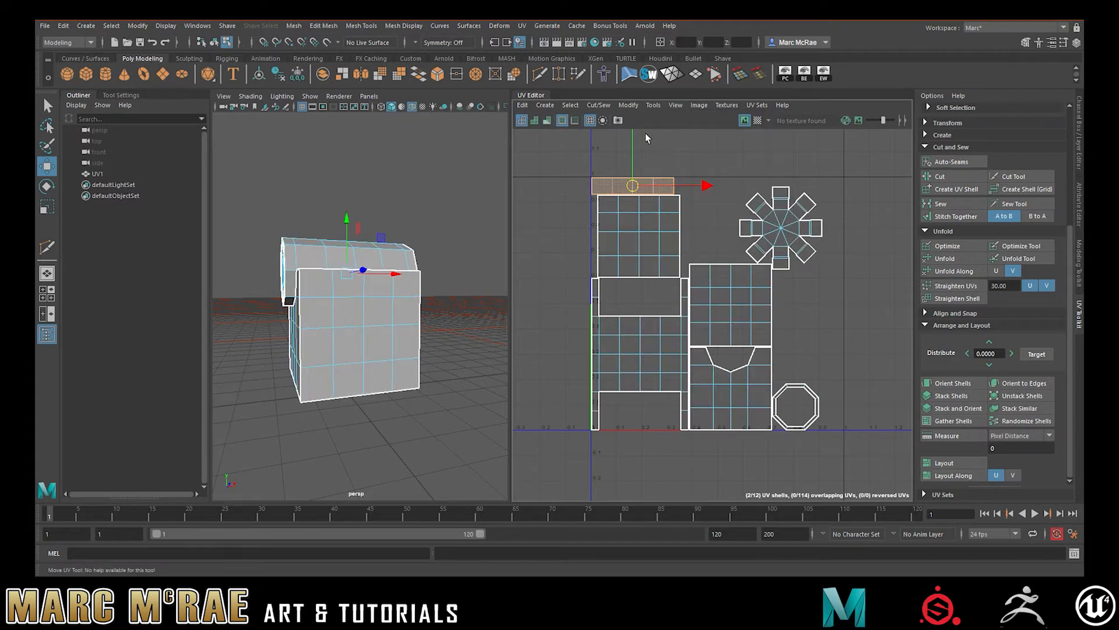
Show the checker map and examine the pattern on the lid's octagonal end and the chest body, then hide it
left_click(757, 121)
left_click_drag(464, 224, 503, 280, "alt")
left_click(447, 262)
left_click_drag(389, 276, 405, 254, "alt")
right_click_drag(368, 262, 427, 259, "alt")
left_click_drag(427, 259, 377, 255, "alt")
right_click_drag(377, 254, 332, 256, "alt")
left_click_drag(385, 257, 315, 264, "alt")
right_click_drag(315, 264, 391, 264, "alt")
left_click_drag(406, 266, 383, 273, "alt")
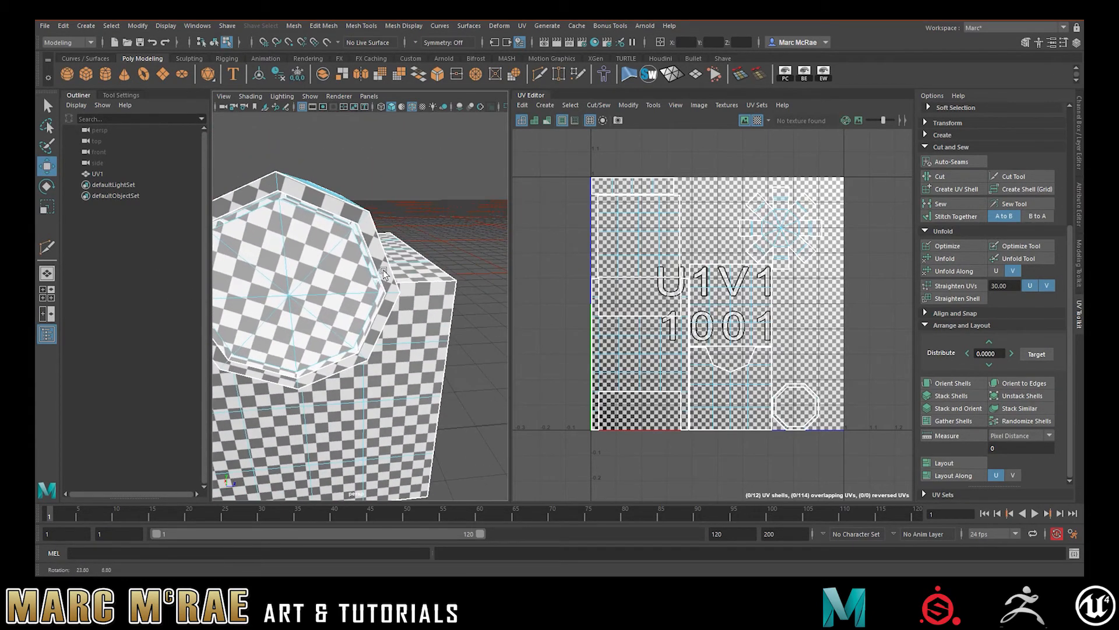
right_click_drag(721, 289, 729, 271)
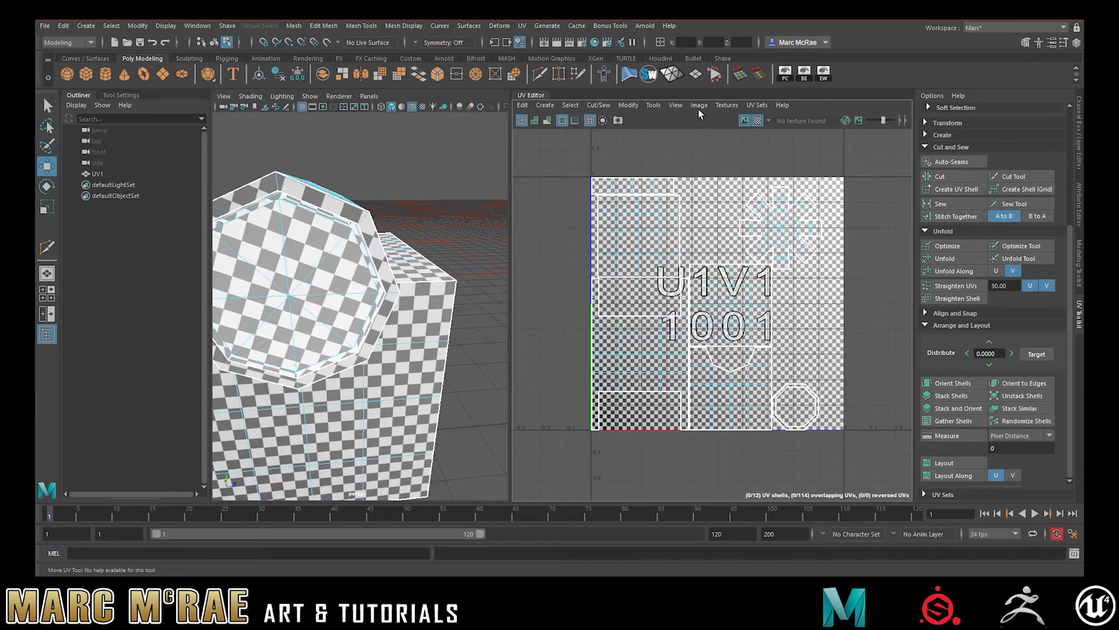
left_click(757, 120)
Move the stacked strip, gear-shaped and octagonal ring shells clear of the square shells to free the packed area
scroll(707, 243, "down", 2)
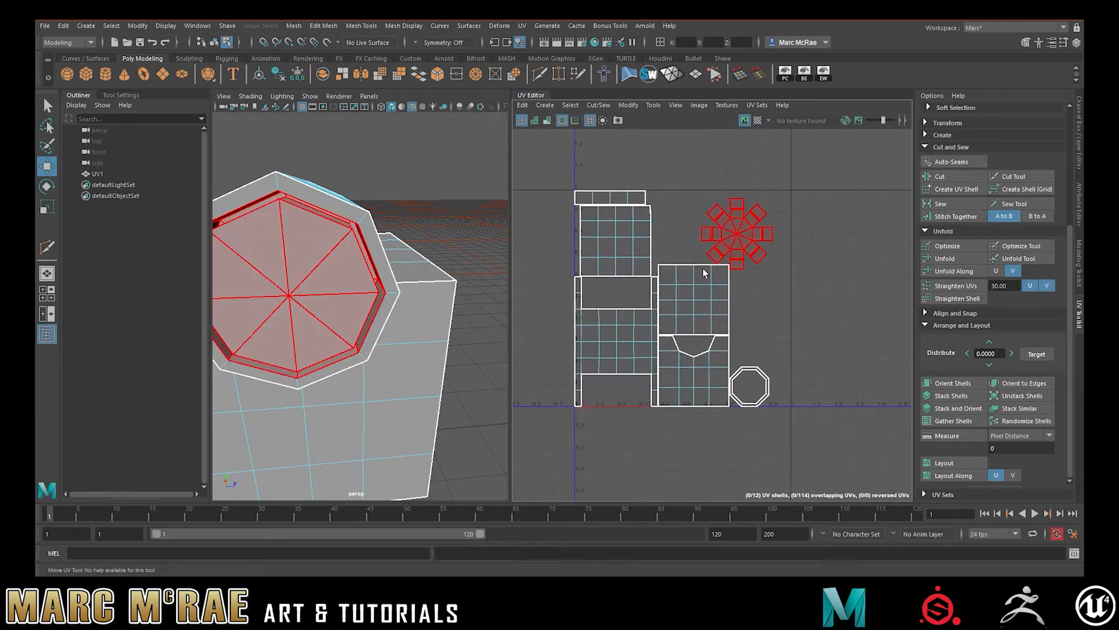
left_click(638, 229)
left_click(643, 163)
left_click_drag(594, 158, 854, 284)
left_click(736, 233)
left_click_drag(736, 233, 810, 220)
left_click_drag(756, 353, 749, 205)
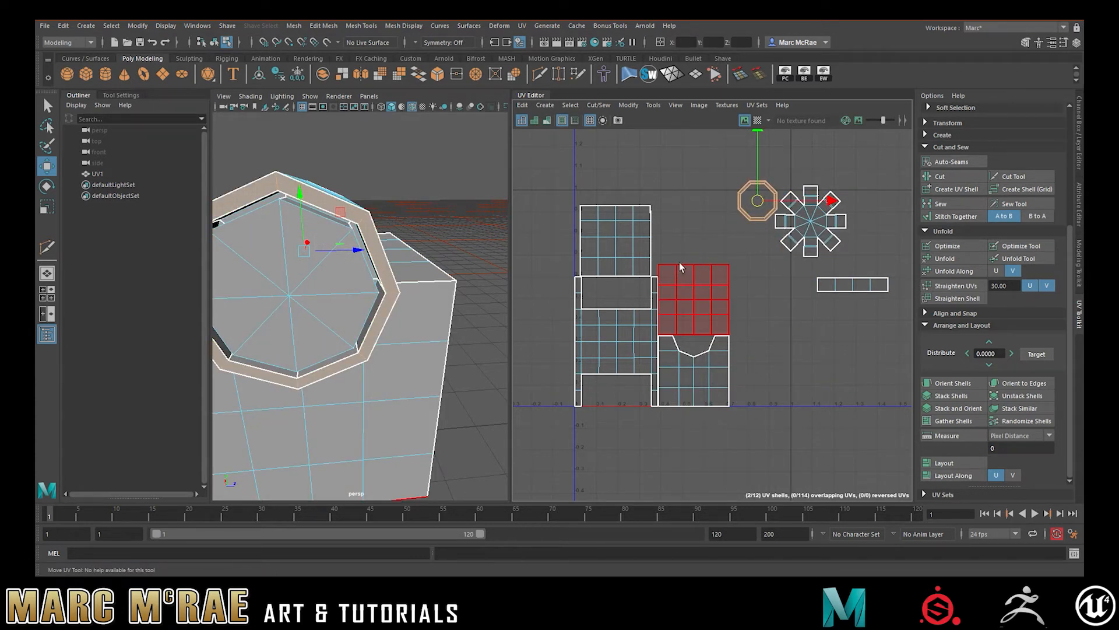
Place the two square shell groups side by side along the upper edge of the UV tile
left_click(641, 228)
left_click_drag(615, 241, 610, 226)
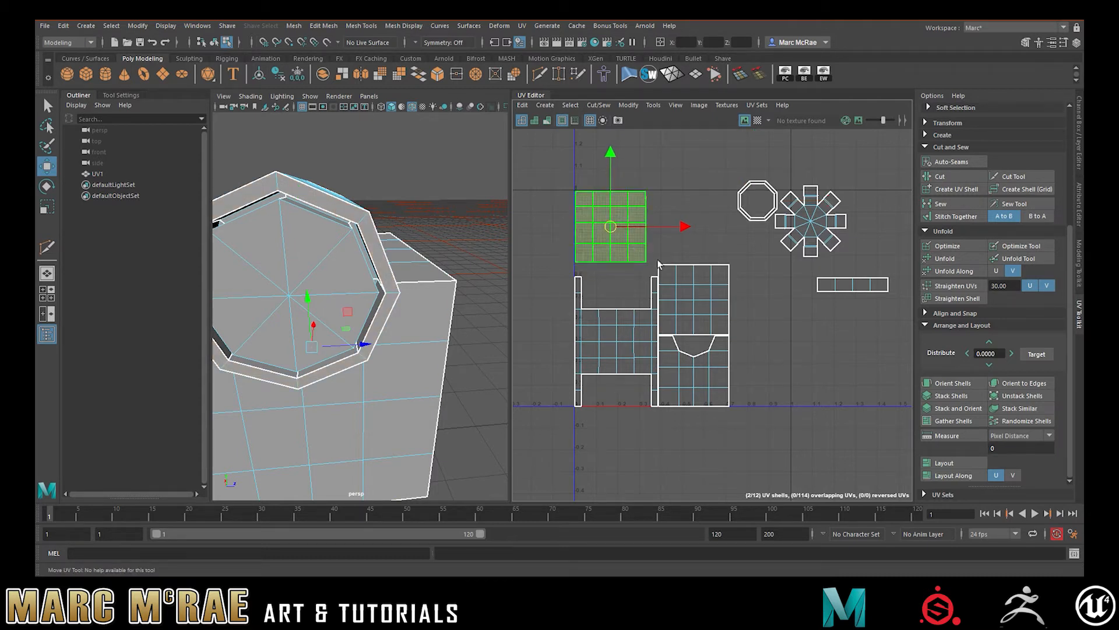
left_click(694, 298)
left_click_drag(694, 297, 685, 226)
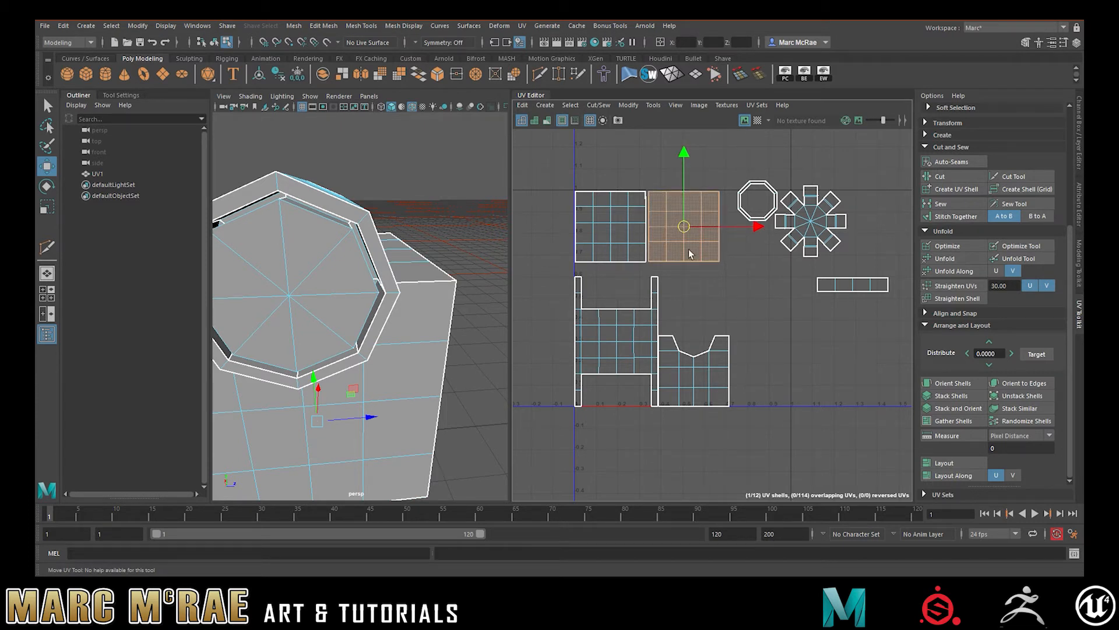
Move the notched shells into the UV tile's lower-right corner and place the stacked gear-shaped shells directly above them
left_click(695, 371)
left_click_drag(694, 371, 755, 370)
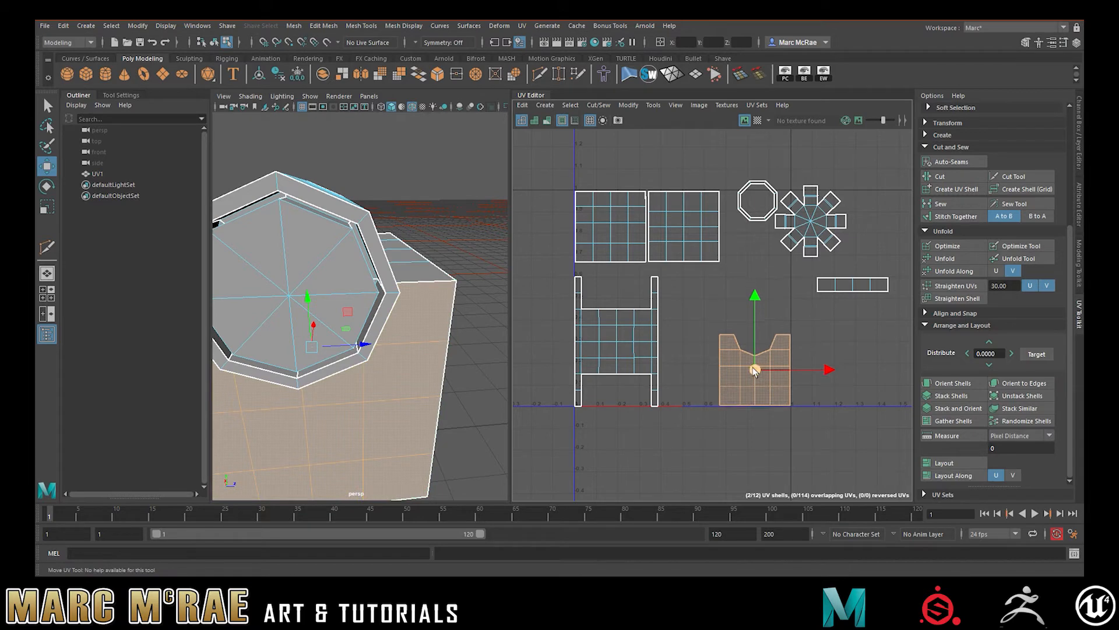
left_click(811, 221)
left_click_drag(815, 223, 756, 300)
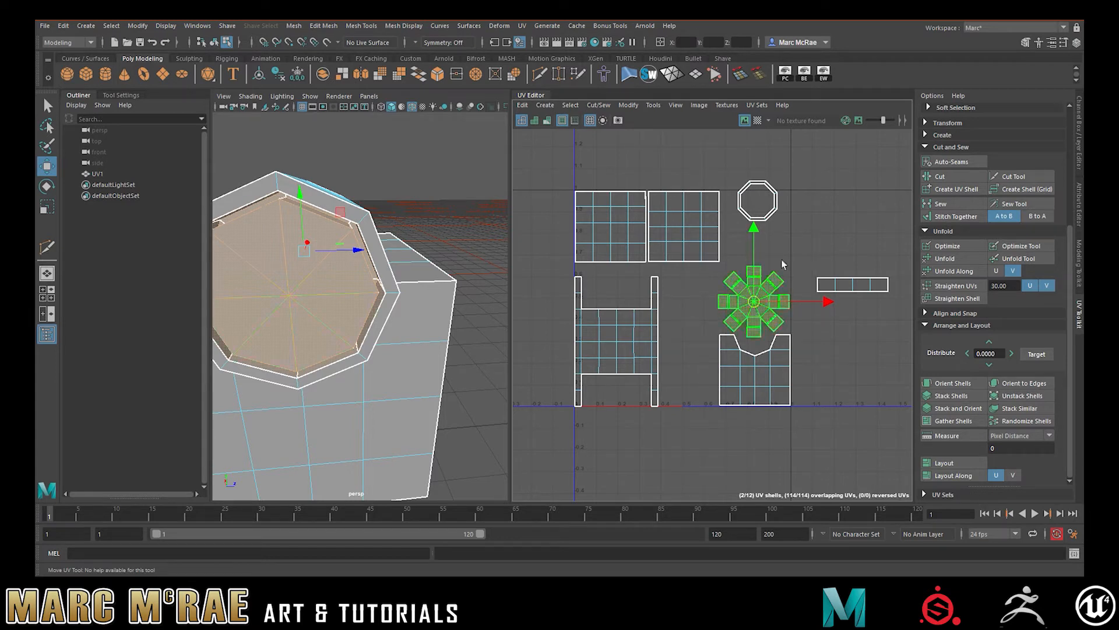
Move the stacked octagonal rings between the H-shaped and notched shells, and place the stacked strips just above the rings
left_click(814, 216)
left_click(757, 200)
left_click_drag(757, 200, 688, 380)
left_click(878, 289)
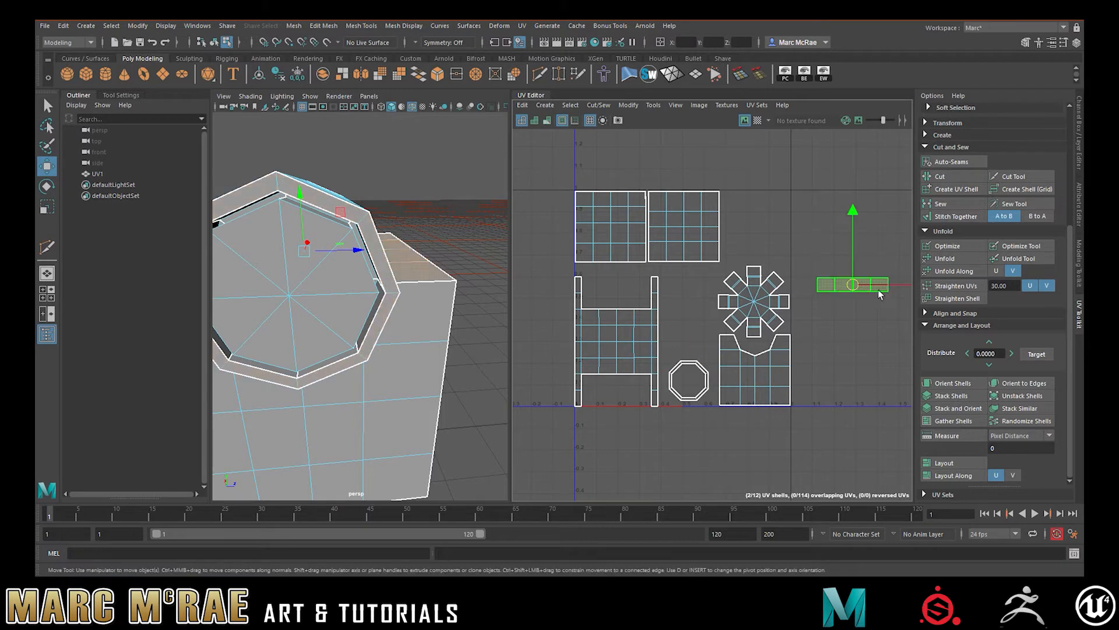
left_click_drag(847, 285, 692, 326)
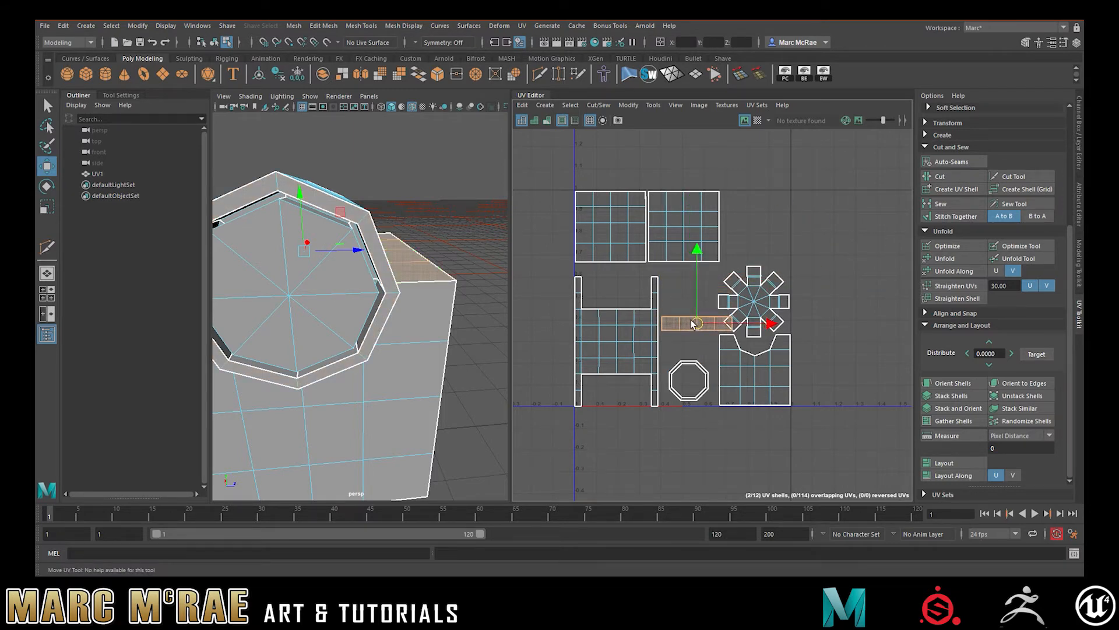
Raise the stacked gear-shaped shells clear of the strips, nudge the strips slightly upward, and clear the selection
left_click(773, 290)
left_click_drag(754, 301, 752, 274)
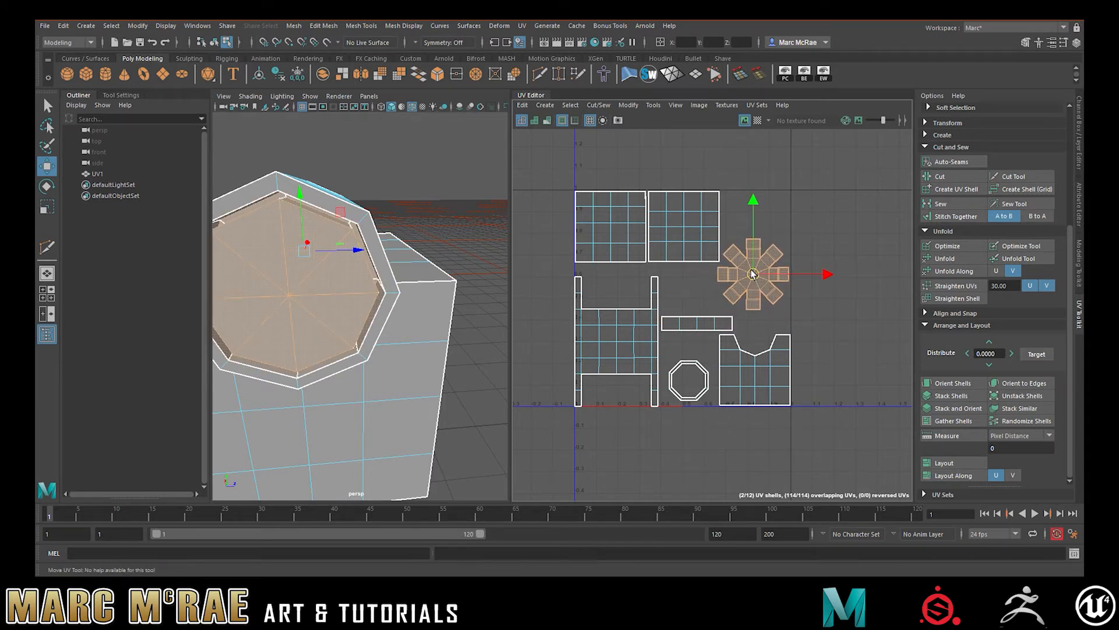
scroll(698, 296, "up", 5)
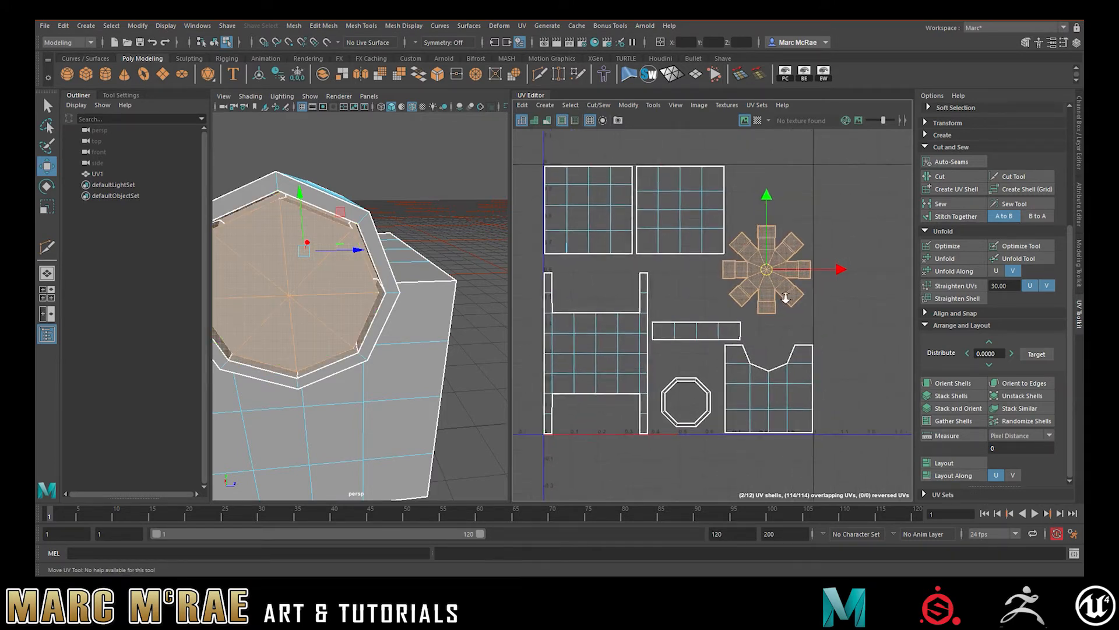
left_click_drag(689, 292, 696, 296)
right_click_drag(698, 297, 650, 309, "alt")
middle_click_drag(650, 309, 673, 320, "alt")
middle_click_drag(660, 280, 668, 295, "alt")
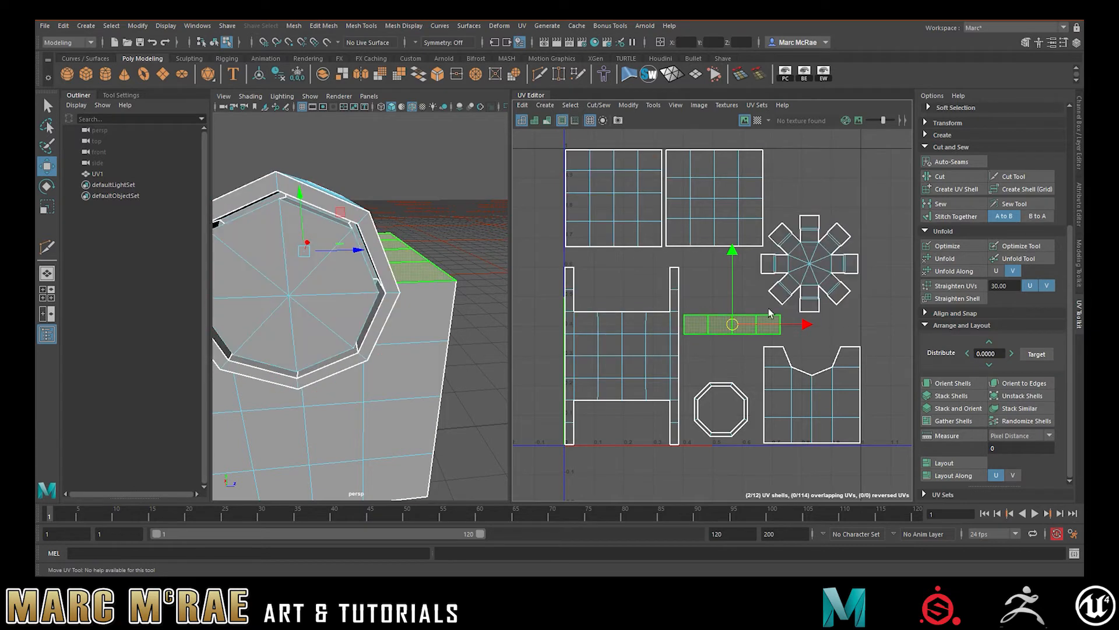
left_click(831, 193)
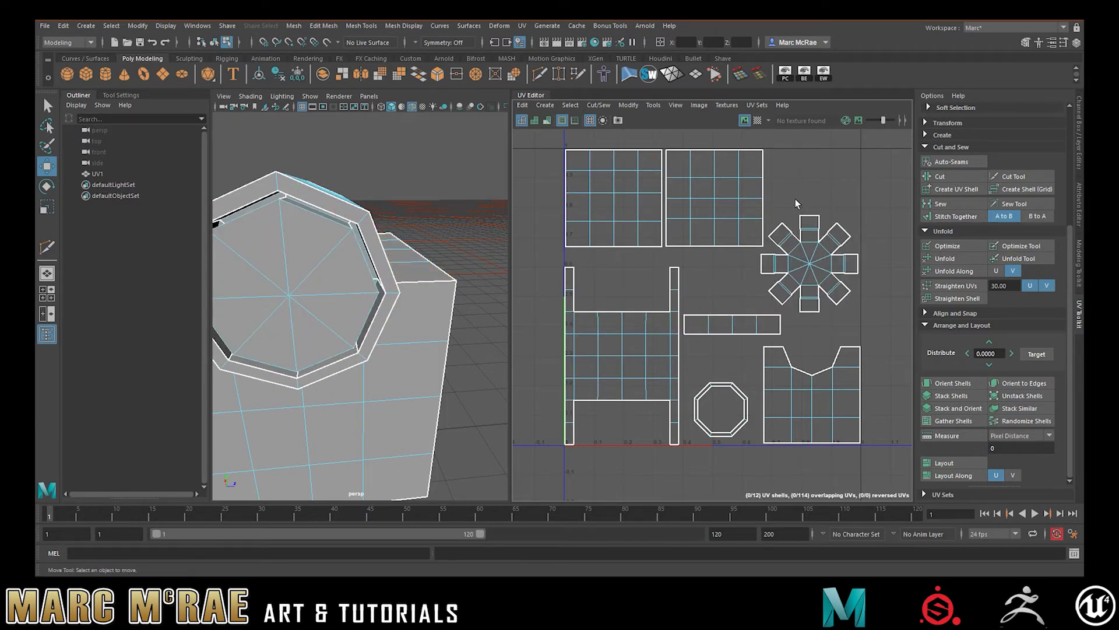
right_click_drag(796, 200, 719, 199, "alt")
middle_click_drag(754, 198, 709, 249, "alt")
right_click_drag(775, 241, 686, 219, "alt")
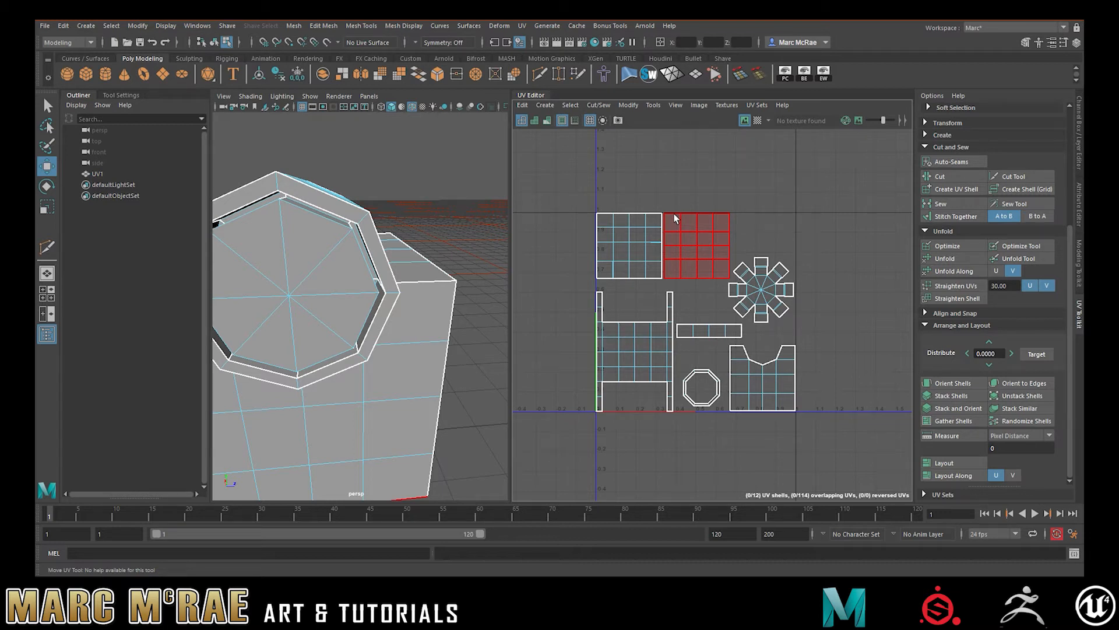
scroll(743, 248, "down", 2)
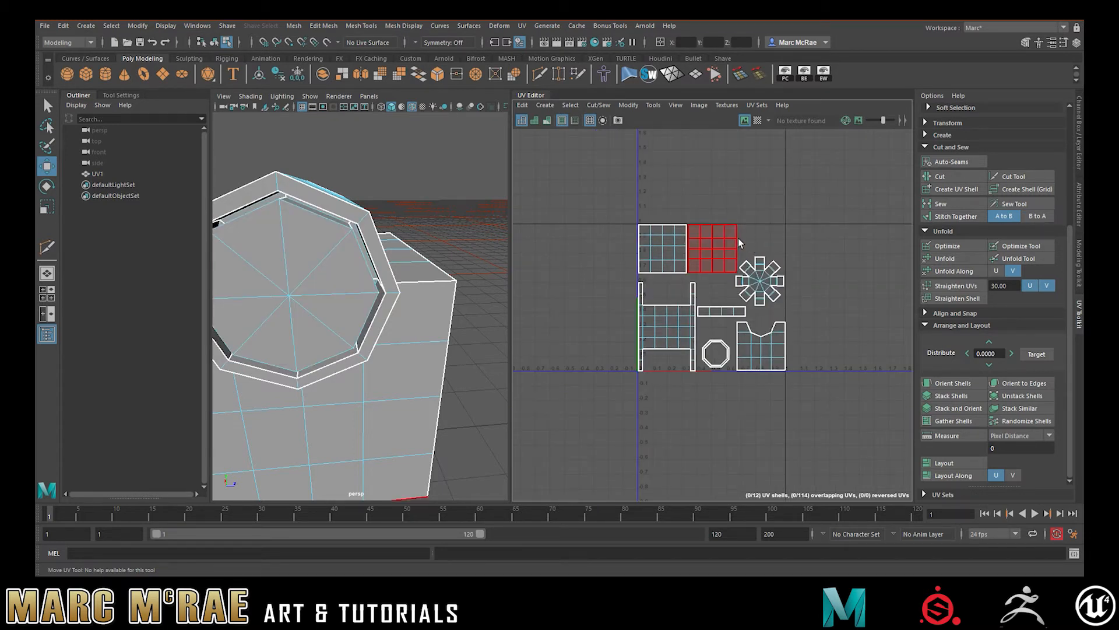
left_click(752, 282)
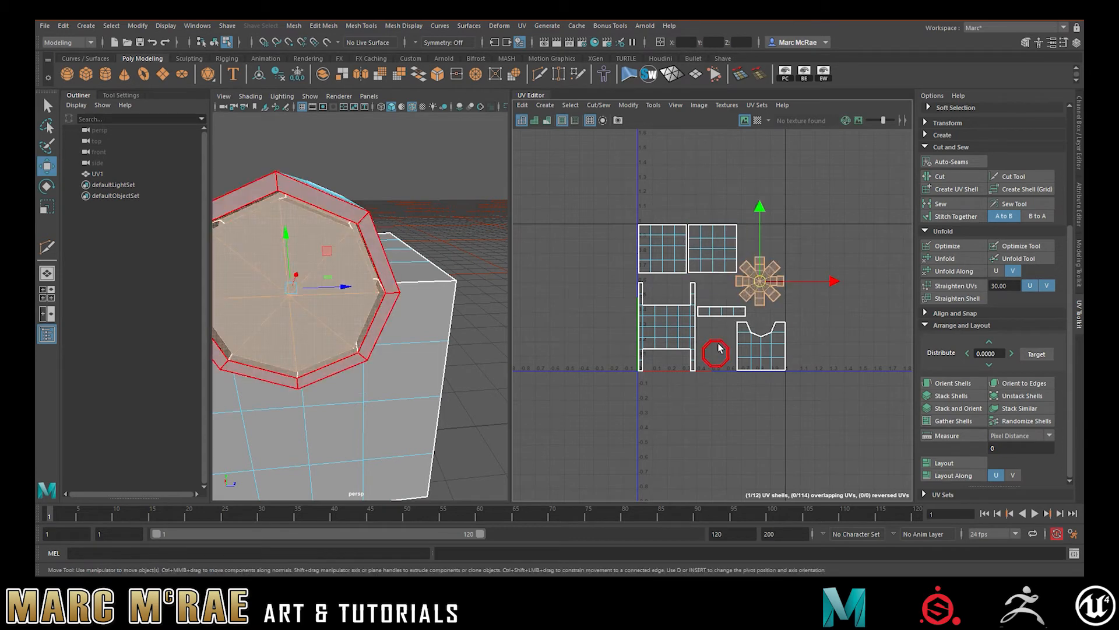
left_click(716, 349, "shift")
left_click(714, 312, "shift")
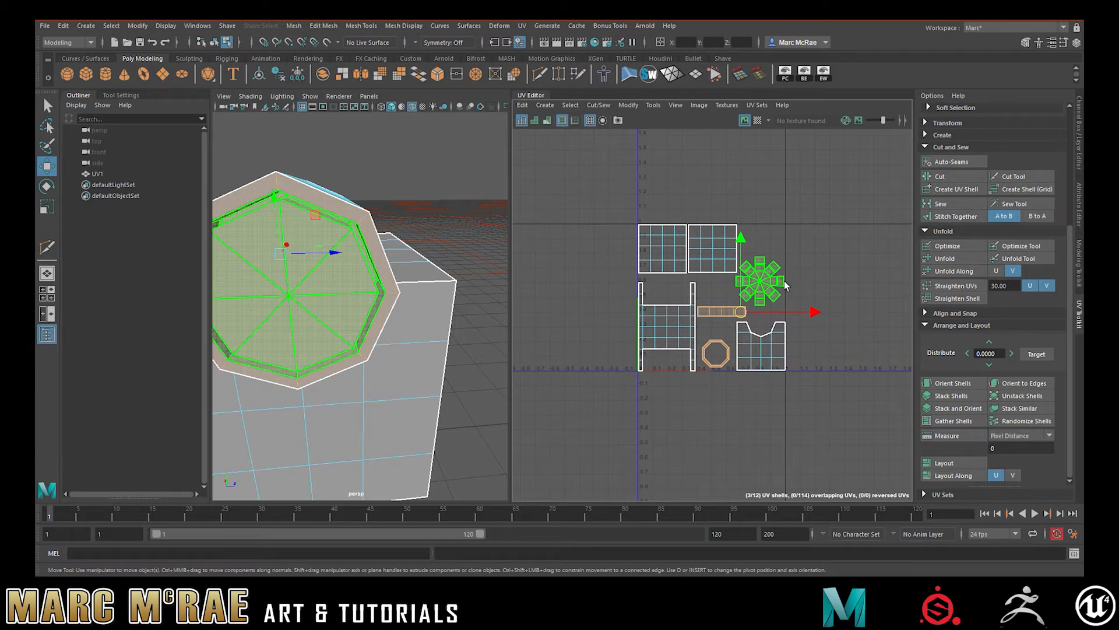
mouse_move(350, 257)
left_mouse_down("alt")
mouse_move(358, 248)
mouse_move(344, 251)
mouse_move(359, 309)
mouse_move(341, 264)
left_mouse_up("alt")
left_click(341, 268)
key("ctrl+z")
Select the five UV shells of the octagonal lid: the outer wrap plus the ring and gear-shaped cap at both ends
left_click(350, 277)
left_click(300, 315, "shift")
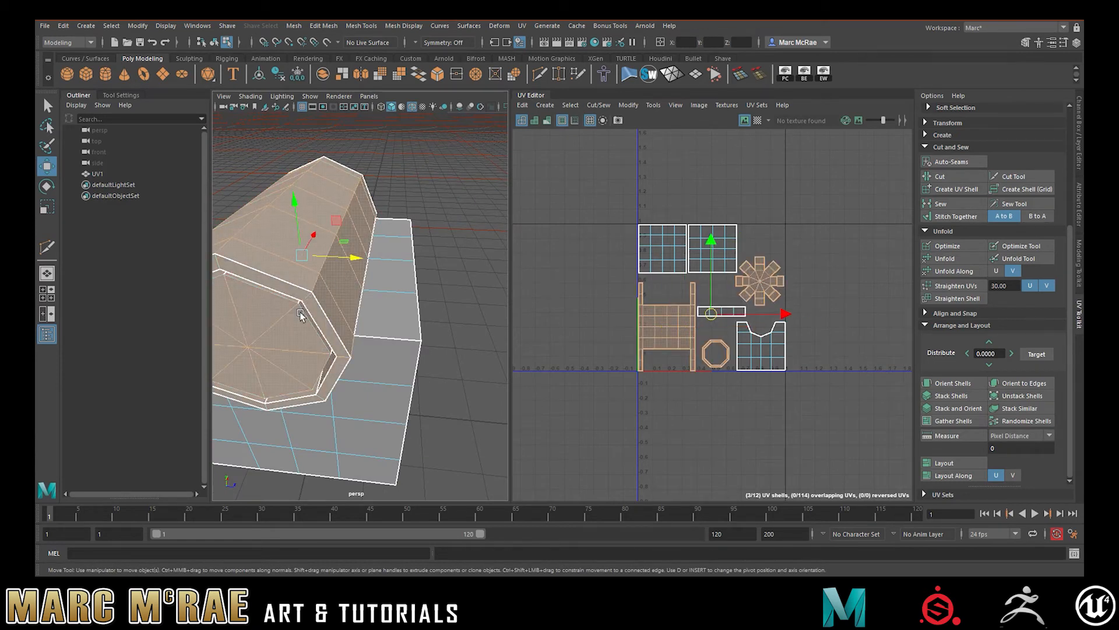
left_click_drag(368, 306, 308, 278, "alt")
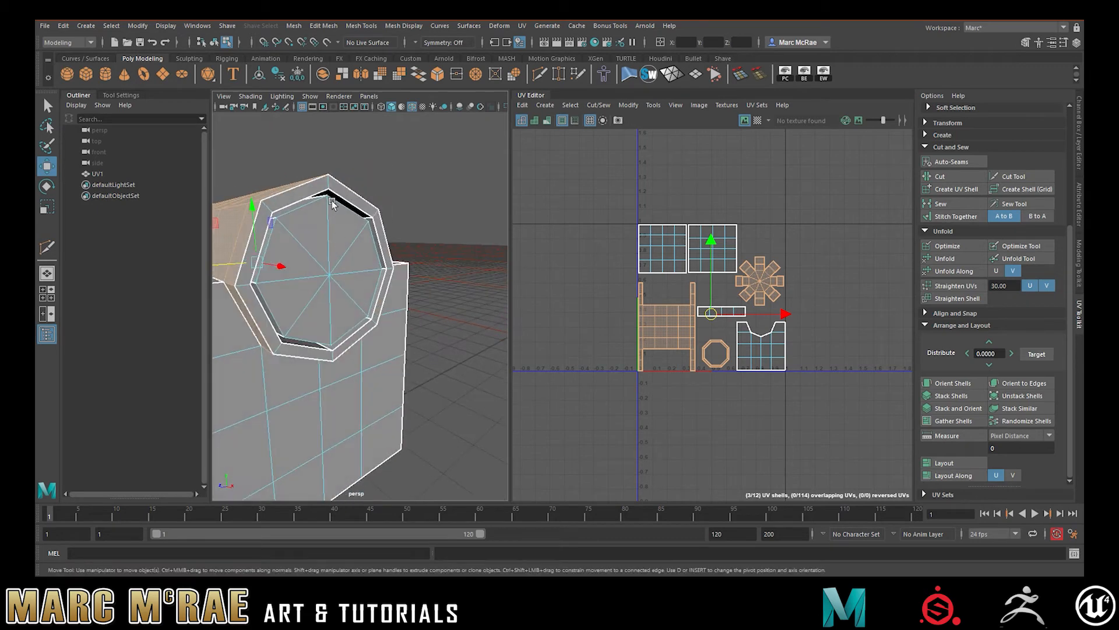
left_click(338, 220, "shift")
left_click_drag(426, 238, 392, 304, "alt")
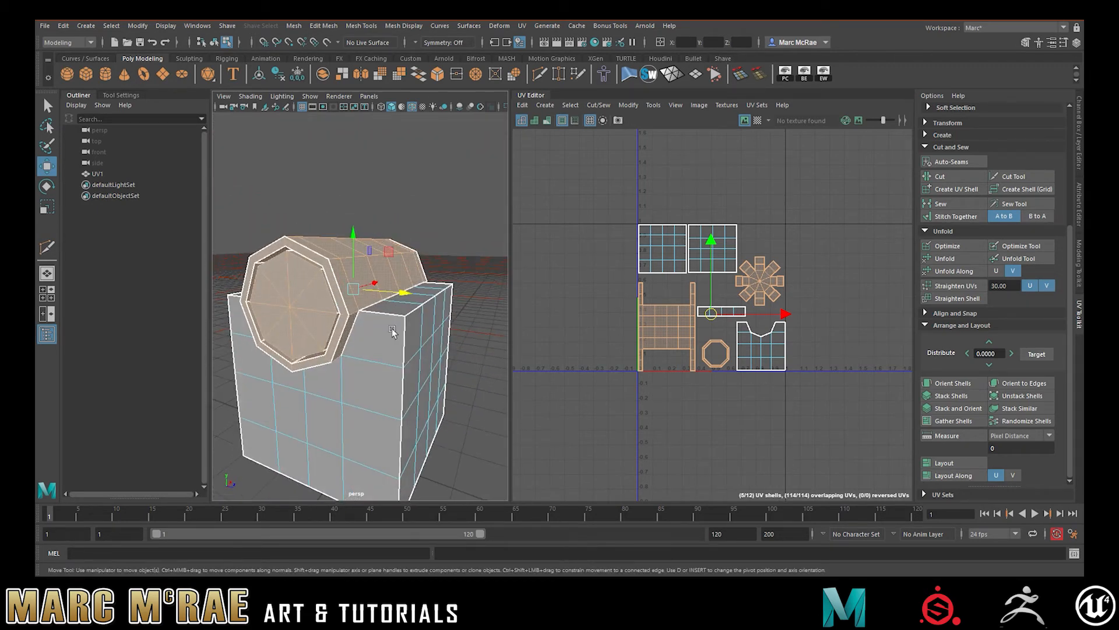
Scale up the selected lid shells relative to the chest body shells
scroll(742, 267, "down", 2)
left_click(705, 279)
key("g")
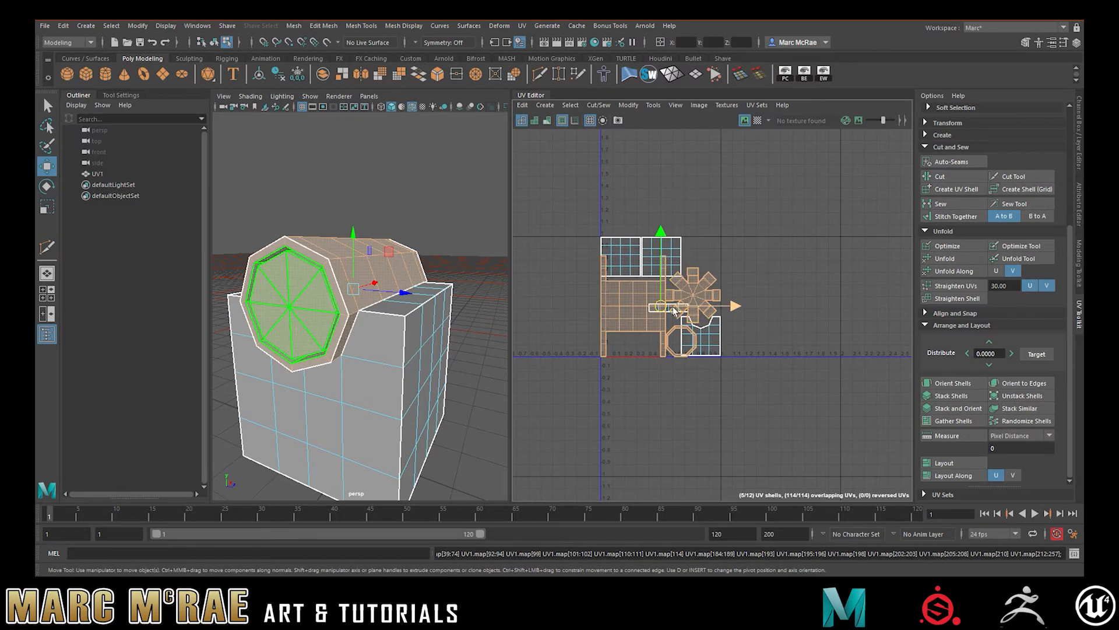
Move the selected lid shells outside the UV tile, and separate the stacked strips and notched shells from the square body shells
left_click_drag(672, 300, 782, 247)
left_click_drag(652, 302, 634, 313)
left_click_drag(612, 249, 654, 344)
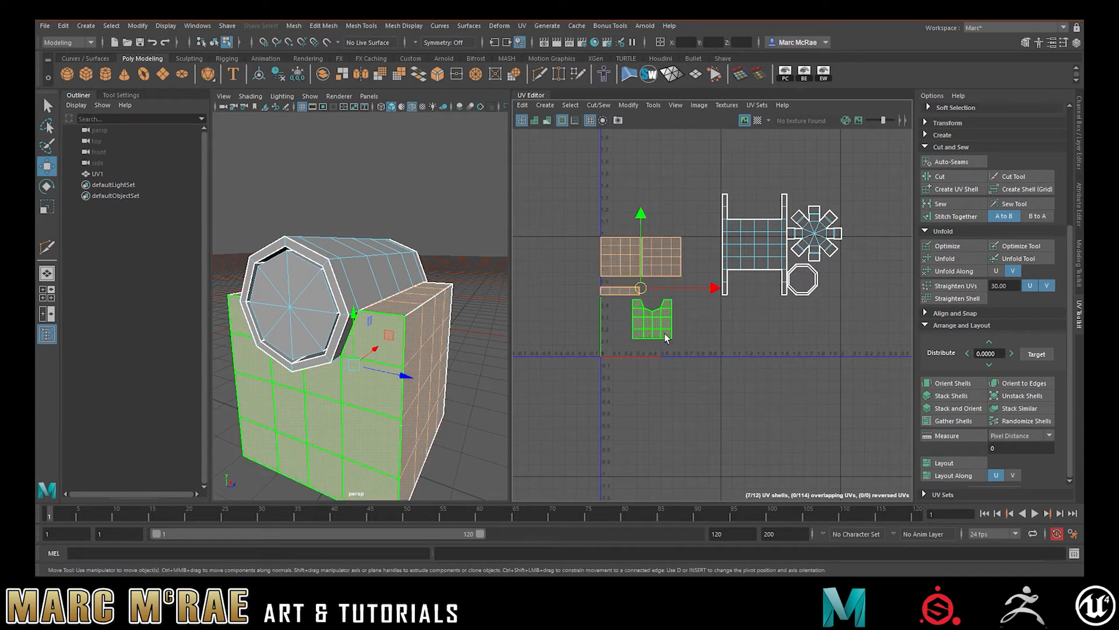
Select the seven chest body shells, pack them with an automatic UV layout, and clear the selection
left_click(686, 288)
left_click_drag(598, 222, 666, 321)
left_click(704, 344)
left_click_drag(581, 200, 660, 323)
key("ctrl+l")
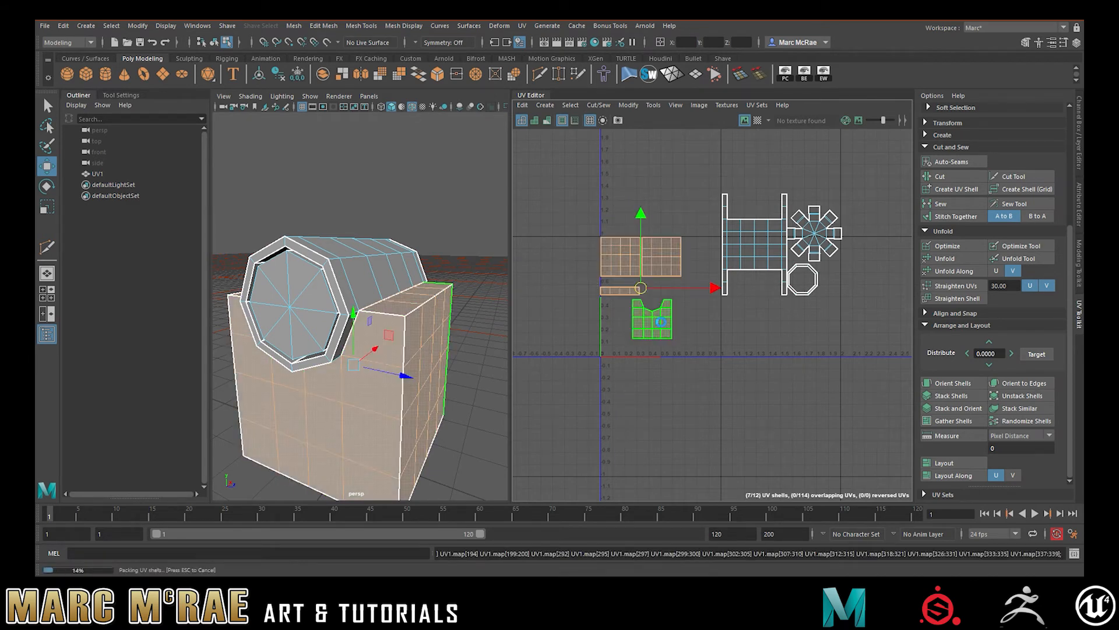
left_click(798, 329)
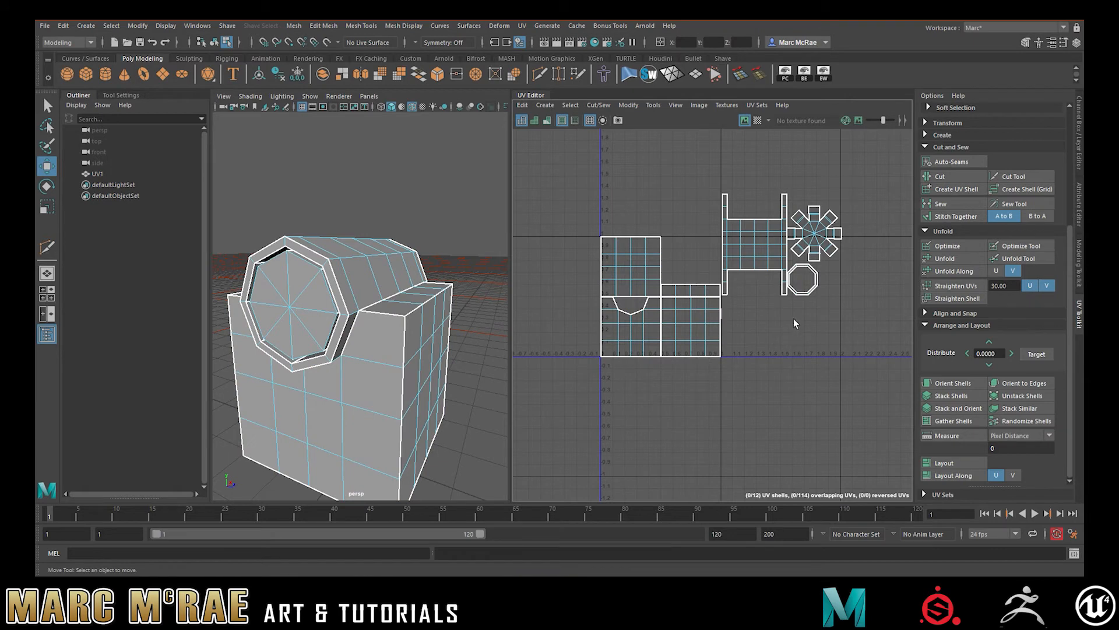
Scale the seven packed body shells down to about half size and align them with the UV tile's origin corner
left_click_drag(778, 175, 841, 316)
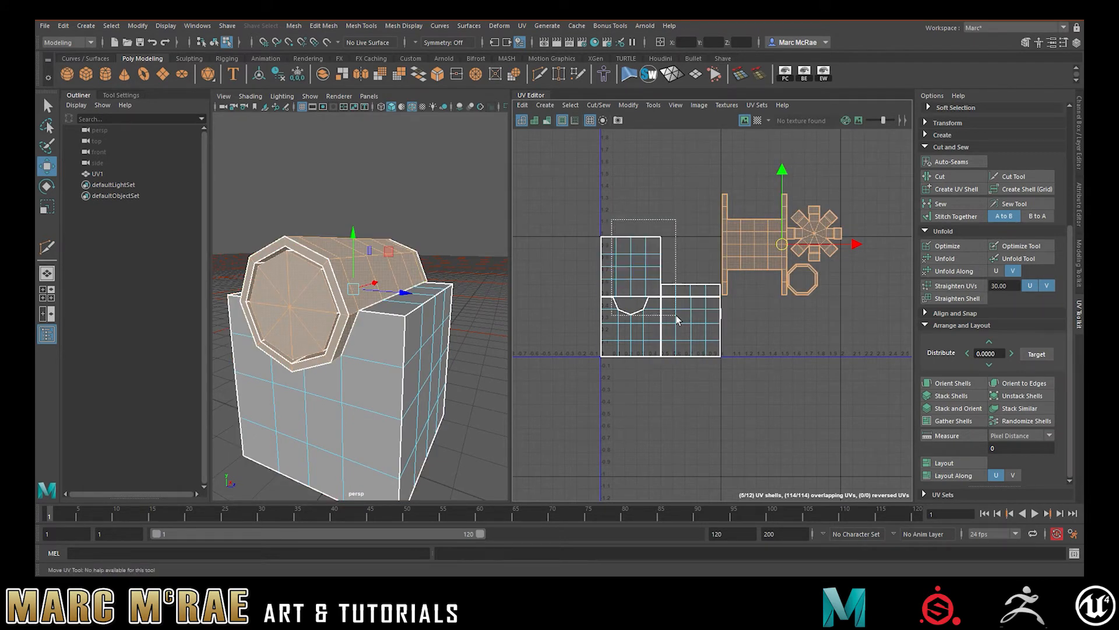
key("ctrl+shift+i")
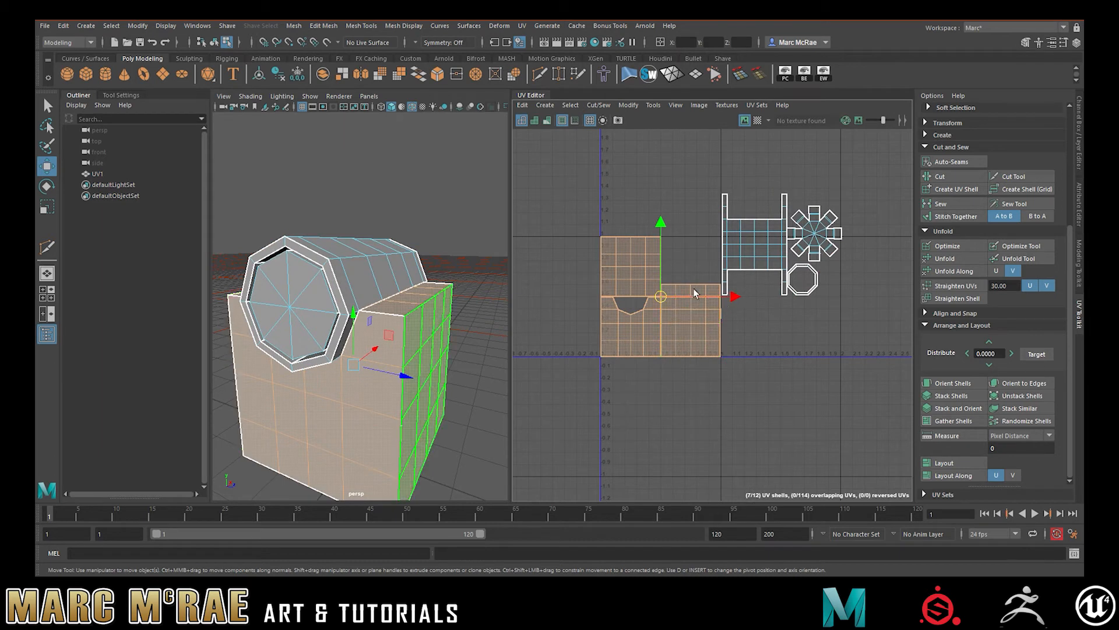
key("r")
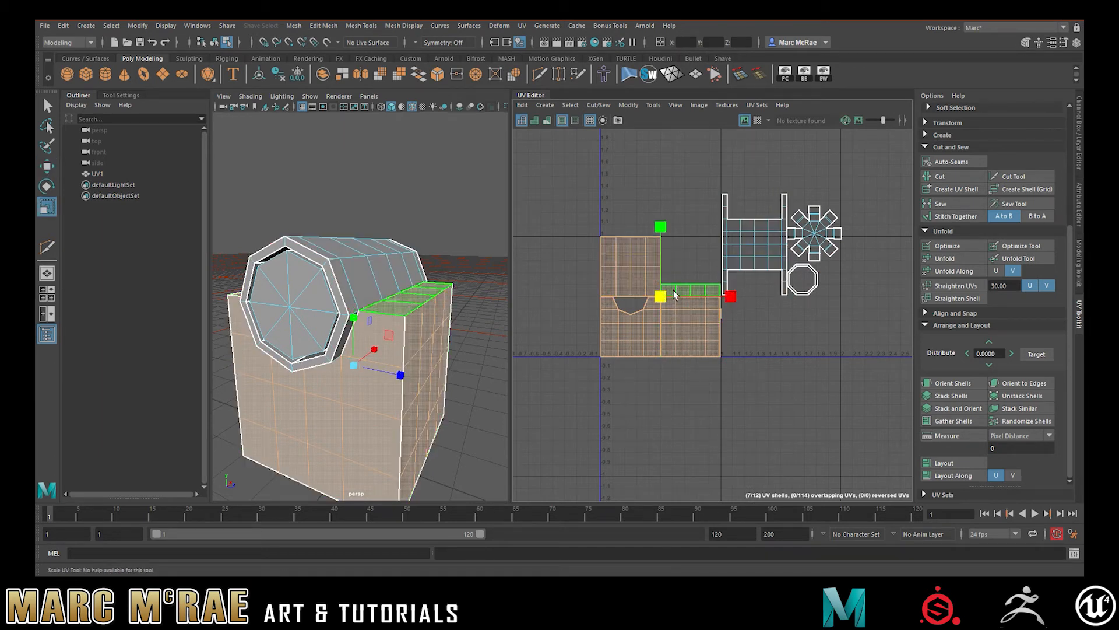
left_click_drag(660, 296, 630, 326)
key("w")
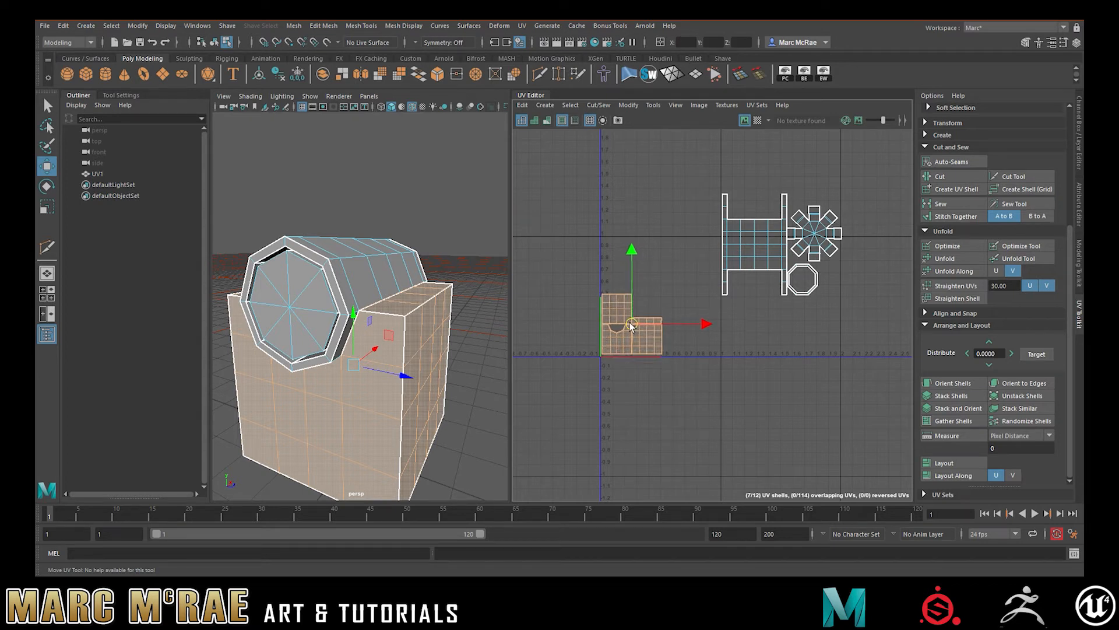
right_click_drag(630, 327, 697, 263, "alt")
left_click_drag(655, 240, 655, 242)
left_click_drag(725, 312, 723, 312)
right_click_drag(780, 270, 739, 220, "alt")
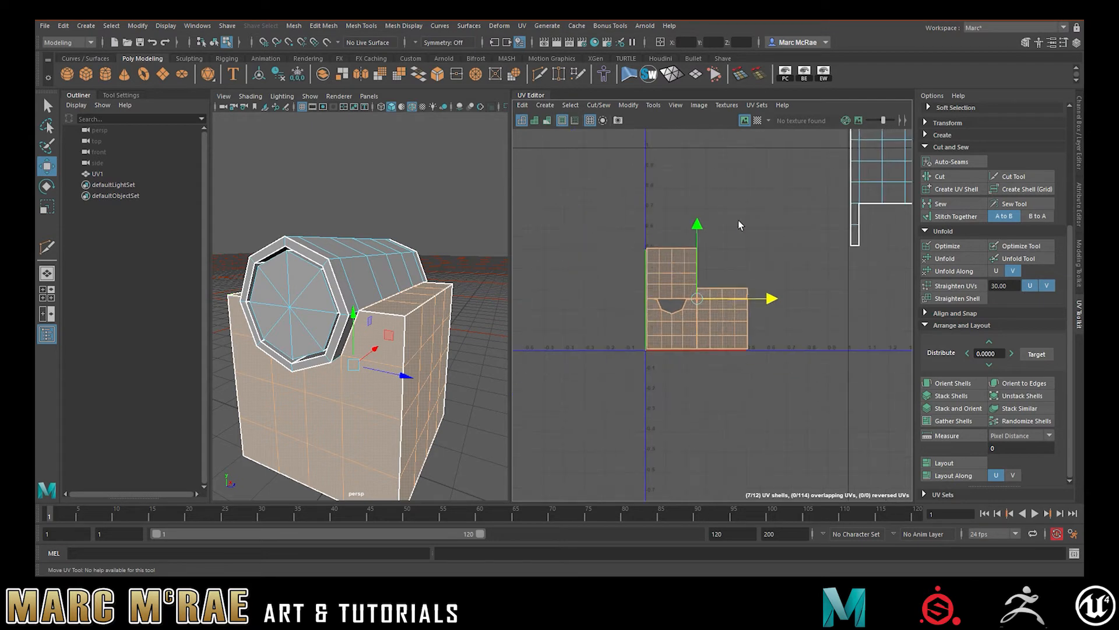
Select the five lid shells, scale them down, and move them back toward the UV tile above the body shells
middle_click_drag(738, 221, 632, 340, "alt")
middle_click_drag(746, 251, 676, 240, "alt")
left_click_drag(688, 193, 866, 358)
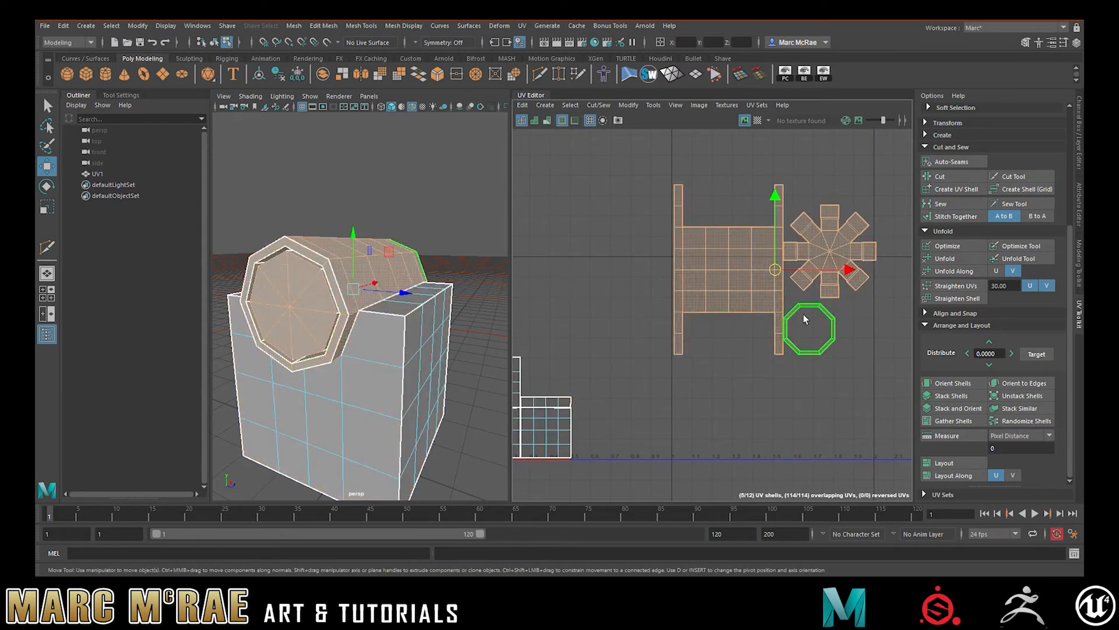
key("r")
left_click_drag(768, 267, 620, 302)
key("w")
middle_click_drag(620, 279, 684, 277, "alt")
right_click_drag(684, 277, 608, 271, "alt")
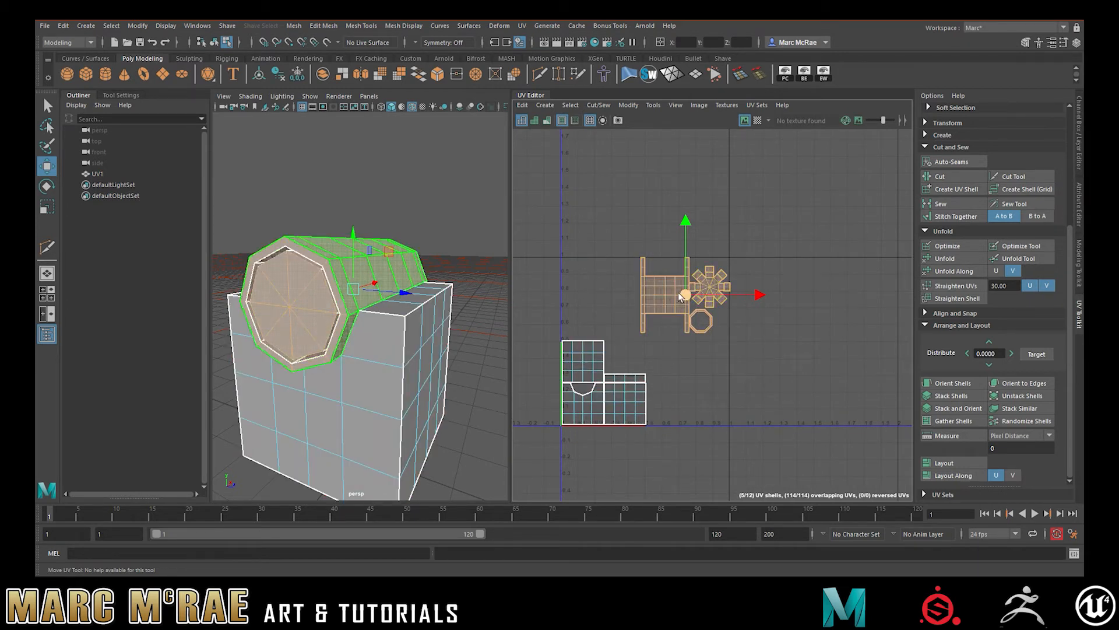
left_click_drag(683, 294, 681, 296)
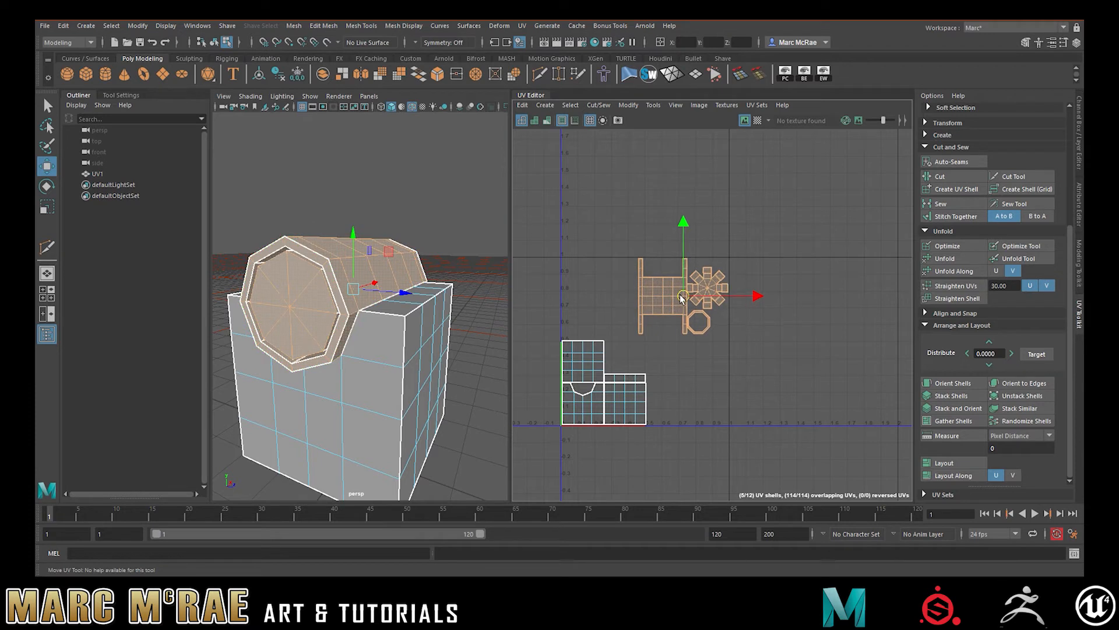
middle_click_drag(795, 313, 794, 311, "alt")
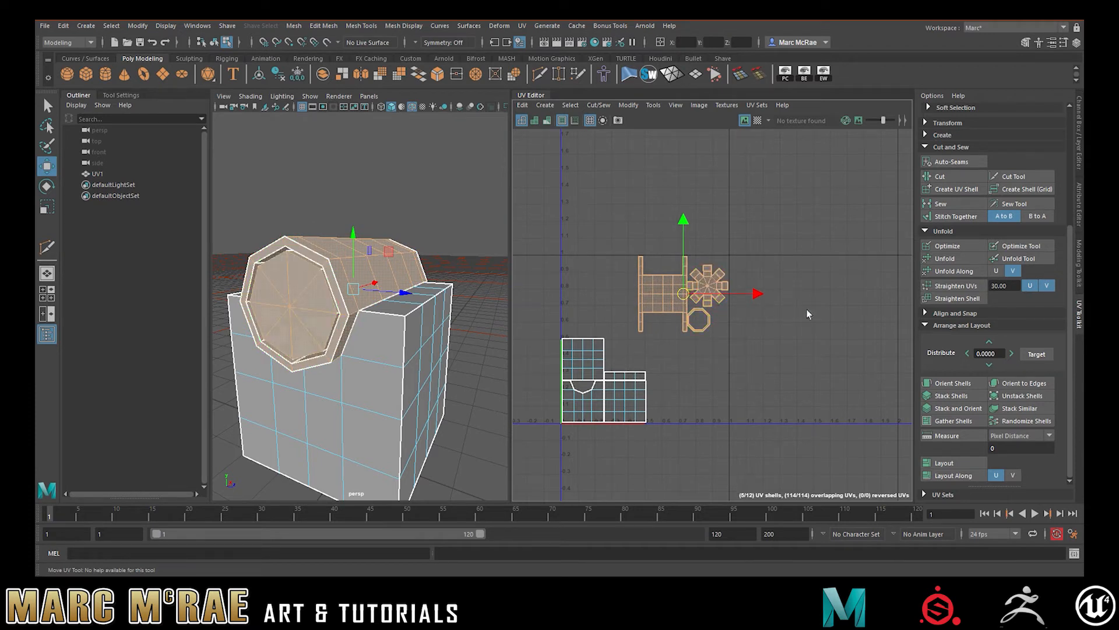
Sample the lid shells' texel density, and set the texel density of both the lid and chest body shells to 19
left_click(926, 123)
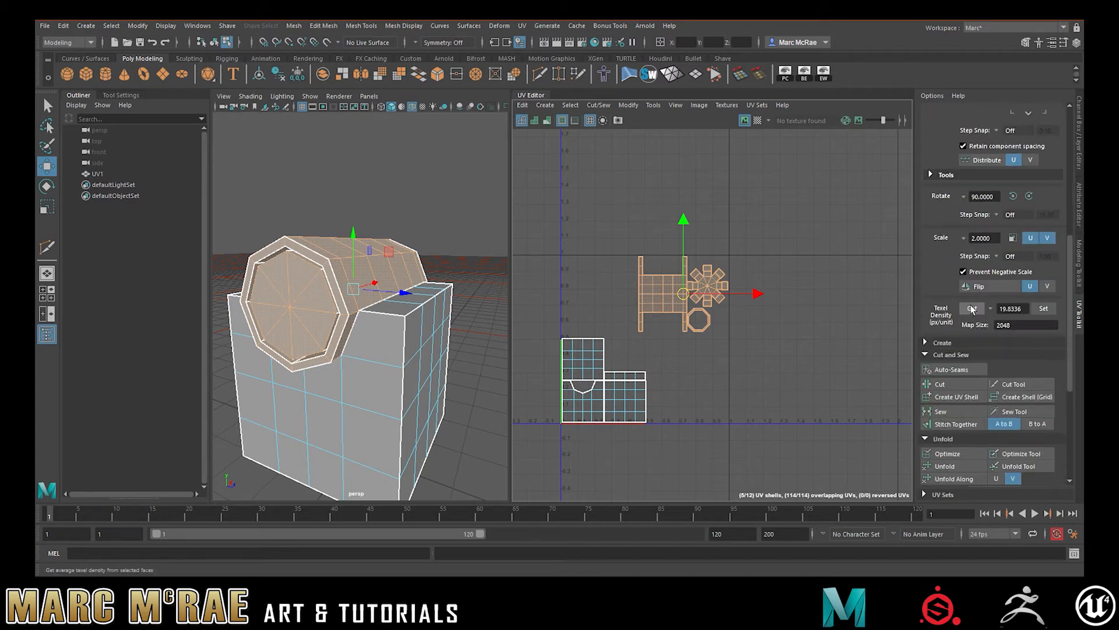
left_click(973, 309)
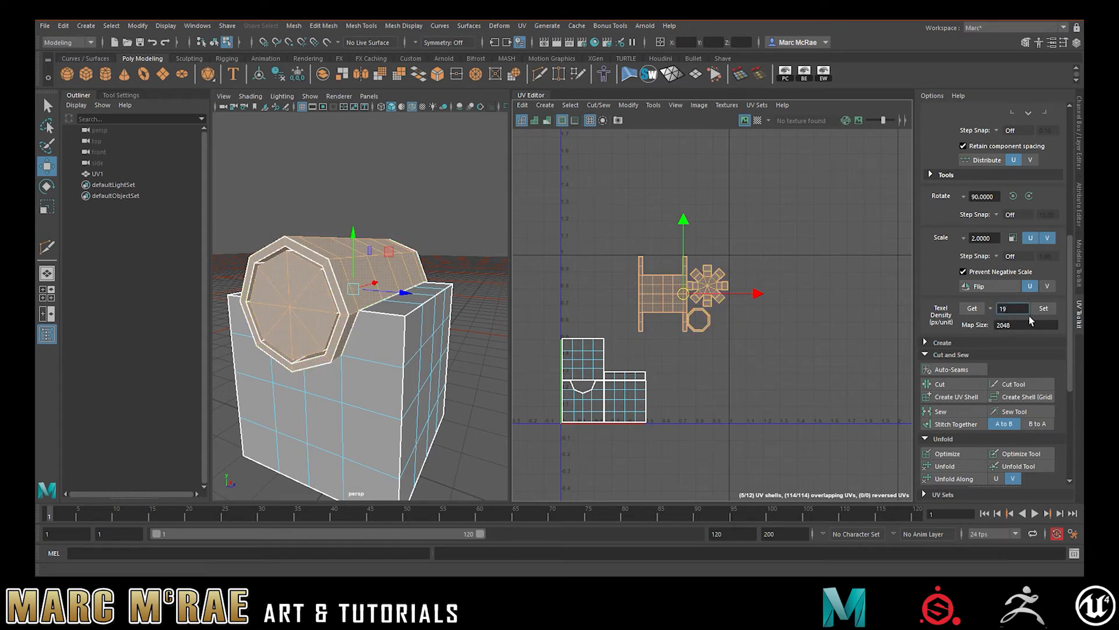
left_click(1044, 308)
left_click_drag(547, 324, 637, 428)
left_click(1044, 309)
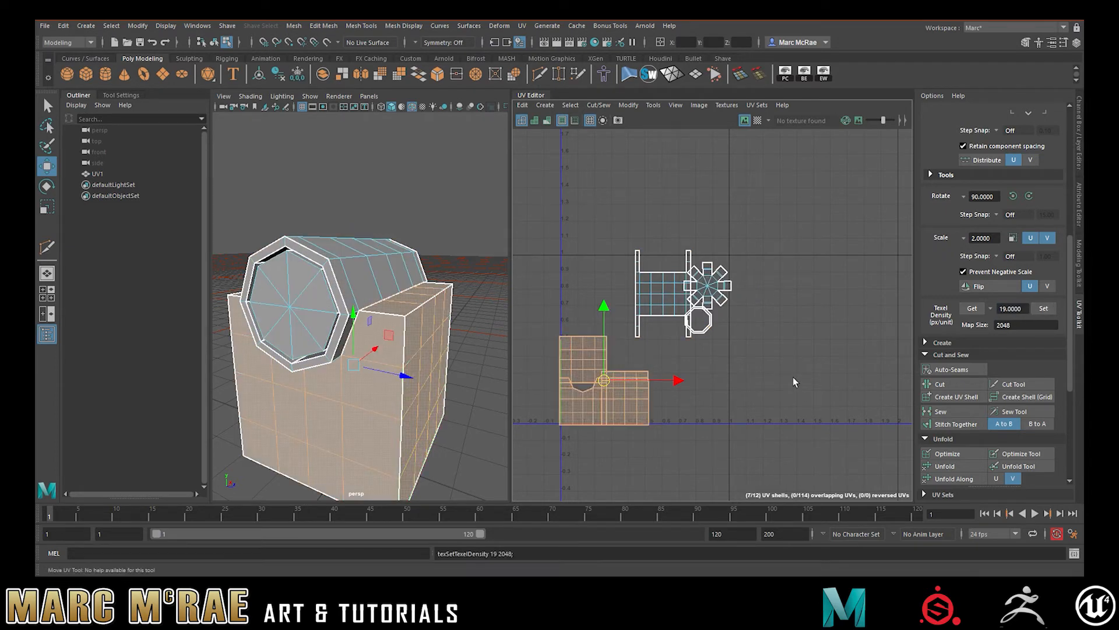
left_click(711, 369)
Raise the overlapping square shell above the notched shells, and place the stacked strips beside its lower edge
middle_click_drag(650, 385, 697, 366, "alt")
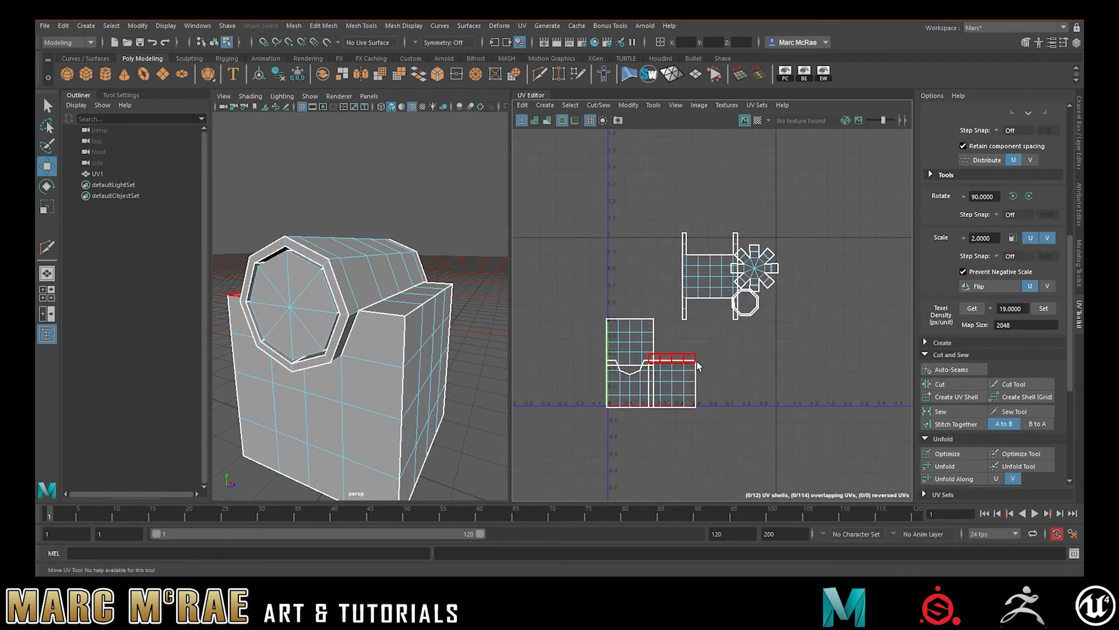
scroll(698, 364, "up", 4)
left_click(610, 330)
left_click_drag(611, 331, 613, 305)
left_click(650, 355)
left_click_drag(657, 354, 685, 357)
key("ctrl+z")
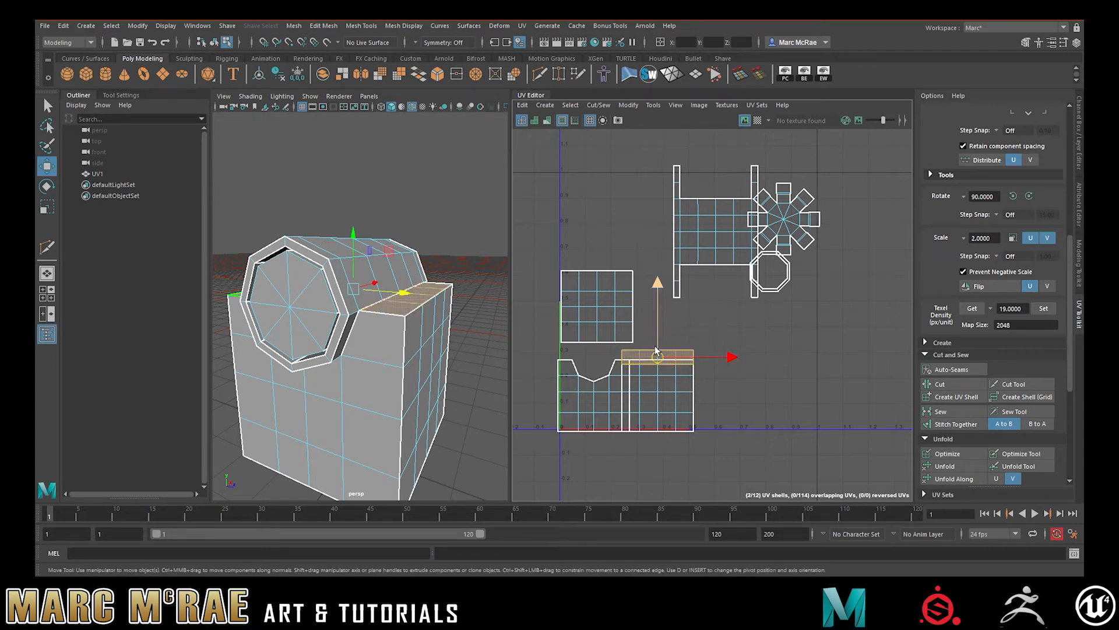
left_click_drag(667, 354, 682, 334)
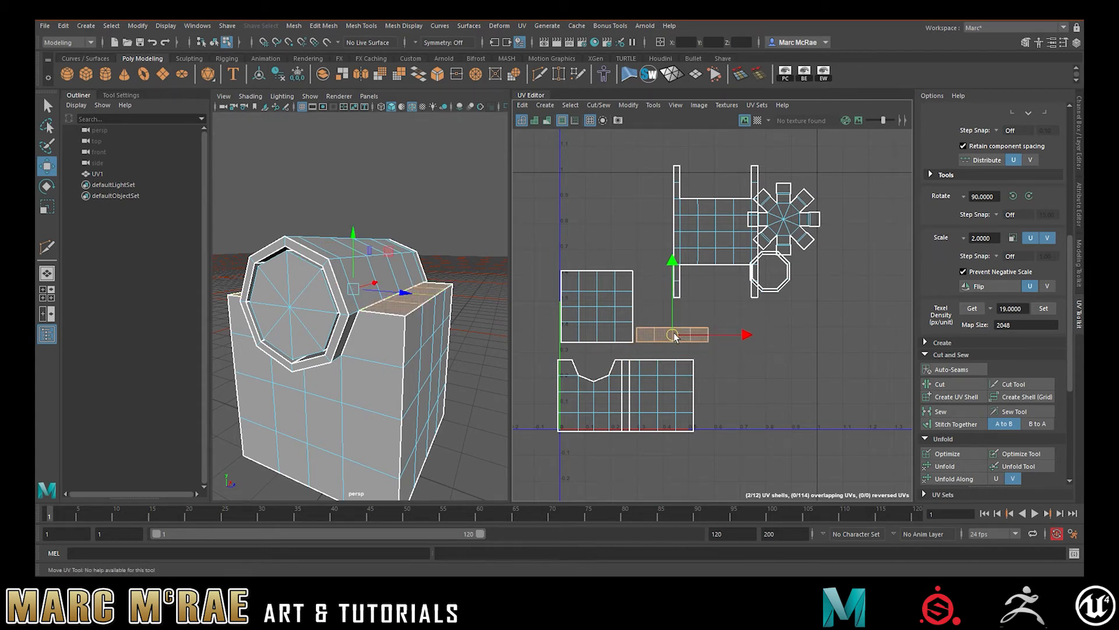
Move the stacked square side shells below the strips, and align the notched shells beside them inside the UV tile
left_click(671, 391)
left_click_drag(659, 400, 674, 396)
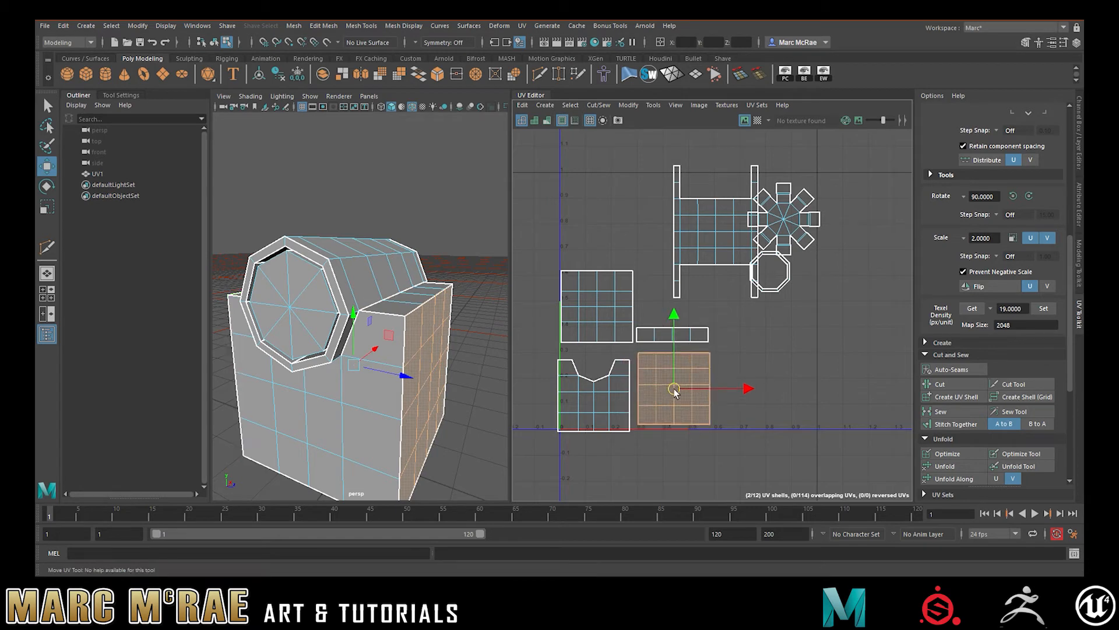
left_click(589, 391)
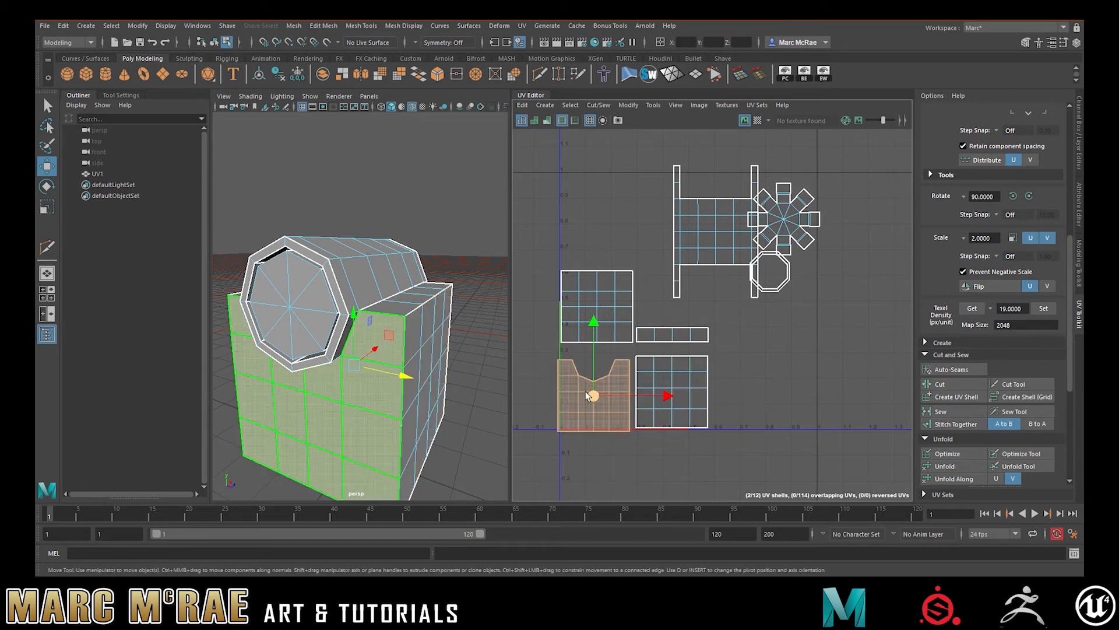
left_click_drag(597, 394, 598, 394)
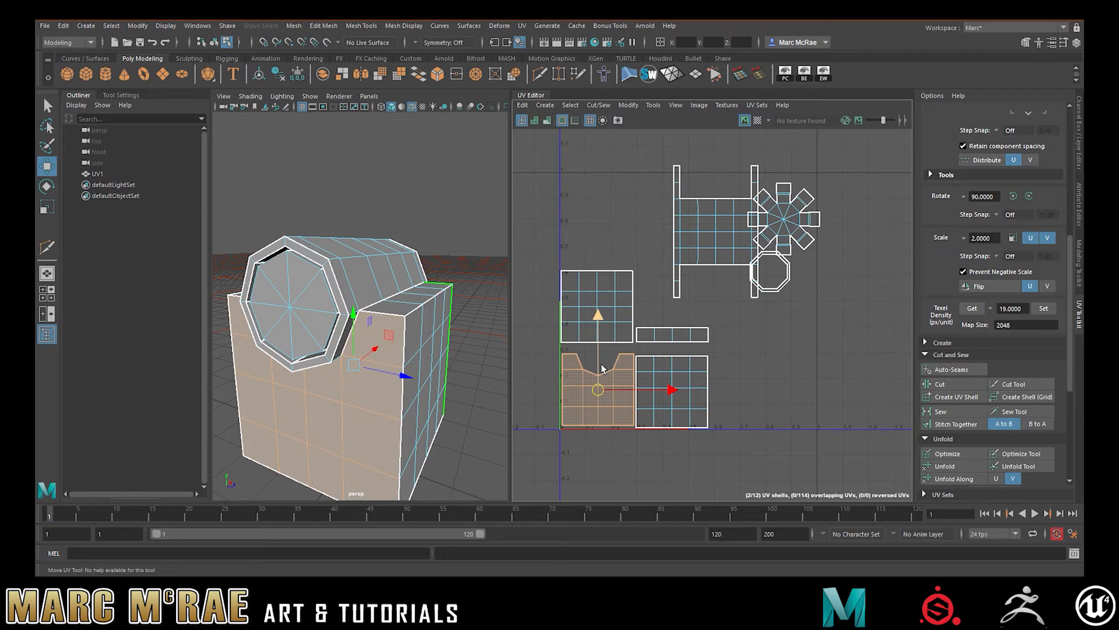
left_click_drag(597, 312, 596, 317)
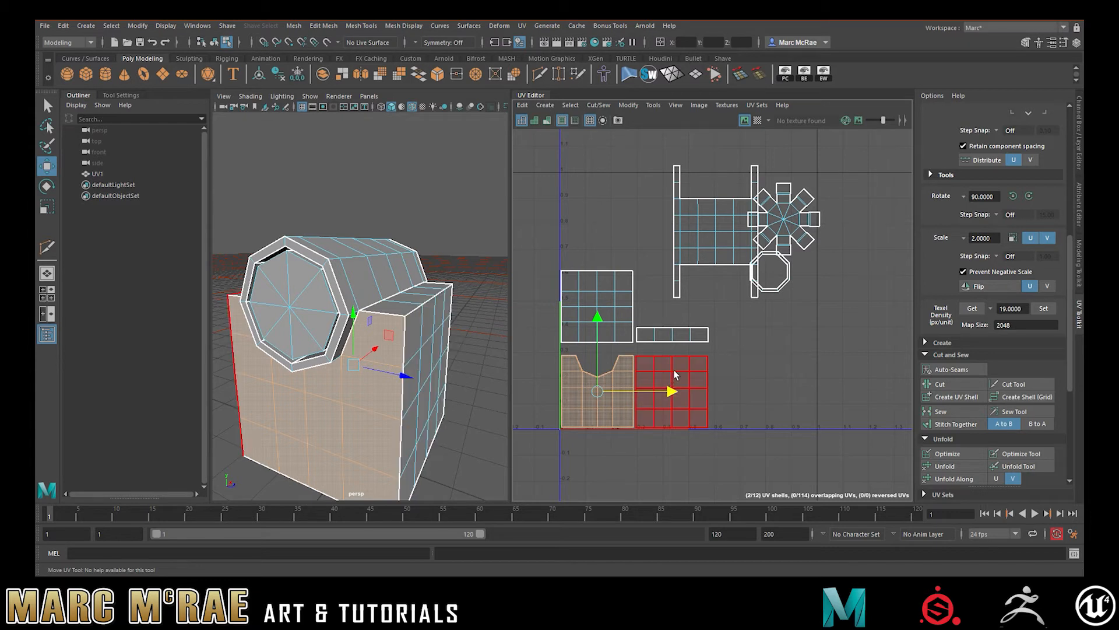
Move the H-shaped lid wrap above the strips, the gear-shaped shells beside it, and the octagonal rings below the gear shape
left_click(712, 232)
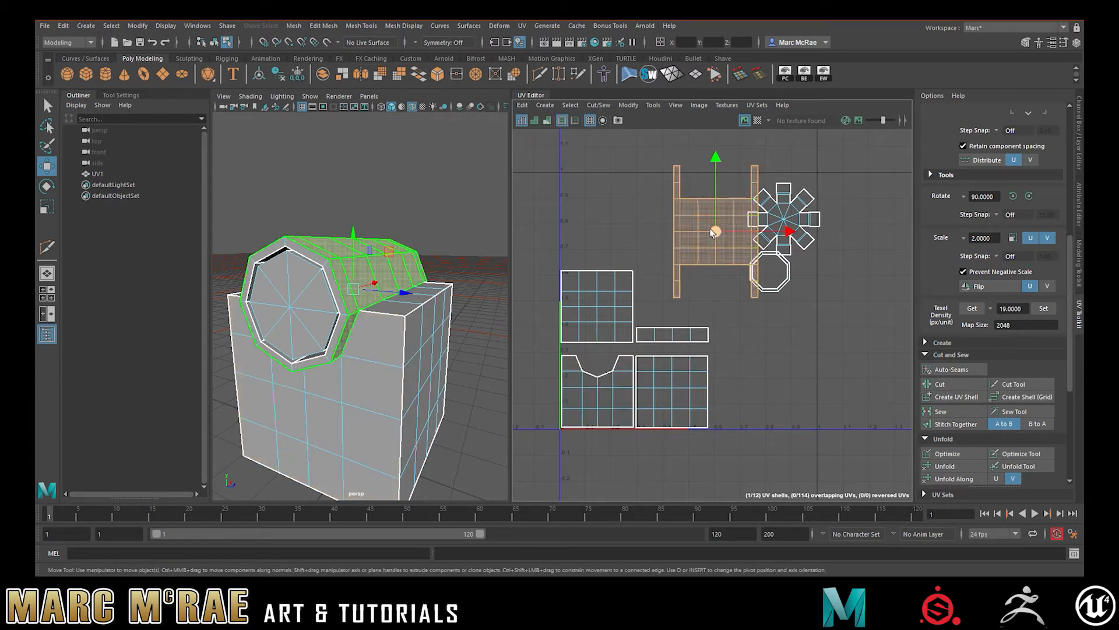
left_click_drag(716, 231, 684, 241)
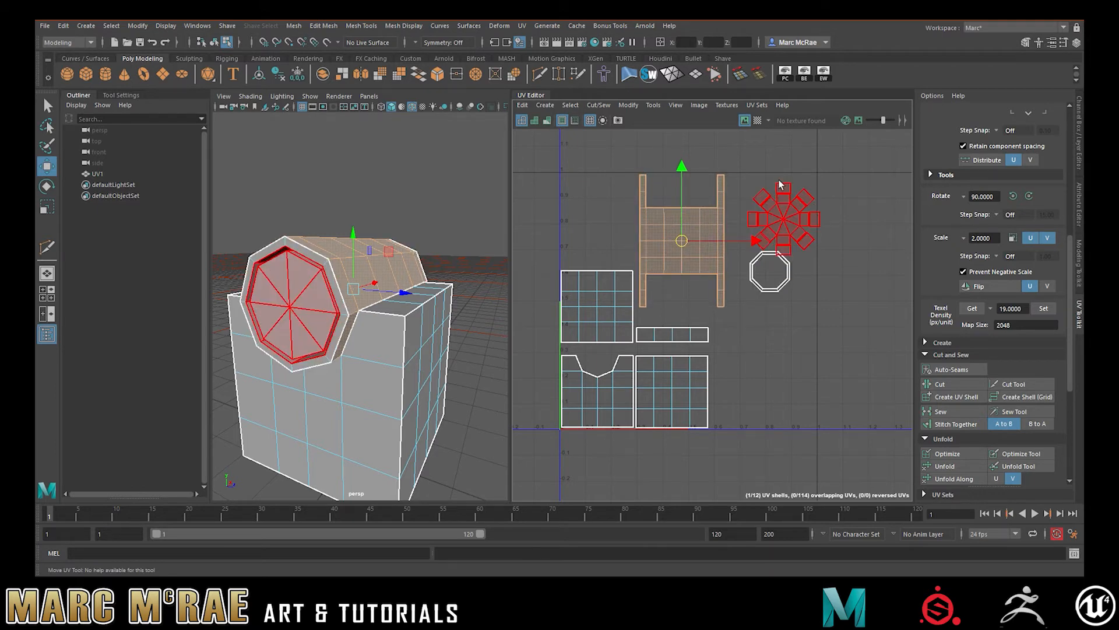
left_click(797, 212)
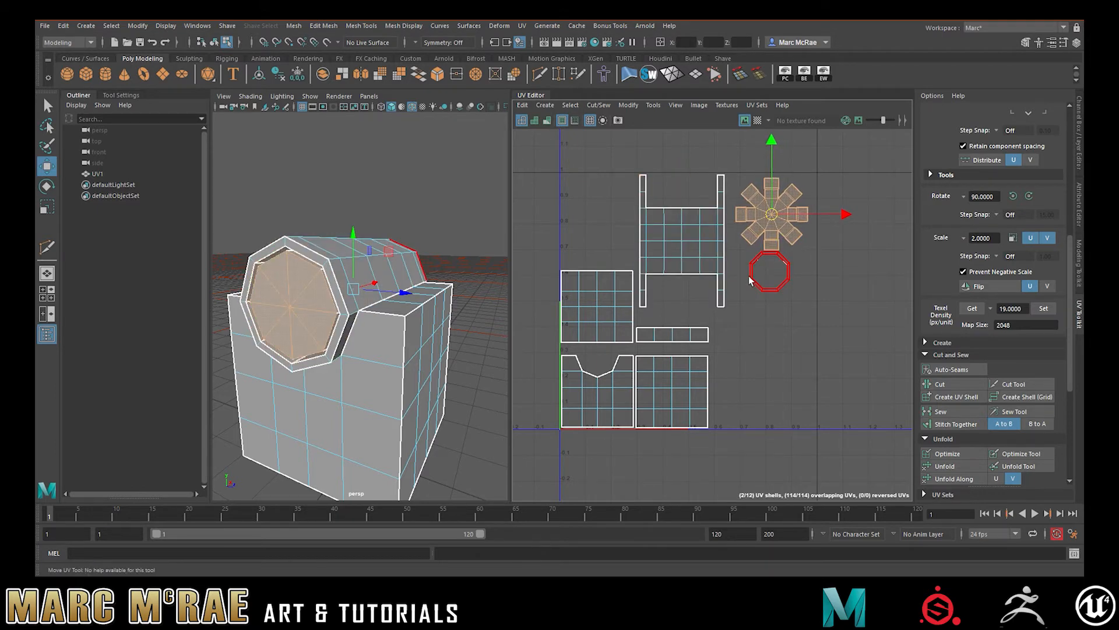
left_click(771, 289)
left_click_drag(772, 272, 777, 280)
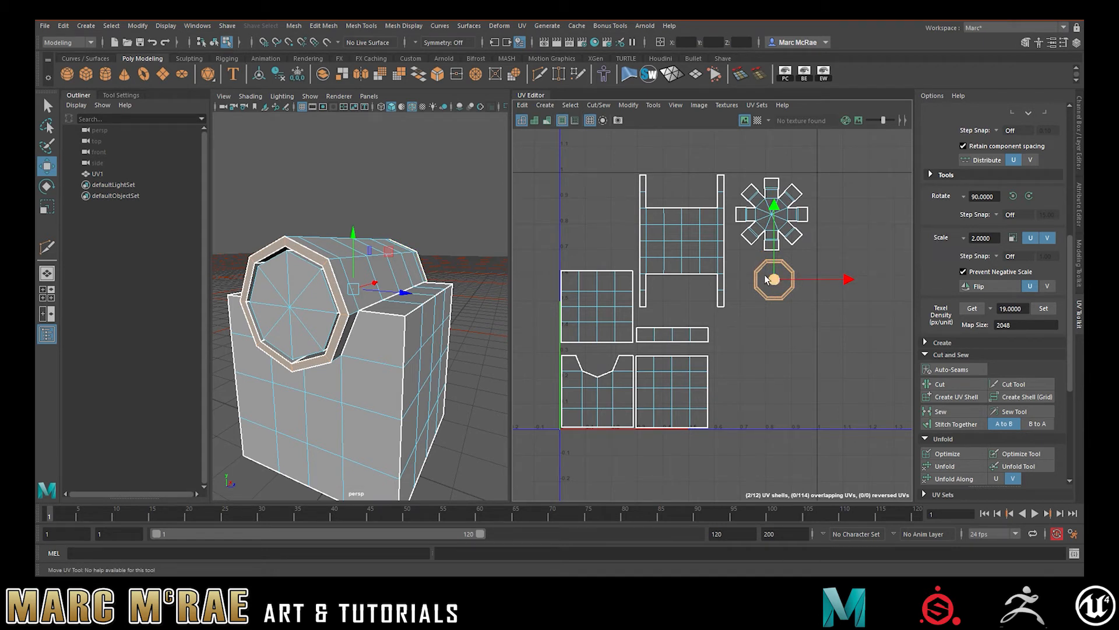
left_click_drag(788, 290, 792, 293)
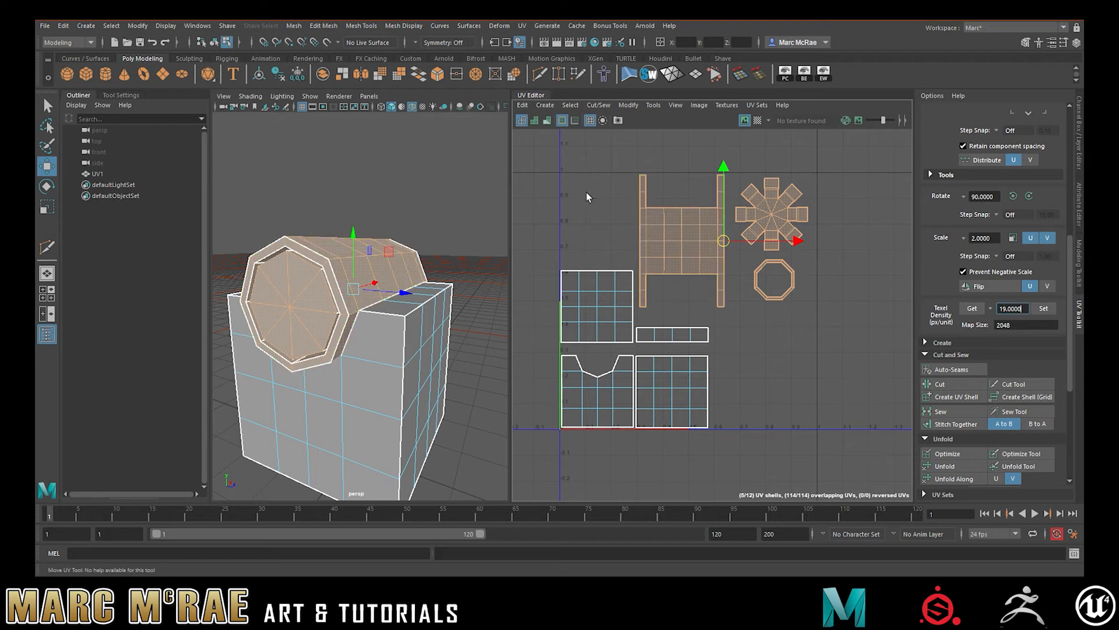
Select all twelve UV shells and pack them together with an automatic UV layout
left_click_drag(576, 166, 819, 423)
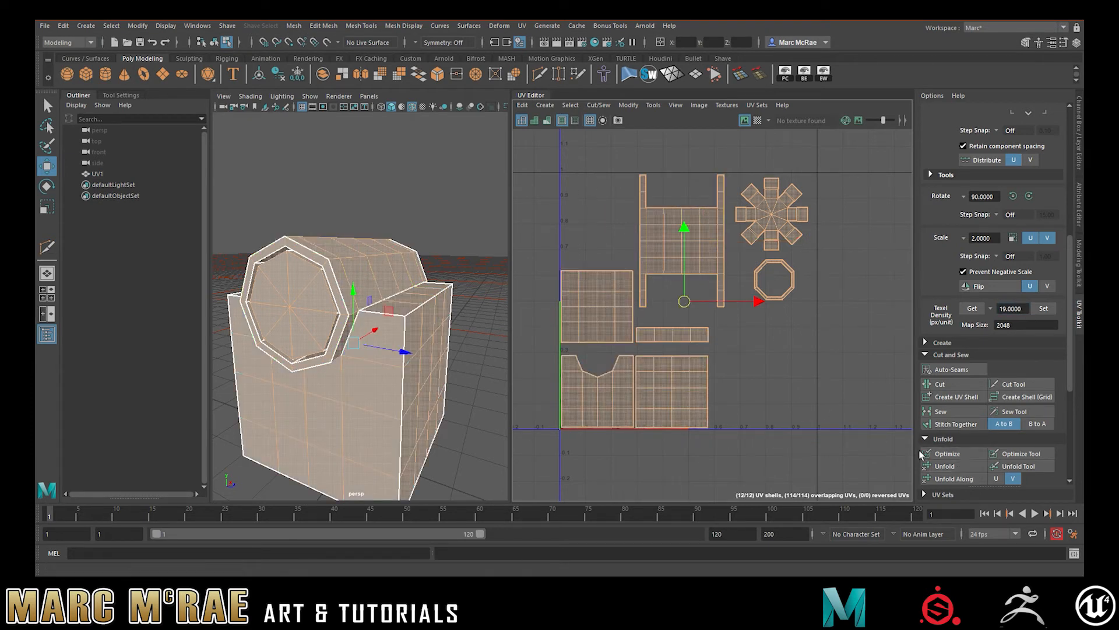
left_click(772, 369)
left_click_drag(570, 166, 831, 404)
key("ctrl+l")
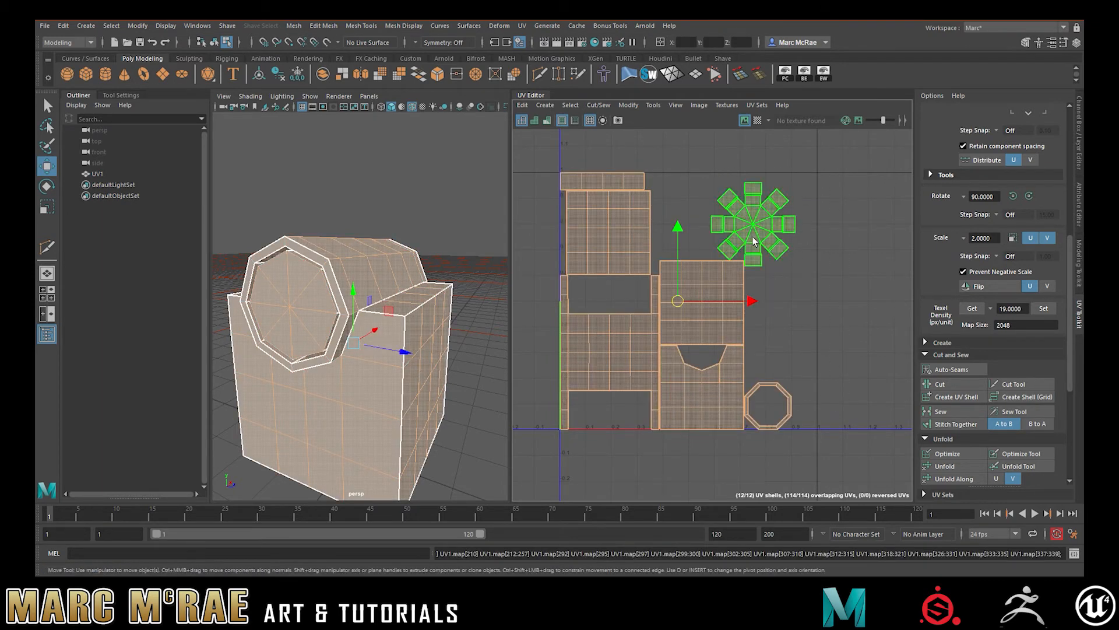
Sample the texel density of the stacked gear-shaped shells and clear the selection
left_click(781, 266)
left_click(764, 238)
left_click(973, 308)
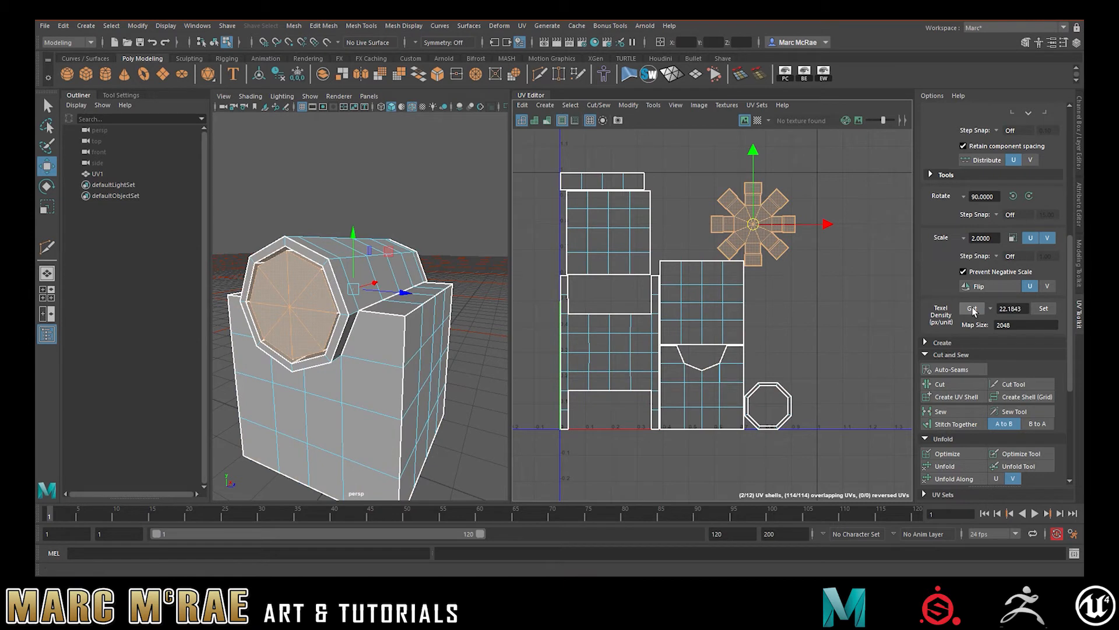
left_click(774, 272)
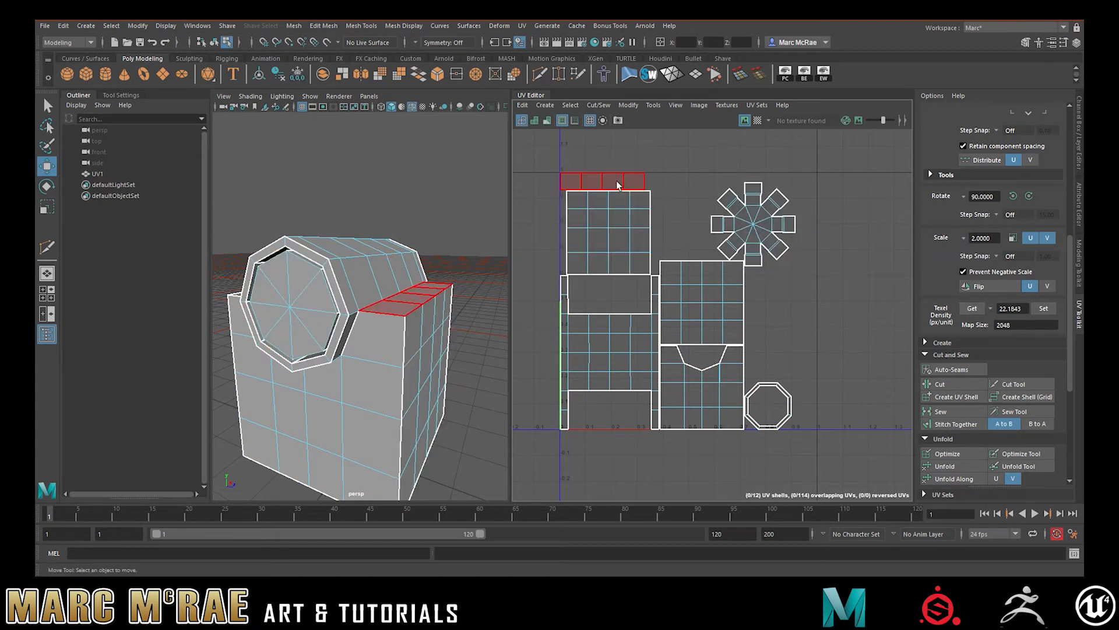
Move the gear-shaped shells and strips past the UV tile's far side, and place the square side shells in its upper origin-side corner
left_click_drag(762, 239, 838, 347)
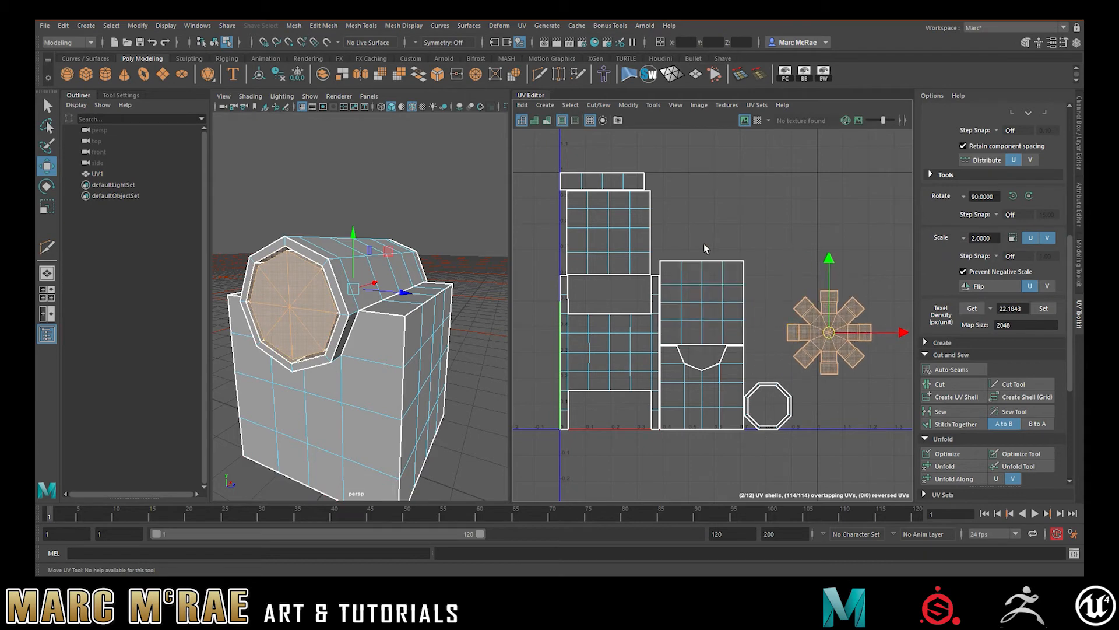
left_click(702, 302)
left_click_drag(577, 147, 852, 263)
left_click_drag(575, 177, 605, 216)
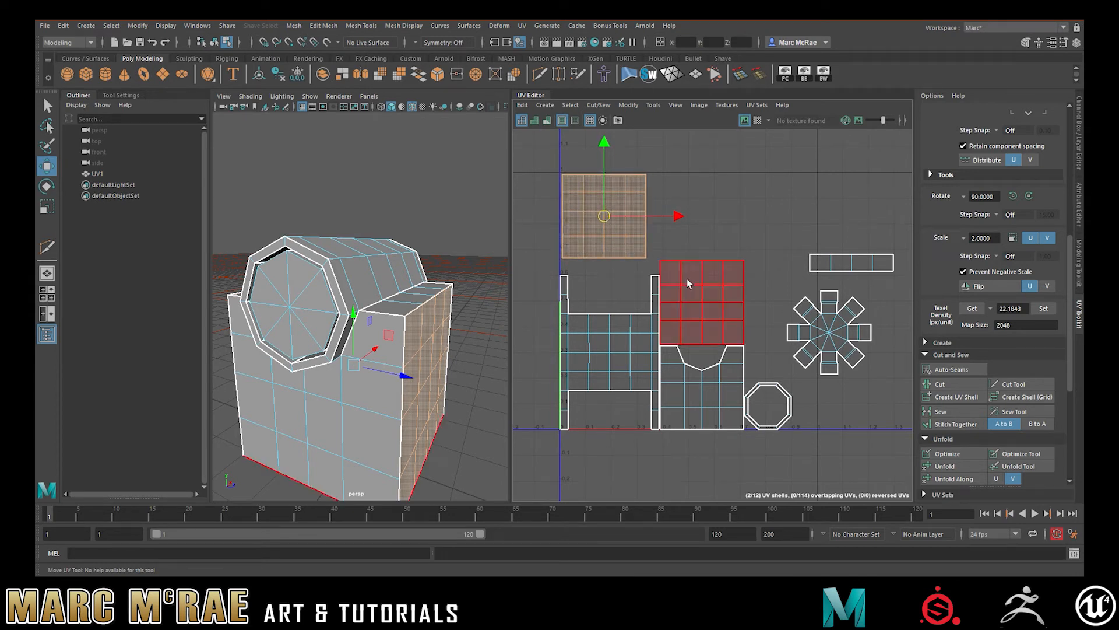
Place the remaining square shell beside the square side shells along the tile's upper edge, and move the notched shells below it
left_click(699, 300)
left_click_drag(704, 308, 693, 223)
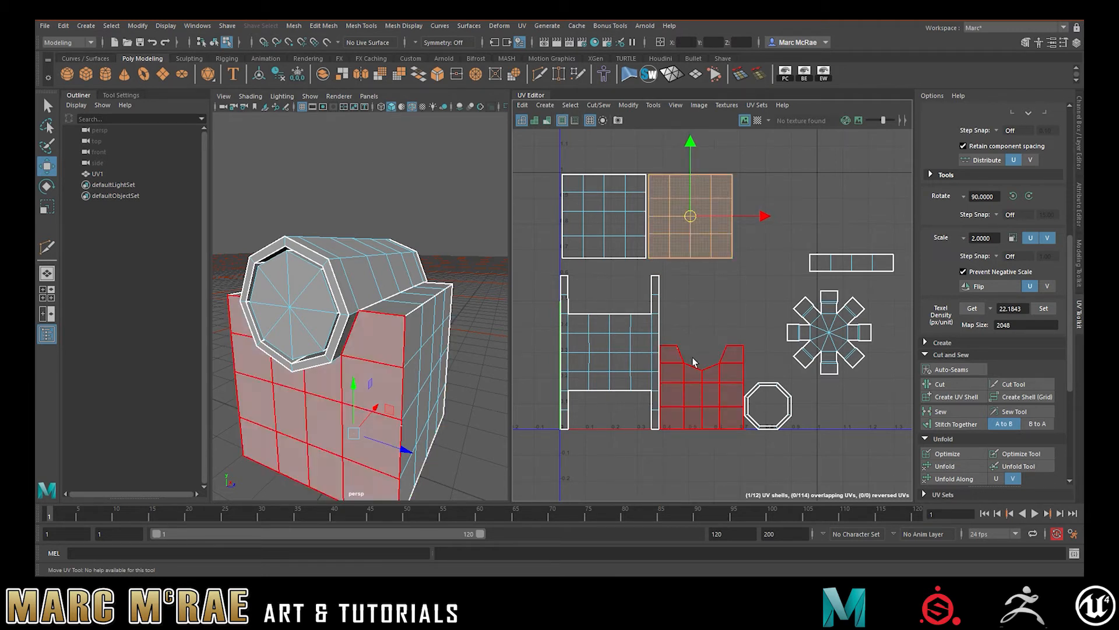
left_click(706, 380)
left_click_drag(705, 382, 720, 309)
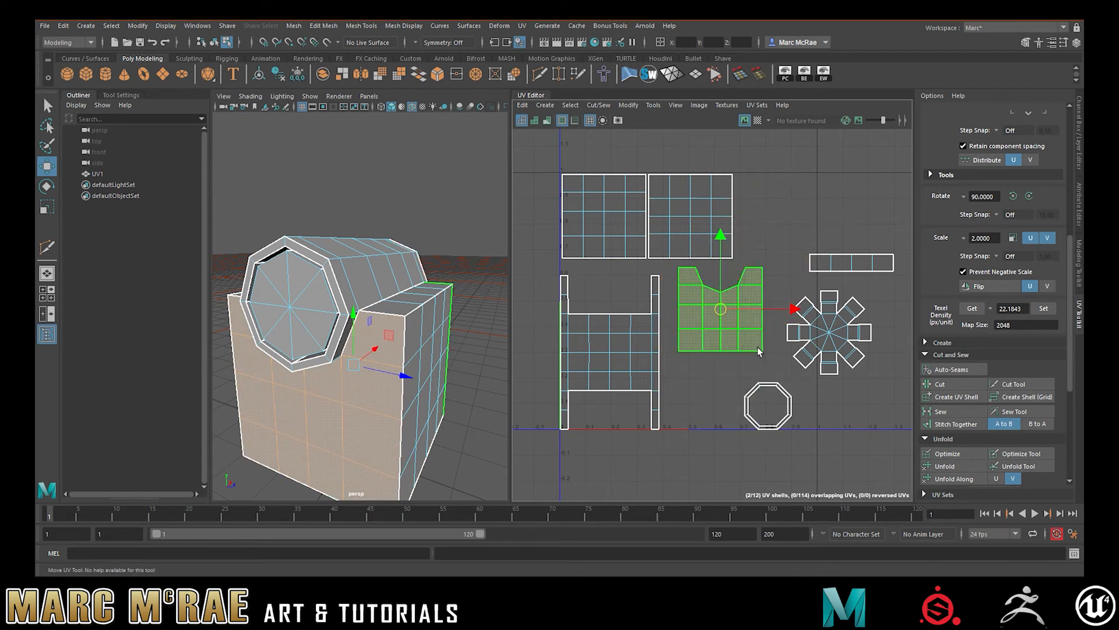
Place the octagonal ring shells in the wide shell's upper gap and the notched shells in the tile's lower far corner
left_click(767, 384)
left_click_drag(768, 405, 609, 286)
left_click(718, 295)
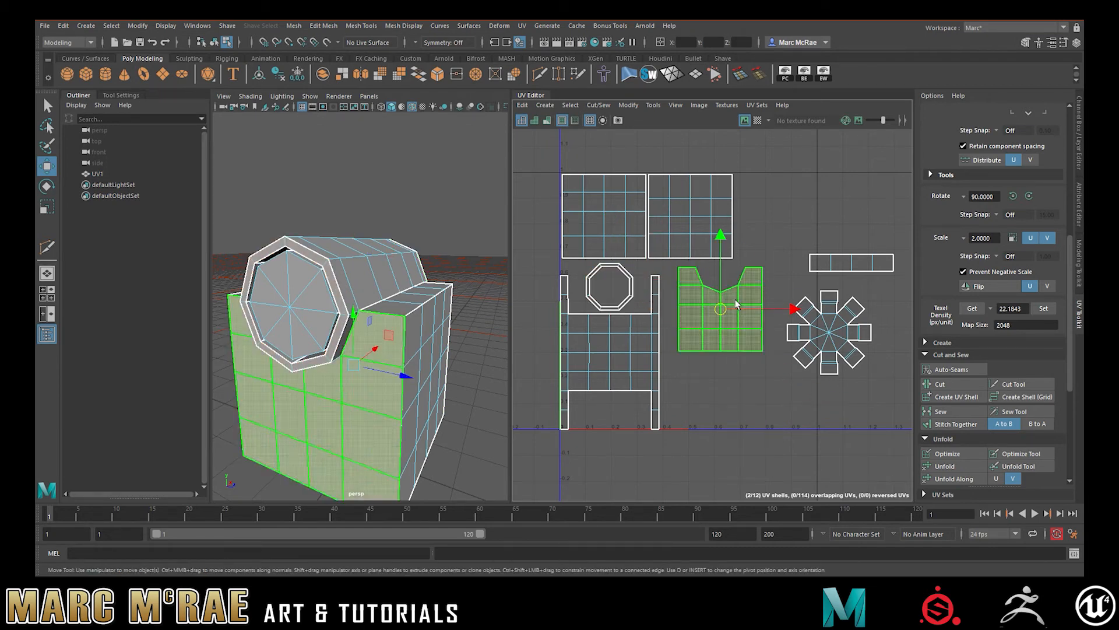
left_click_drag(714, 314, 768, 391)
Move the gear-shaped shells beneath the second square shell and the strip shells beside that square
left_click(852, 332)
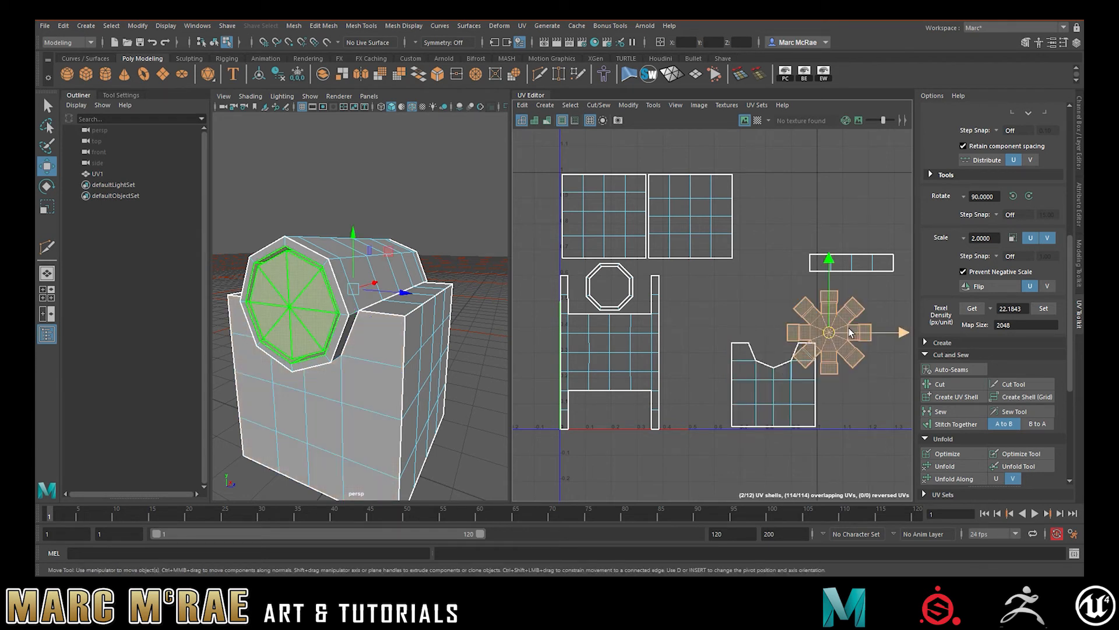
left_click_drag(830, 336, 706, 308)
left_click(852, 262)
left_click_drag(851, 263, 778, 233)
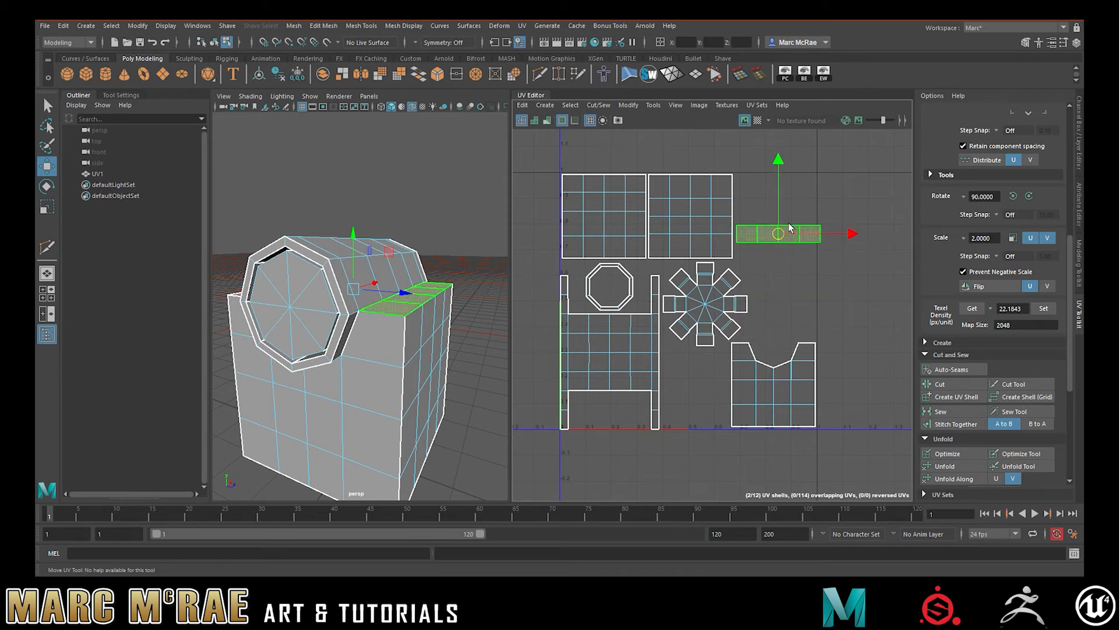
Rotate the strip shells upright and place them in the UV tile's upper far corner
key("e")
left_click_drag(830, 174, 827, 281)
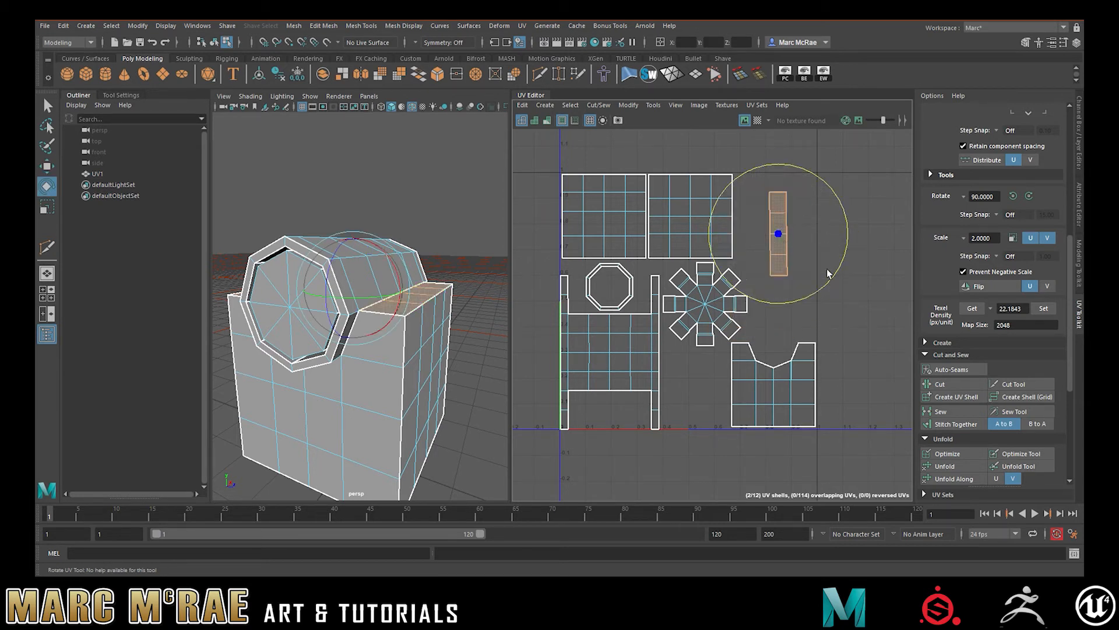
key("w")
left_click_drag(779, 234, 806, 217)
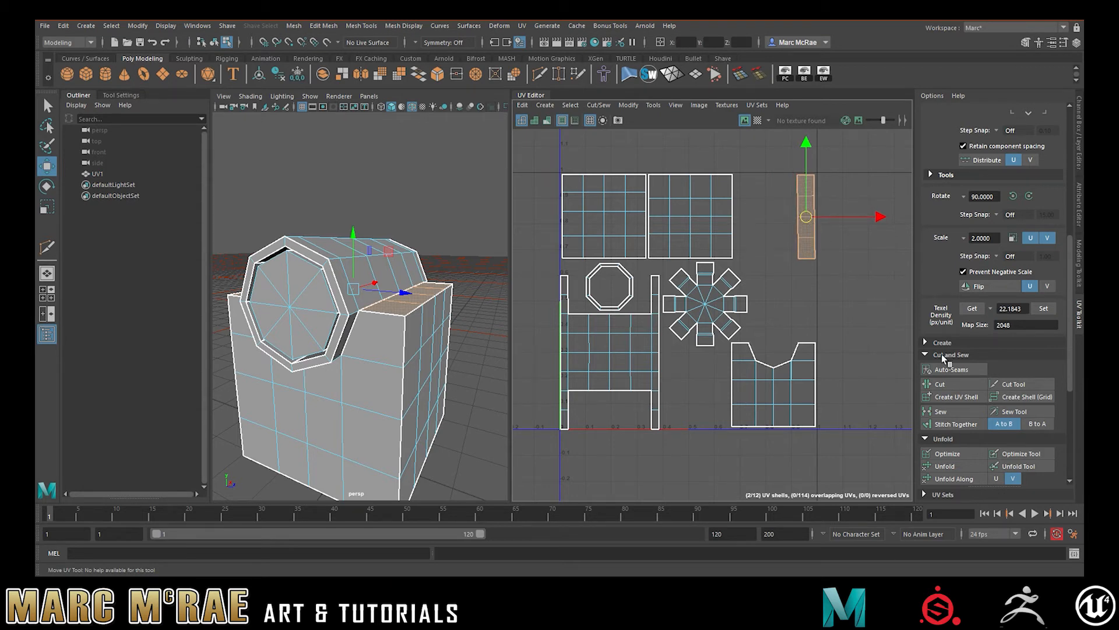
Optimize the upright strip shells and orient them to the UV axes
left_click(947, 453)
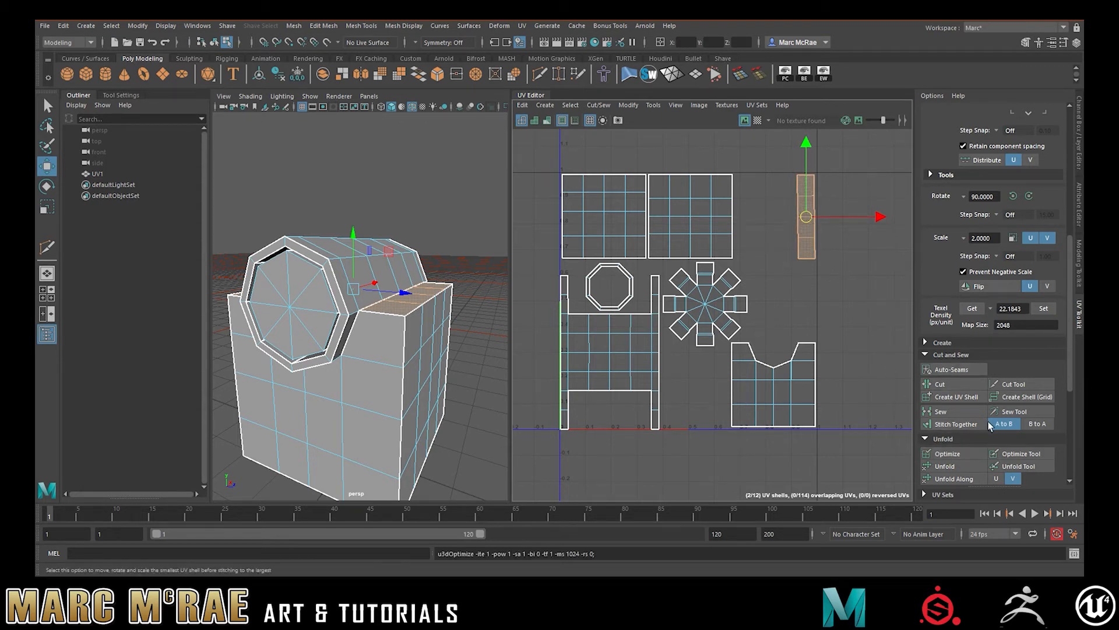
scroll(960, 458, "down", 3)
left_click(953, 458)
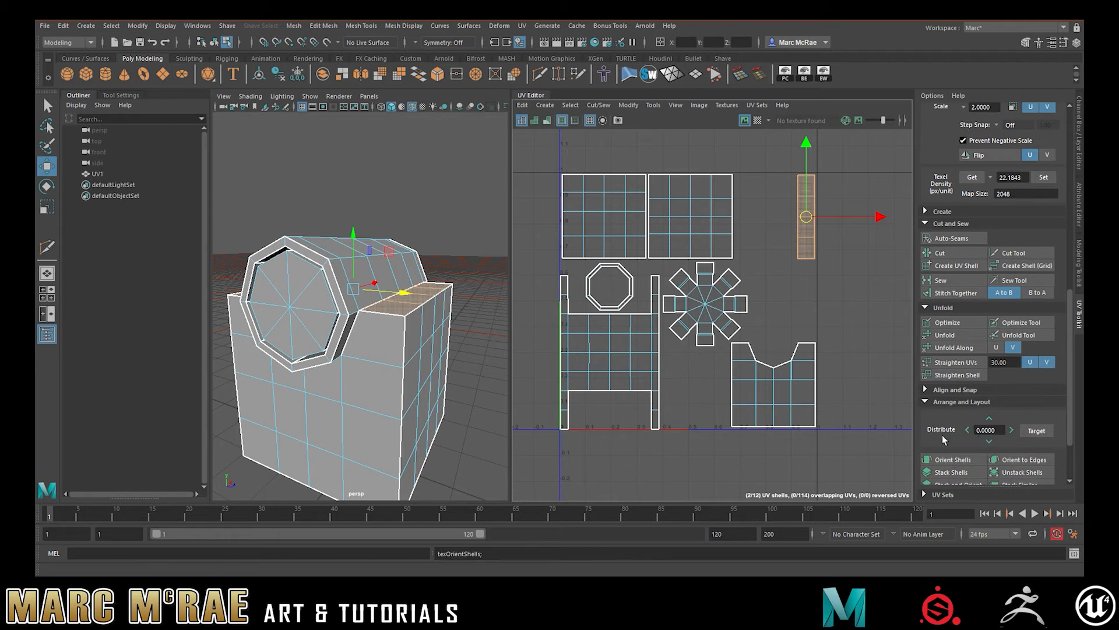
Move the octagonal ring shells between the gear-shaped and notched shells near the tile's far edge, and clear the selection
left_click(590, 277)
left_click_drag(649, 294, 826, 311)
left_click(771, 220)
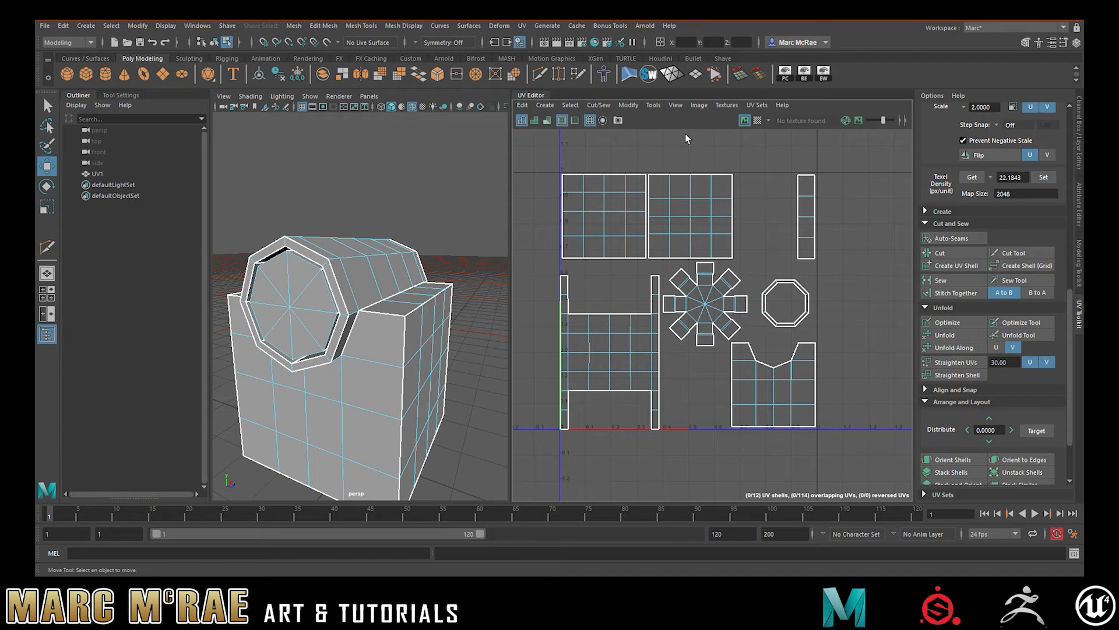
Rotate the second square shell, straighten it with Orient Shells, and clear the selection
left_click(716, 193)
key("e")
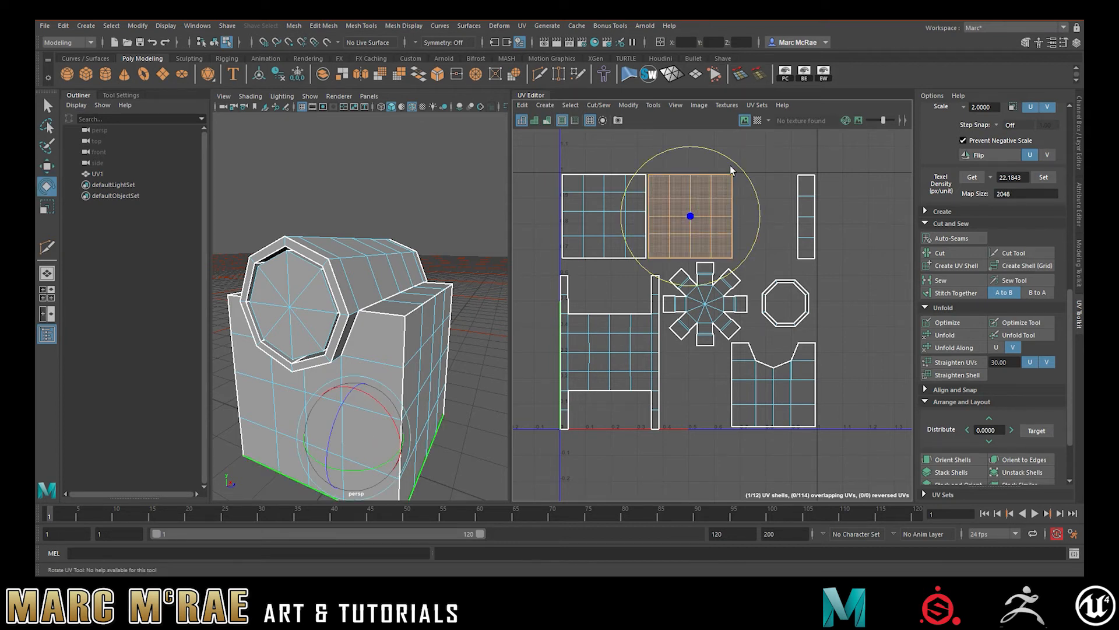
left_click_drag(730, 165, 747, 271)
left_click(951, 459)
left_click(759, 158)
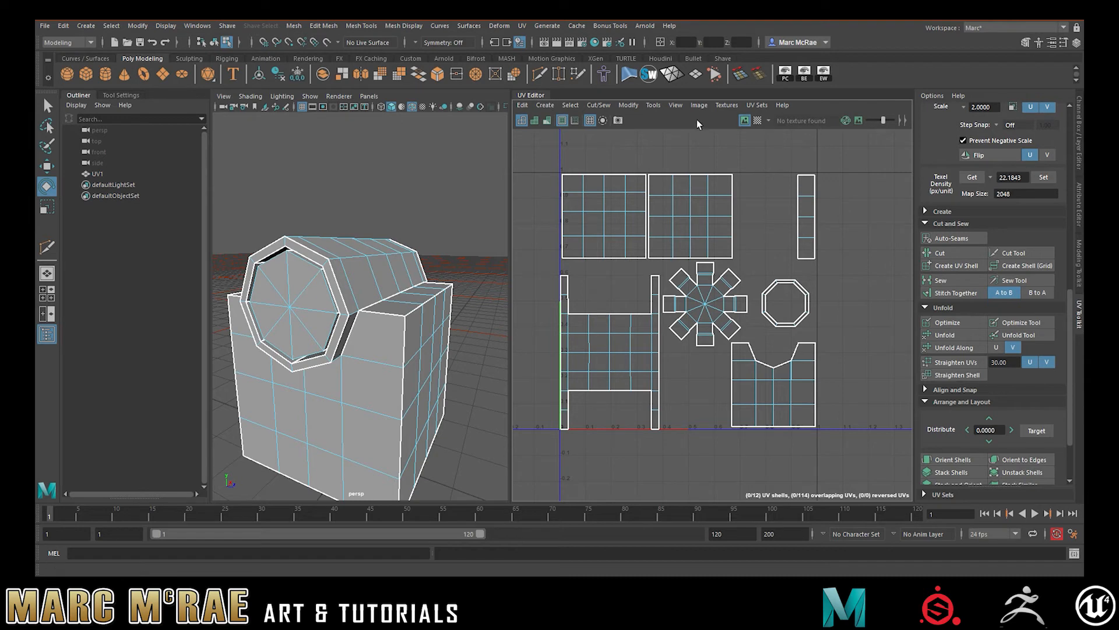
Enlarge the perspective viewport by narrowing the UV Editor beside it
left_click_drag(445, 202, 420, 210, "alt")
scroll(408, 220, "down", 5)
middle_click_drag(408, 233, 379, 284, "alt")
left_click_drag(380, 283, 455, 291, "alt")
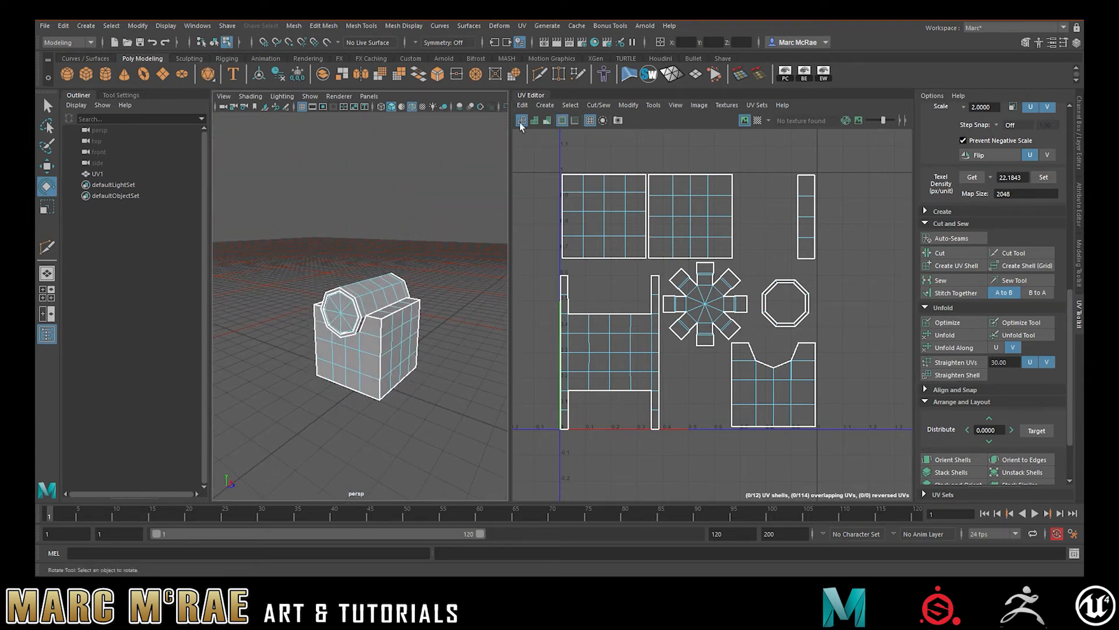
left_click_drag(514, 139, 671, 186)
scroll(434, 286, "up", 3)
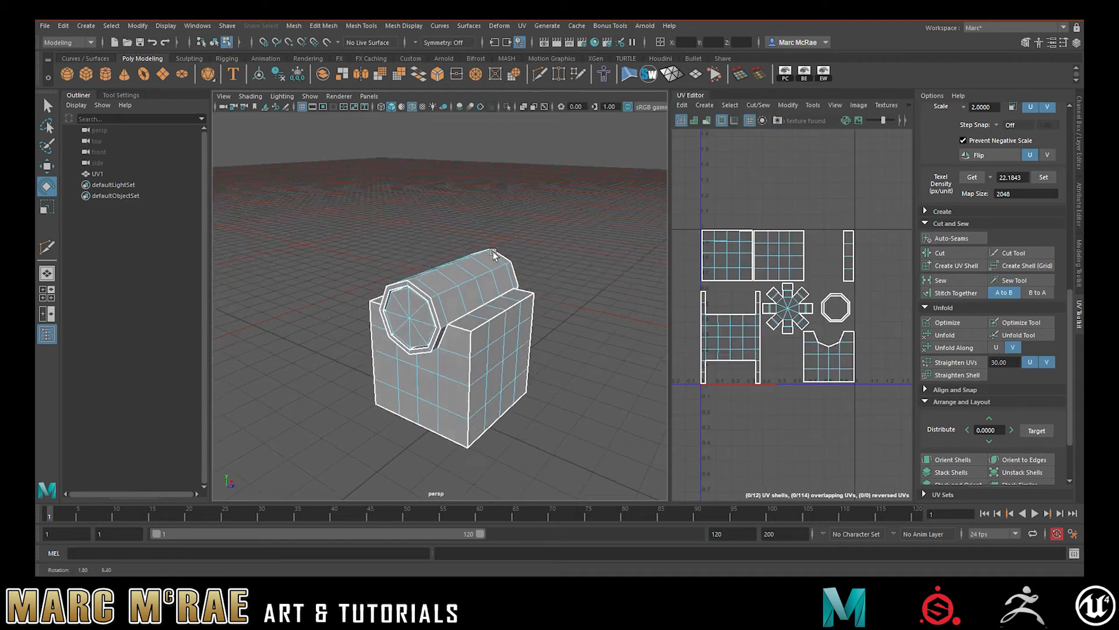
Examine the UV border seams on the mesh's barrel lid, box corners and ledges from several angles
right_click_drag(434, 285, 607, 277, "alt")
middle_click_drag(559, 269, 502, 181, "alt")
left_click_drag(500, 204, 523, 200, "alt")
right_click_drag(522, 201, 464, 193, "alt")
left_click_drag(464, 193, 488, 220, "alt")
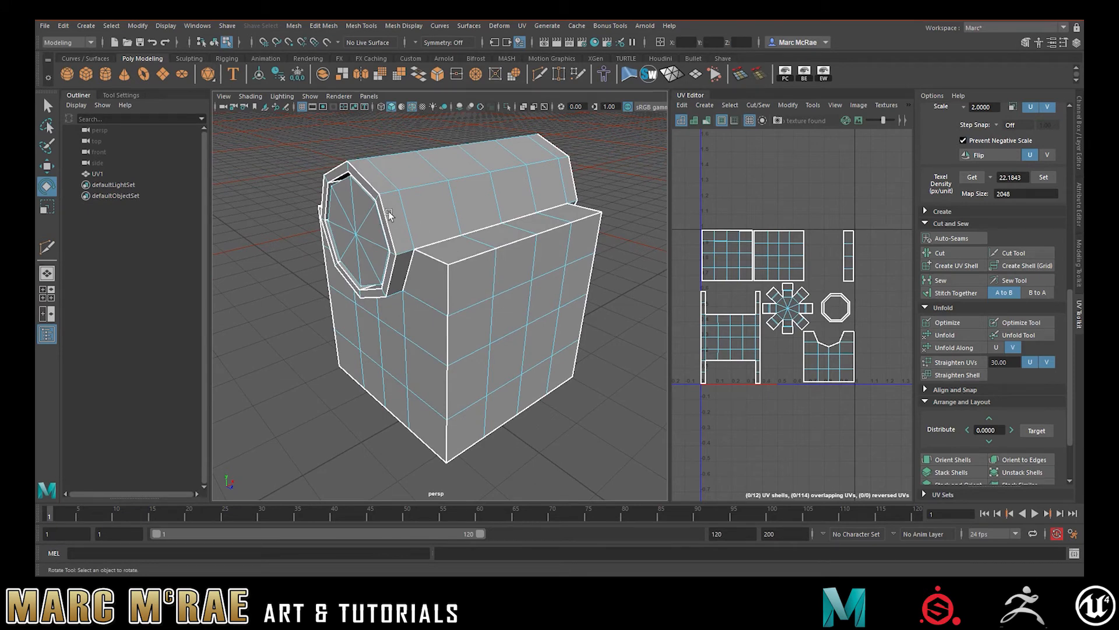
left_click_drag(478, 278, 478, 247, "alt")
right_click_drag(478, 247, 485, 260, "alt")
middle_click_drag(485, 260, 459, 278, "alt")
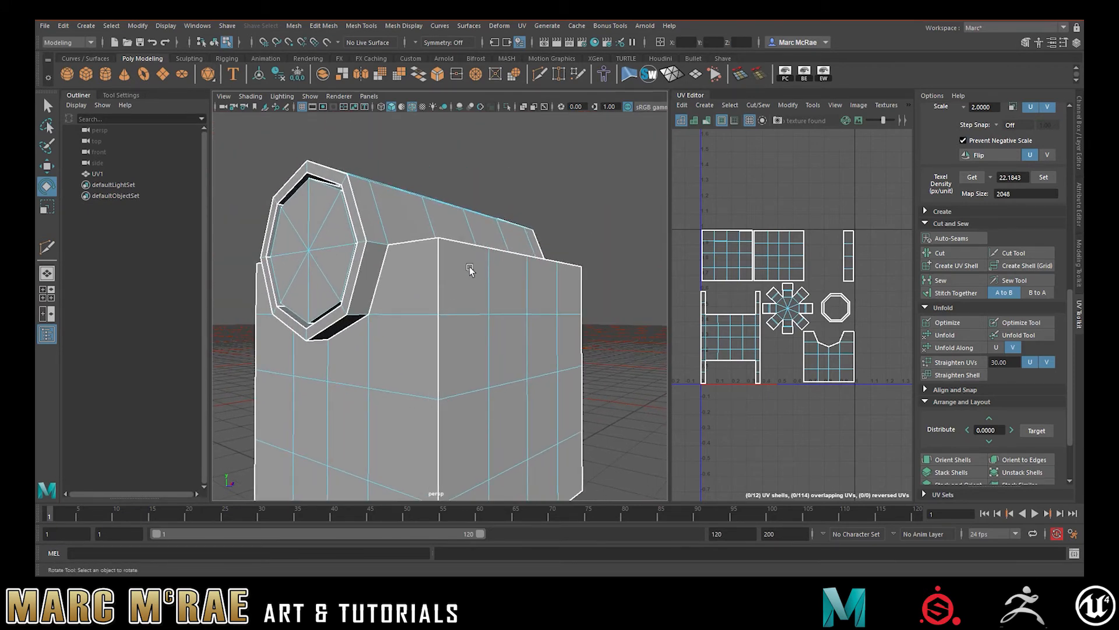
left_click_drag(459, 277, 452, 299, "alt")
right_click_drag(452, 299, 402, 274, "alt")
left_click_drag(443, 245, 383, 236, "alt")
middle_click_drag(494, 226, 481, 268, "alt")
left_click_drag(450, 278, 470, 268, "alt")
right_click_drag(470, 267, 548, 266, "alt")
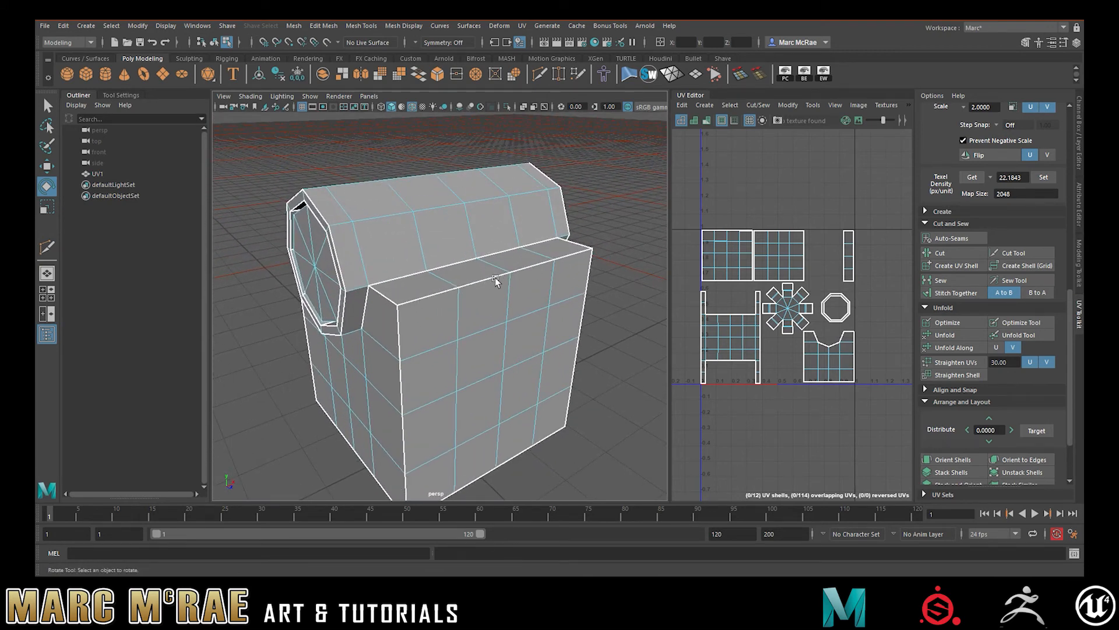
Select the outer border edges along the box's ledge, vertical corners and base in edge mode
left_click_drag(478, 274, 505, 300, "alt")
right_click_drag(461, 289, 460, 261)
left_click(441, 314)
double_click(424, 344, "shift")
double_click(457, 478, "shift")
double_click(557, 285, "shift")
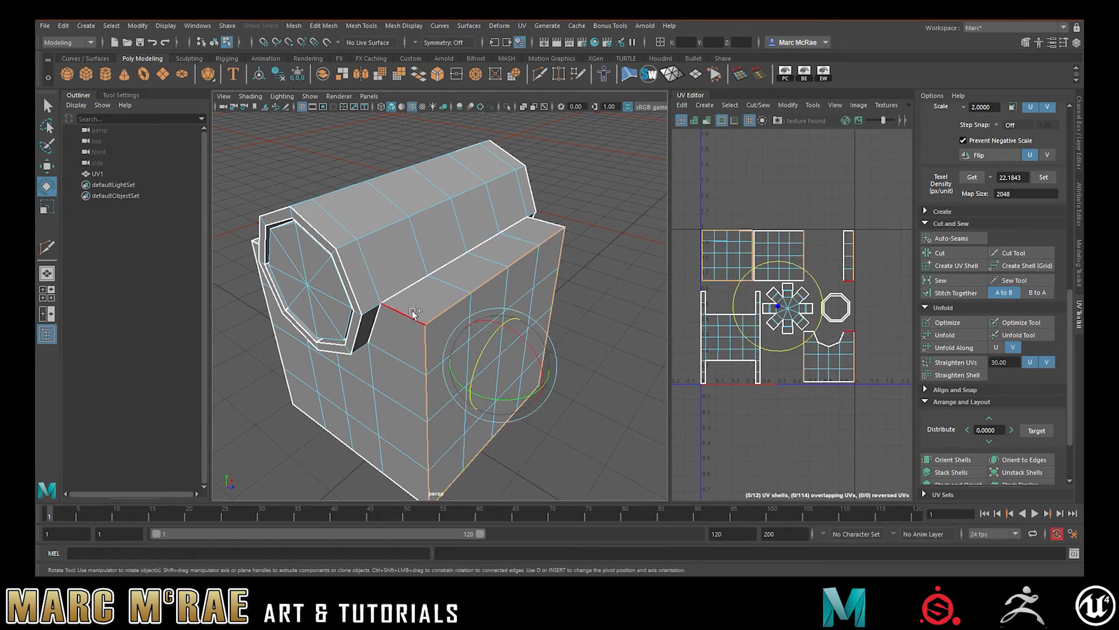
left_click_drag(405, 313, 430, 257, "alt")
left_click(368, 405, "shift")
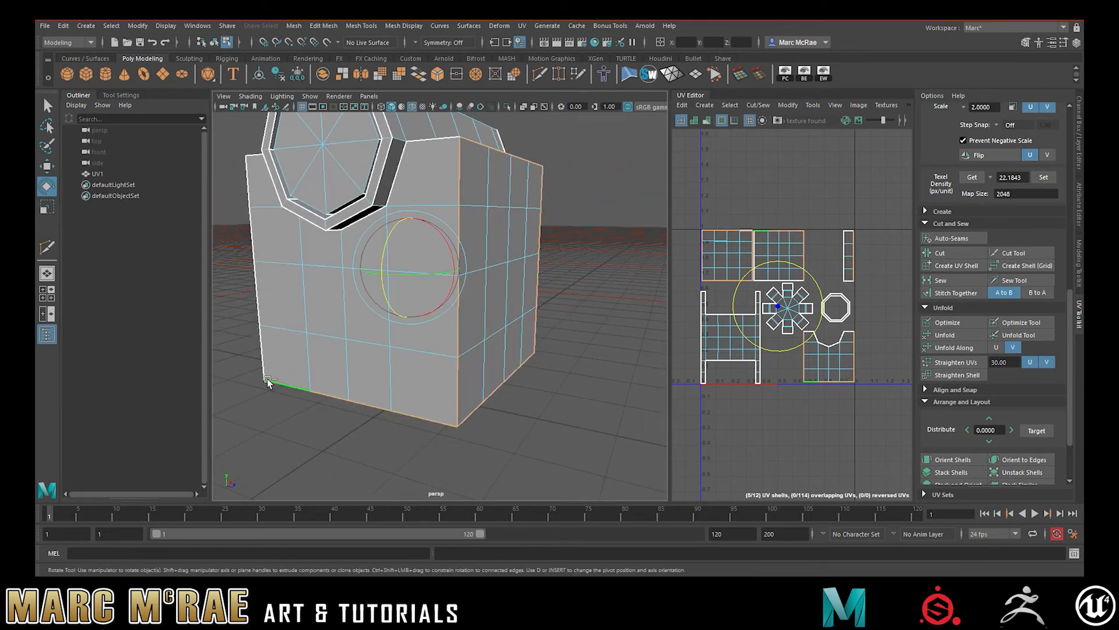
left_click_drag(226, 271, 498, 317, "alt")
left_click(340, 328, "shift")
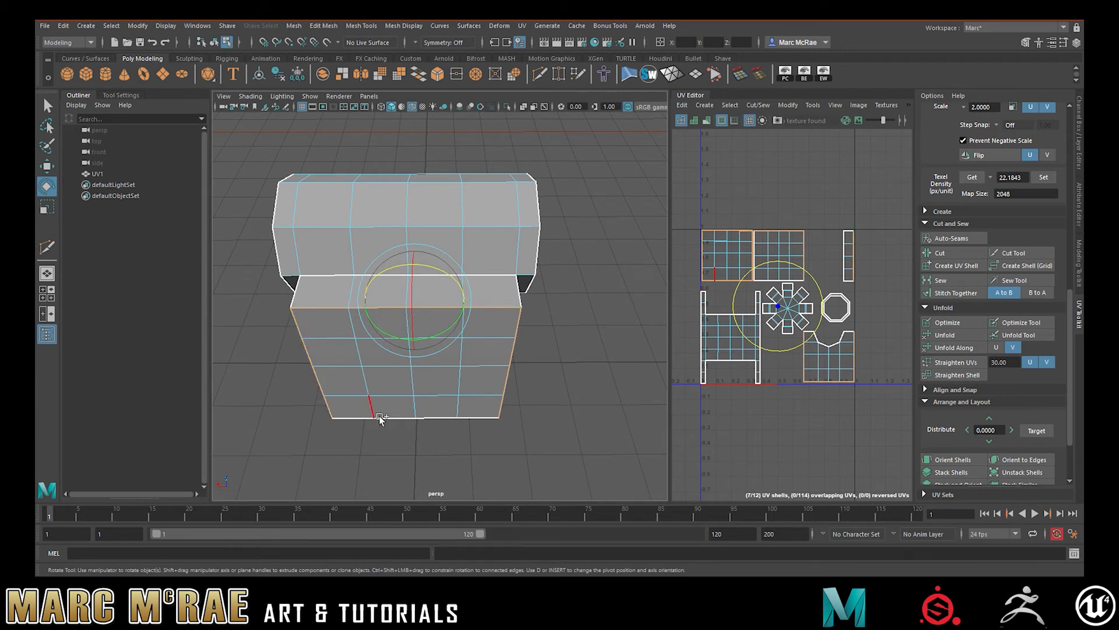
left_click_drag(387, 418, 594, 411, "alt")
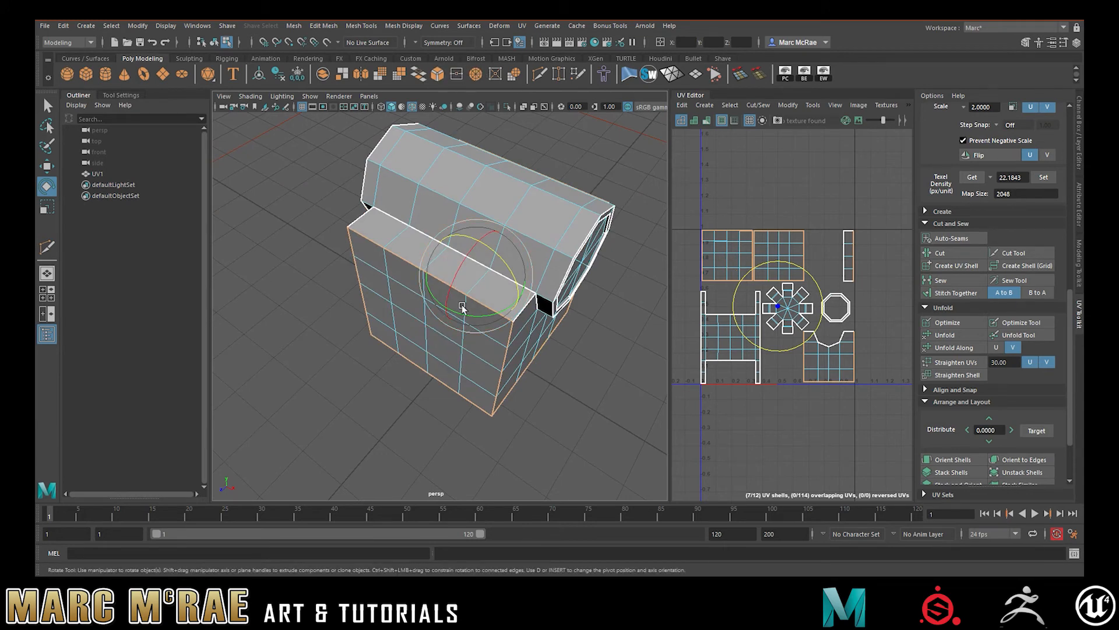
Bevel the selected box edges, trying a Fraction of 0.2 and settling on 0.05
left_click(438, 76)
left_click_drag(489, 201, 536, 174, "alt")
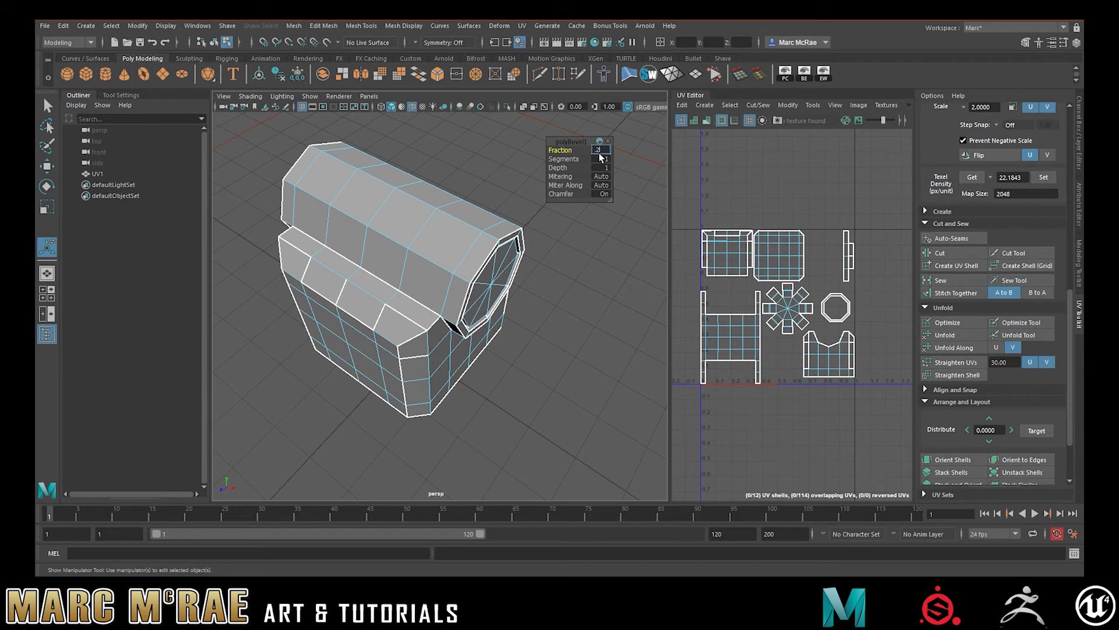
key("Return")
left_click_drag(529, 367, 484, 341, "alt")
right_click_drag(484, 343, 460, 354, "alt")
left_click_drag(459, 354, 502, 288, "alt")
right_click_drag(501, 287, 502, 257, "alt")
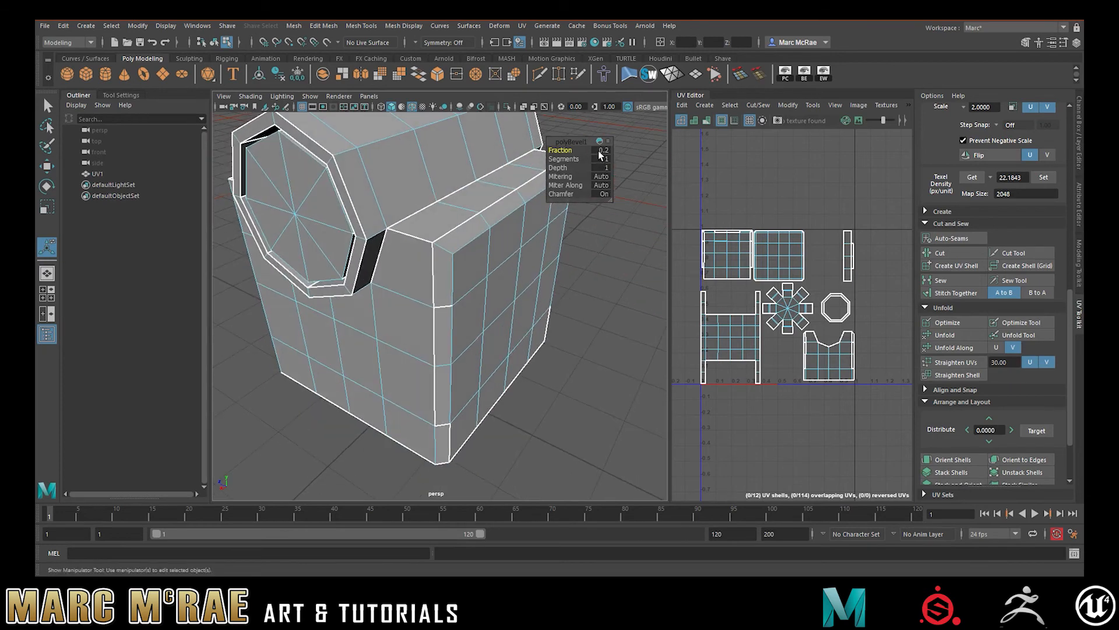
key("Return")
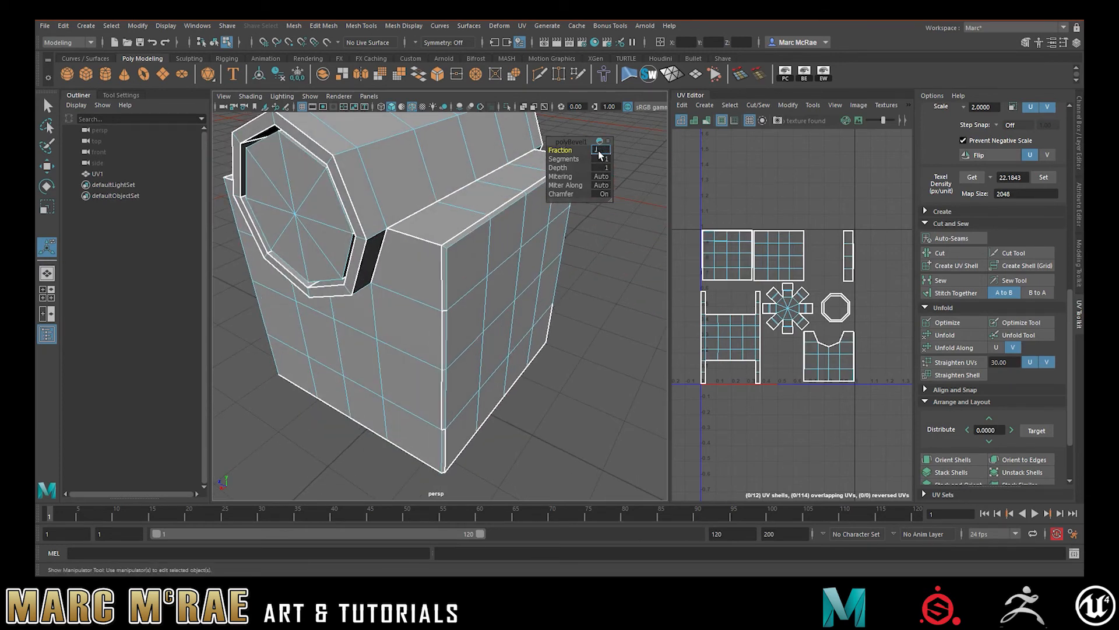
left_click_drag(454, 217, 473, 247, "alt")
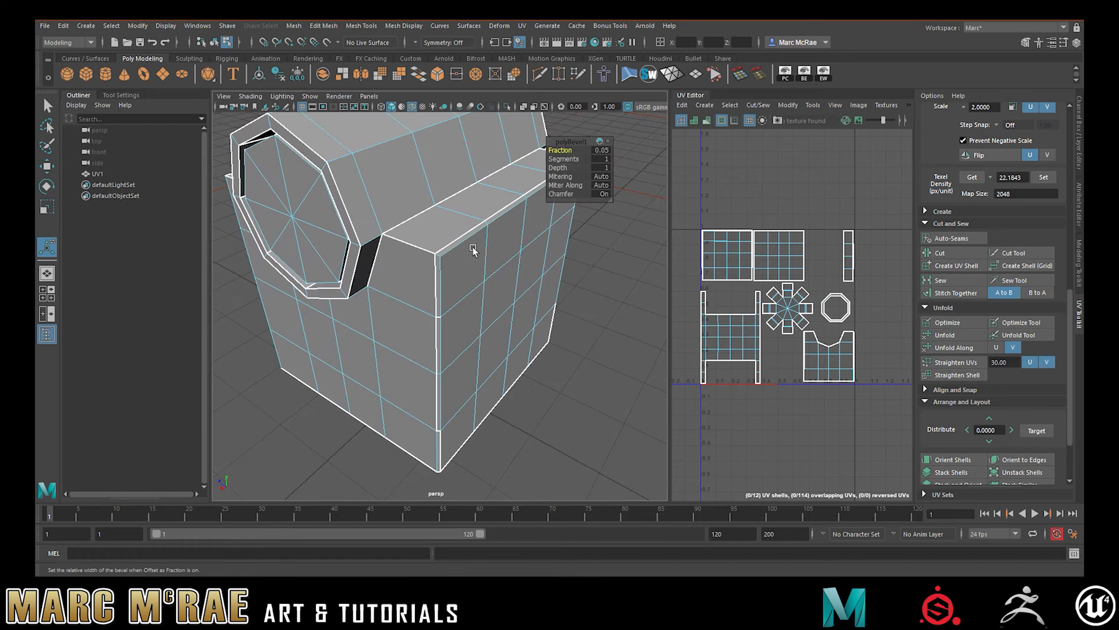
Try 2 segments on the bevel and inspect the box's beveled corners
left_click(596, 159)
type("2")
key("Return")
middle_click_drag(529, 249, 457, 284, "alt")
right_click_drag(457, 284, 520, 288, "alt")
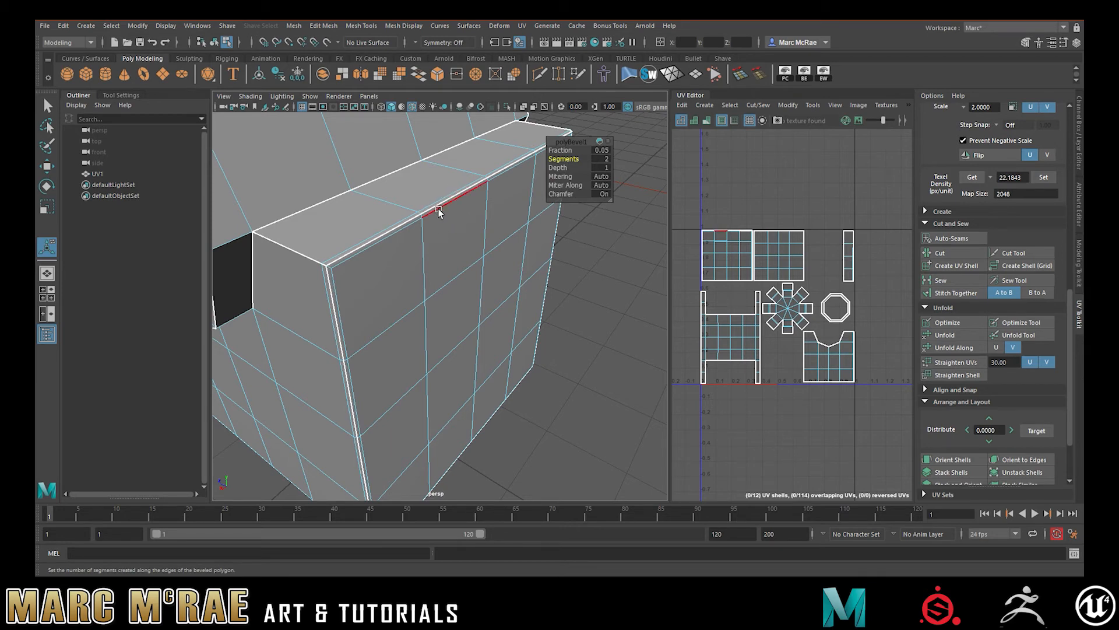
left_click_drag(630, 162, 402, 229, "alt")
left_click_drag(534, 175, 274, 268, "alt")
left_click_drag(450, 258, 448, 338, "alt")
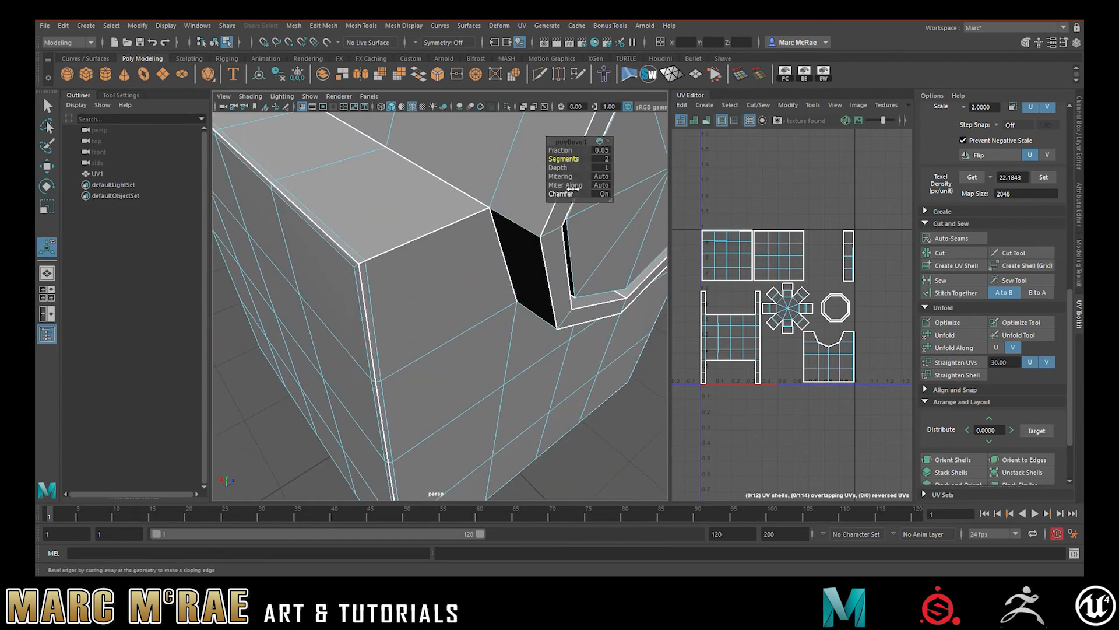
Set the bevel's segments back to 1 and check the box's vertical corner
key("Return")
right_click_drag(369, 222, 277, 219, "alt")
left_click_drag(277, 271, 427, 260, "alt")
right_click_drag(438, 271, 470, 275, "alt")
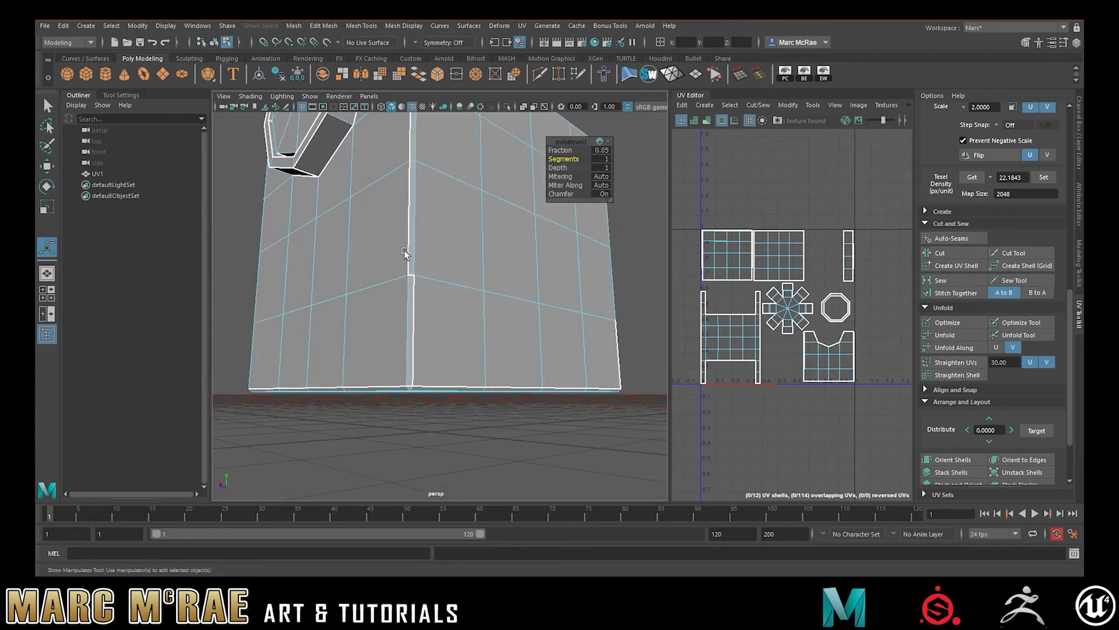
middle_click_drag(429, 215, 437, 323, "alt")
left_click_drag(407, 222, 465, 257, "alt")
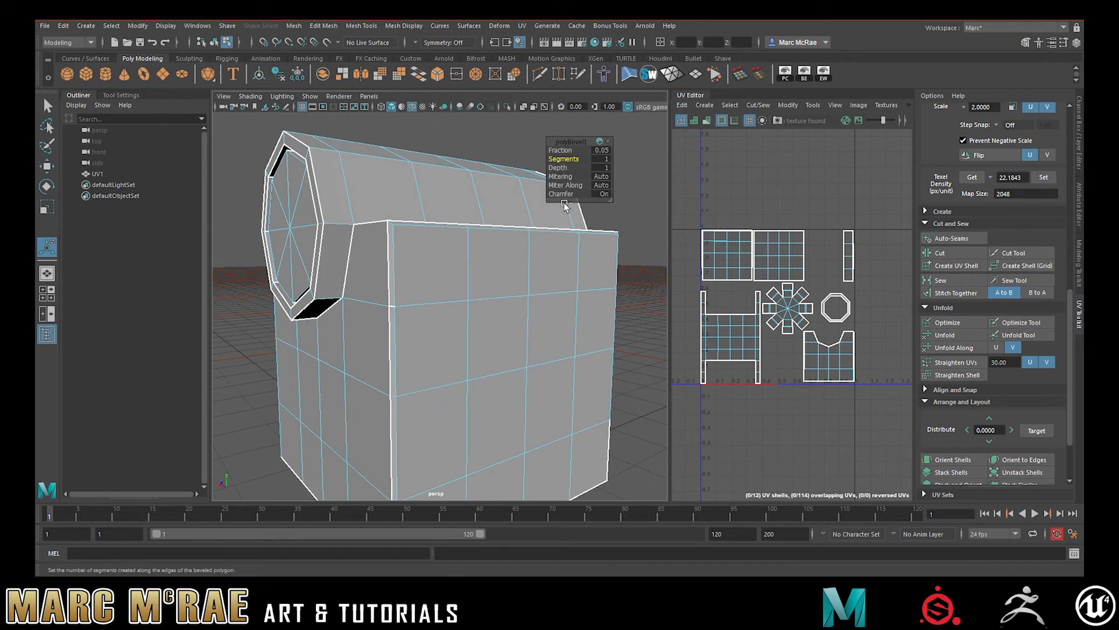
Select the first square side shell in UV shell mode and unfold it to include the beveled edges
left_click_drag(624, 242, 617, 274, "alt")
right_click(731, 256)
right_click_drag(731, 257, 683, 240)
left_click(726, 256)
key("f")
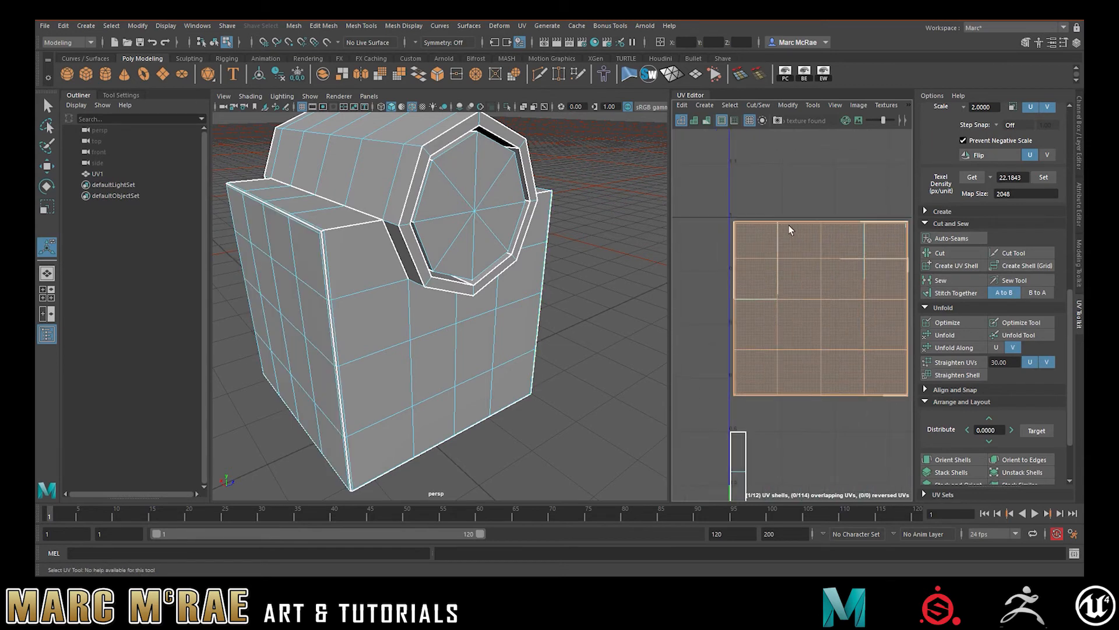
middle_click_drag(789, 229, 756, 223, "alt")
left_click(948, 334)
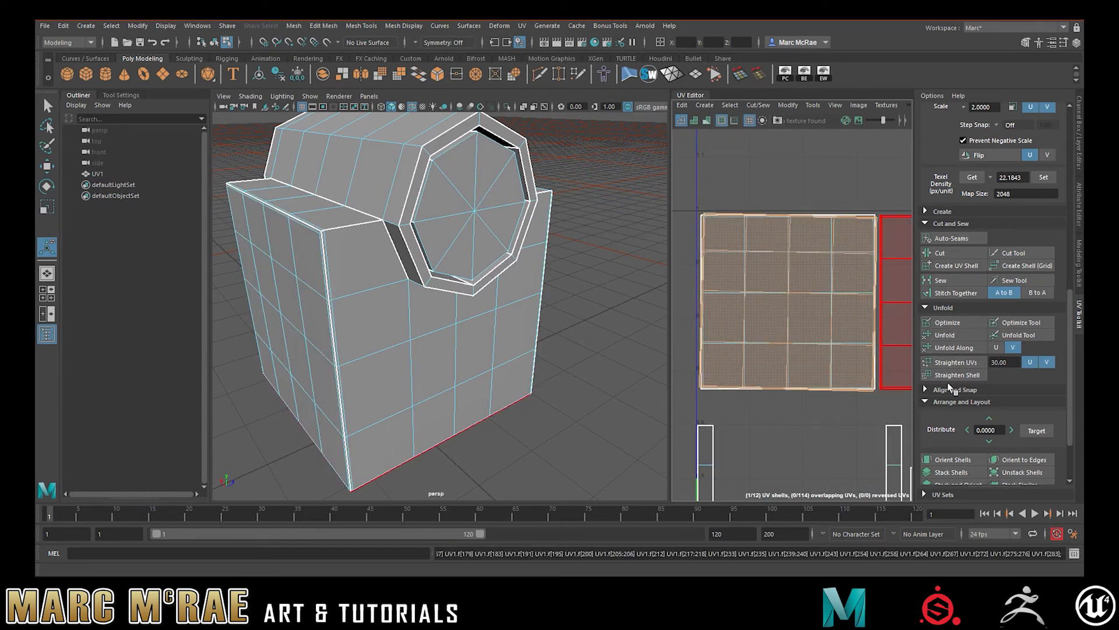
Select both overlapping square side shells, unfold and orient them, and stack them together
left_click(775, 190)
left_click_drag(754, 217, 920, 382)
left_click(949, 337)
left_click(945, 457)
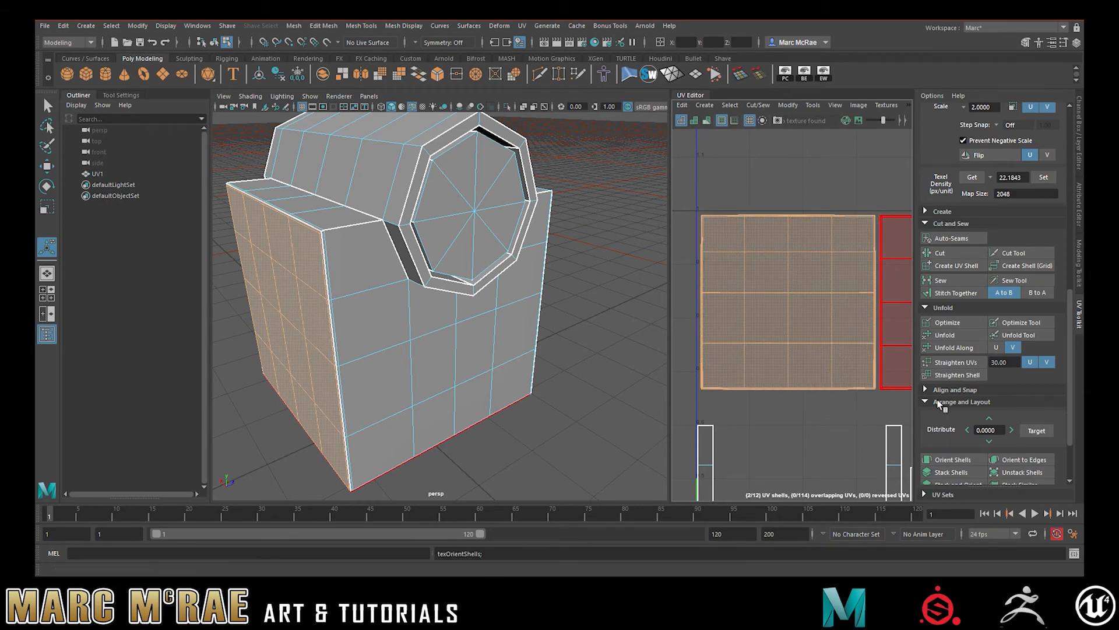
scroll(960, 458, "down", 1)
left_click(961, 439)
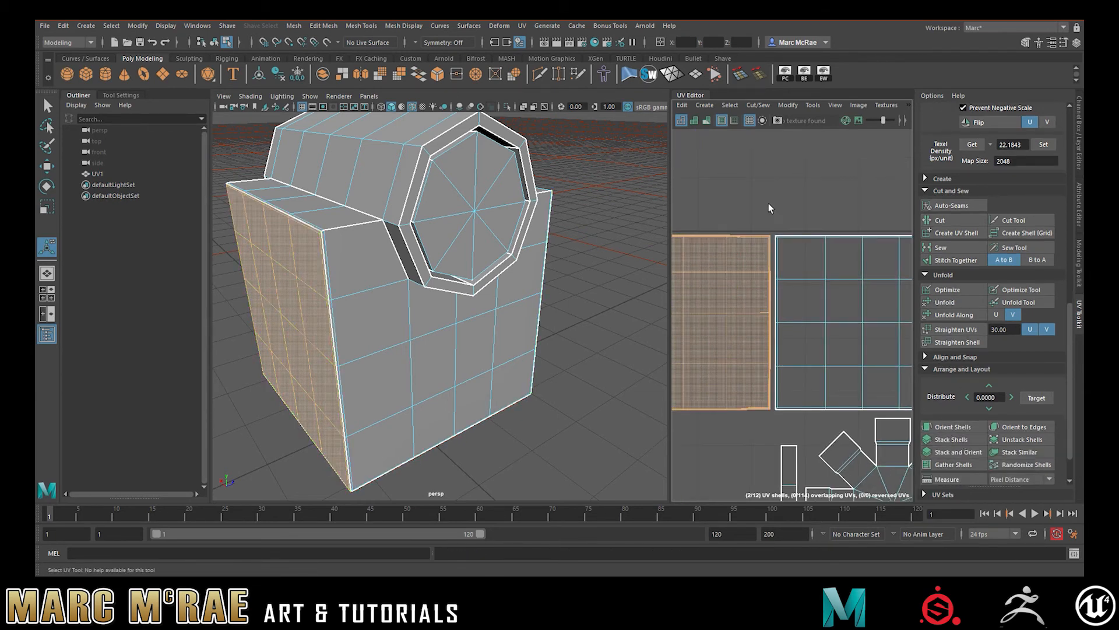
Select the box's square bottom shell, then unfold and orient it
left_click_drag(768, 203, 916, 413)
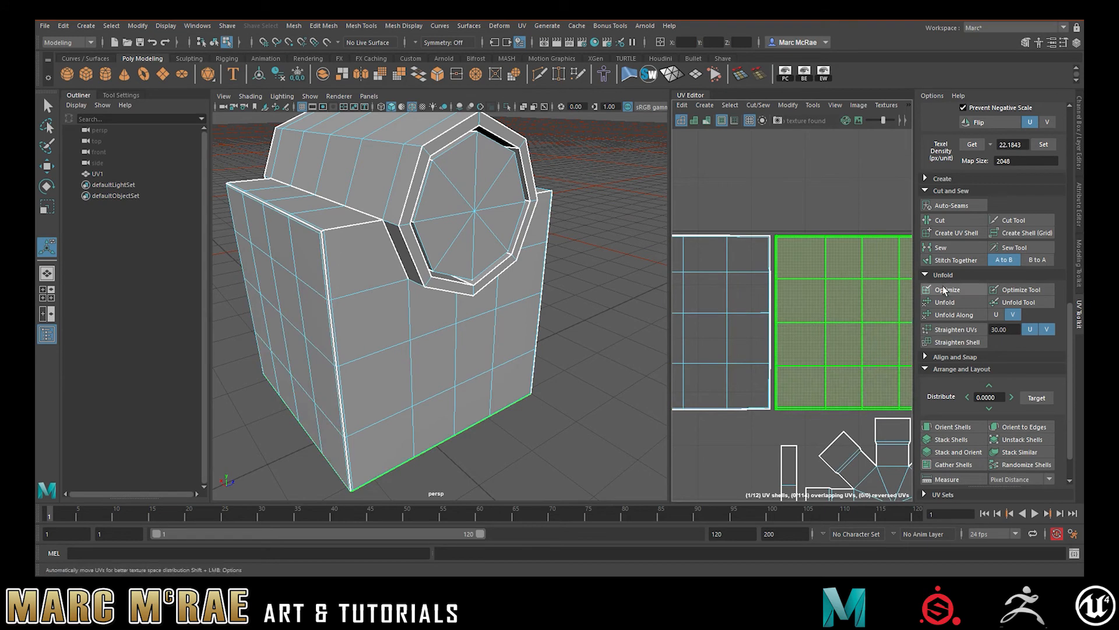
left_click(949, 303)
left_click(943, 427)
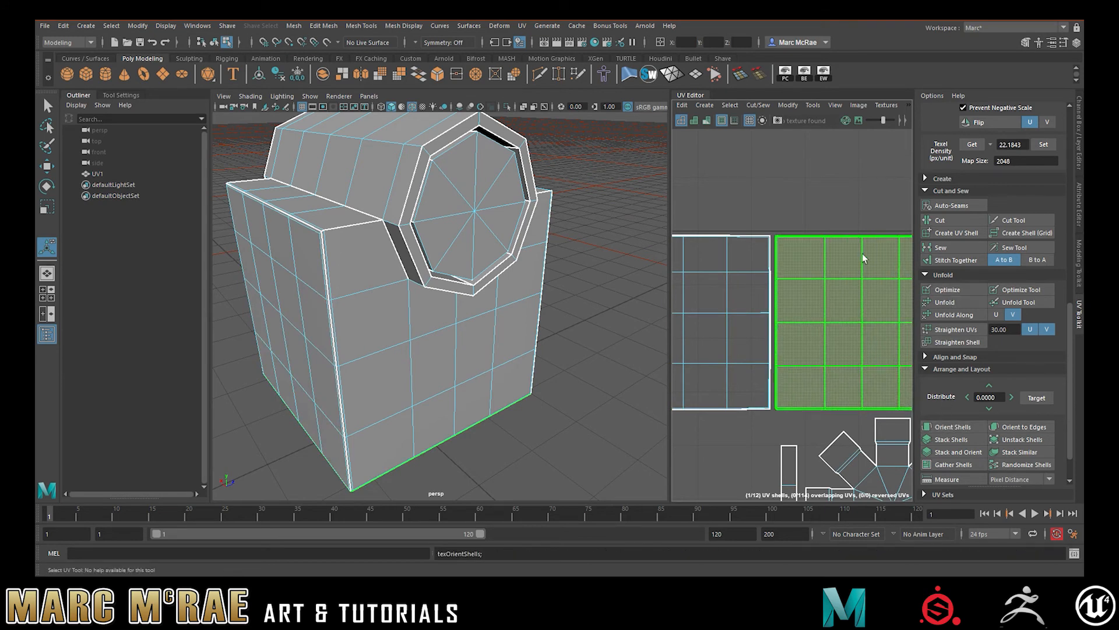
Select the notched front and back shells, then unfold and orient them
middle_click_drag(863, 255, 718, 208, "alt")
middle_click_drag(821, 274, 746, 129, "alt")
right_click_drag(752, 254, 741, 271, "alt")
middle_click_drag(742, 271, 758, 202, "alt")
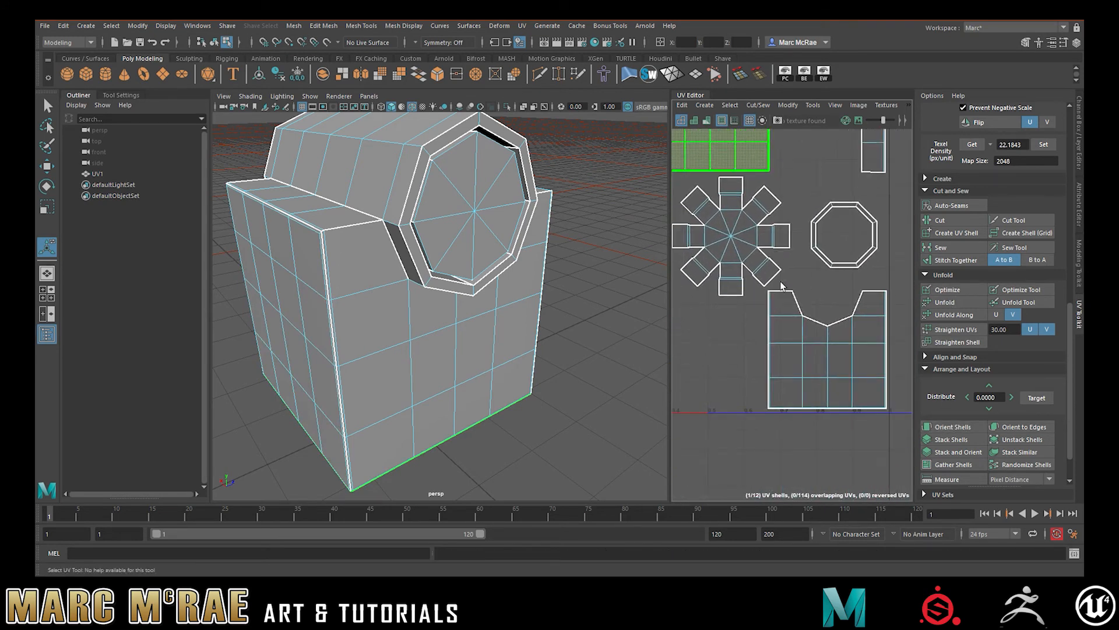
left_click_drag(751, 351, 829, 395)
left_click(951, 303)
left_click(942, 428)
Select the narrow top strip shells, then unfold and orient them
middle_click_drag(900, 394, 926, 493, "alt")
left_click(898, 210)
left_click(927, 315)
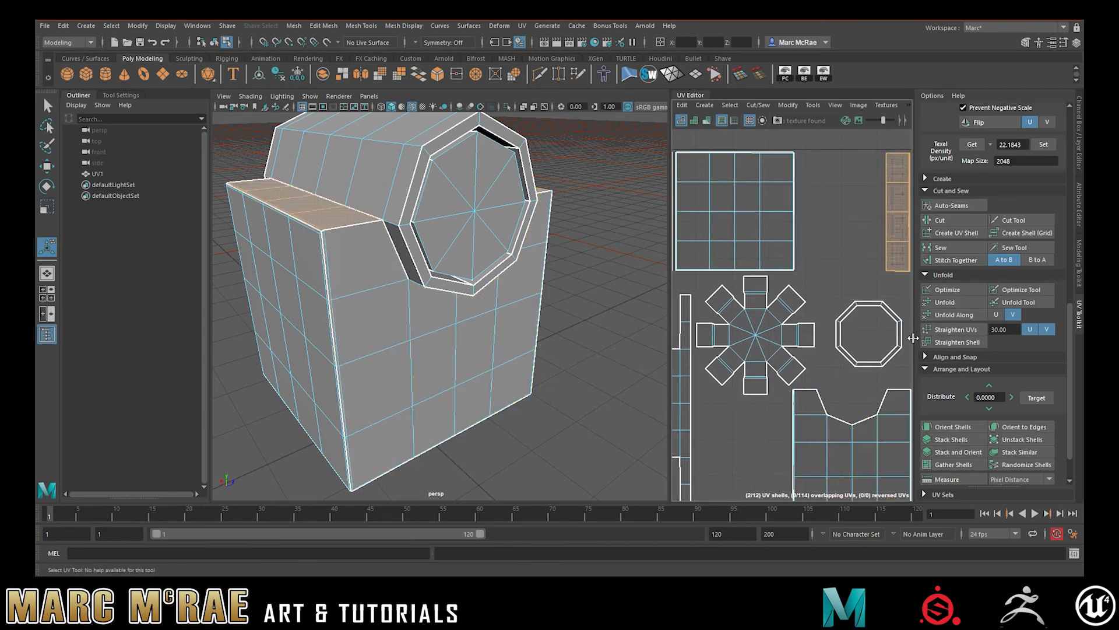
left_click(943, 427)
middle_click_drag(820, 222, 864, 154, "alt")
right_click_drag(863, 153, 784, 196, "alt")
middle_click_drag(784, 197, 849, 228, "alt")
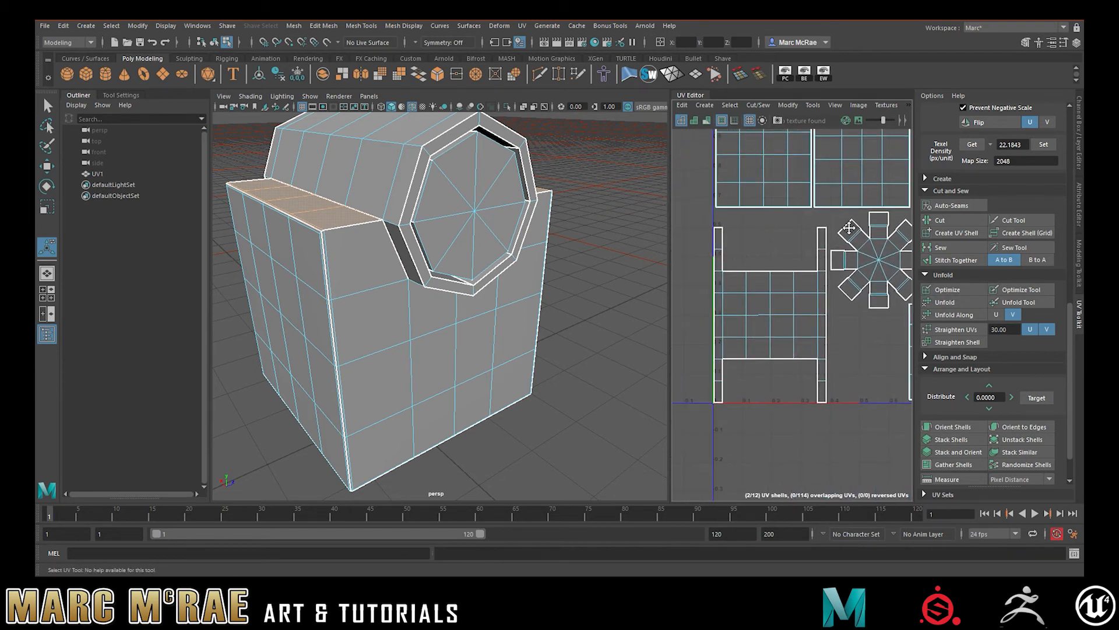
Examine the beveled box edges and the matching square and strip UV shells from several angles, then clear the selection
left_click(724, 282)
left_click_drag(446, 287, 417, 348, "alt")
middle_click_drag(417, 348, 374, 345, "alt")
middle_click_drag(813, 191, 709, 299, "alt")
left_click(721, 257)
right_click_drag(720, 256, 655, 282, "alt")
middle_click_drag(715, 328, 814, 297, "alt")
right_click_drag(814, 297, 643, 274, "alt")
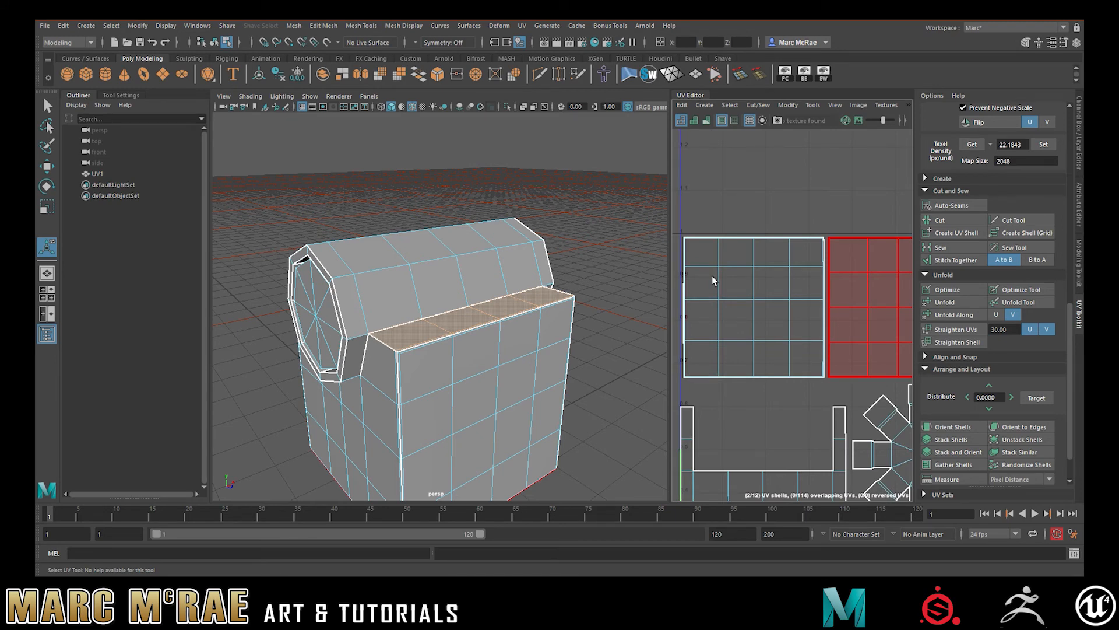
left_click_drag(557, 208, 601, 219, "alt")
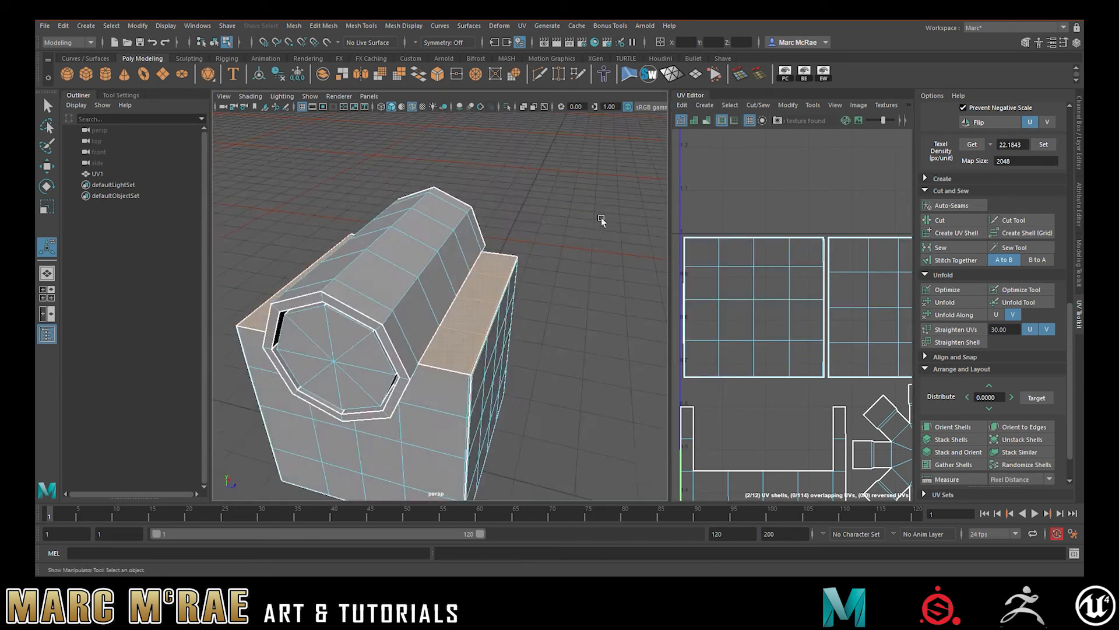
middle_click_drag(538, 247, 594, 195, "alt")
left_click_drag(572, 221, 536, 213, "alt")
right_click_drag(511, 242, 625, 231, "alt")
left_click(818, 214)
left_click_drag(572, 243, 563, 267, "alt")
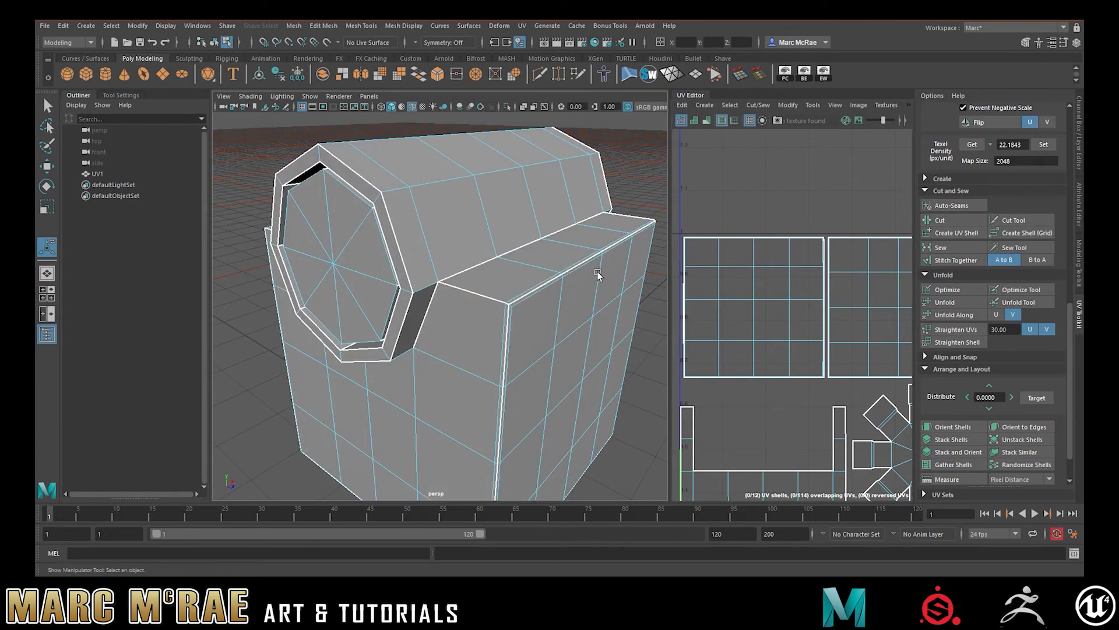
Bevel the outer rim edge loops at the ends of the octagonal cylinder with a fraction of 0.3 and 2 segments
right_click_drag(454, 210, 446, 182)
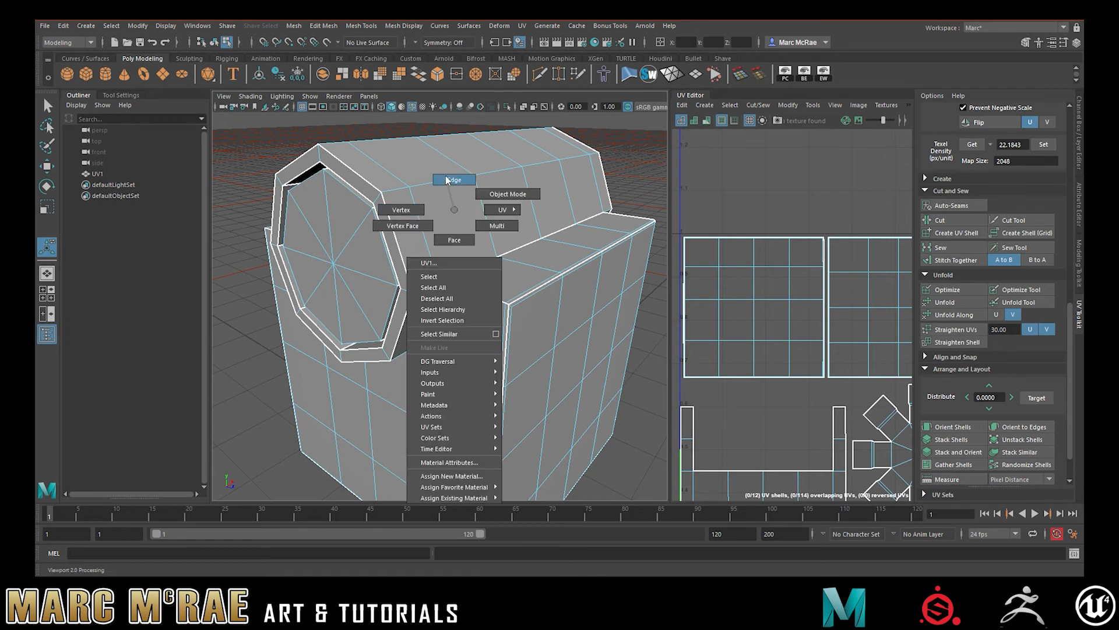
key("q")
left_click(391, 225)
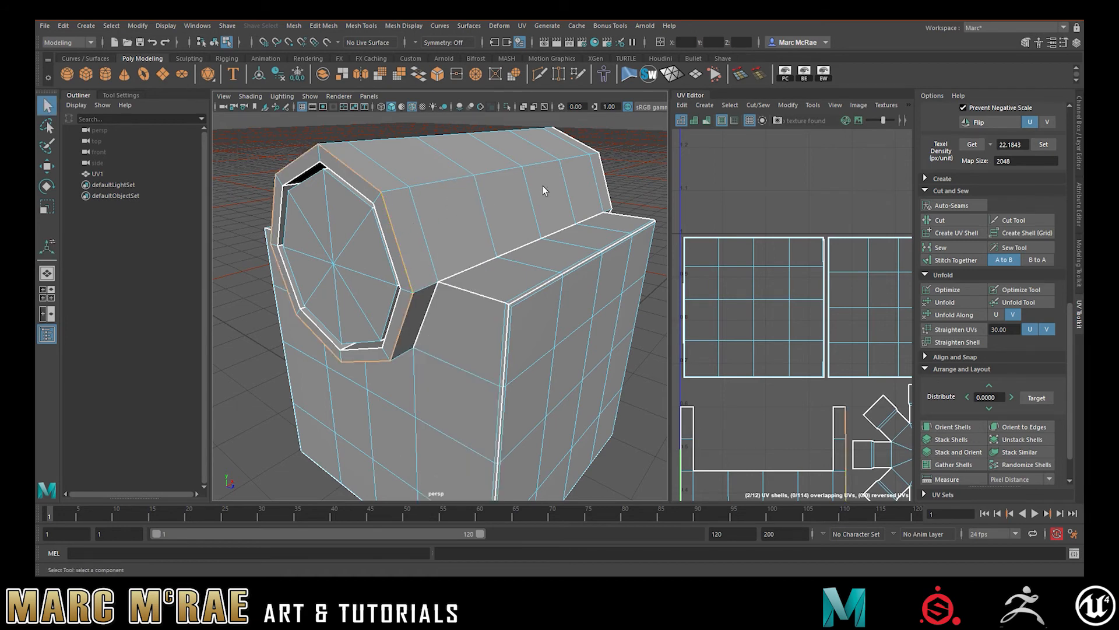
double_click(410, 275)
left_click_drag(411, 276, 297, 250, "alt")
double_click(375, 221, "shift")
double_click(393, 204, "shift")
left_click(439, 76)
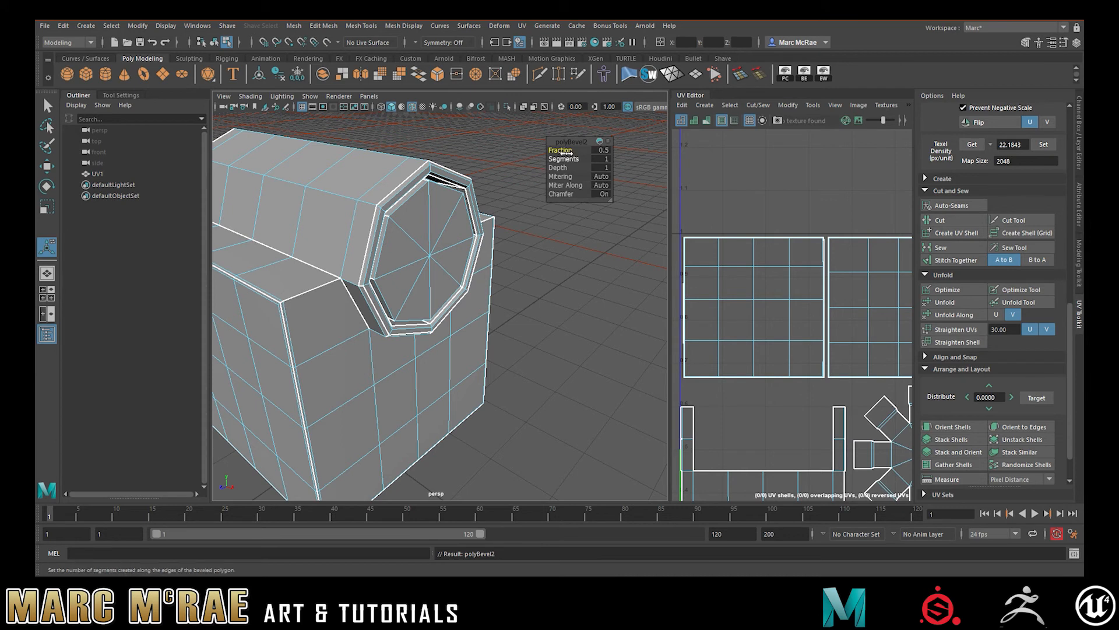
left_click_drag(566, 153, 562, 152)
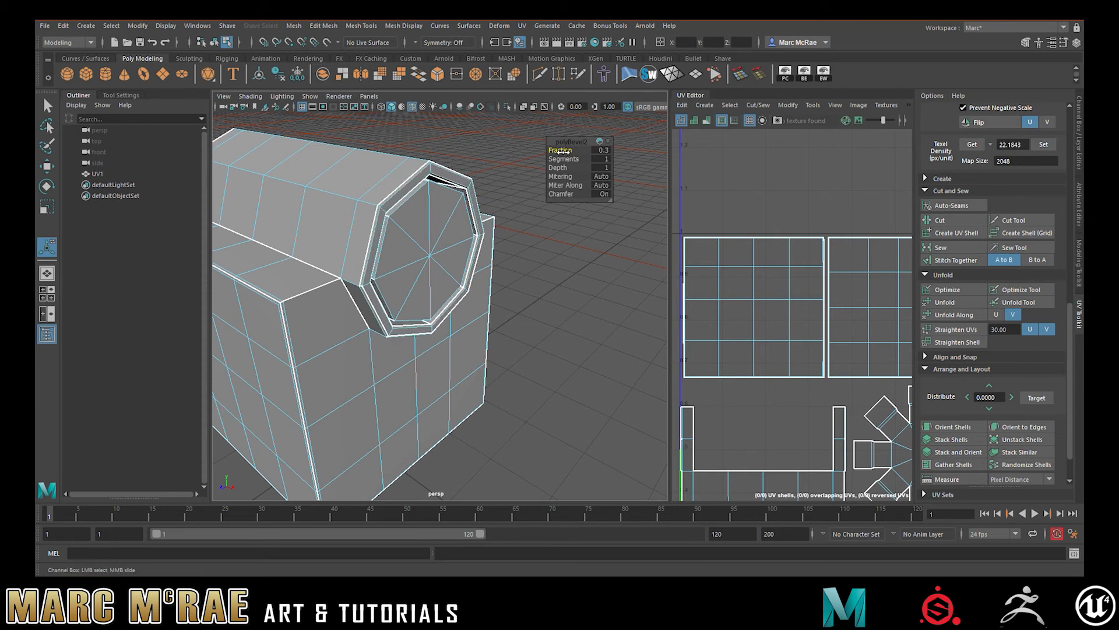
left_click(602, 159)
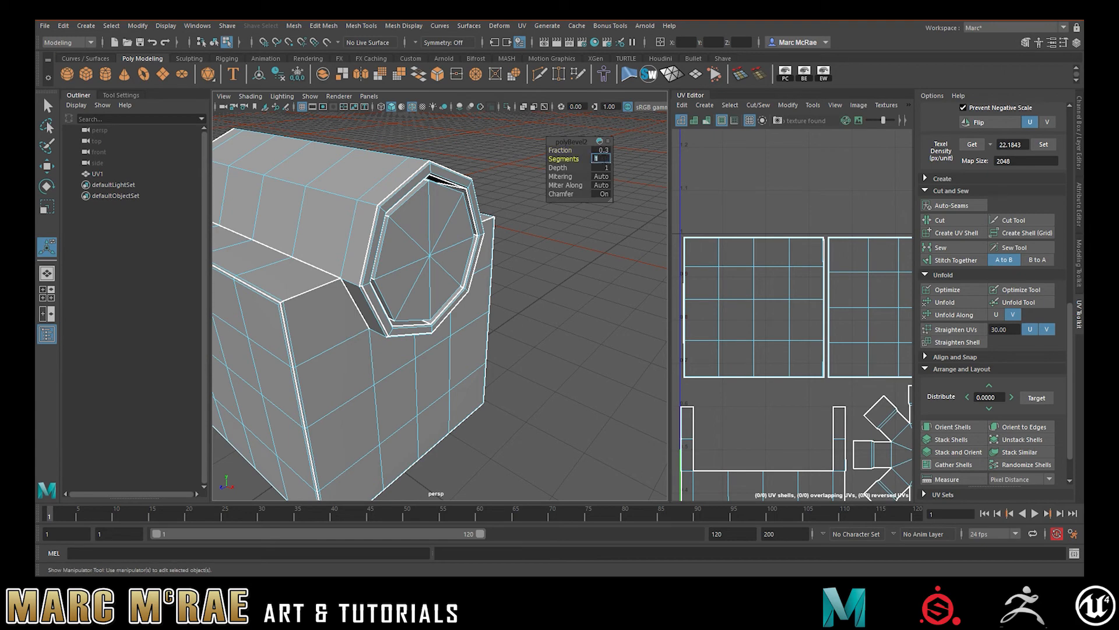
type("2")
key("Return")
left_click_drag(403, 250, 447, 245, "alt")
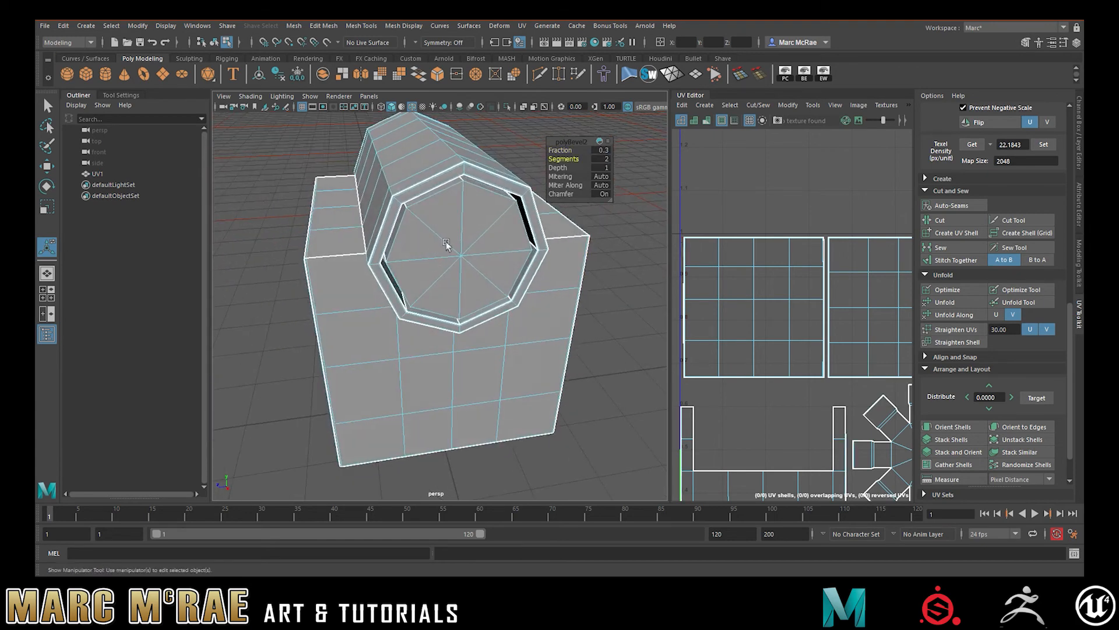
Select the octagonal ring UV shell, then unfold and orient it
right_click_drag(754, 237, 739, 230, "alt")
middle_click_drag(749, 244, 642, 240, "alt")
right_click_drag(641, 240, 769, 268, "alt")
left_click(775, 293)
left_click(944, 302)
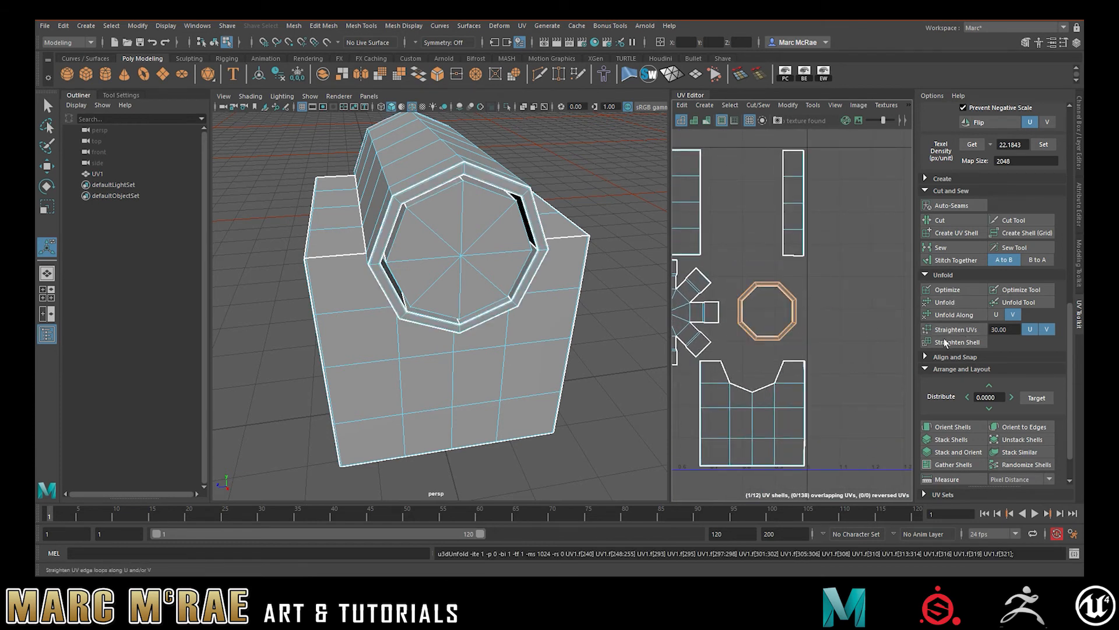
left_click(957, 432)
right_click_drag(816, 280, 1017, 302, "alt")
middle_click_drag(884, 385, 1082, 291, "alt")
right_click_drag(840, 302, 674, 282, "alt")
Bevel the octagonal edge loop around the recessed end cap with a fraction of 0.05
left_click(584, 186)
left_click_drag(584, 186, 439, 271, "alt")
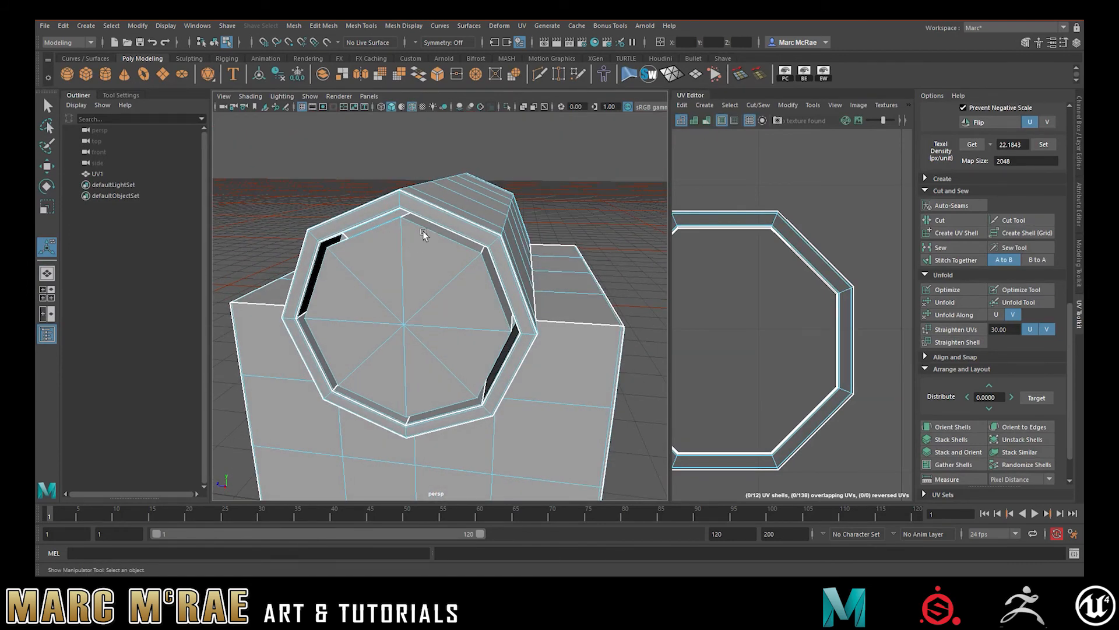
right_click_drag(428, 227, 429, 201)
left_click(444, 238)
left_click_drag(471, 273, 510, 280, "alt")
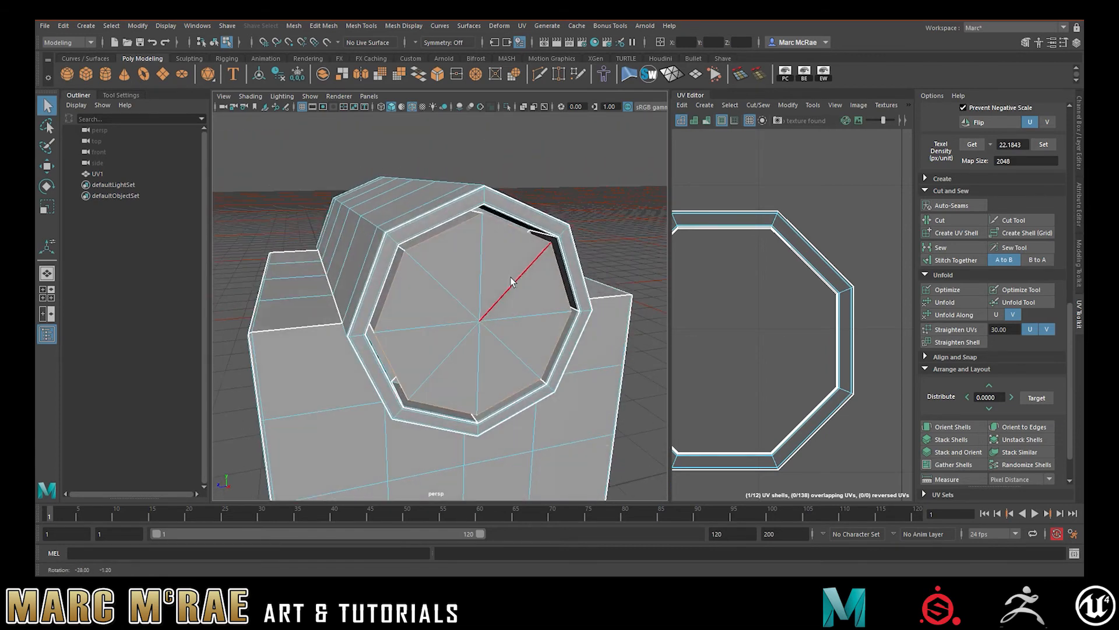
left_click(442, 74)
left_click_drag(562, 150, 558, 150)
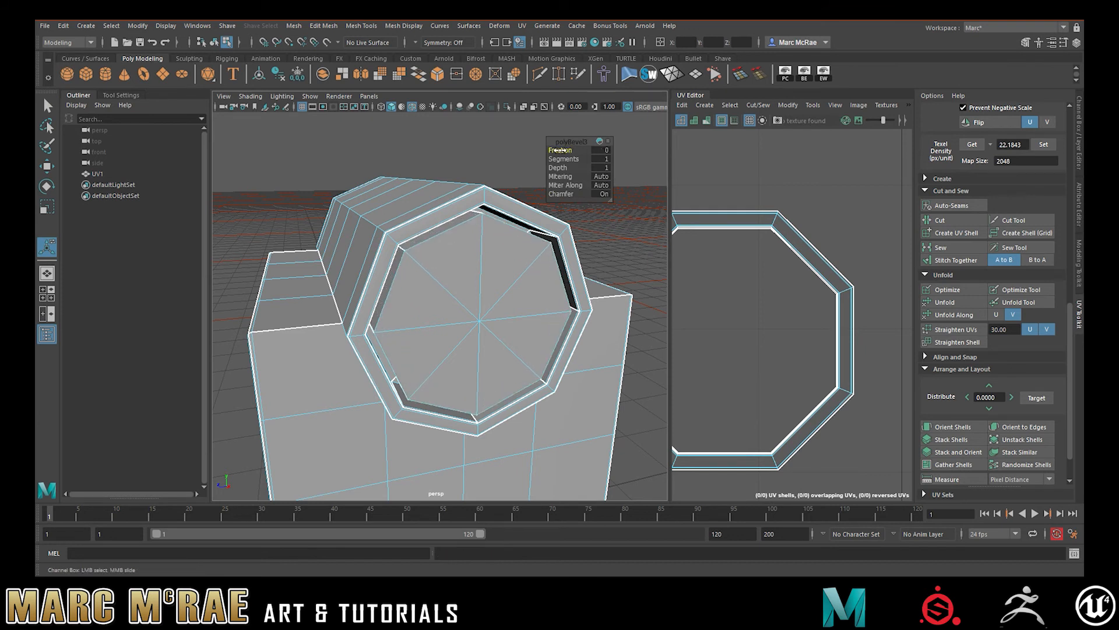
left_click(597, 150)
type(".1")
key("Return")
type(".05")
key("Return")
Set the end cap bevel to 2 segments and check its edges up close
left_click_drag(557, 159, 562, 159)
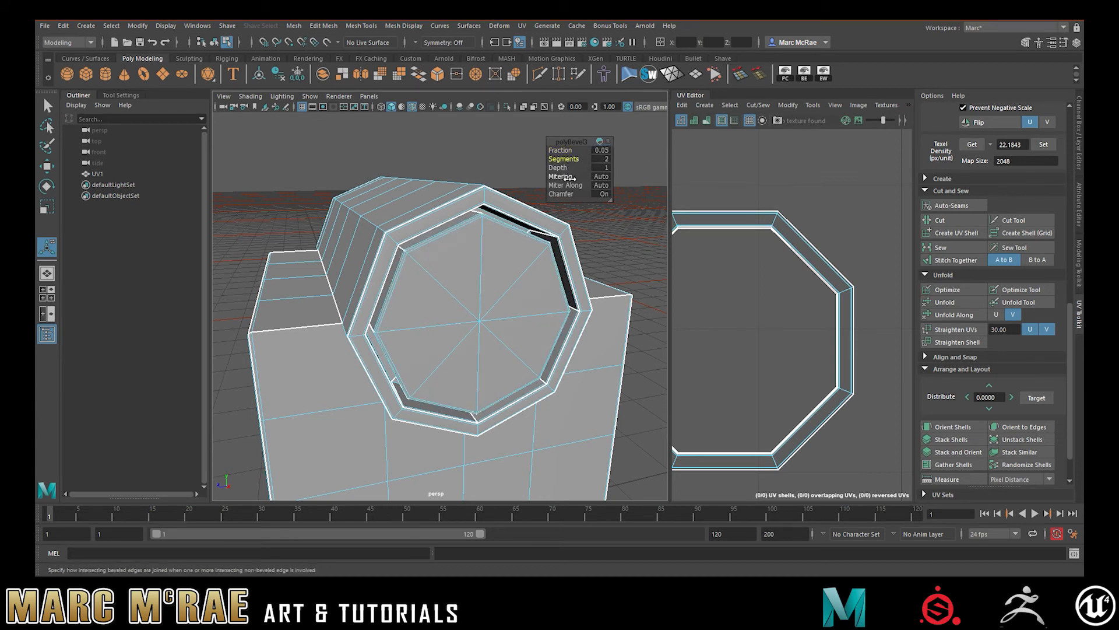
left_click_drag(562, 159, 558, 159)
left_click_drag(485, 160, 456, 186, "alt")
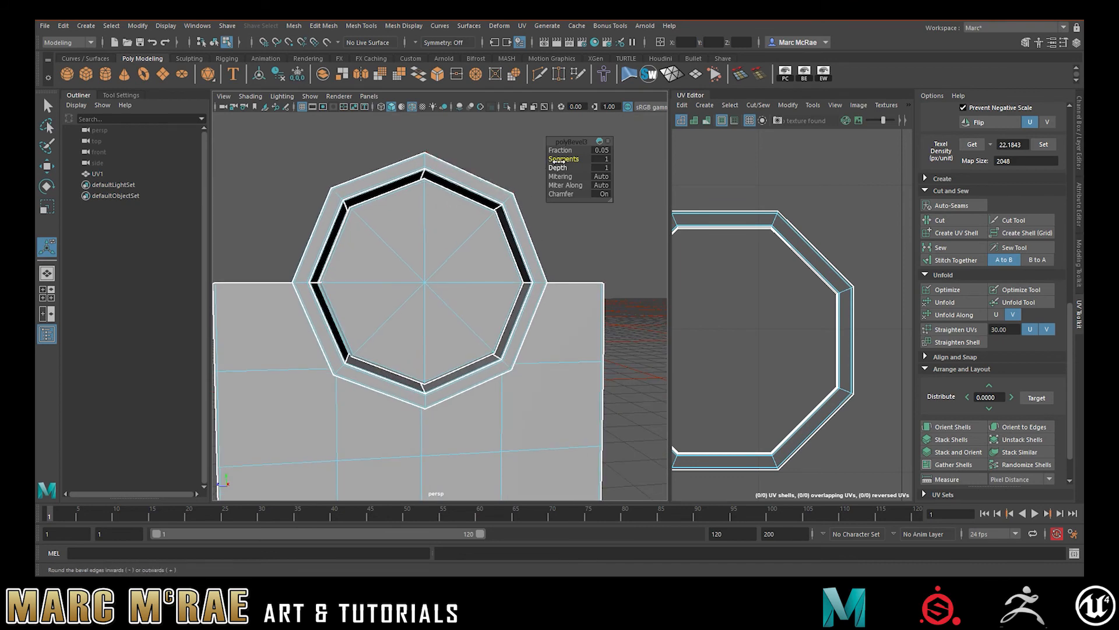
left_click_drag(560, 159, 565, 159)
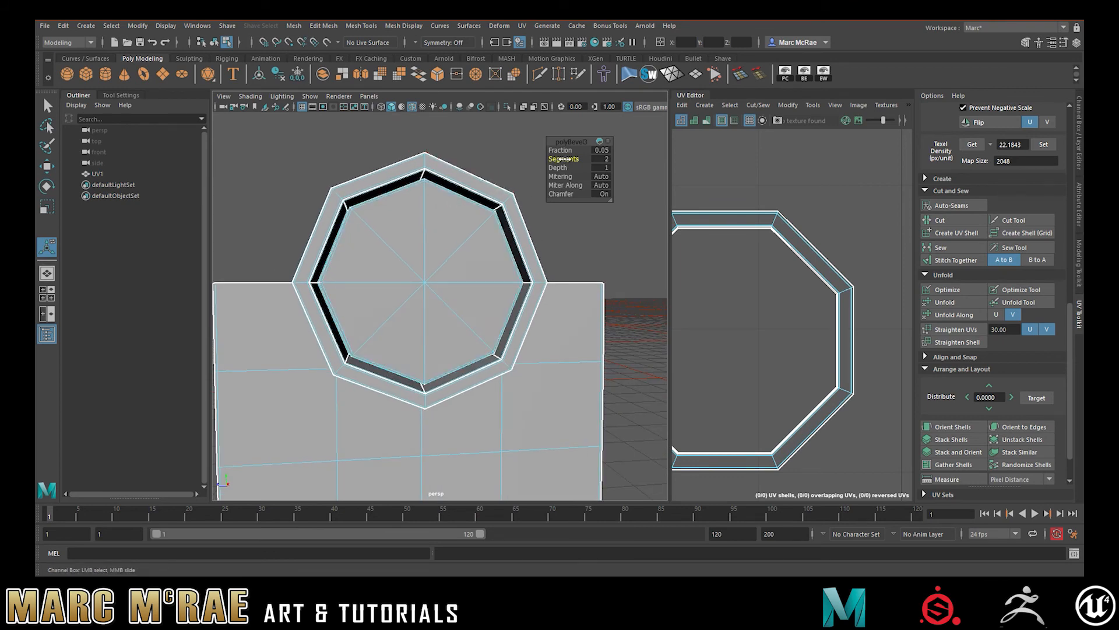
left_click_drag(427, 183, 475, 195, "alt")
right_click_drag(482, 239, 584, 250, "alt")
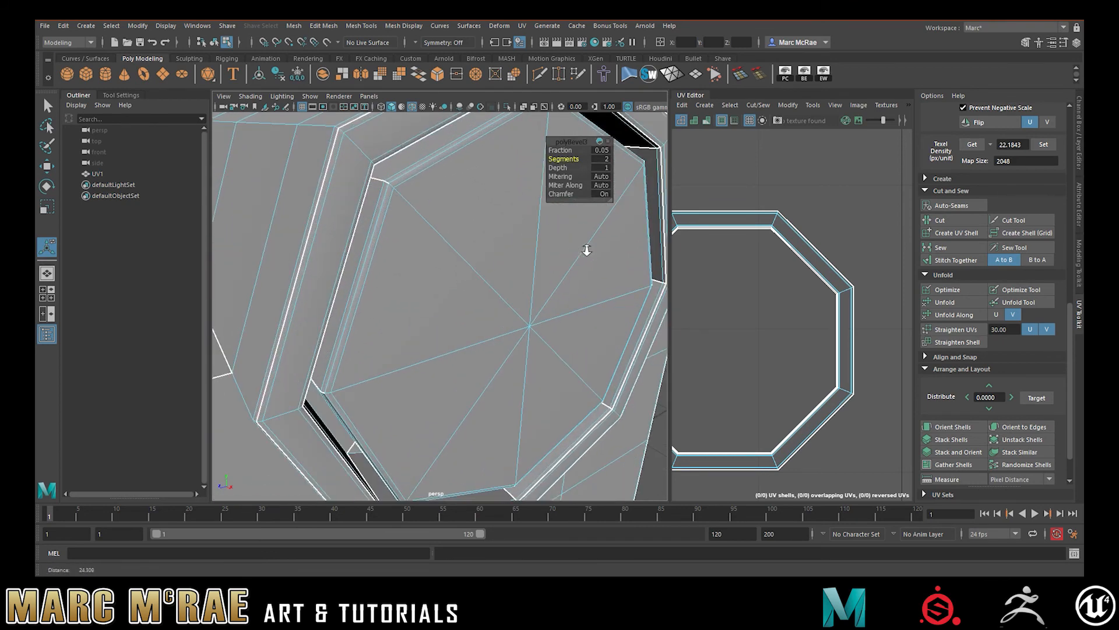
left_click_drag(554, 275, 515, 282, "alt")
right_click_drag(514, 282, 387, 270, "alt")
left_click_drag(443, 235, 488, 243, "alt")
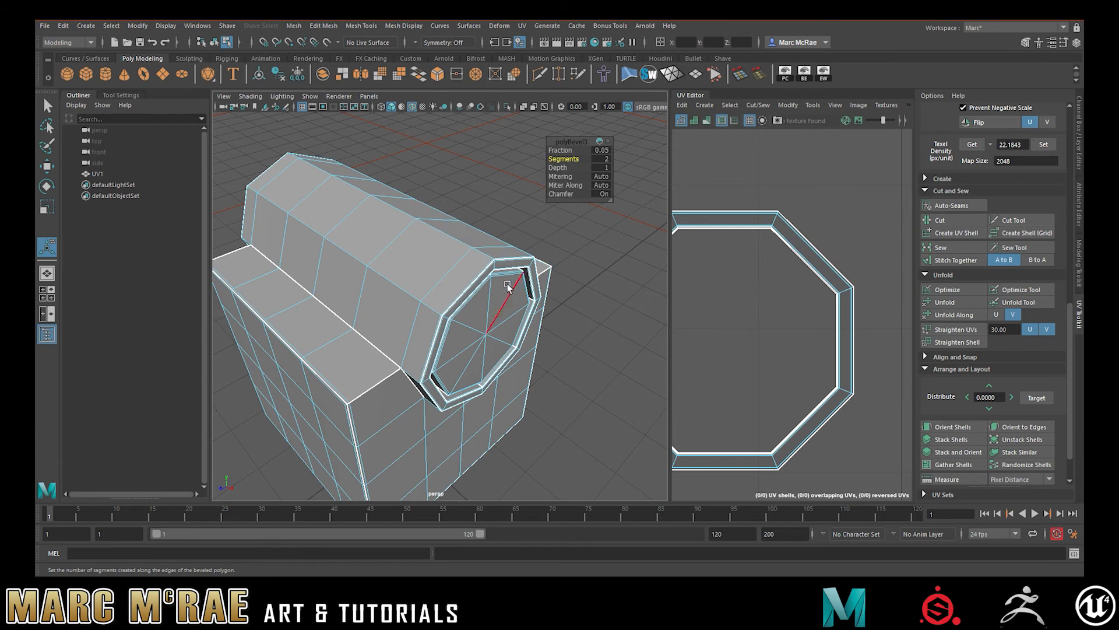
Return the mesh to object mode and examine the beveled model alongside its full UV layout
scroll(516, 260, "down", 3)
left_click_drag(513, 240, 442, 255, "alt")
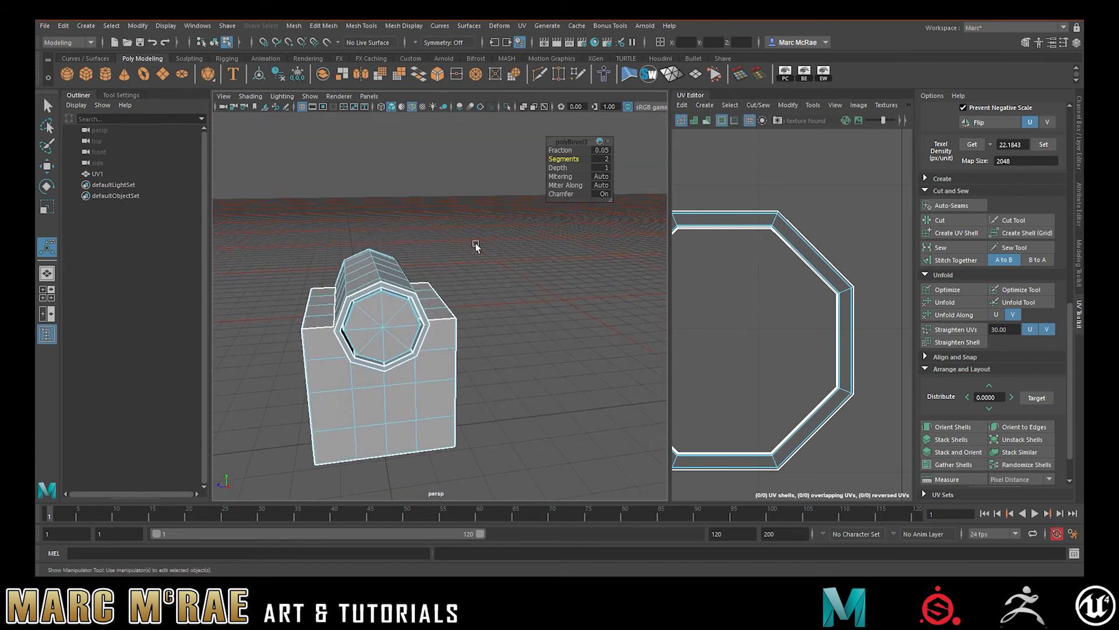
right_click_drag(459, 253, 494, 238)
left_click(416, 297)
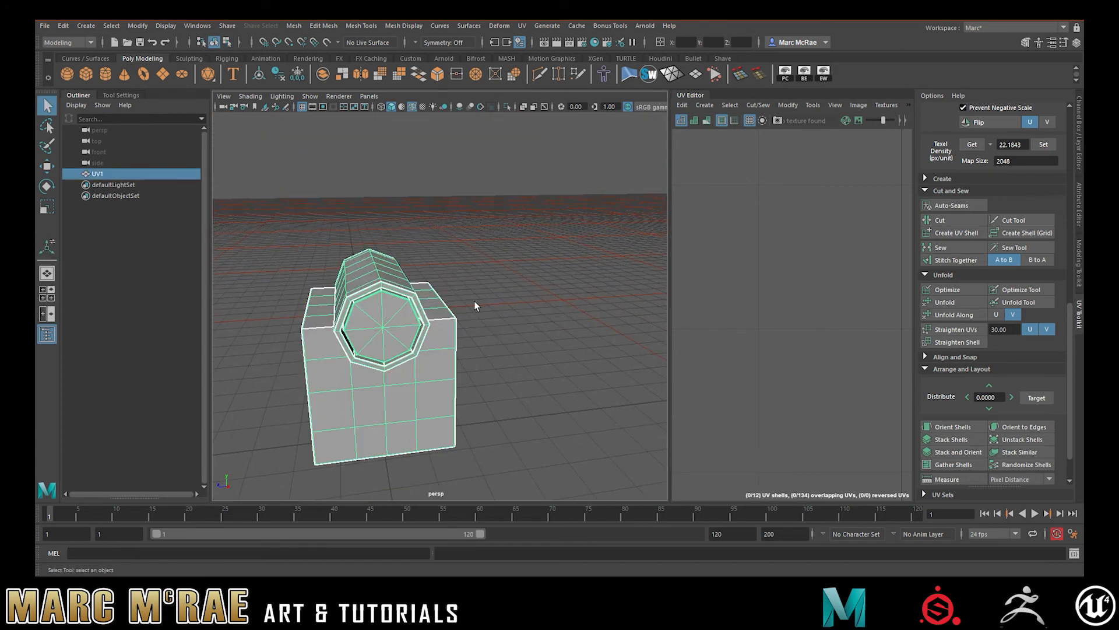
left_click_drag(430, 305, 525, 282, "alt")
key("f")
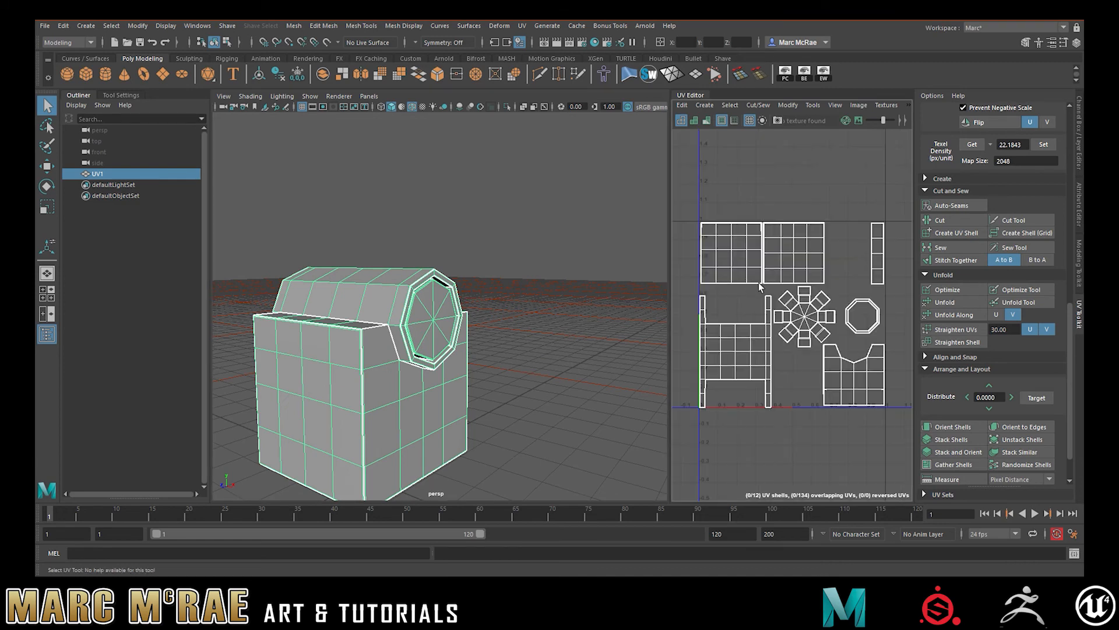
mouse_move(499, 260)
left_mouse_down("alt")
mouse_move(531, 293)
mouse_move(496, 275)
left_mouse_up("alt")
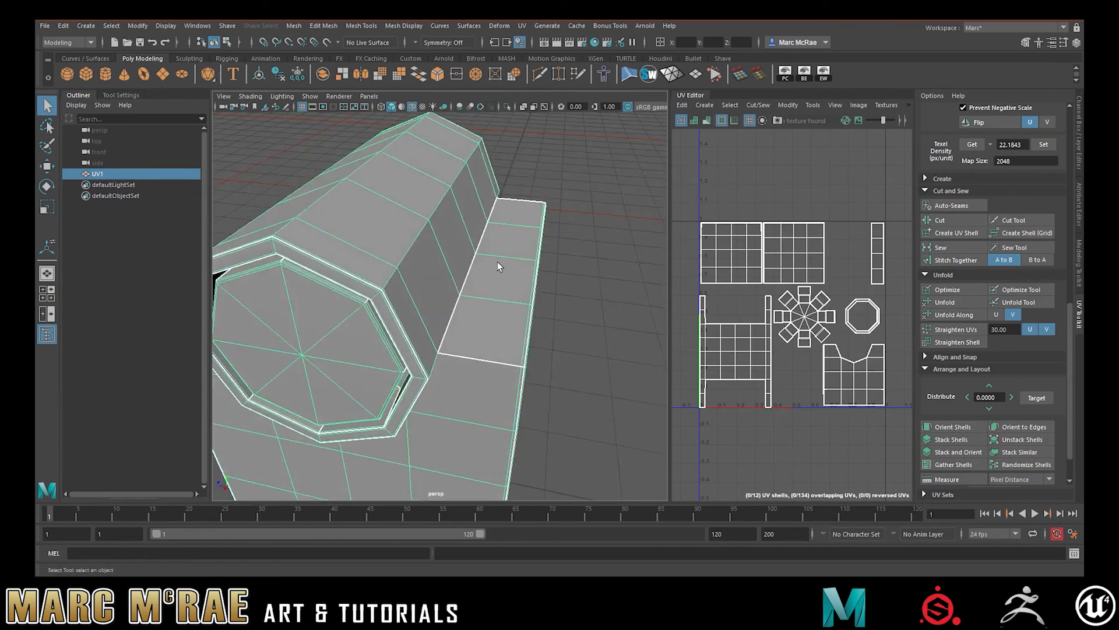
left_click_drag(575, 298, 486, 282, "alt")
right_click_drag(486, 282, 427, 306, "alt")
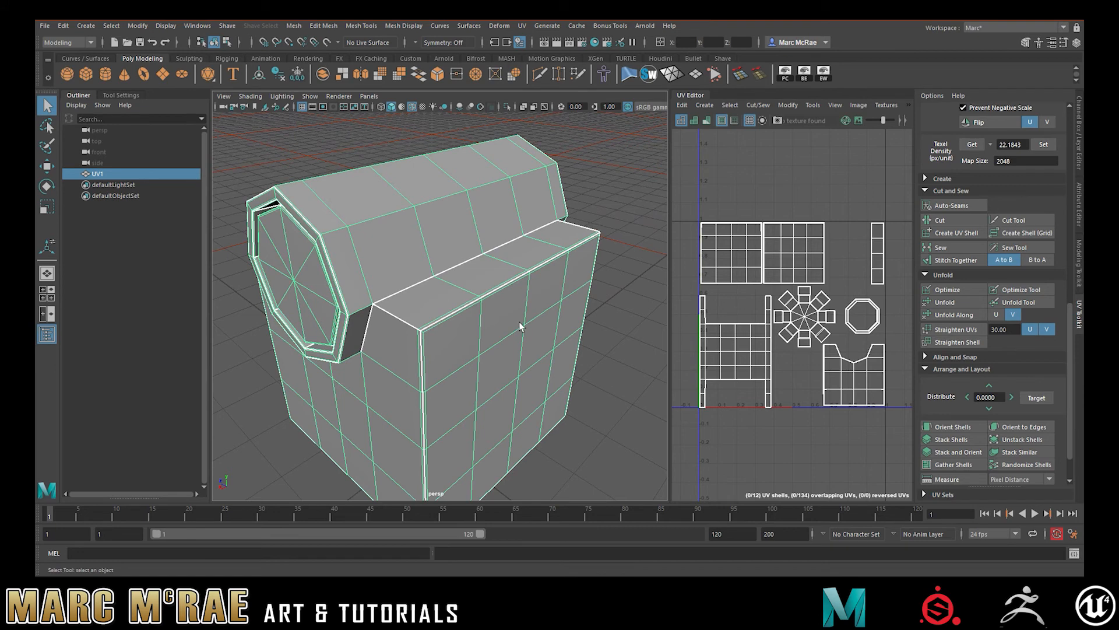
left_click_drag(577, 315, 554, 312, "alt")
right_click_drag(554, 312, 501, 308, "alt")
left_click_drag(501, 308, 464, 314, "alt")
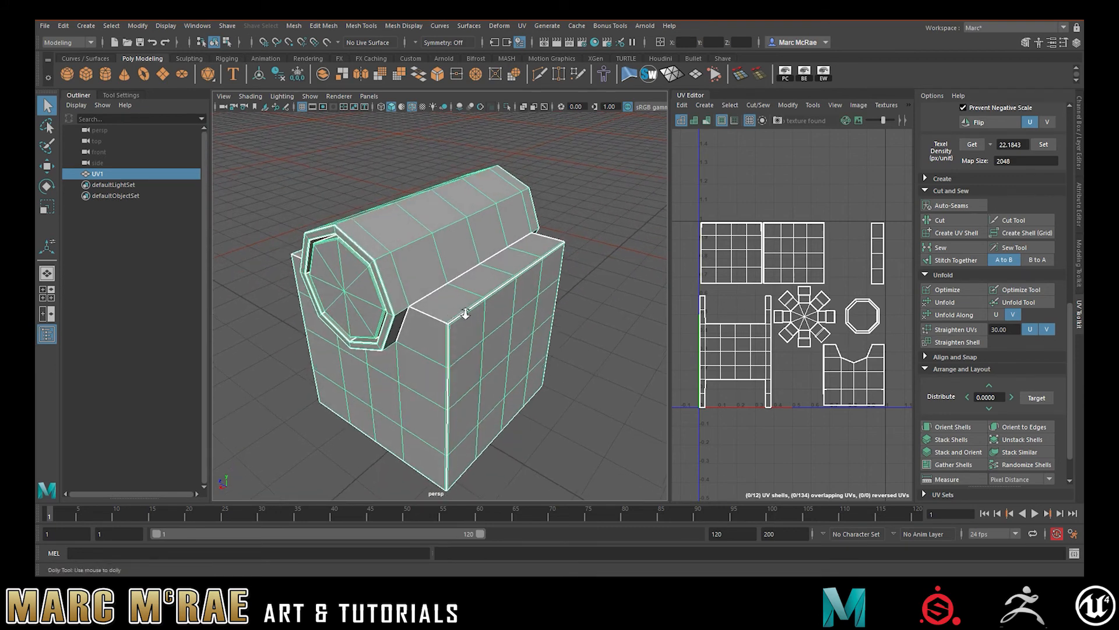
right_click_drag(463, 314, 604, 322, "alt")
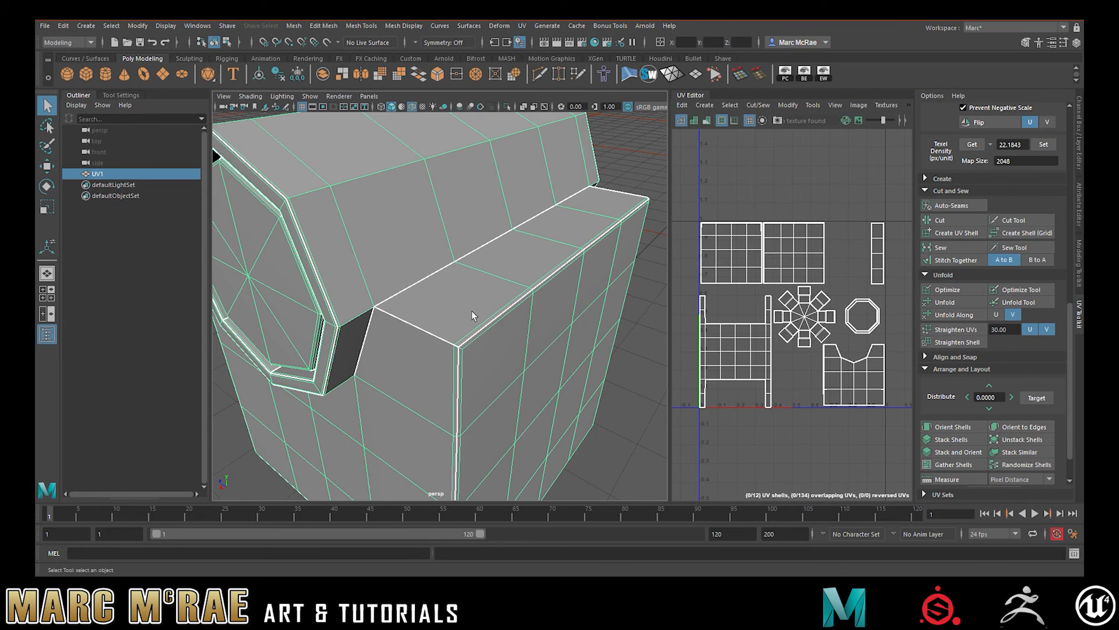
Undo the end cap and rim bevels and the recent shell unfolds, back through the unfold of the square side shells
right_click_drag(473, 273, 520, 254)
key("ctrl+z")
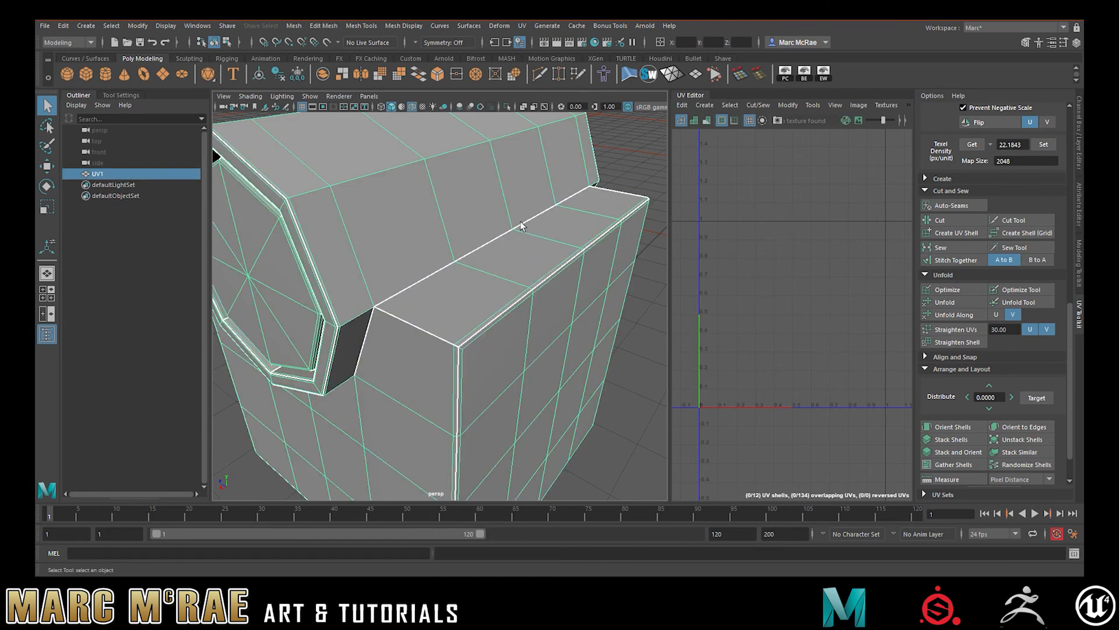
scroll(510, 291, "down", 5)
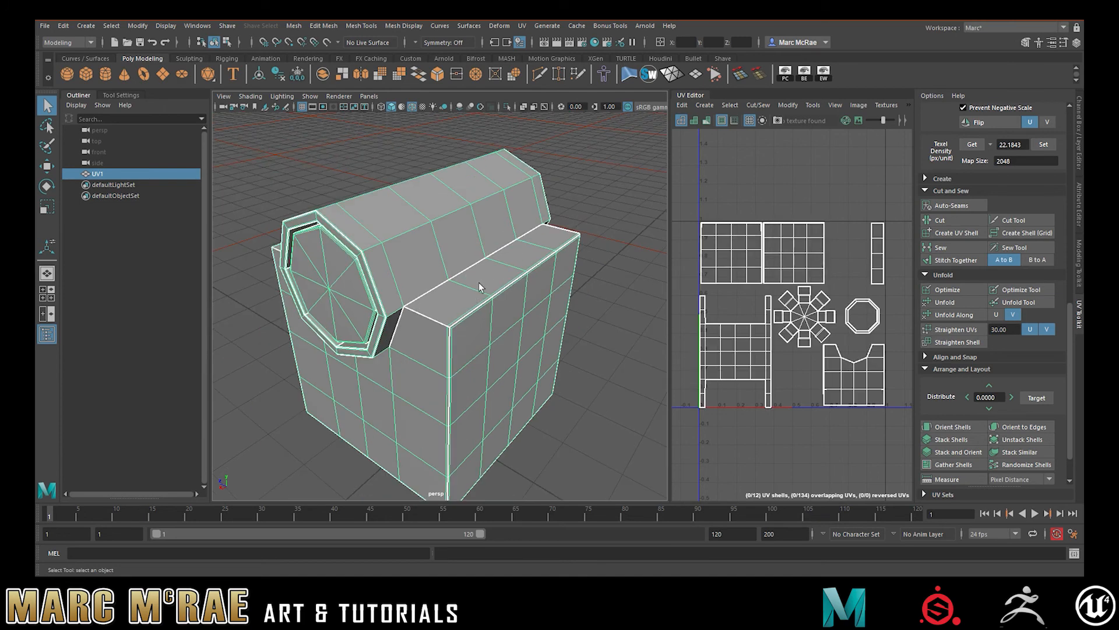
key("ctrl+z")
key("ctrl+z")
key("ctrl+z")
key("ctrl+z")
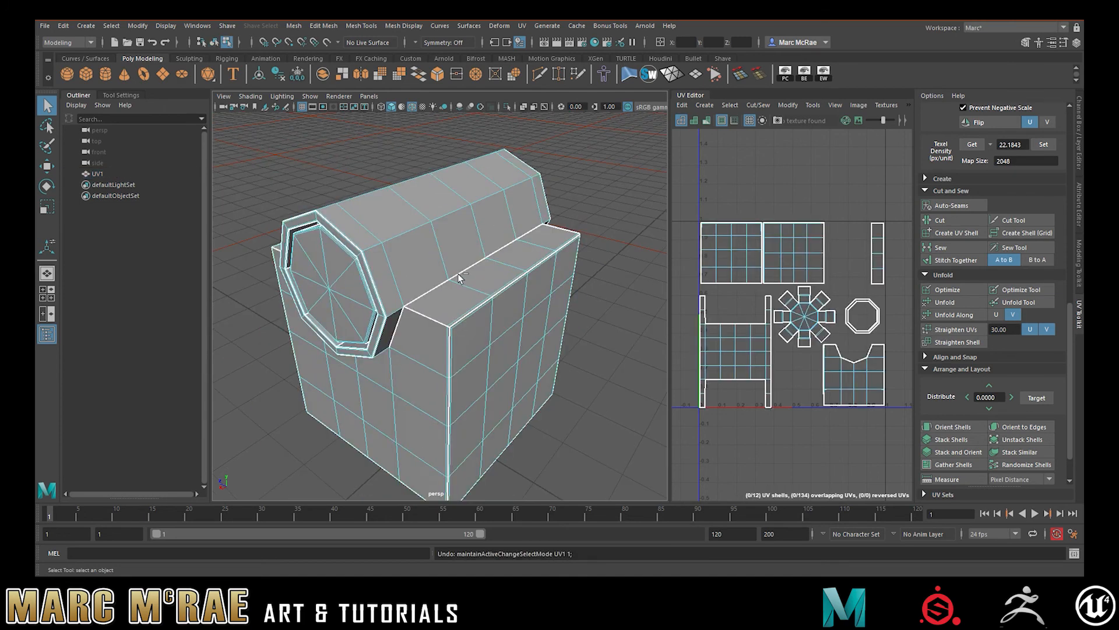
key("ctrl+z")
key("ctrl+z")
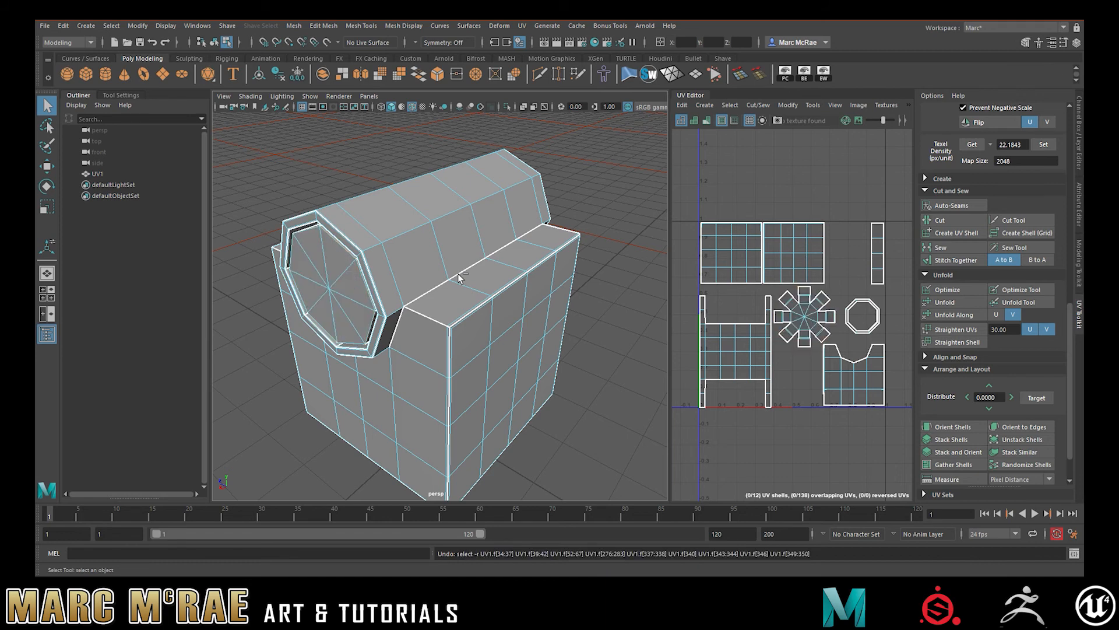
key("ctrl+z")
key("ctrl+z")
key("ctrl+z")
key("ctrl+z")
key("ctrl+z")
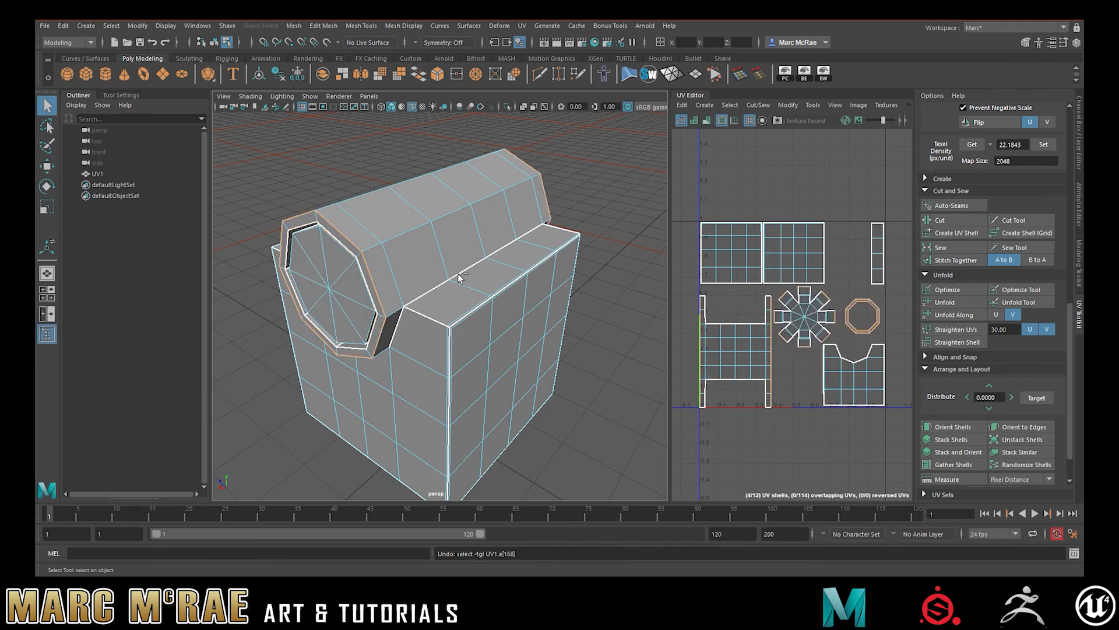
key("ctrl+z")
key("ctrl+z")
key("ctrl+z")
key("ctrl+z")
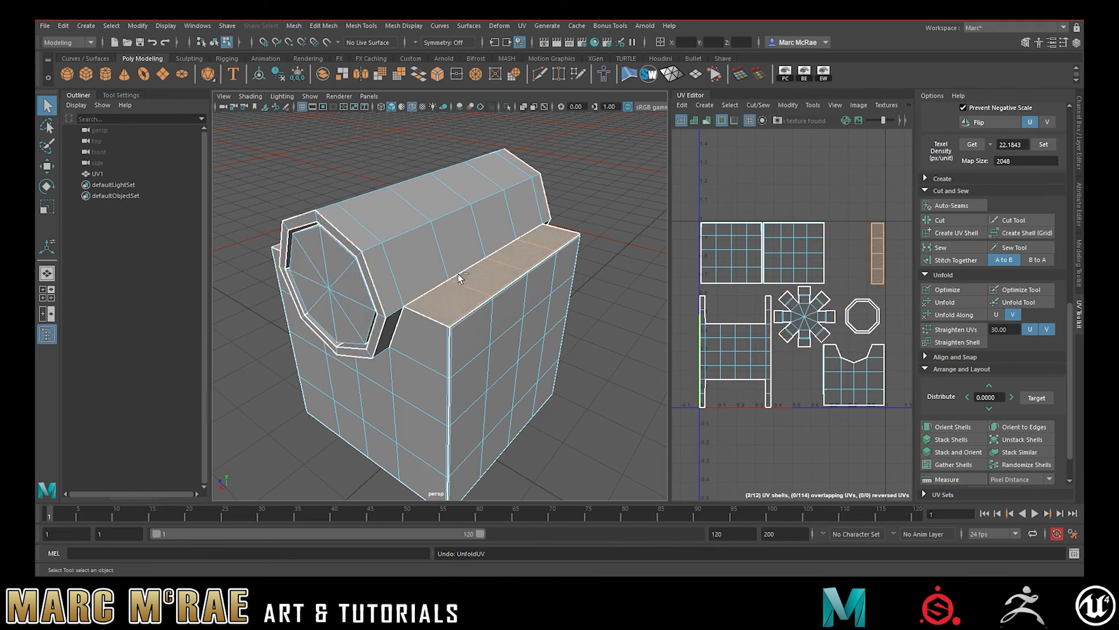
key("ctrl+z")
key("ctrl+z")
key("ctrl+z")
key("ctrl+z")
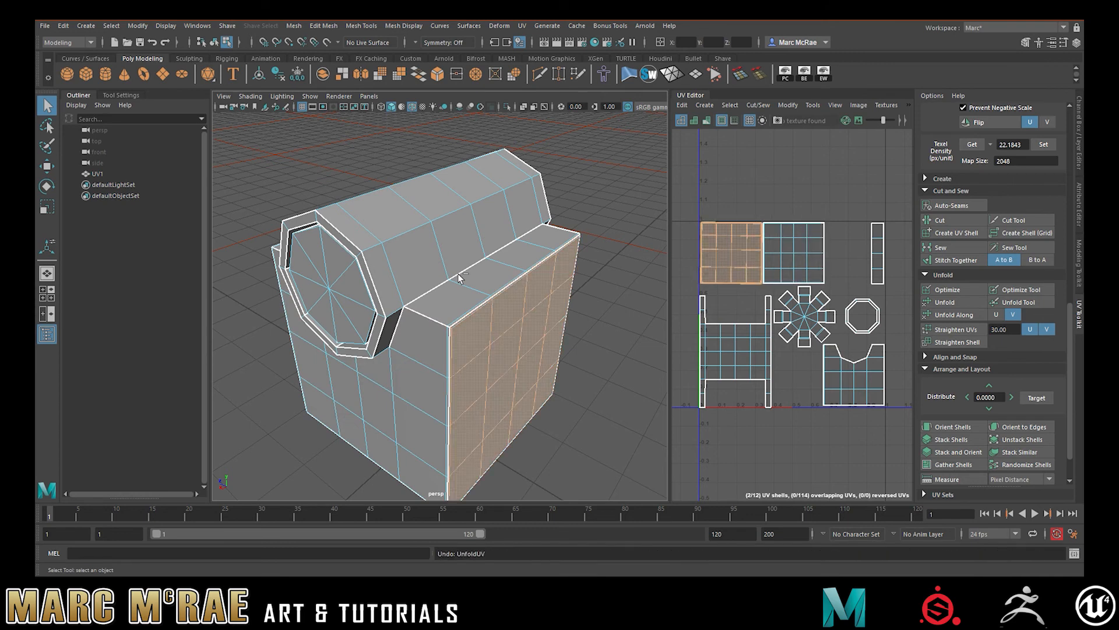
Try to remove the narrow bevel edge loops running beside the borders of the box's square side faces
left_click(594, 244)
right_click_drag(495, 279, 493, 254)
left_click(477, 305)
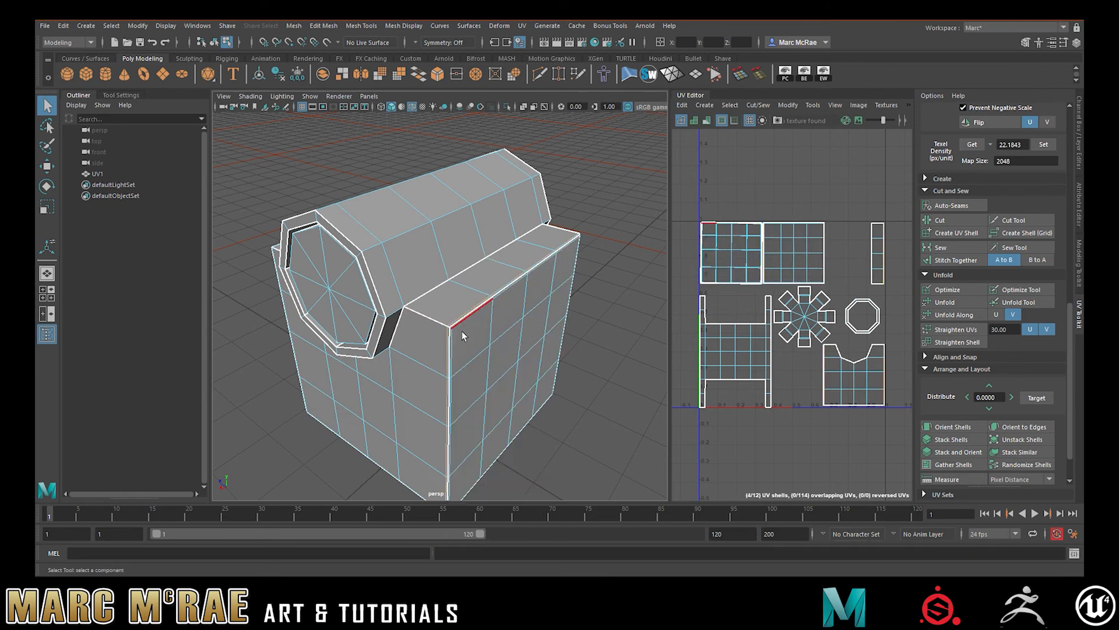
left_click(453, 334, "shift")
left_click_drag(554, 315, 427, 268, "alt")
middle_click_drag(427, 267, 341, 221, "alt")
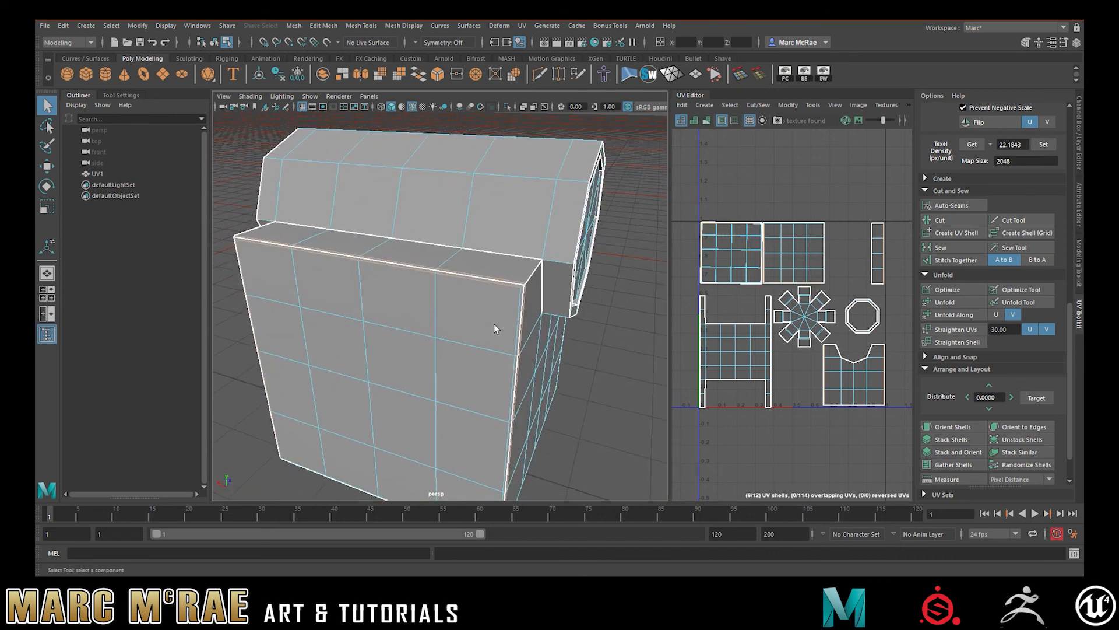
left_click_drag(518, 317, 436, 232, "alt")
key("shift+x")
left_click_drag(435, 413, 454, 300, "alt")
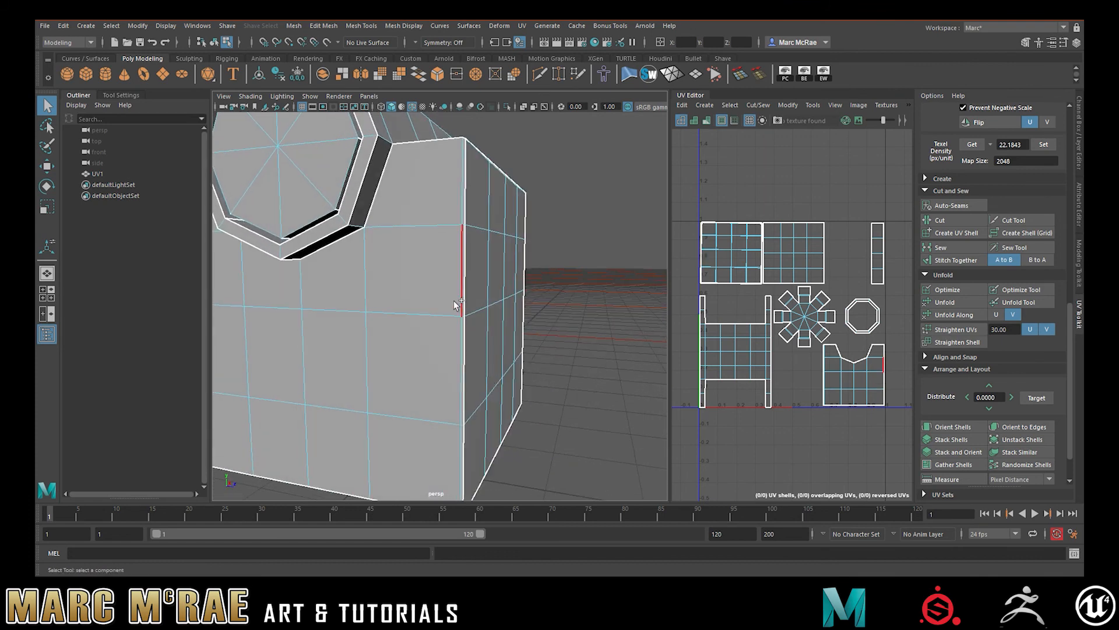
key("shift+x")
left_click_drag(447, 269, 471, 319, "alt")
right_click_drag(472, 318, 536, 315, "alt")
left_click_drag(536, 315, 502, 280, "alt")
middle_click_drag(502, 280, 490, 350, "alt")
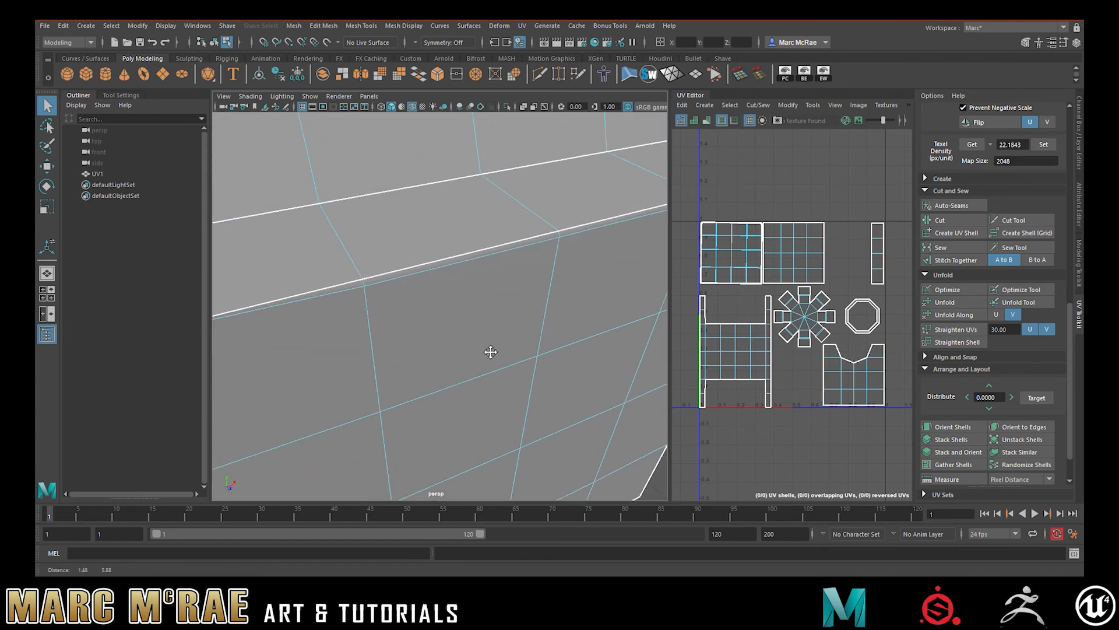
Try to delete the support edge running beside the upper ledge's border, and undo the recent edge deletions
left_click(439, 276)
key("ctrl+Delete")
right_click_drag(439, 277, 344, 248, "alt")
key("ctrl+z")
key("ctrl+z")
key("ctrl+z")
key("ctrl+z")
right_click_drag(503, 310, 650, 318, "alt")
left_click_drag(516, 299, 555, 289, "alt")
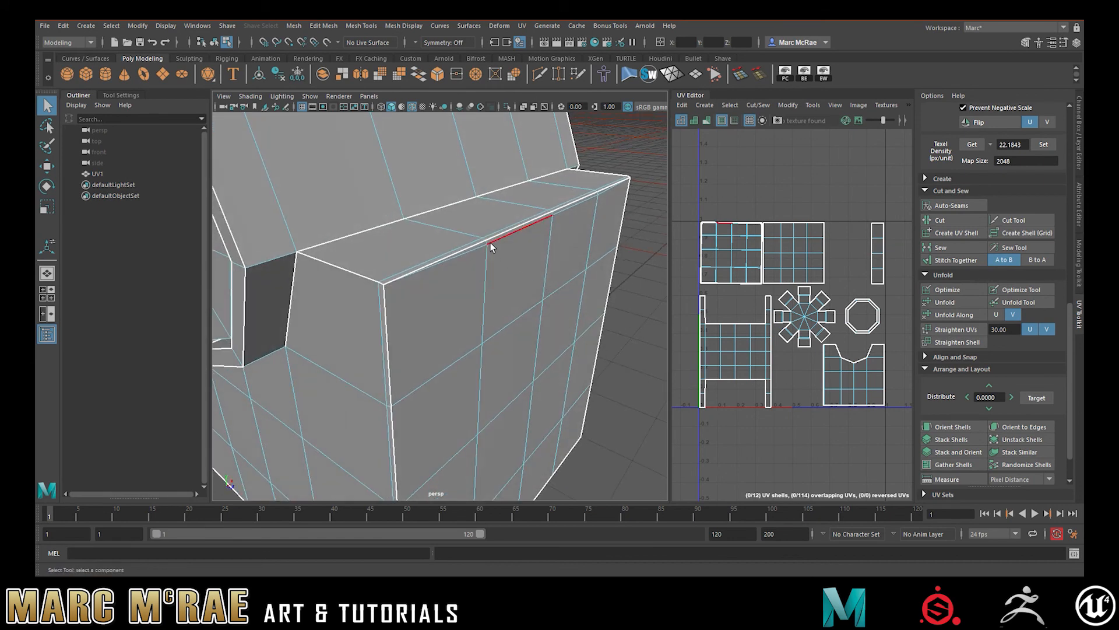
Delete the leftover bevel edge loops beside the box's upper and corner edges on the square side faces
double_click(470, 249)
left_click_drag(322, 246, 390, 325, "ctrl")
left_click_drag(557, 294, 481, 271, "alt")
key("Delete")
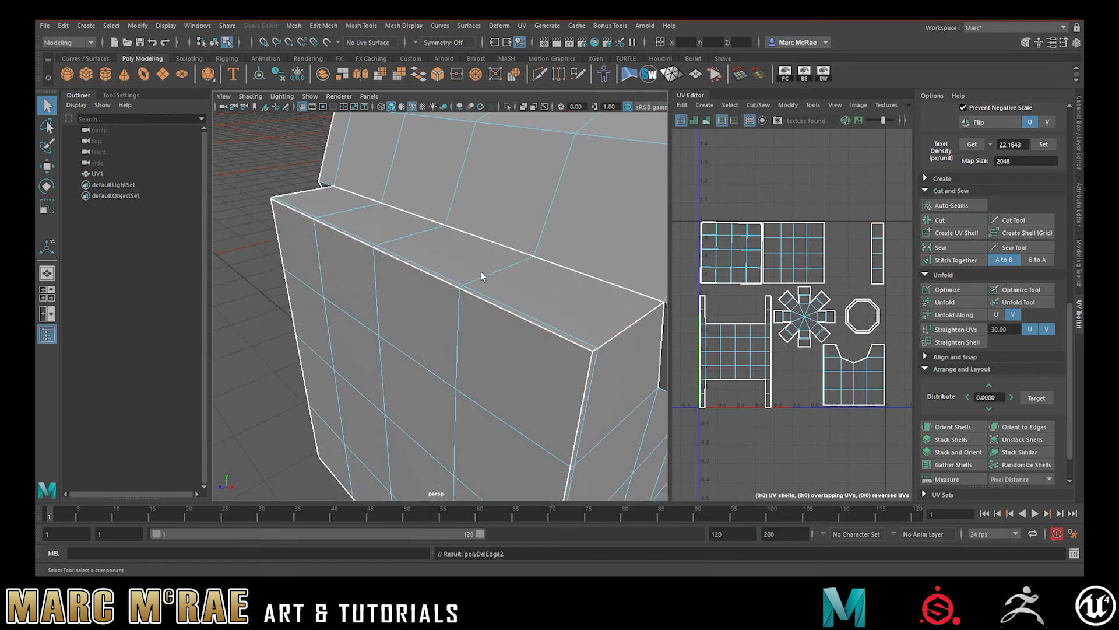
left_click(572, 340)
key("Delete")
left_click_drag(552, 264, 463, 261, "alt")
left_click(361, 348)
key("Delete")
left_click_drag(550, 311, 493, 237, "alt")
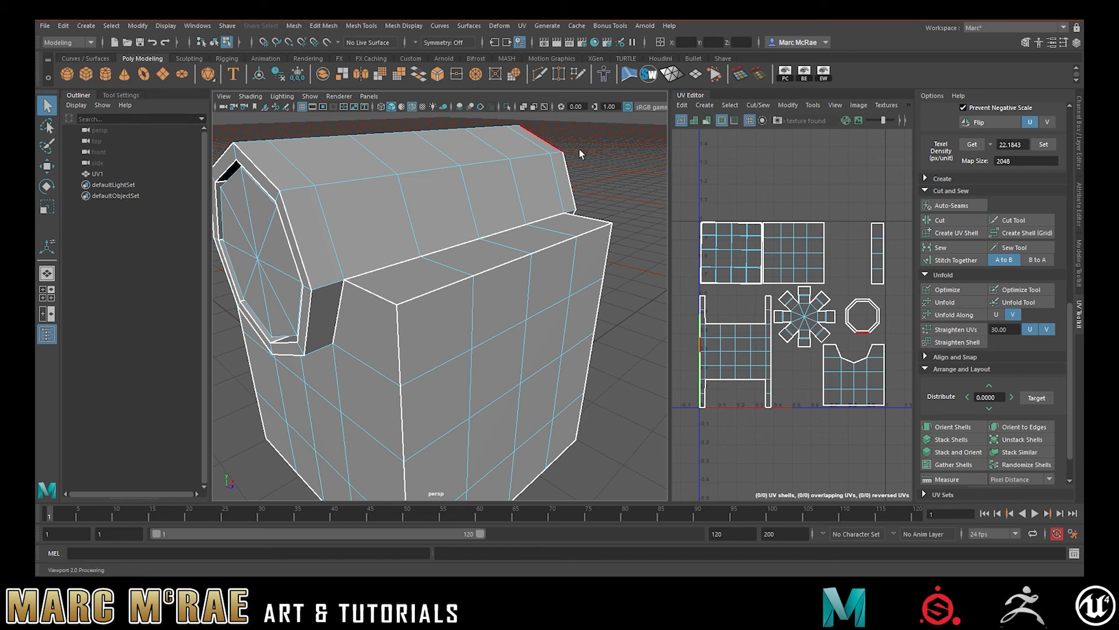
Examine the cleaned-up mesh from several angles, including the recessed octagonal end cap and the square sides
scroll(494, 251, "down", 3)
left_click_drag(494, 254, 533, 254, "alt")
right_click_drag(533, 254, 606, 244, "alt")
left_click_drag(435, 242, 500, 247, "alt")
right_click_drag(486, 244, 539, 246, "alt")
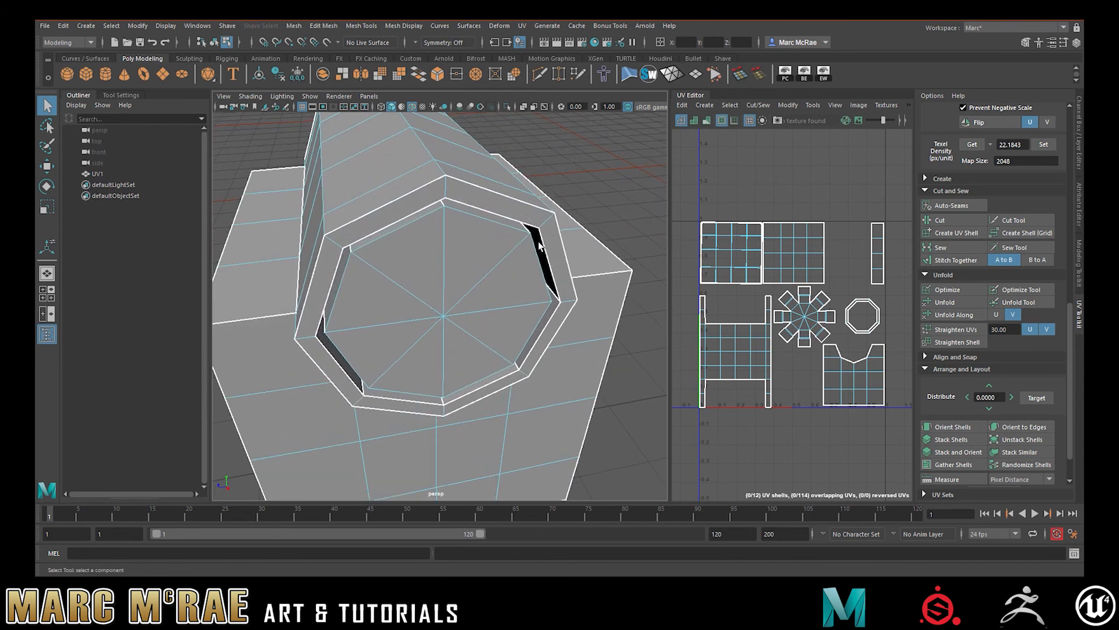
mouse_move(504, 240)
left_mouse_down("alt")
mouse_move(551, 240)
mouse_move(487, 239)
mouse_move(562, 235)
mouse_move(508, 234)
left_mouse_up("alt")
middle_click_drag(508, 234, 498, 191, "alt")
right_click_drag(498, 190, 432, 232, "alt")
left_click_drag(431, 232, 415, 261, "alt")
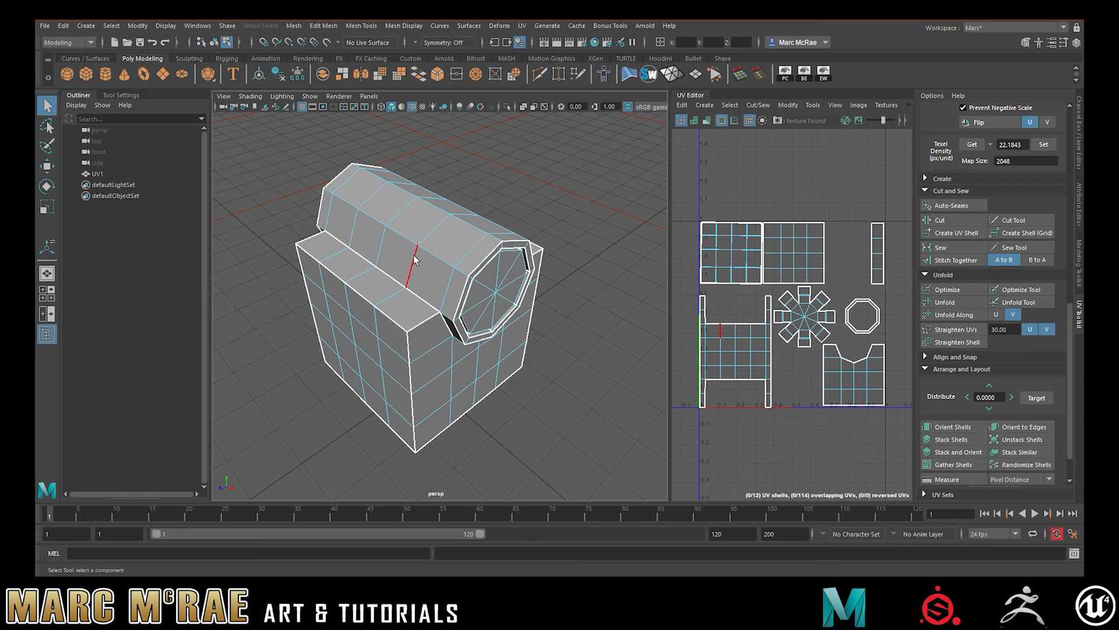
left_click_drag(414, 254, 490, 239, "alt")
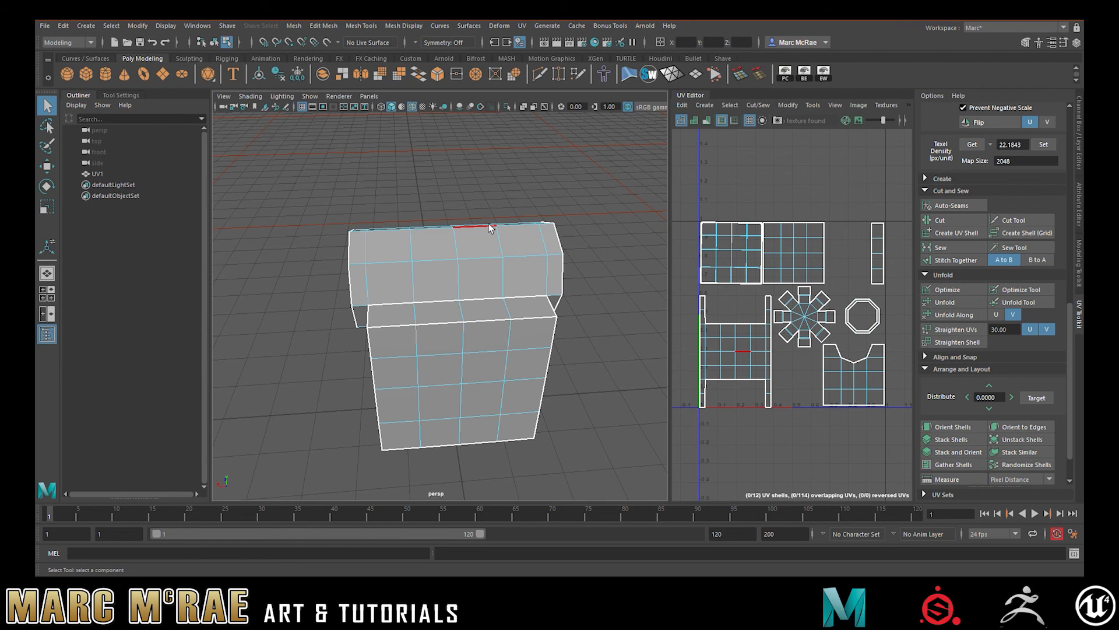